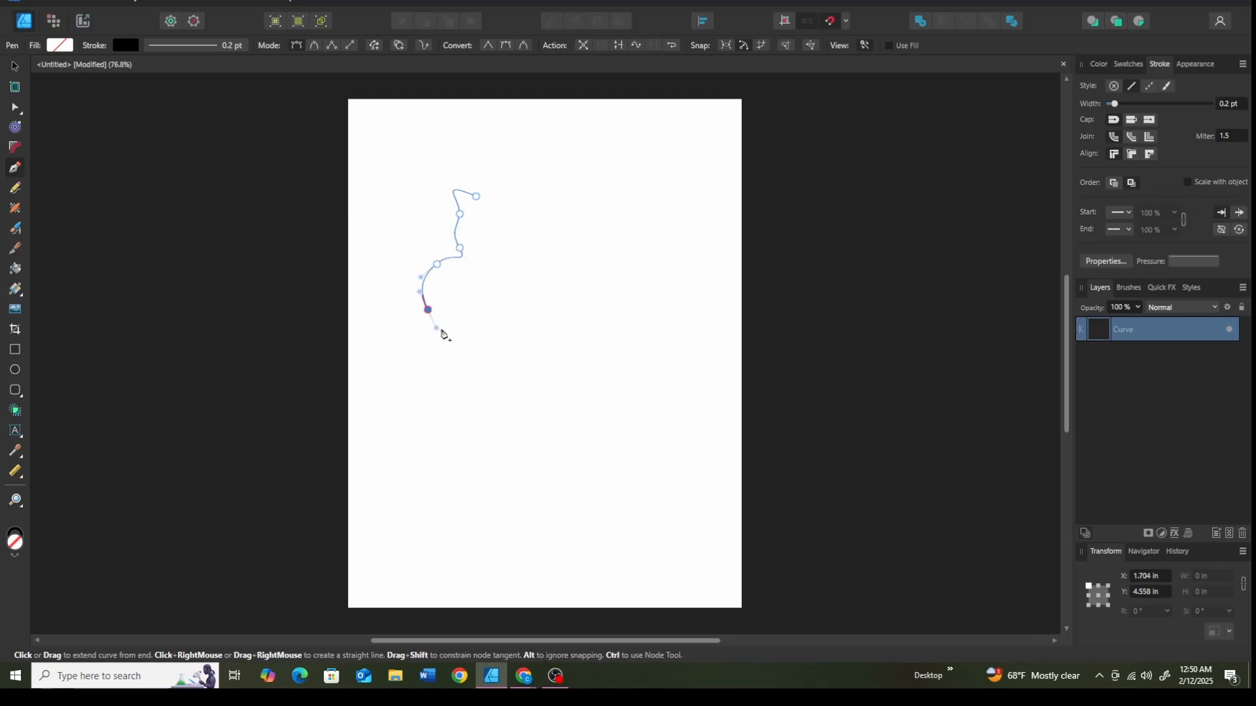
# Finish drawing the base of the half-bunny curve and reshape its ear and neck by moving nodes and handles.
pyautogui.click(445, 333)
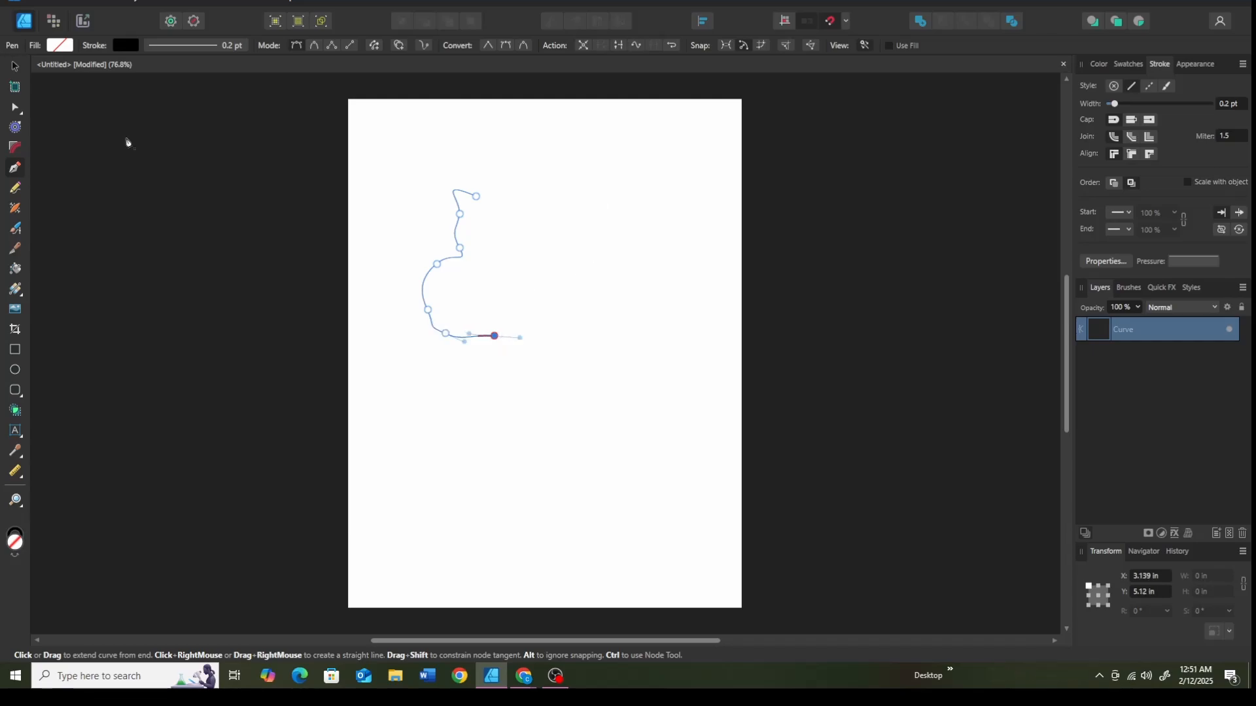
pyautogui.click(15, 108)
pyautogui.click(477, 196)
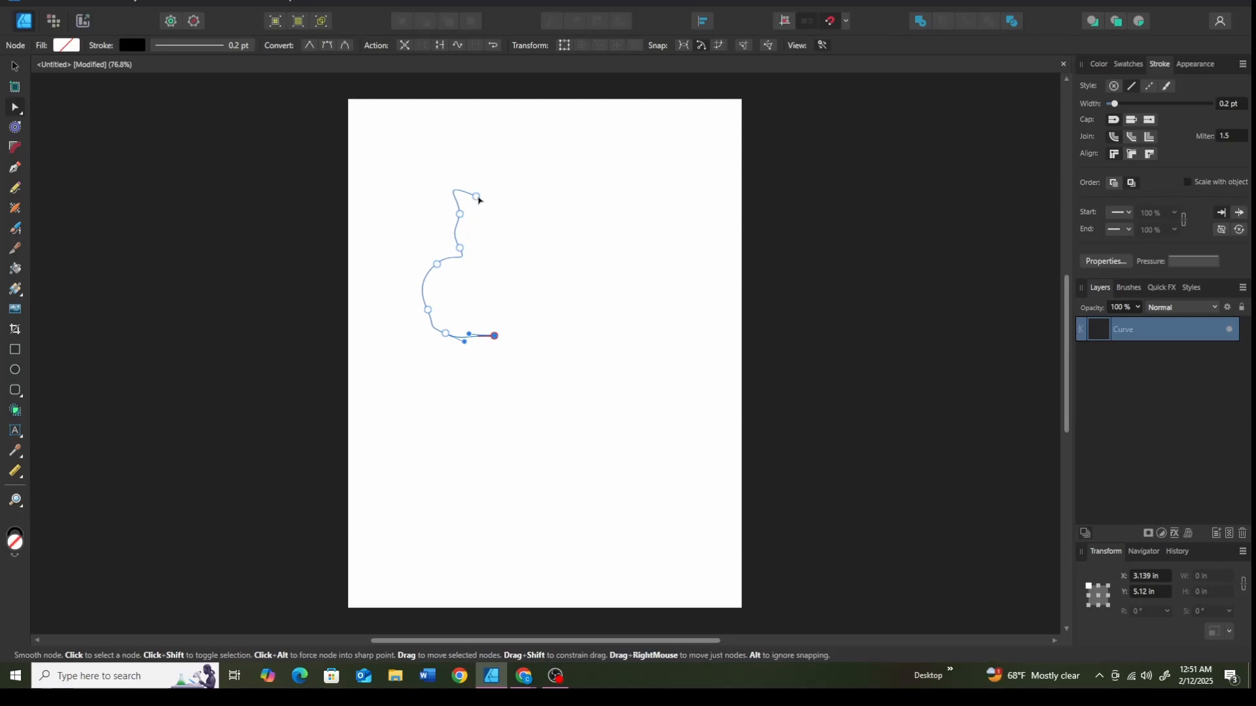
pyautogui.moveTo(434, 179); pyautogui.dragTo(418, 153)
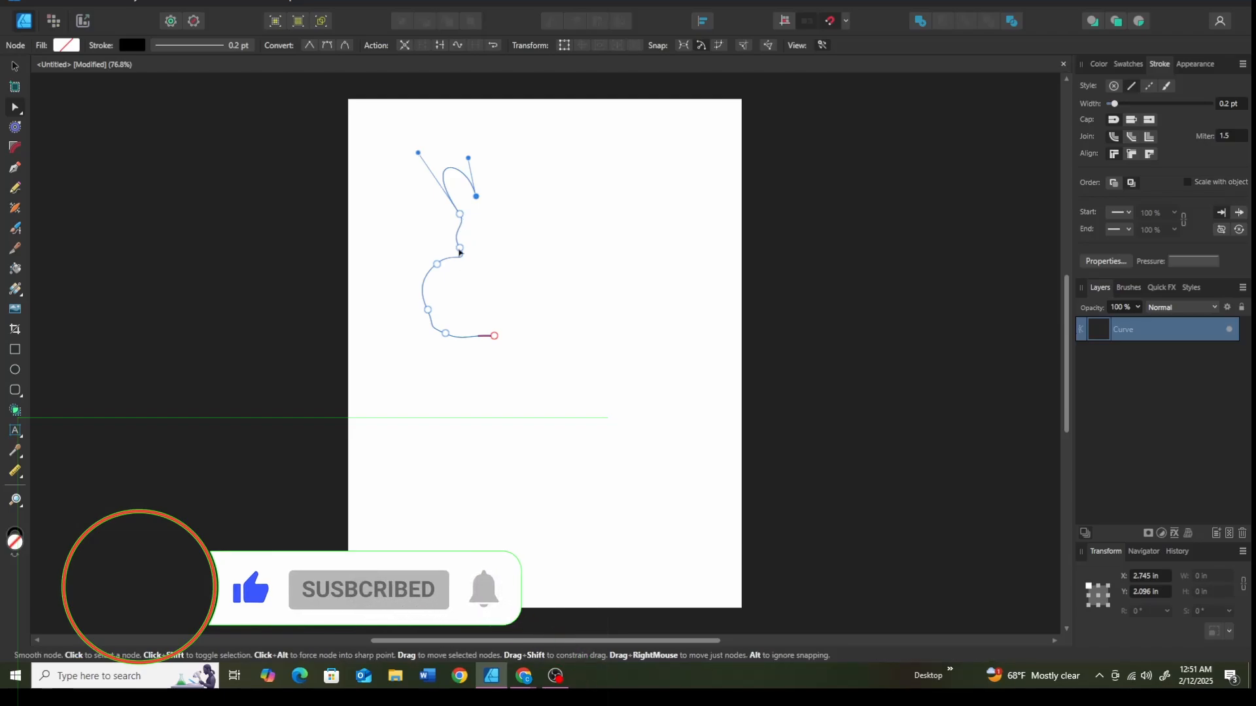
pyautogui.moveTo(437, 264); pyautogui.dragTo(453, 252)
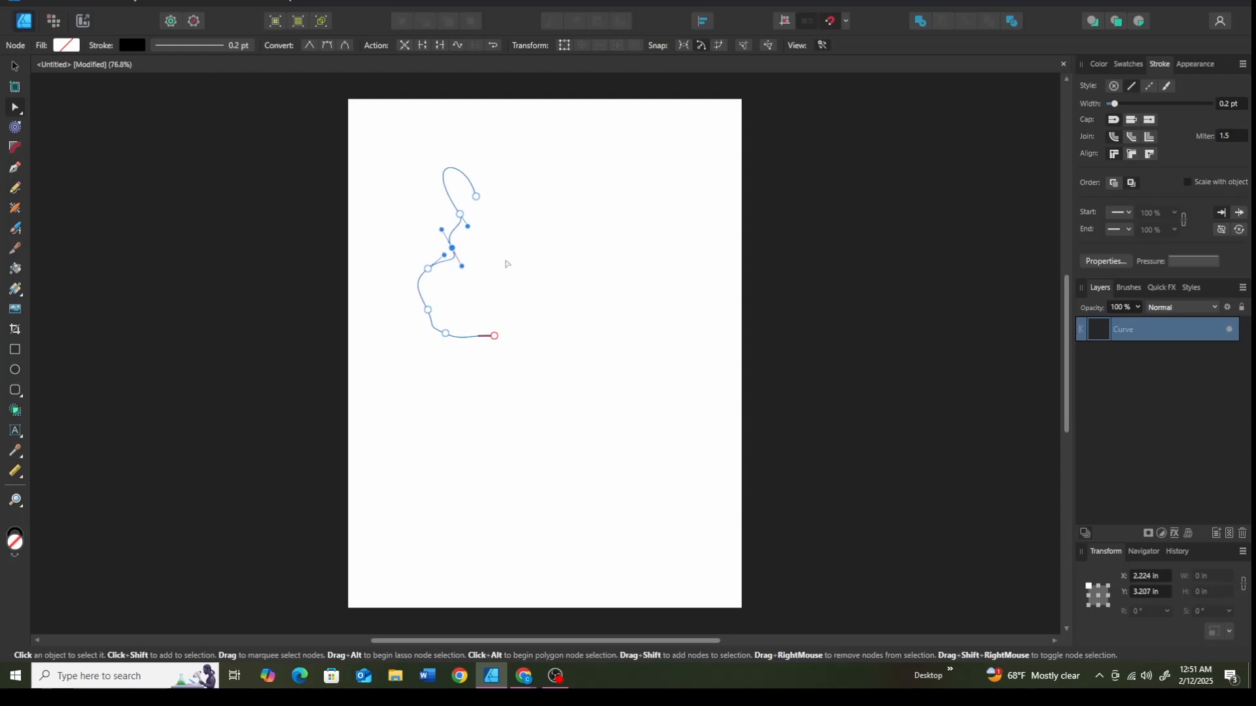
pyautogui.click(461, 214)
pyautogui.click(303, 41)
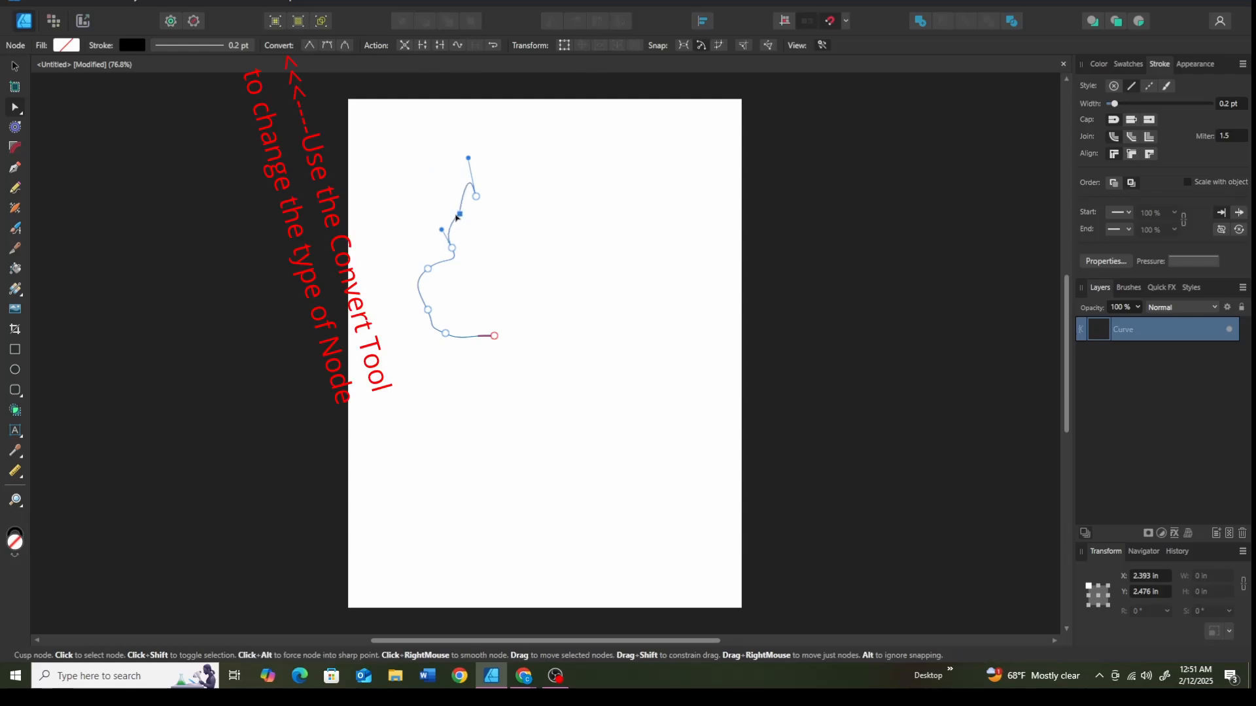
pyautogui.moveTo(461, 218); pyautogui.dragTo(395, 180)
pyautogui.hotkey('ctrl', 'z')
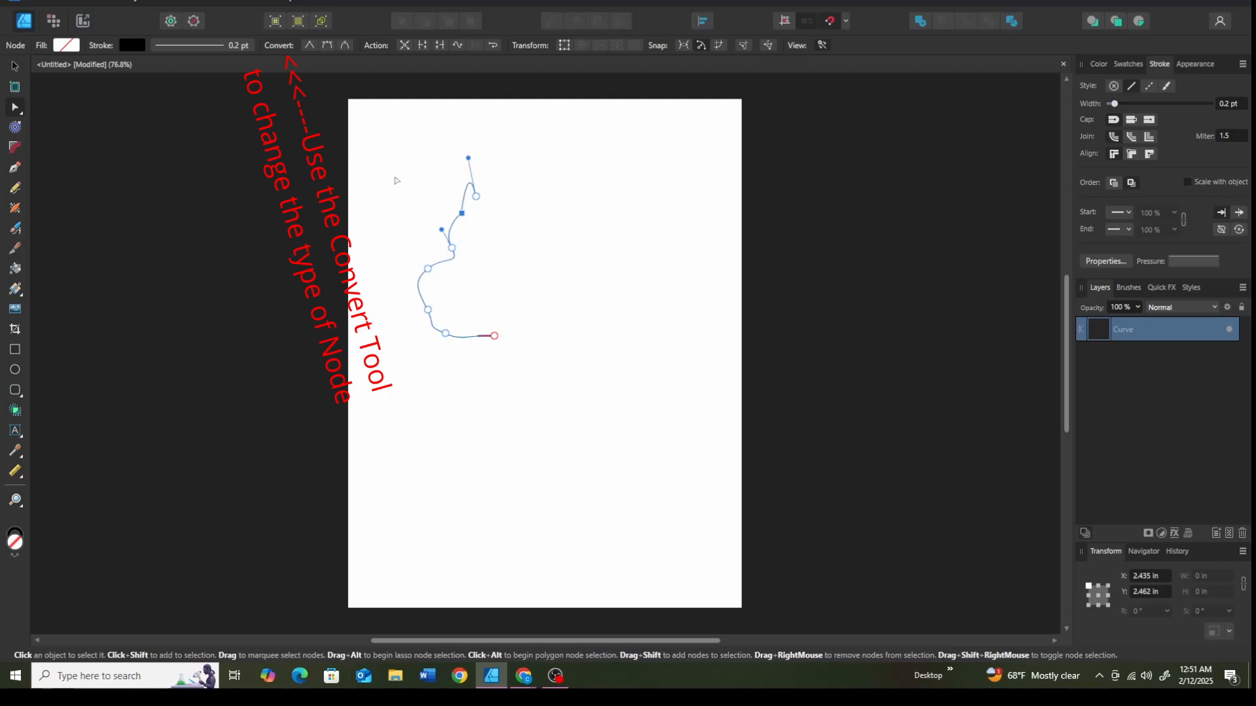
pyautogui.hotkey('ctrl', 'z')
pyautogui.hotkey('ctrl', 'z')
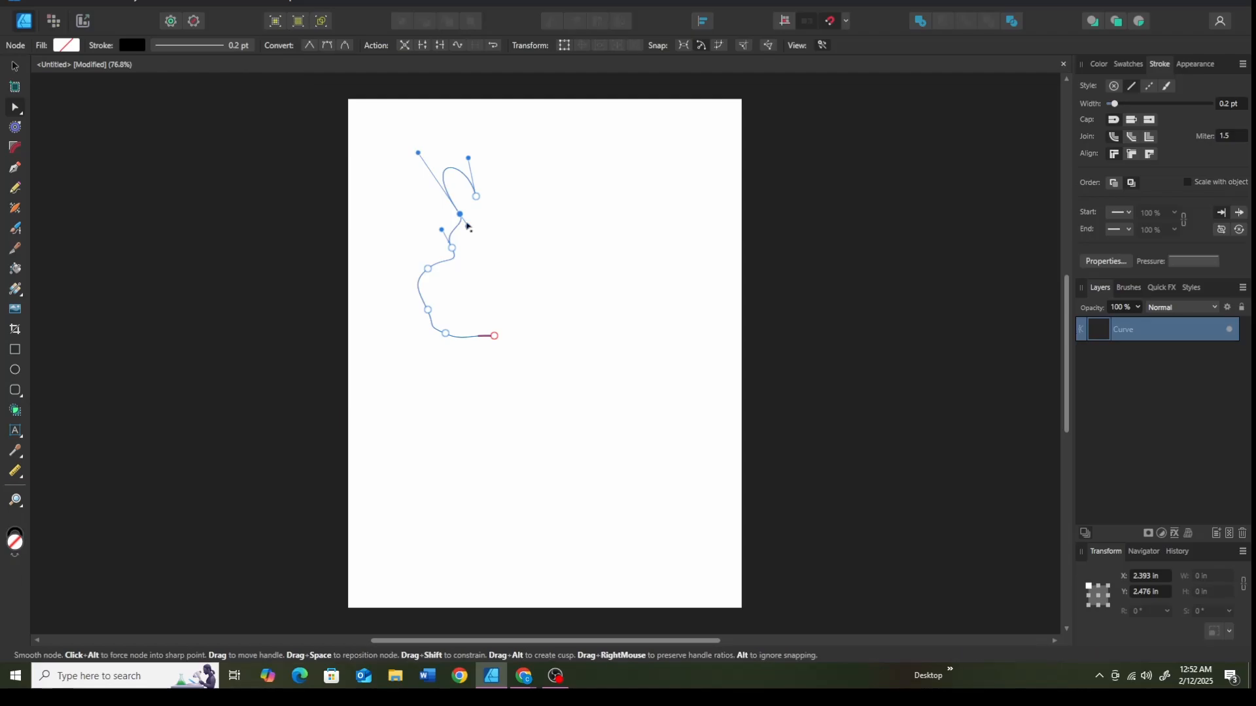
# Refine the half-bunny curve: raise the ear tip slightly, delete the end node at the base and adjust the new end node.
pyautogui.moveTo(419, 152); pyautogui.dragTo(421, 146)
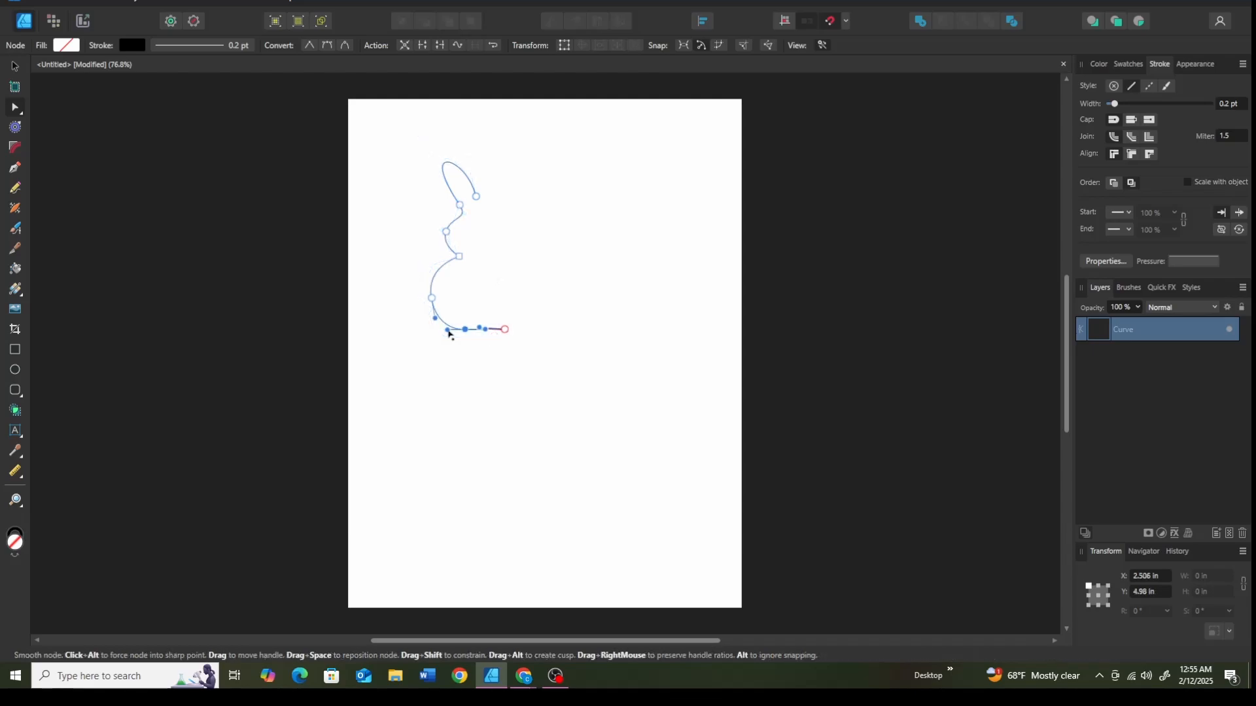
pyautogui.rightClick(505, 329)
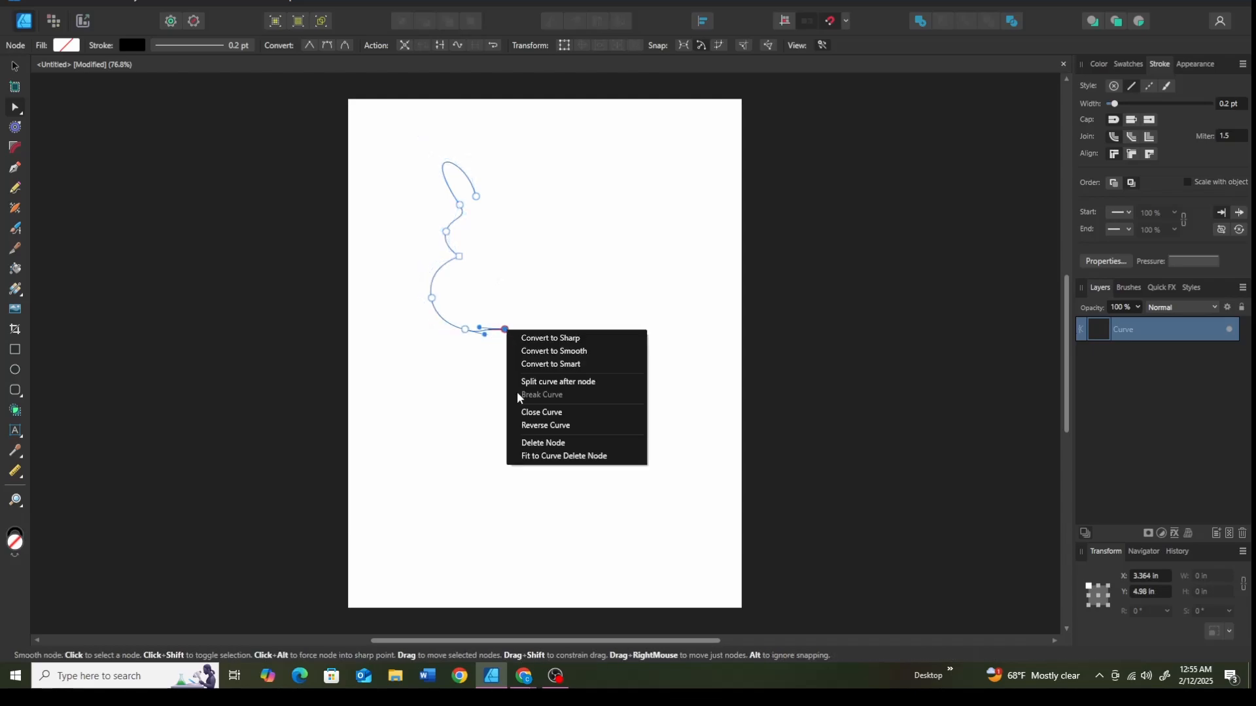
pyautogui.click(531, 444)
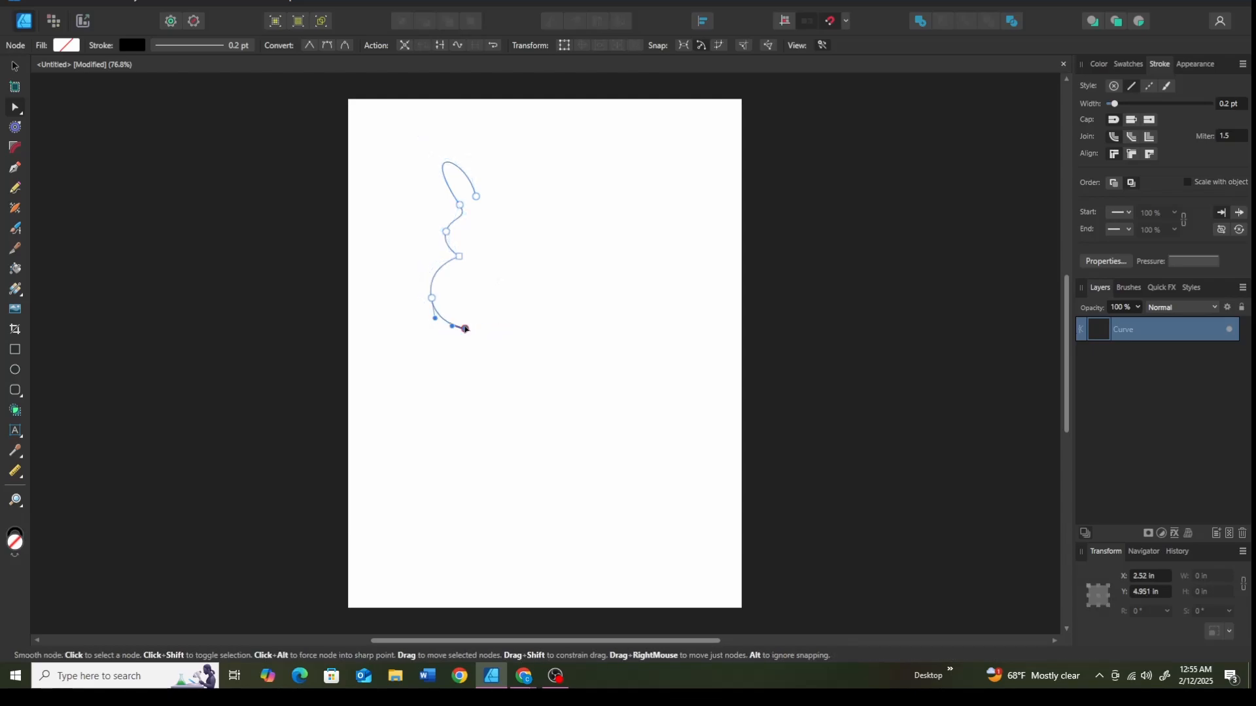
pyautogui.moveTo(465, 329); pyautogui.dragTo(467, 326)
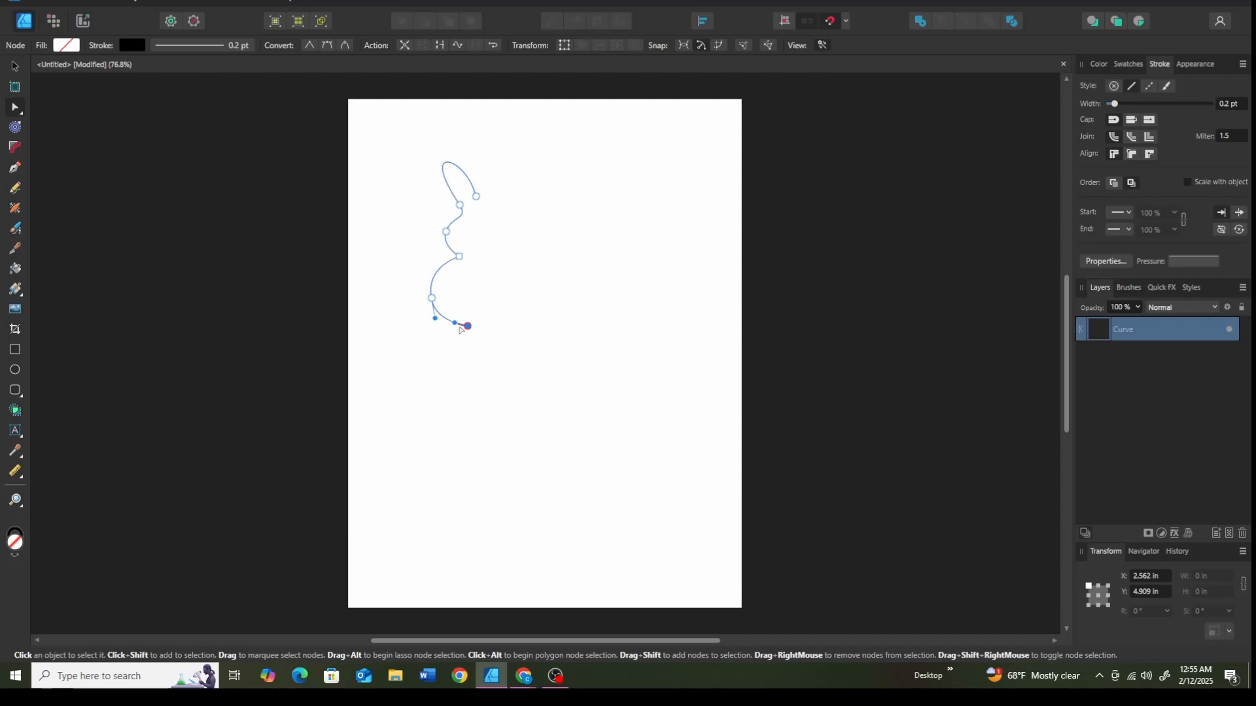
pyautogui.moveTo(455, 323); pyautogui.dragTo(455, 325)
pyautogui.click(447, 232)
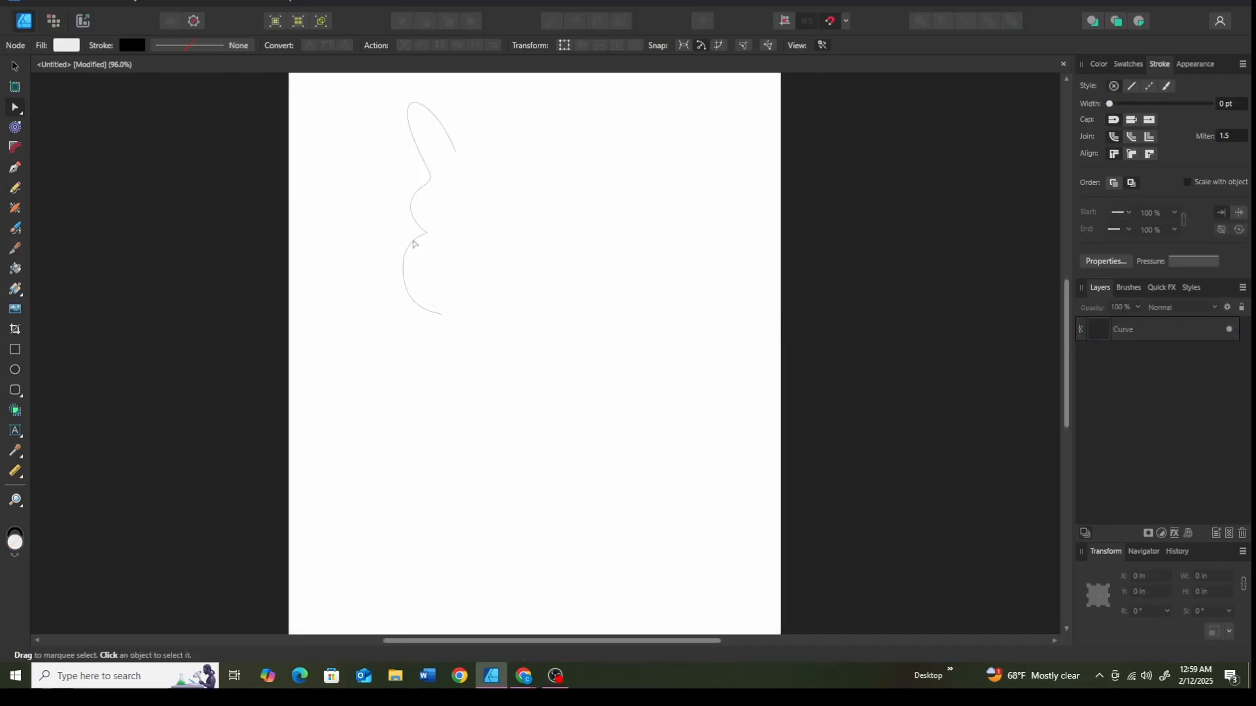
# Copy the half-bunny curve.
pyautogui.click(412, 243)
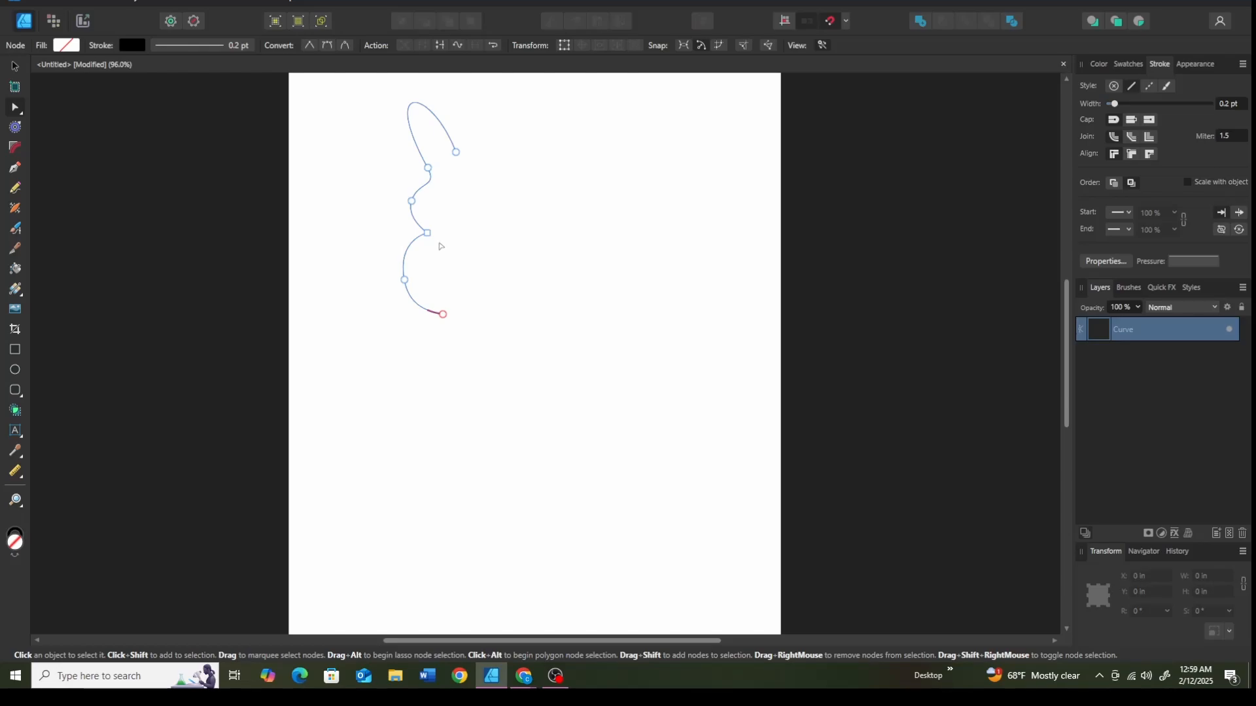
pyautogui.click(547, 235)
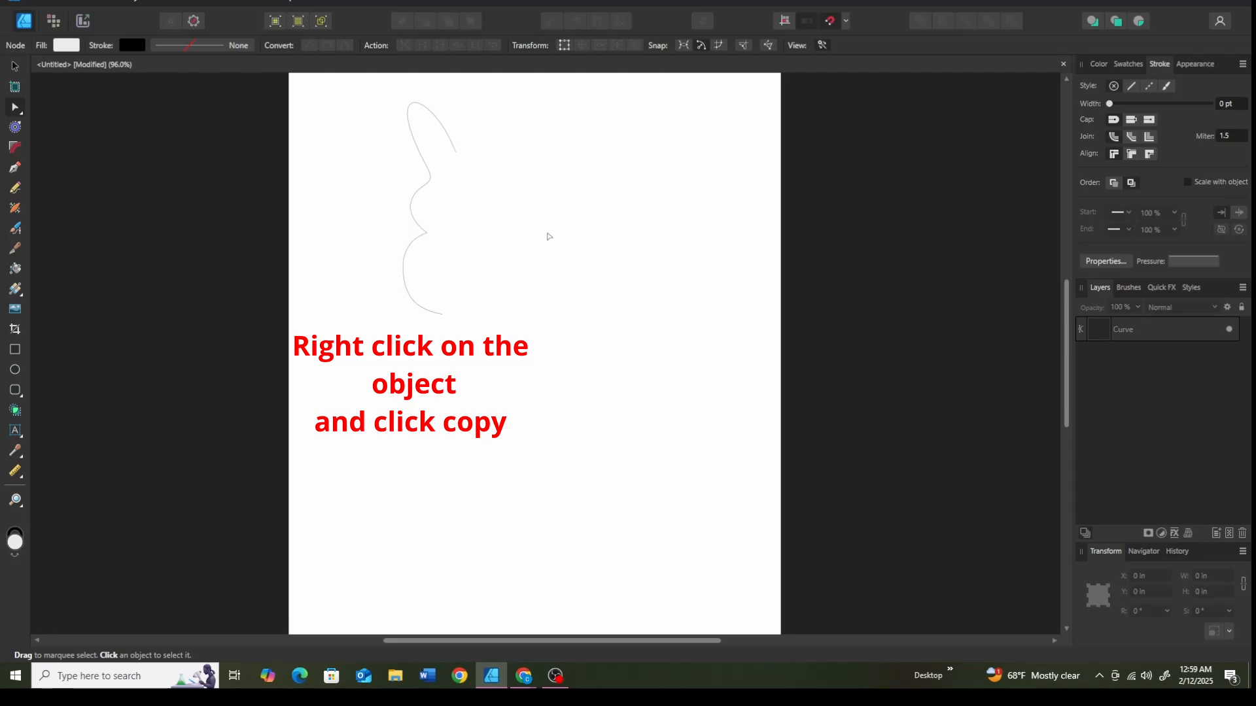
pyautogui.click(421, 223)
pyautogui.rightClick(421, 223)
pyautogui.rightClick(539, 191)
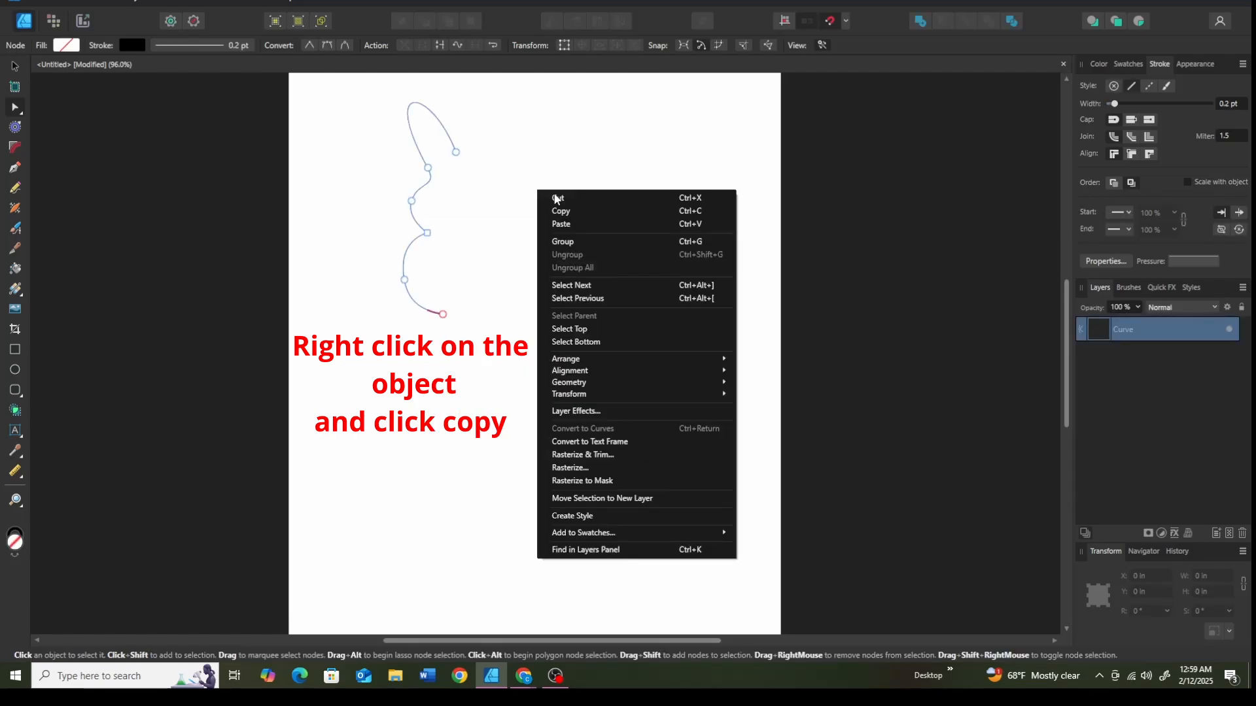
pyautogui.click(560, 210)
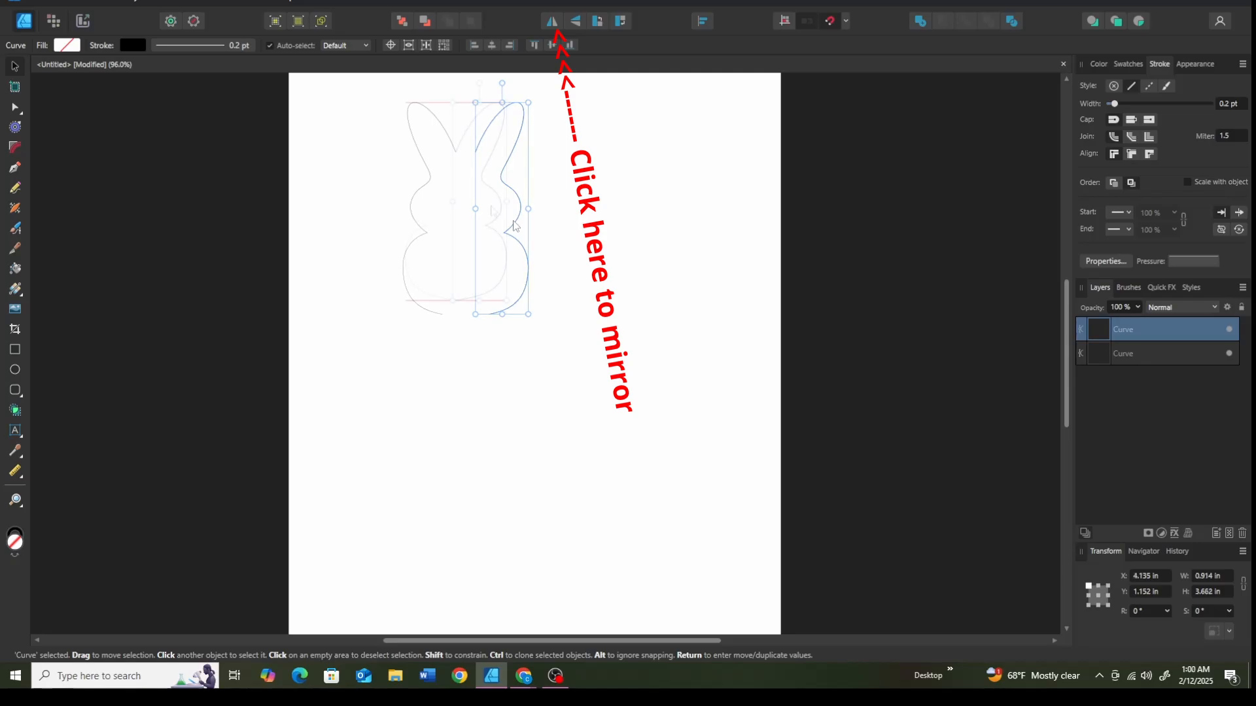
# Move the mirrored copy against the original half, align its base end node with the other half's end and level its handle.
pyautogui.moveTo(517, 223); pyautogui.dragTo(492, 210)
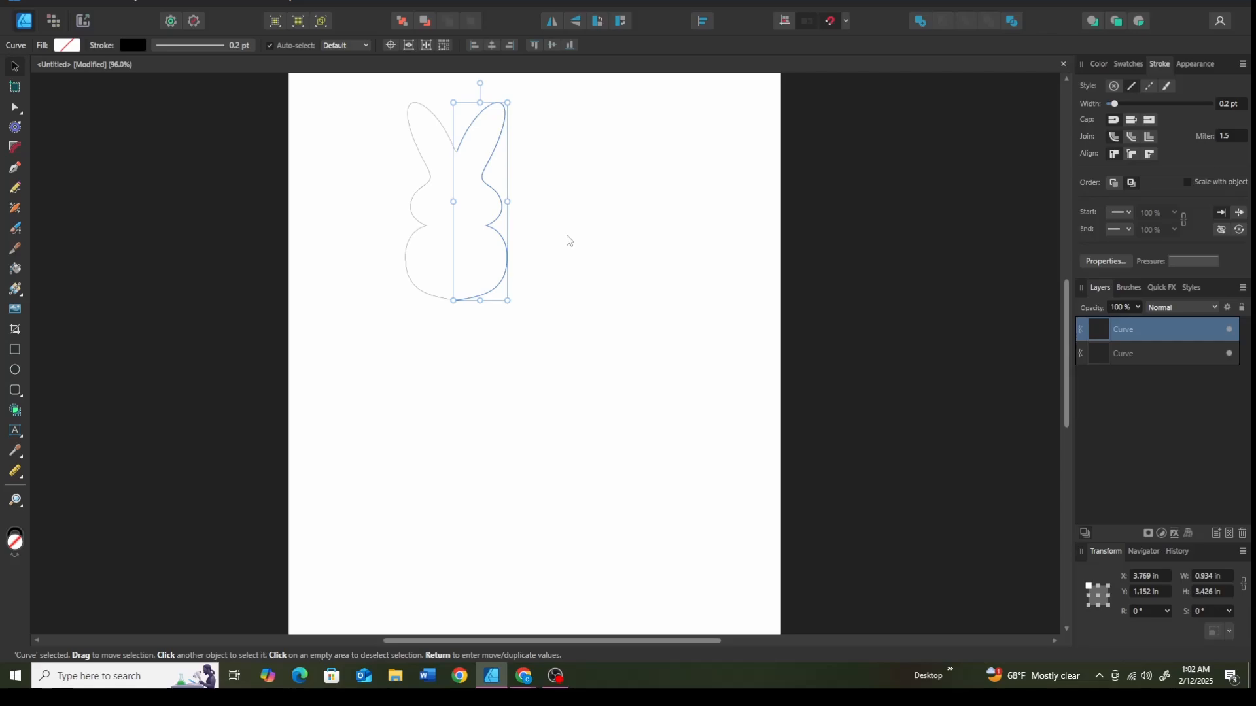
pyautogui.press('a')
pyautogui.keyDown('ctrl'); pyautogui.scroll(4, 570, 258); pyautogui.keyUp('ctrl')
pyautogui.moveTo(340, 337); pyautogui.dragTo(349, 339)
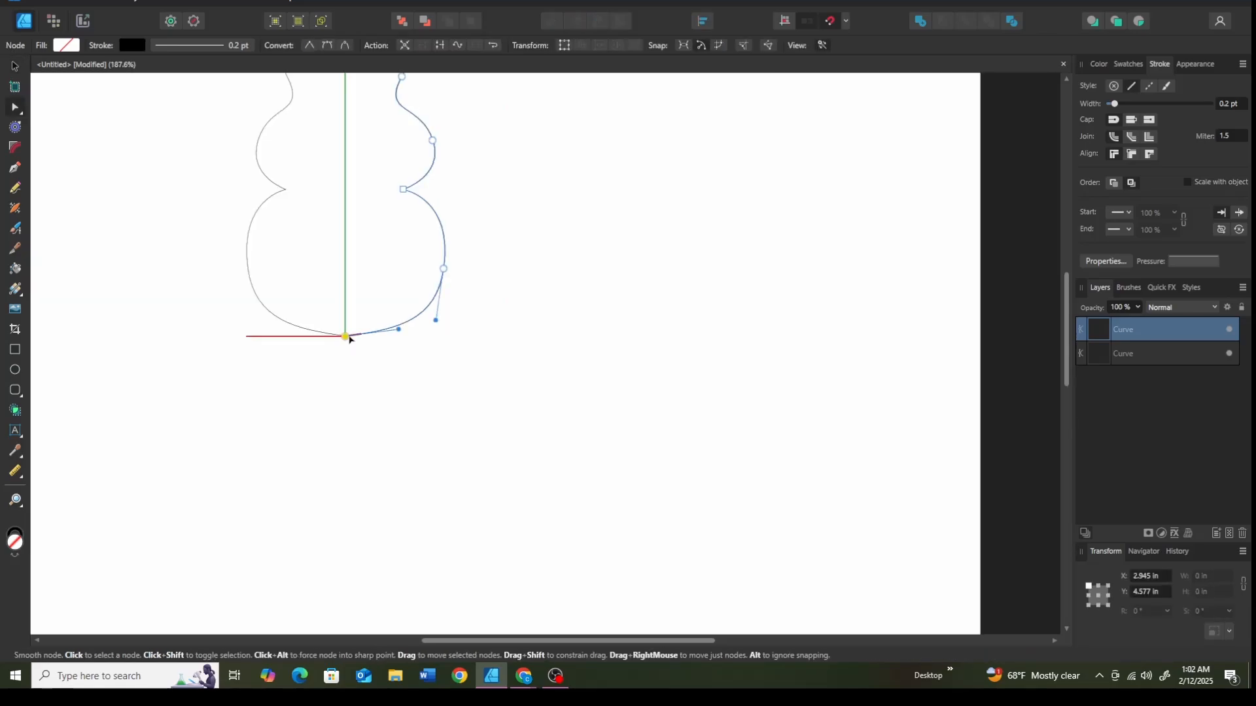
pyautogui.moveTo(350, 339); pyautogui.dragTo(344, 332)
pyautogui.moveTo(345, 332); pyautogui.dragTo(392, 331)
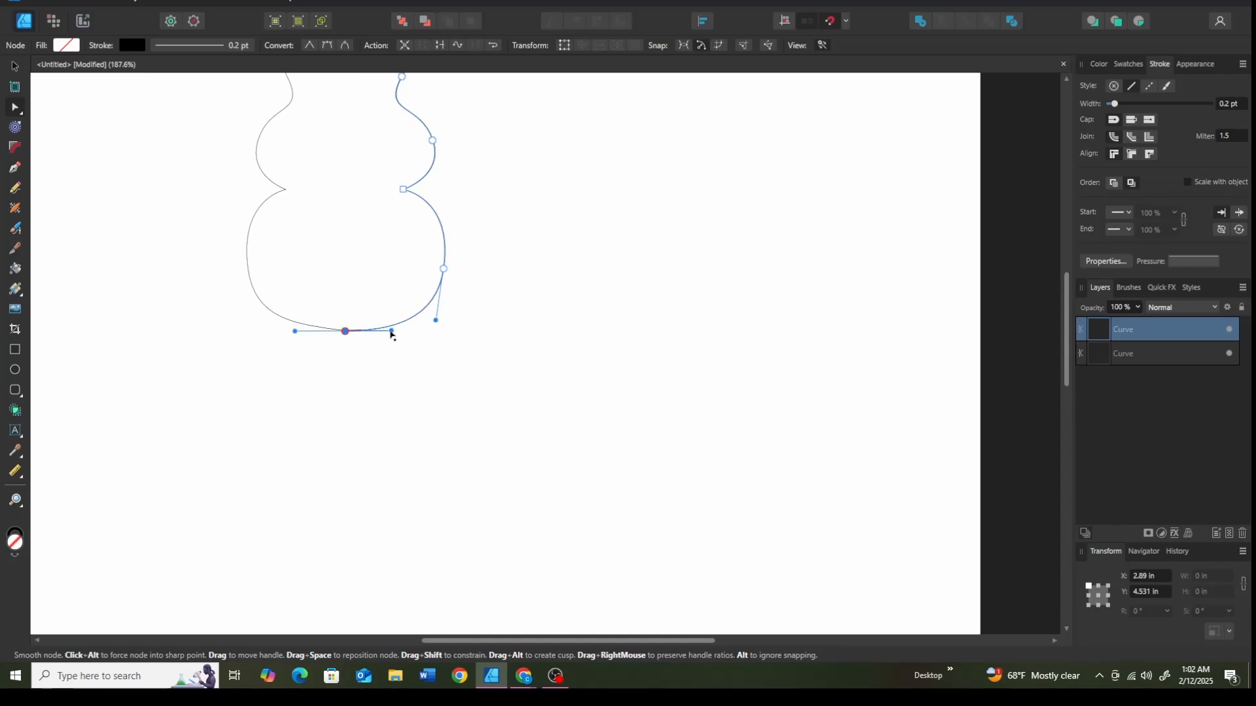
pyautogui.click(265, 333)
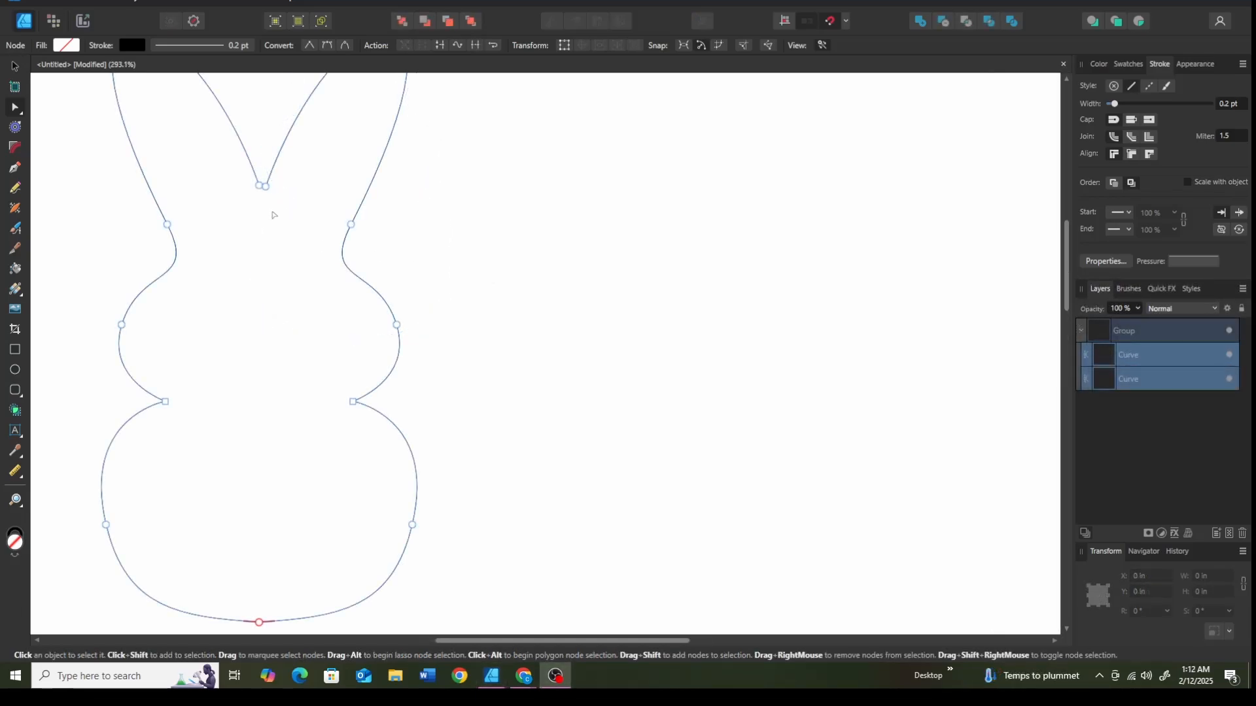
# Join the two halves into one closed bunny outline, merging the end nodes between the ears.
pyautogui.moveTo(263, 188); pyautogui.dragTo(269, 189)
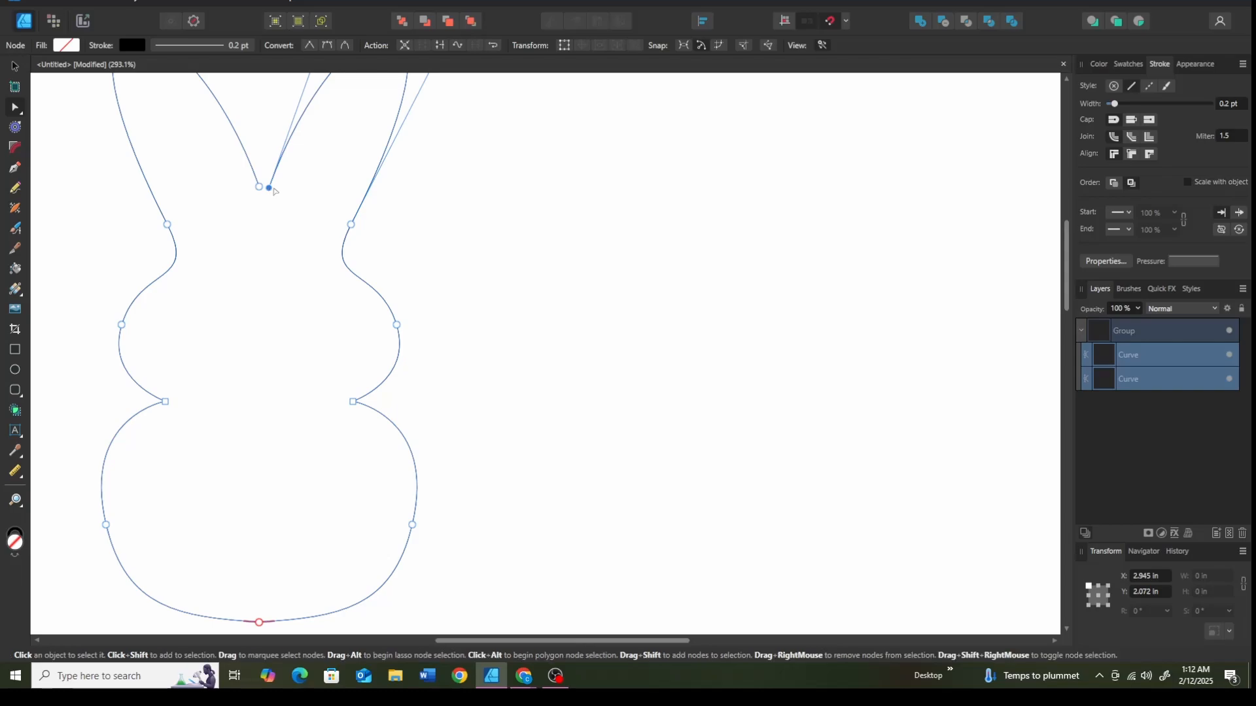
pyautogui.click(340, 194)
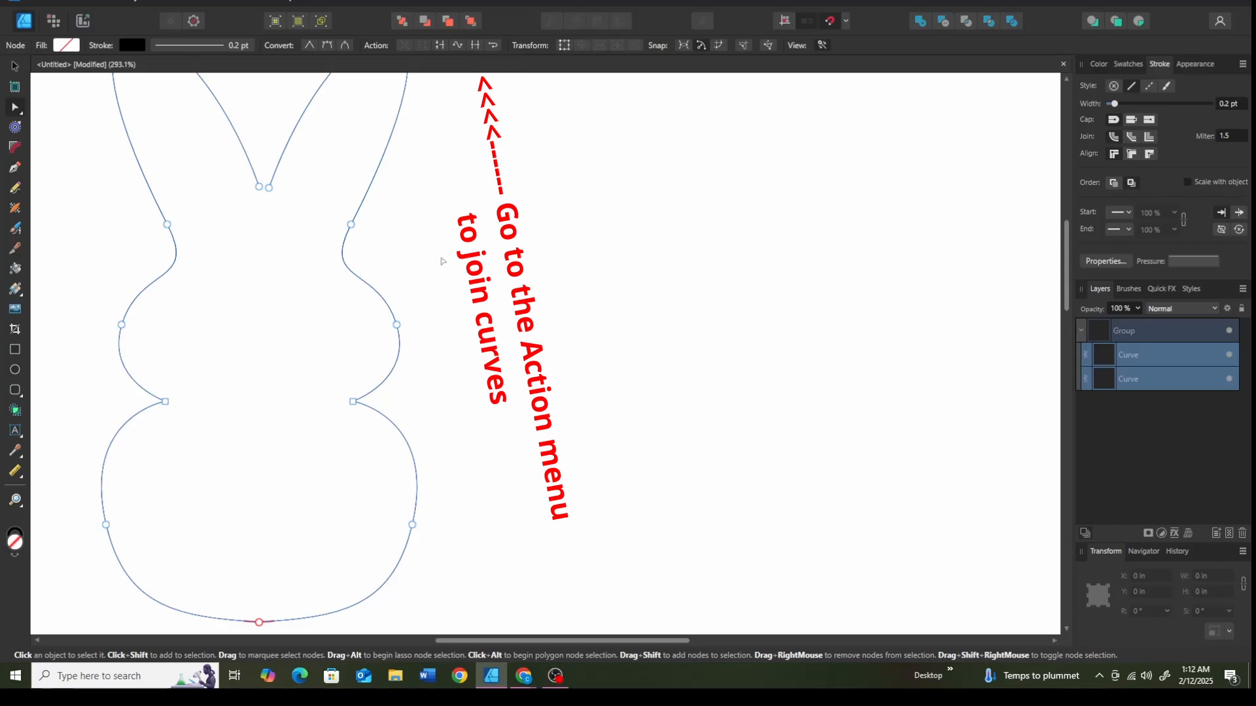
pyautogui.click(476, 45)
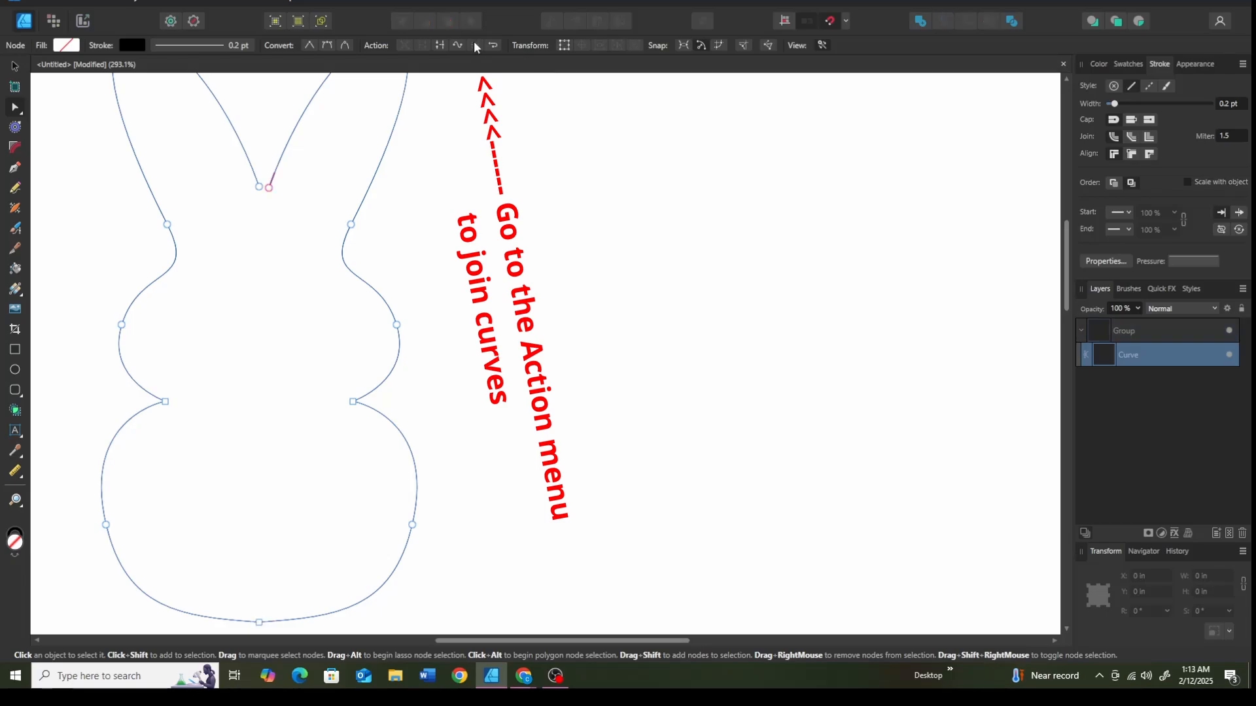
pyautogui.click(269, 188)
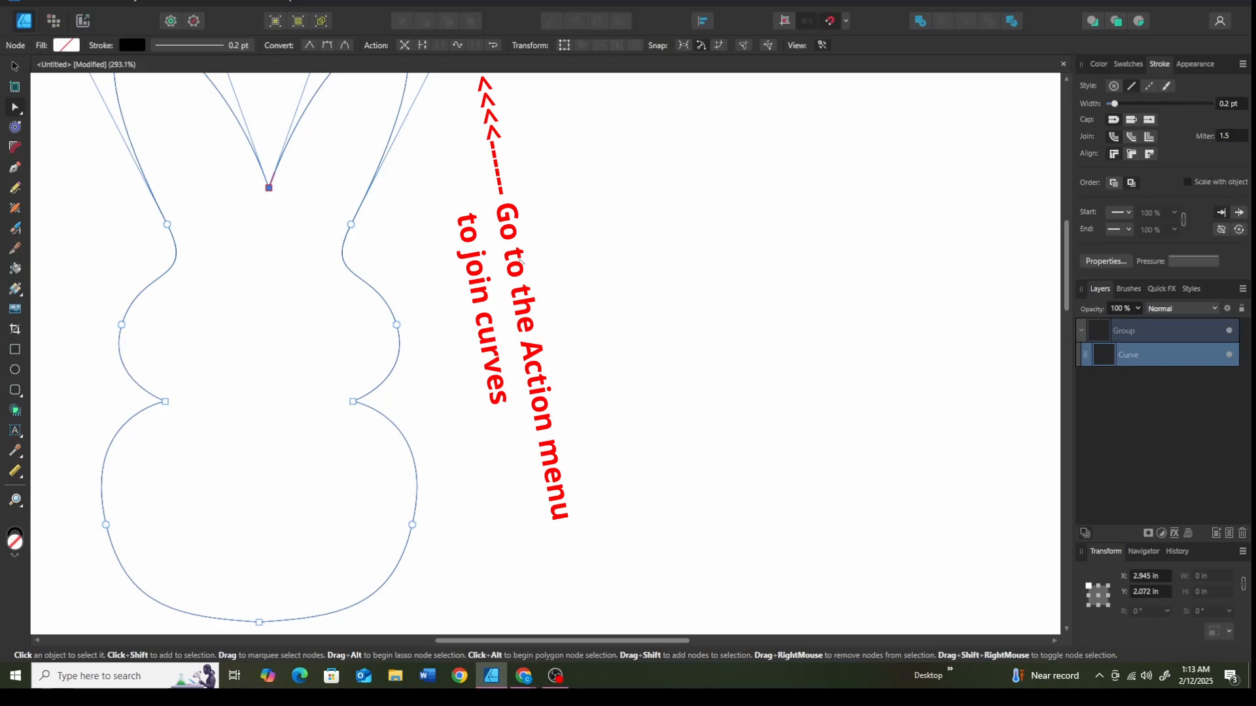
pyautogui.click(520, 262)
# Convert the node at the middle of the bunny's base to a smooth node.
pyautogui.scroll(-3, 566, 286)
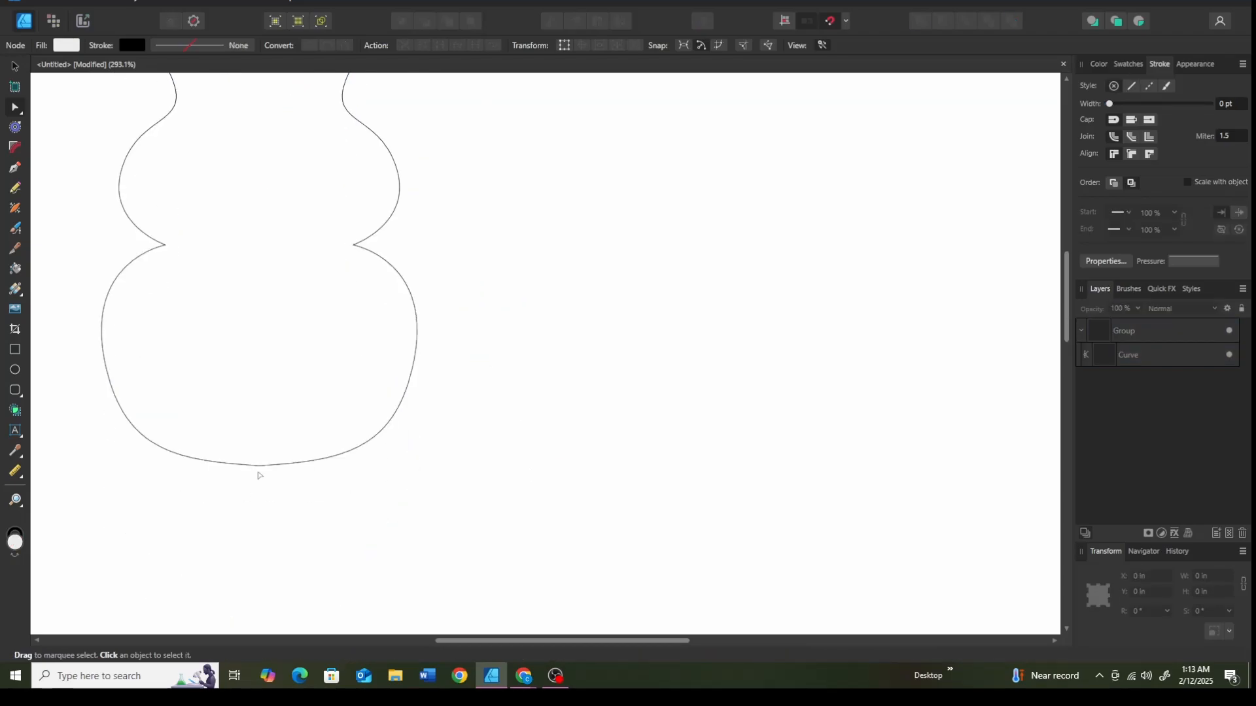
pyautogui.click(259, 467)
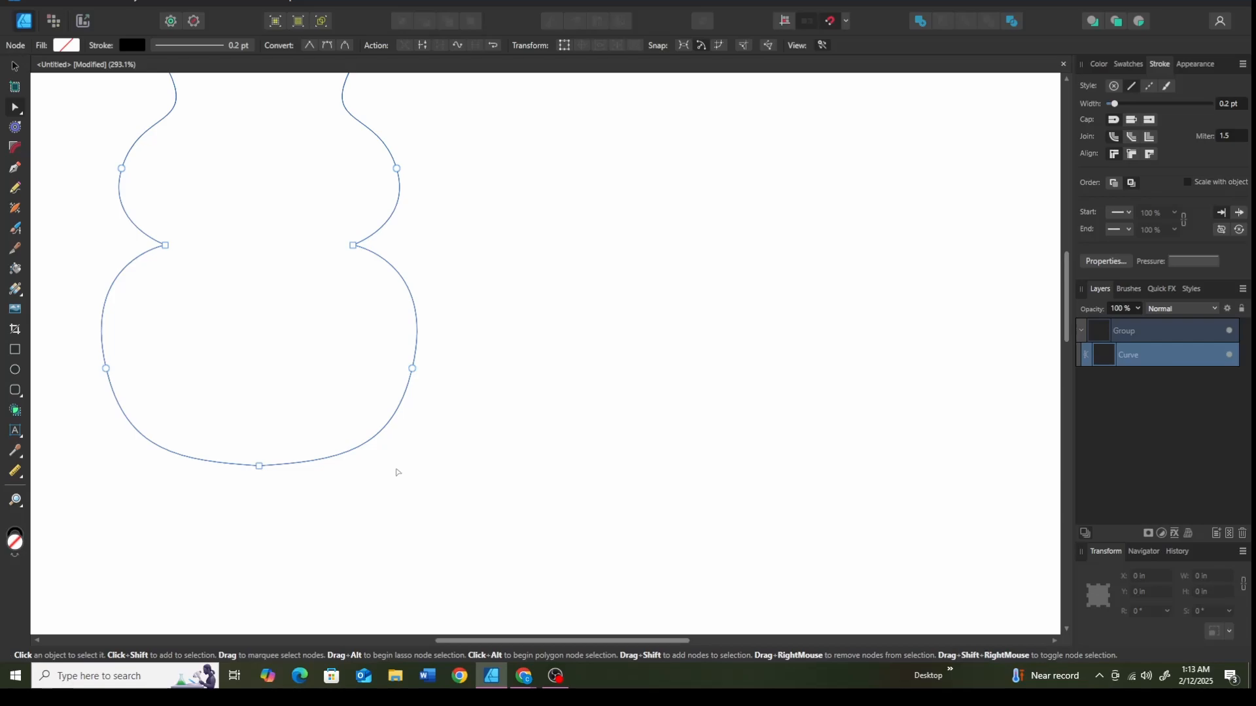
pyautogui.click(259, 467)
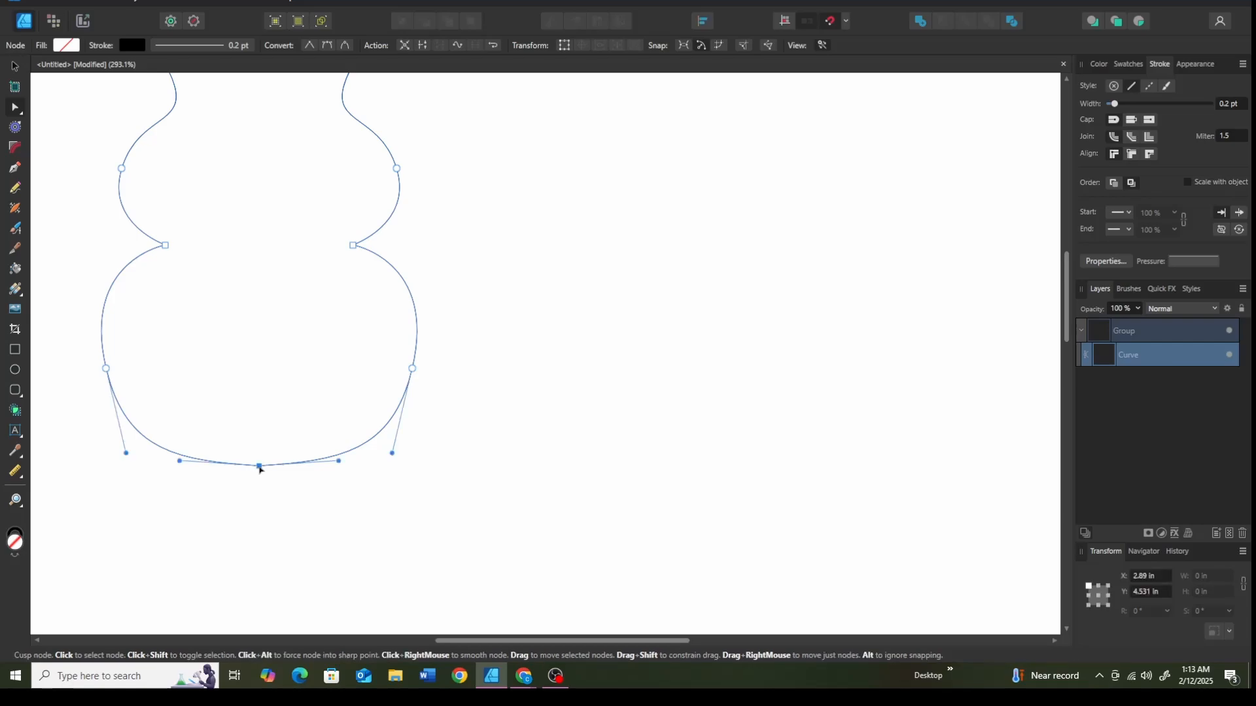
pyautogui.moveTo(260, 469); pyautogui.dragTo(259, 467)
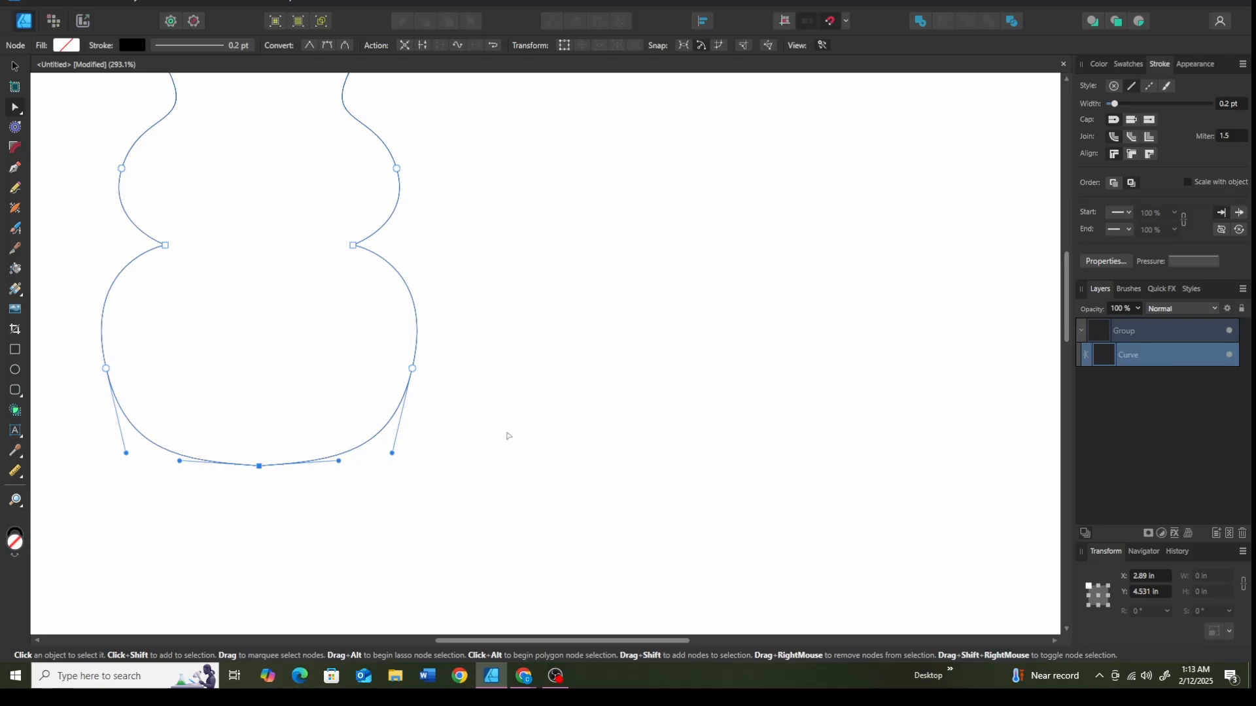
pyautogui.click(560, 443)
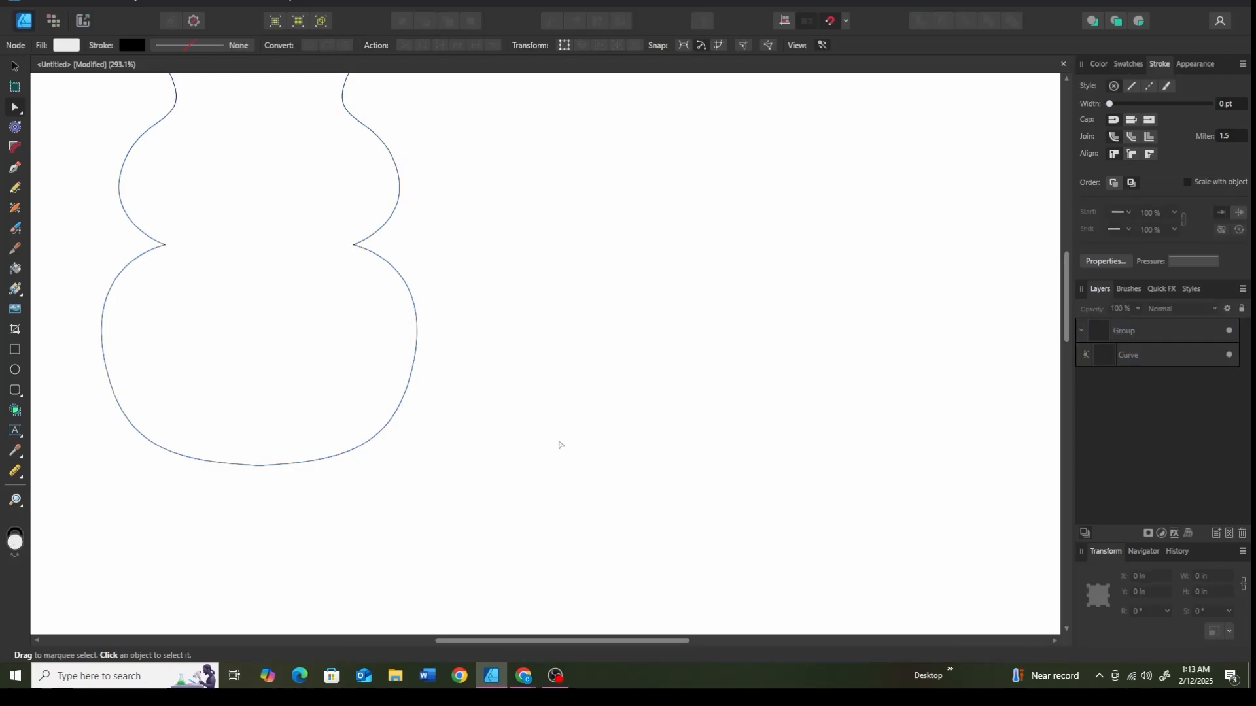
pyautogui.click(259, 466)
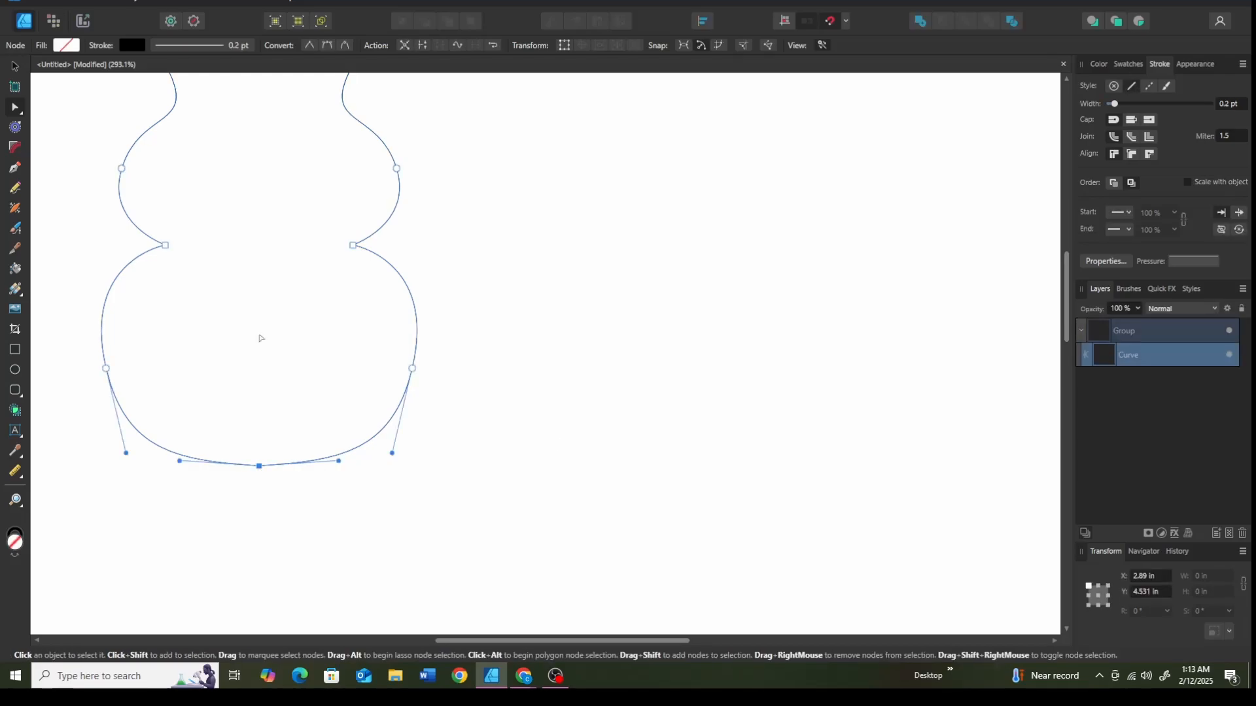
pyautogui.click(328, 46)
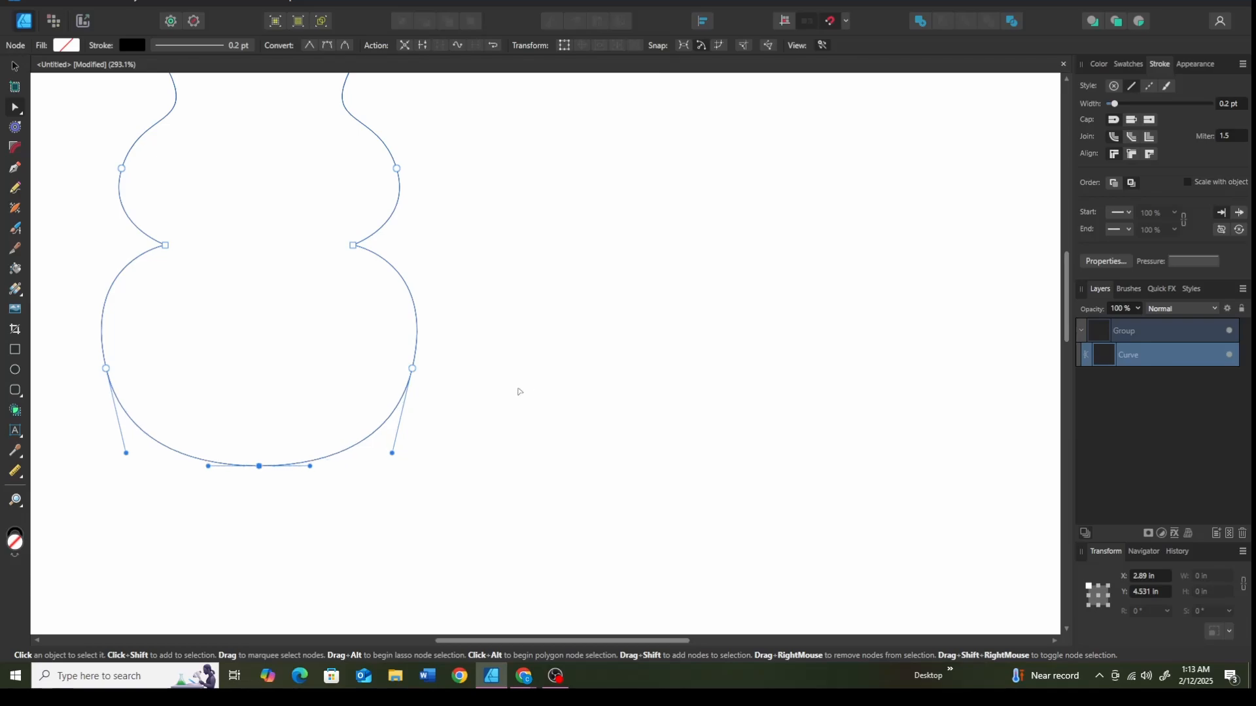
pyautogui.click(519, 391)
pyautogui.scroll(3, 519, 391)
pyautogui.keyDown('ctrl'); pyautogui.scroll(-2, 583, 359); pyautogui.keyUp('ctrl')
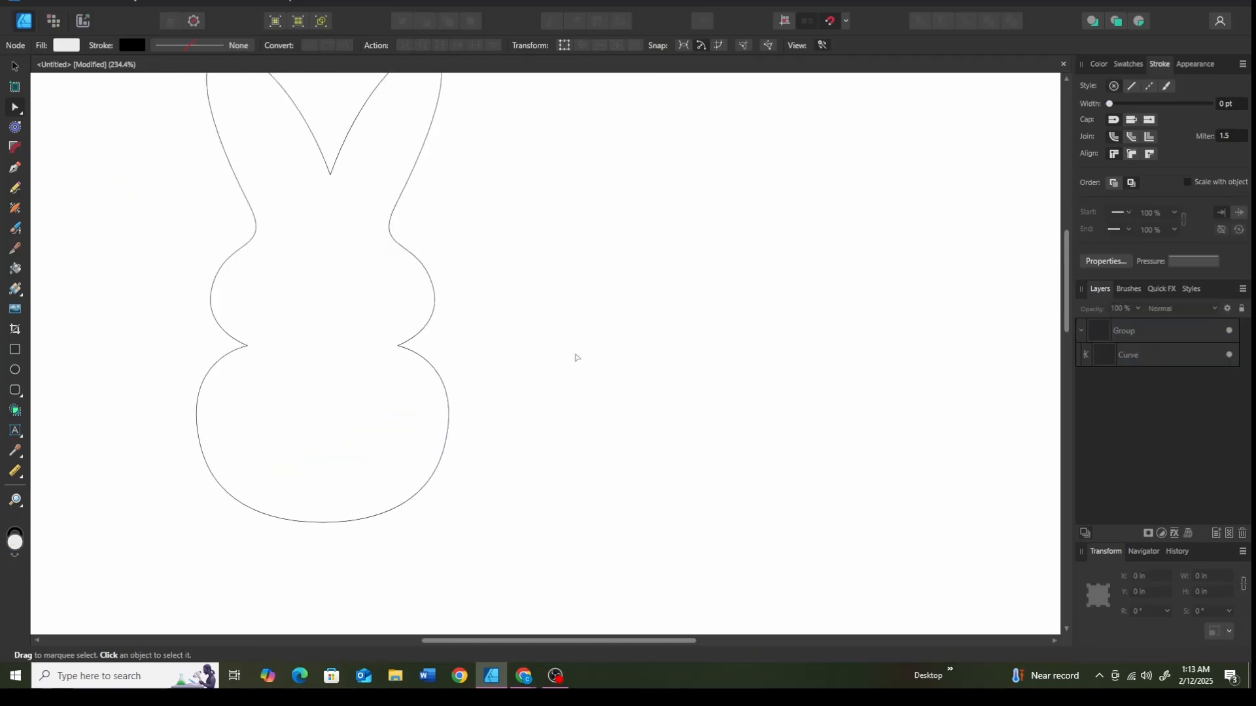
pyautogui.keyDown('ctrl'); pyautogui.scroll(-1, 574, 355); pyautogui.keyUp('ctrl')
pyautogui.scroll(1, 565, 338)
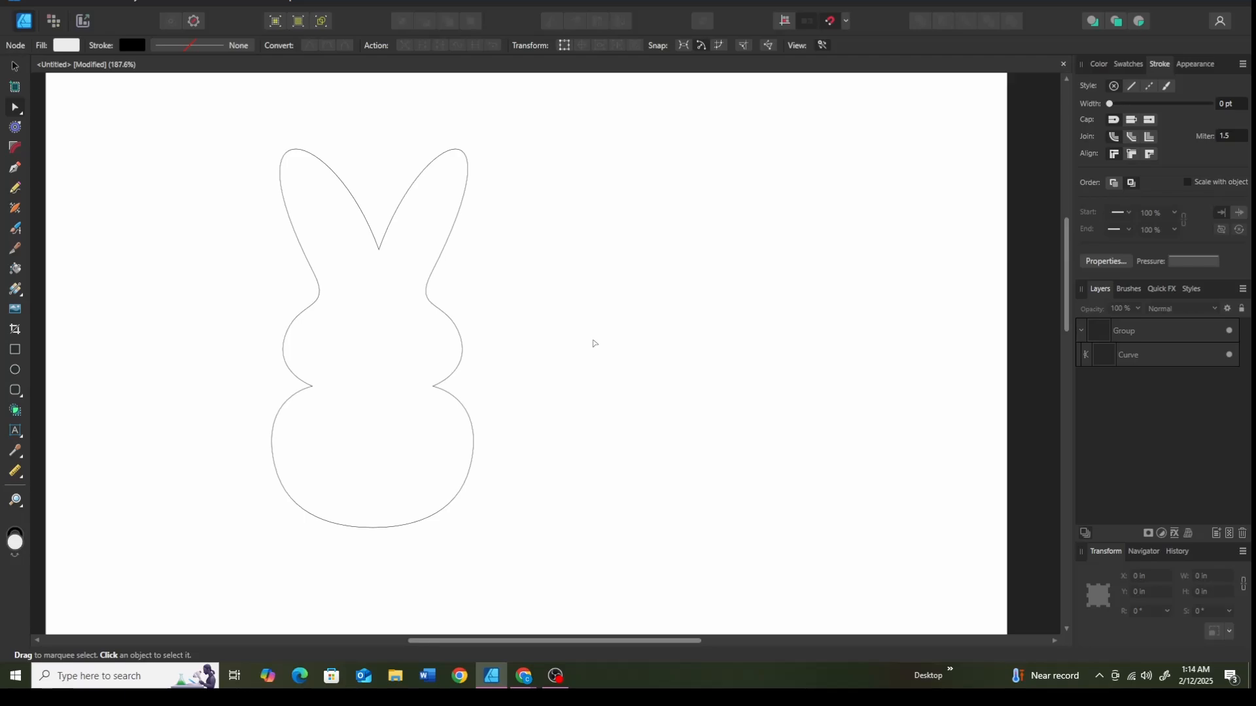
pyautogui.scroll(1, 733, 282)
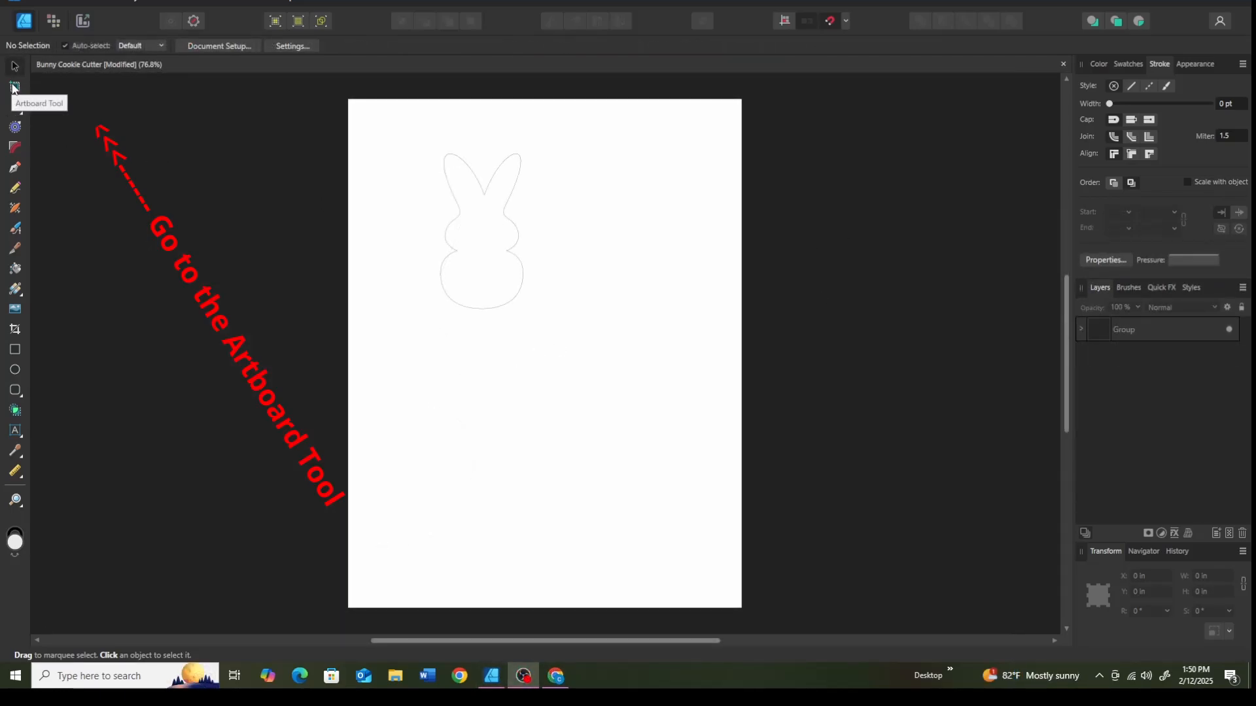
# Draw an artboard about 4.35 in wide and 3.88 in high beside the bunny outline.
pyautogui.click(14, 87)
pyautogui.moveTo(786, 155); pyautogui.dragTo(988, 334)
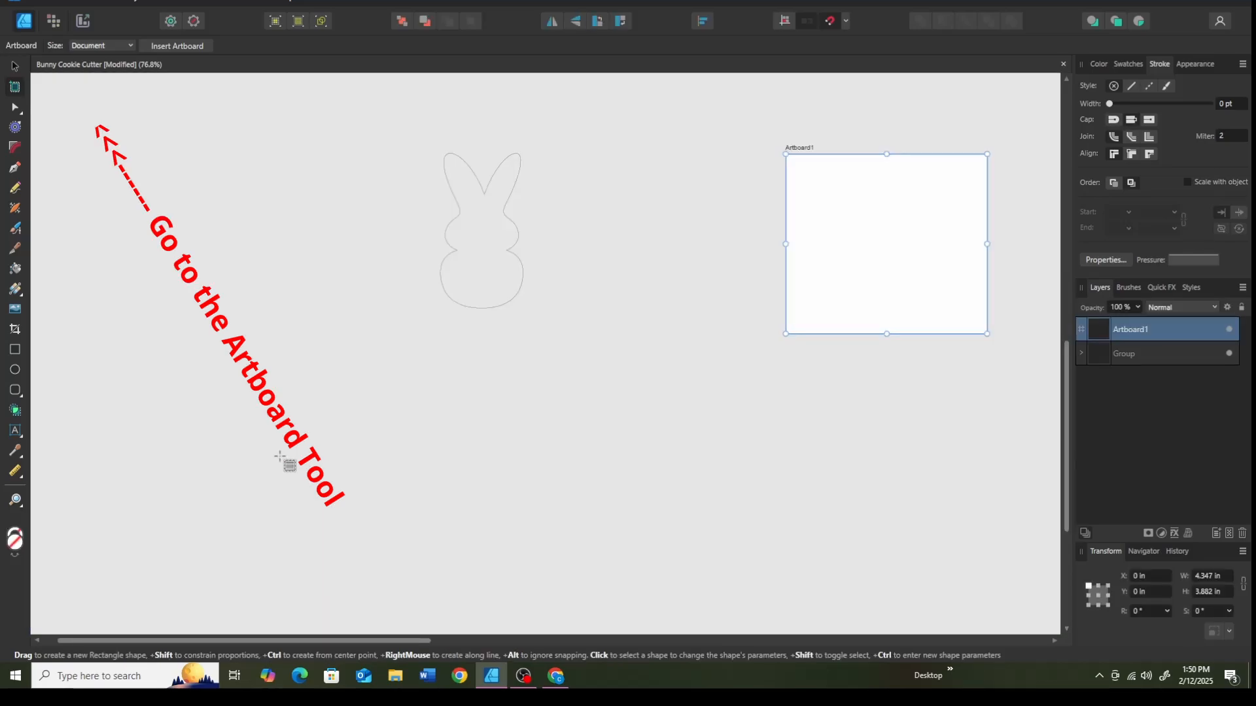
# Set the artboard's width and height to 5 in each.
pyautogui.click(1201, 582)
pyautogui.write('5.0')
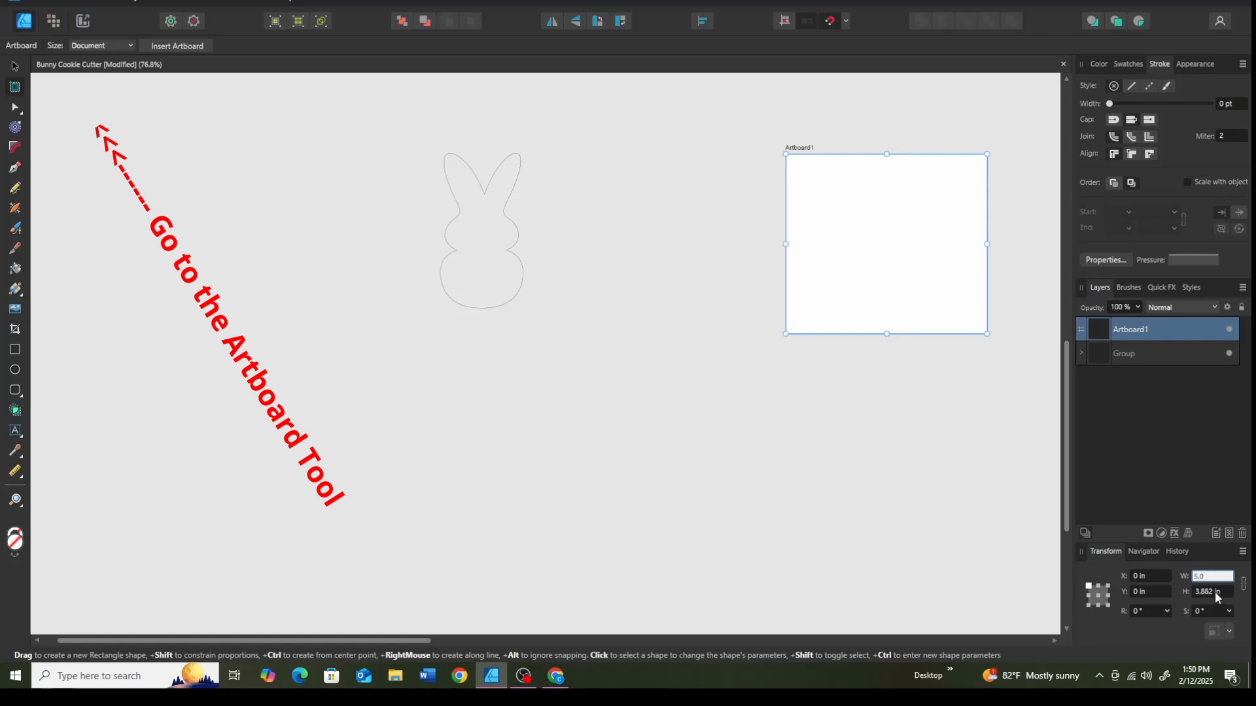
pyautogui.click(1215, 592)
pyautogui.write('5.0')
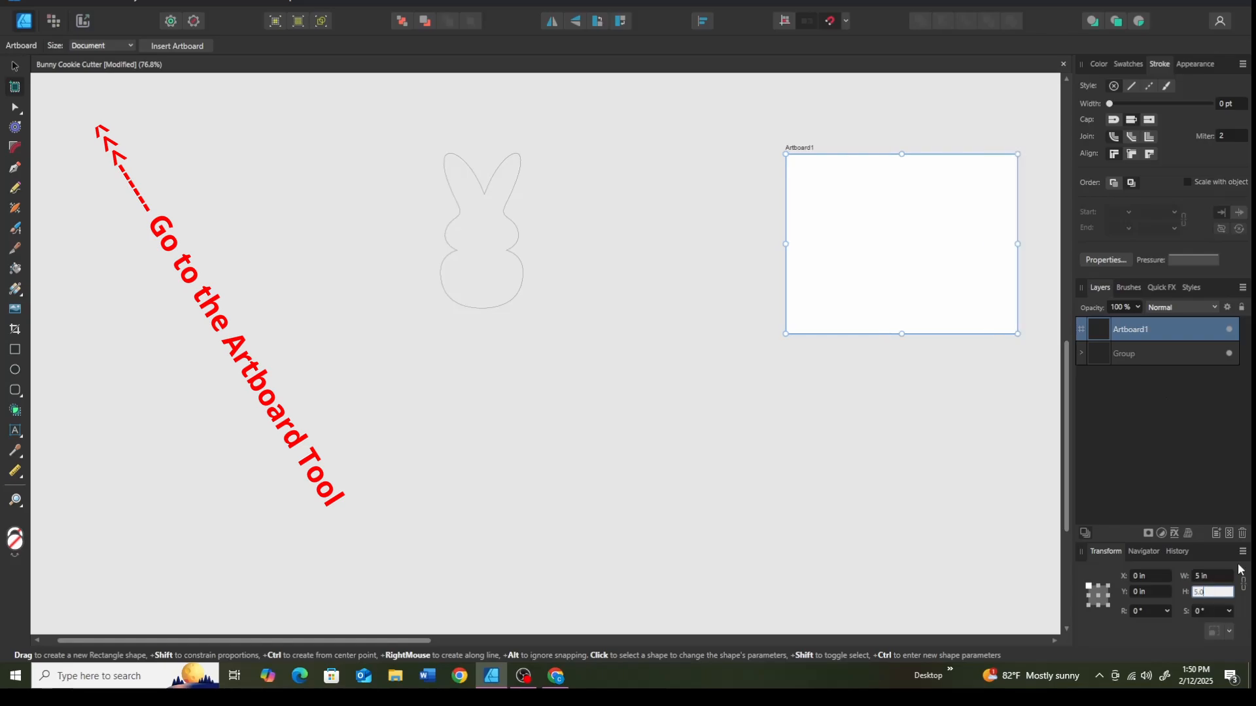
pyautogui.press('Return')
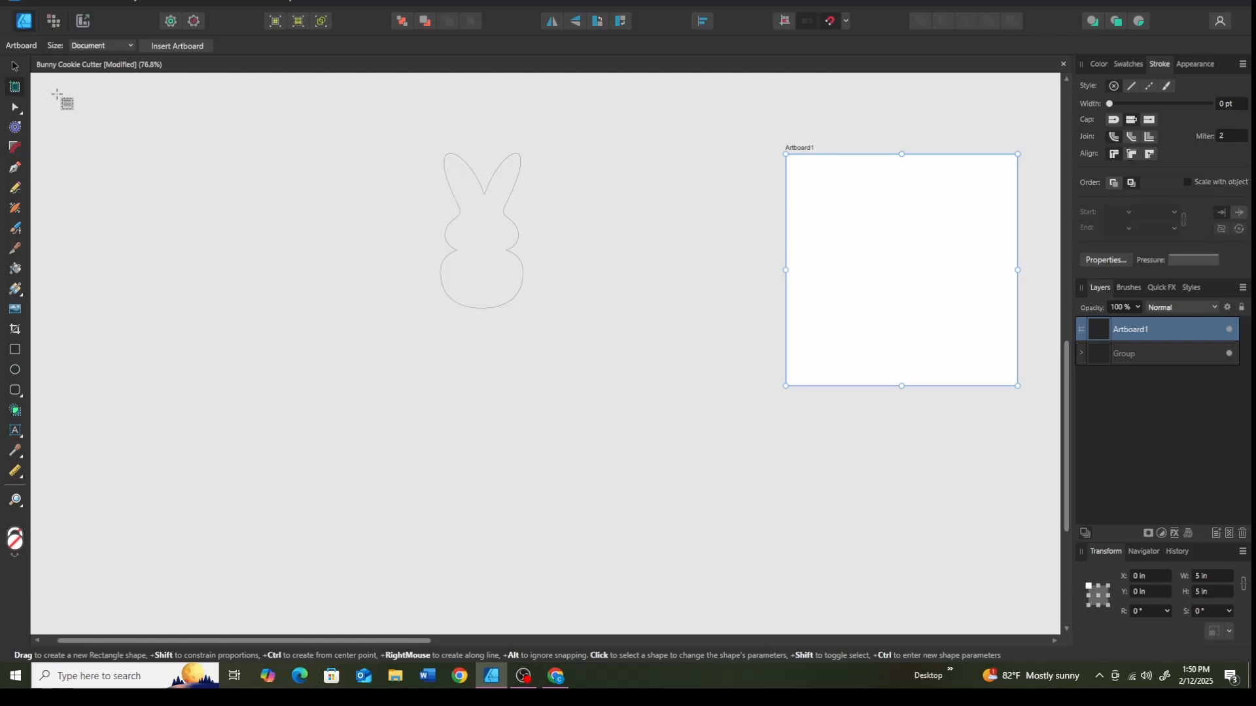
# Paste a copy of the bunny outline onto the 5 in square artboard and move it down to the centre.
pyautogui.click(14, 66)
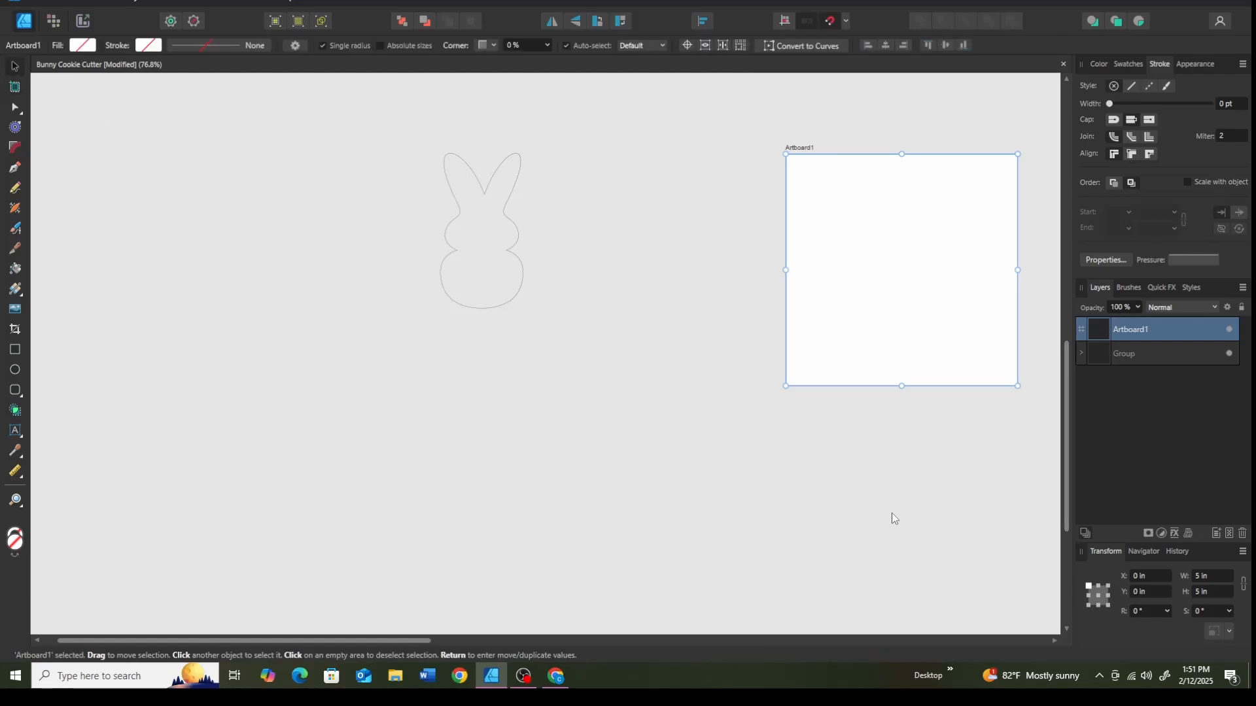
pyautogui.click(478, 306)
pyautogui.rightClick(477, 291)
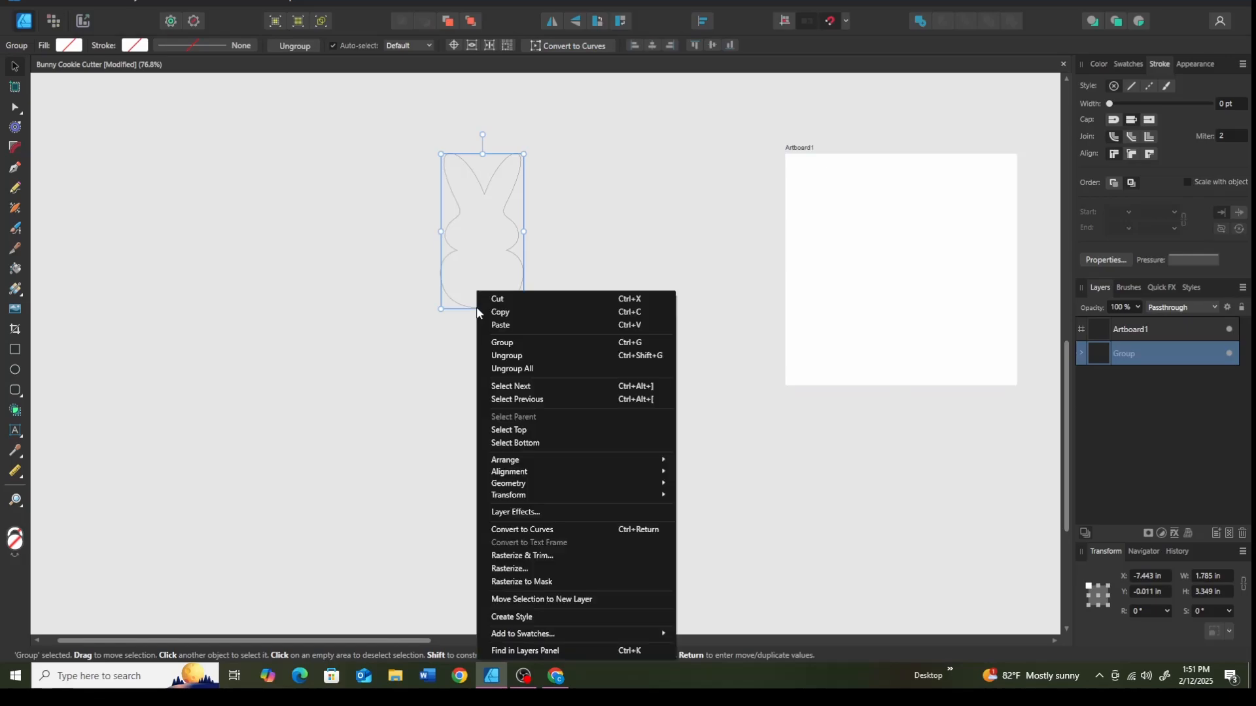
pyautogui.click(508, 314)
pyautogui.rightClick(868, 209)
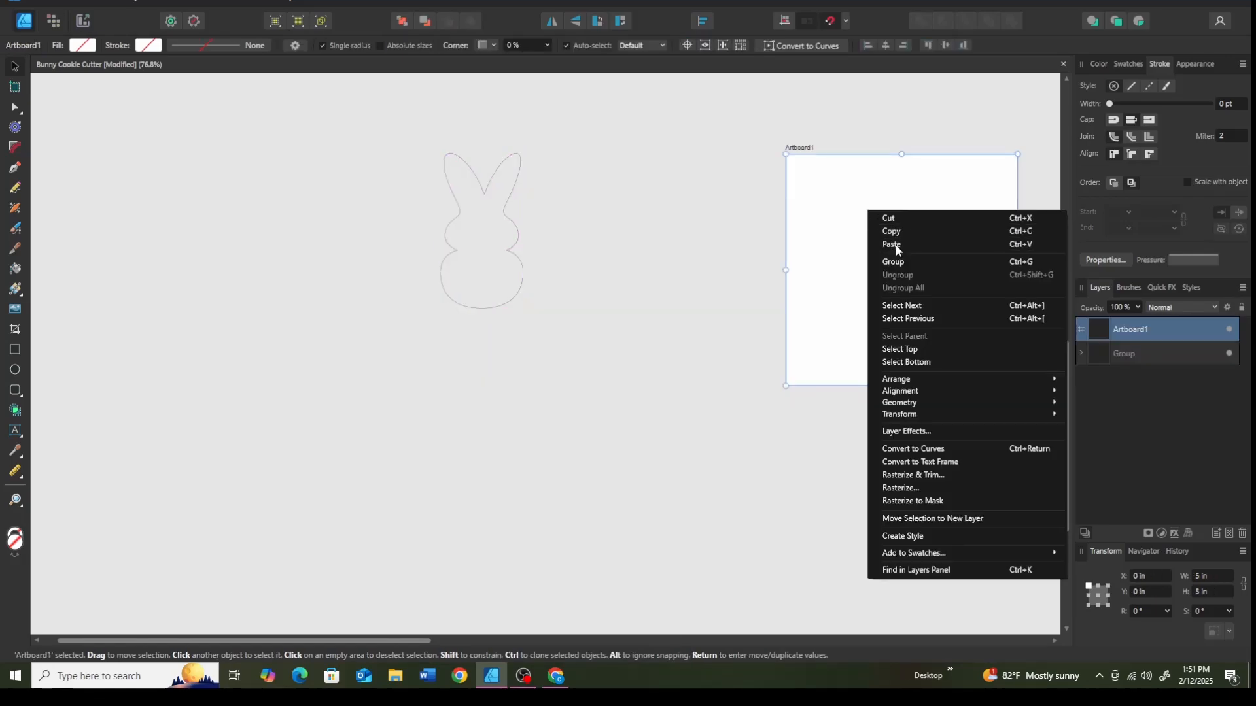
pyautogui.click(895, 243)
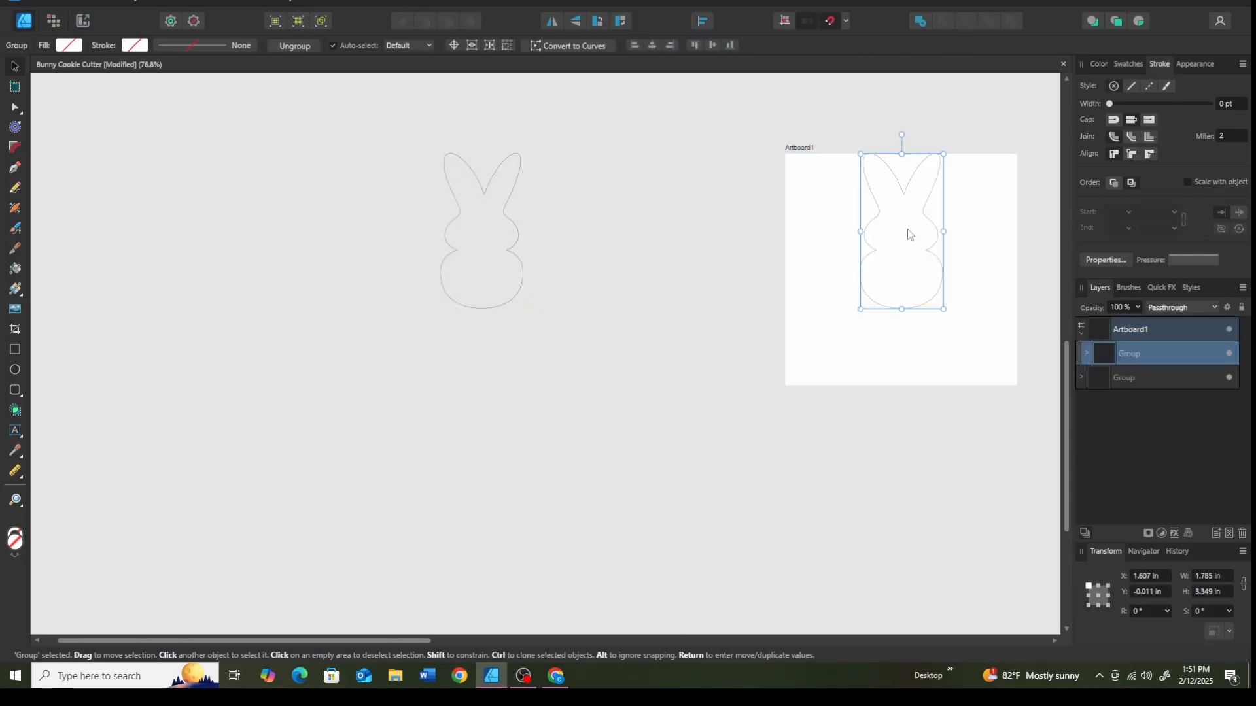
pyautogui.moveTo(913, 234); pyautogui.dragTo(914, 271)
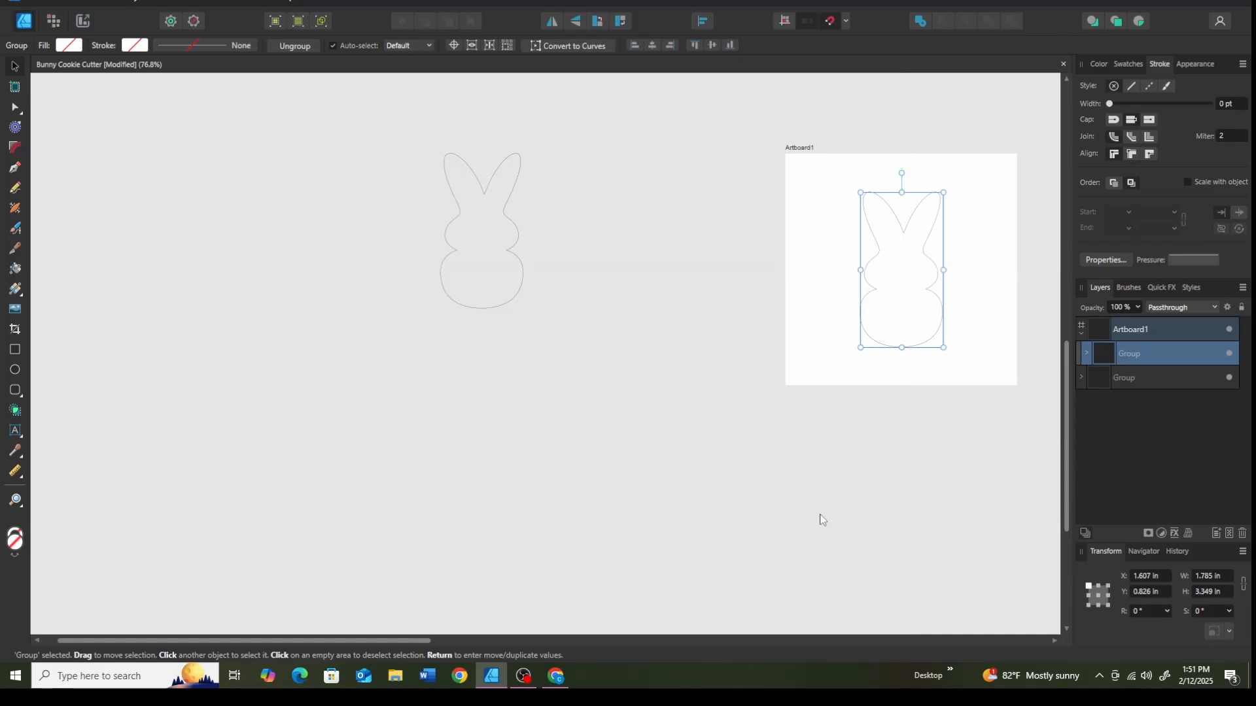
pyautogui.click(683, 483)
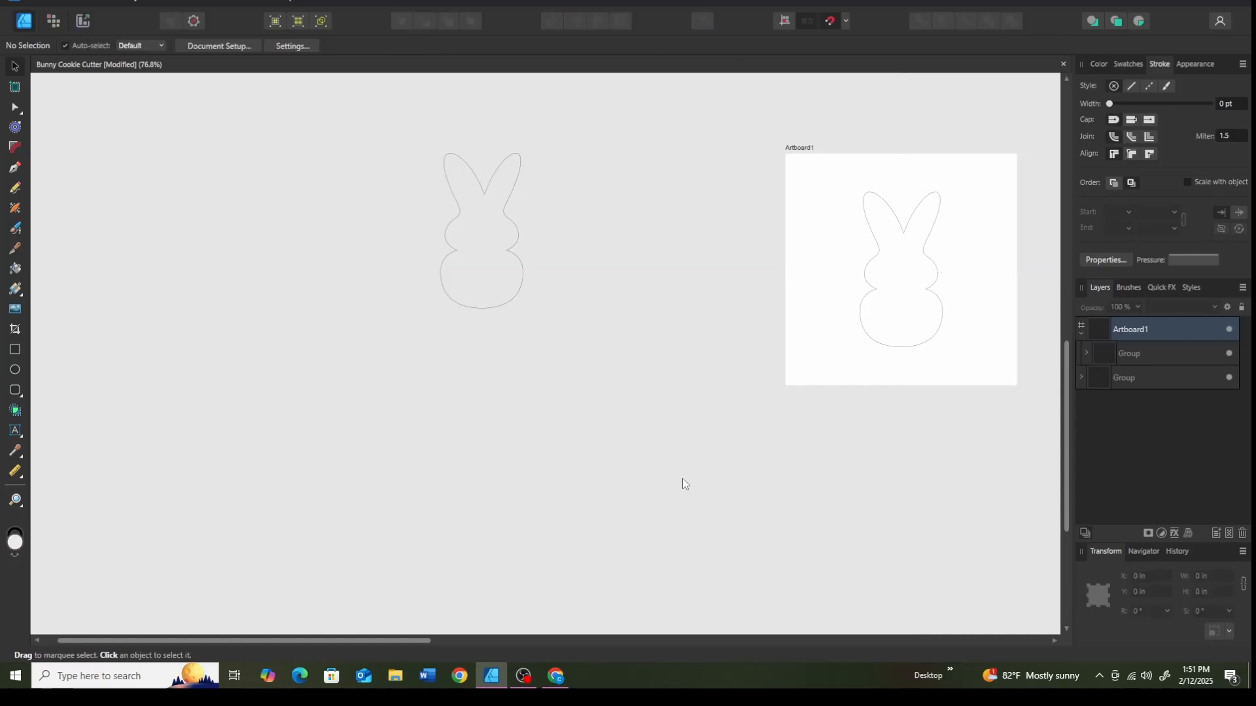
# Draw a second artboard below the original bunny and set its width to 5 in with the aspect ratio locked.
pyautogui.click(14, 87)
pyautogui.moveTo(466, 399); pyautogui.dragTo(669, 584)
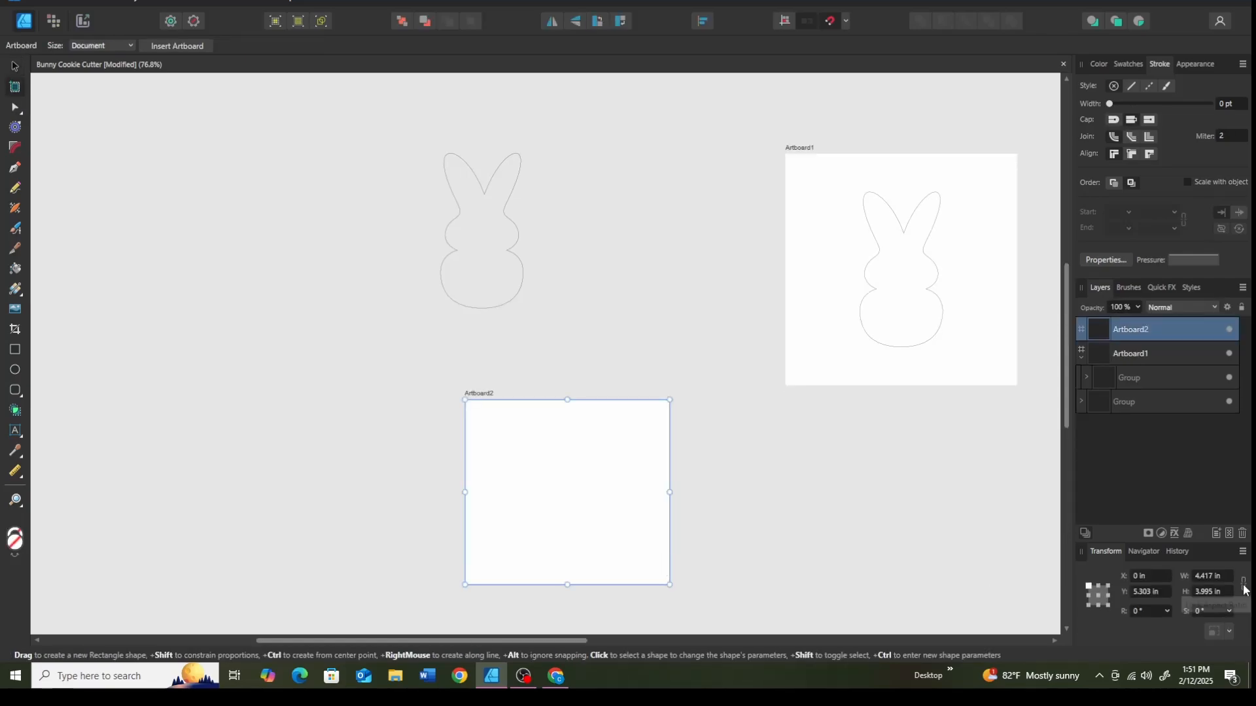
pyautogui.click(1223, 576)
pyautogui.write('5')
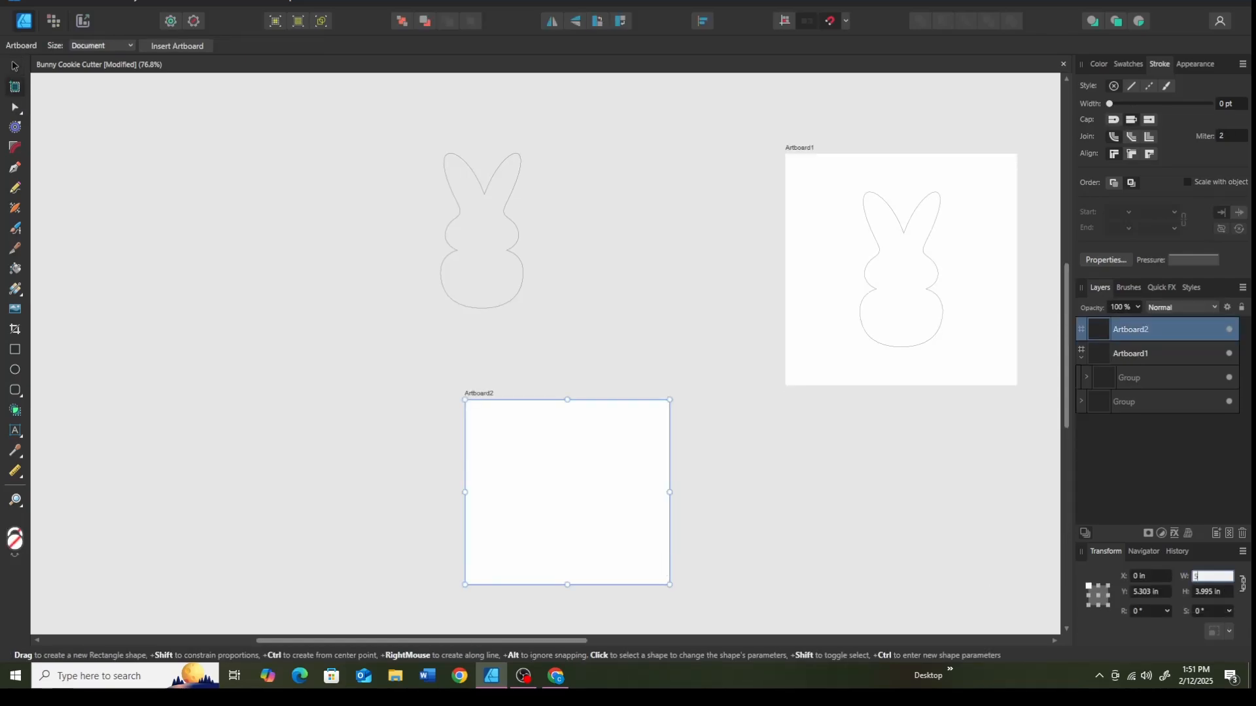
pyautogui.press('Return')
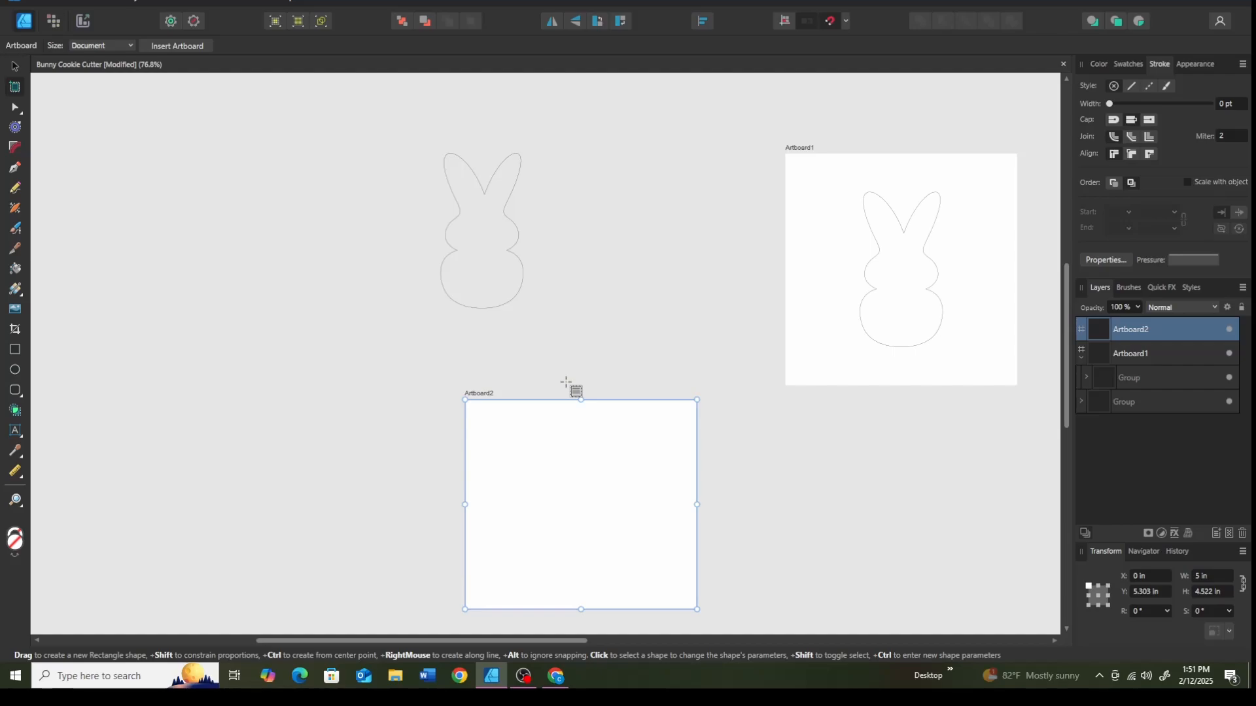
# Paste a copy of the original bunny outline onto the second artboard, centred horizontally.
pyautogui.press('v')
pyautogui.rightClick(505, 302)
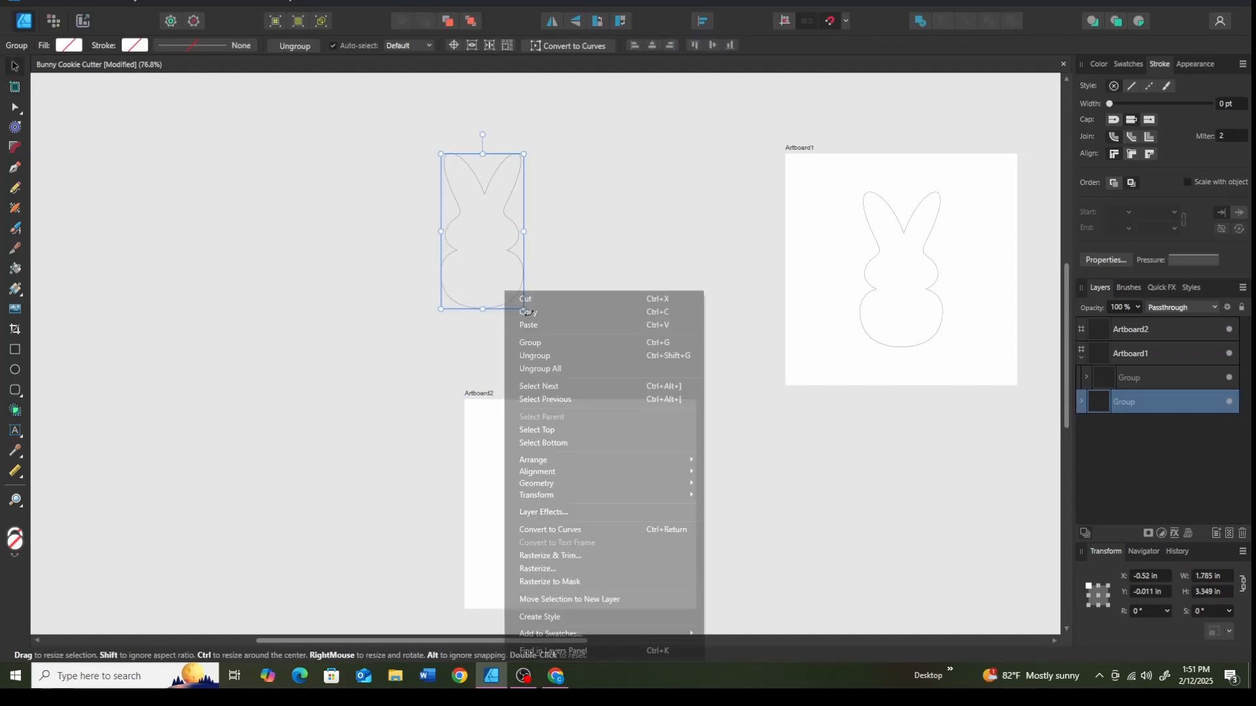
pyautogui.rightClick(517, 437)
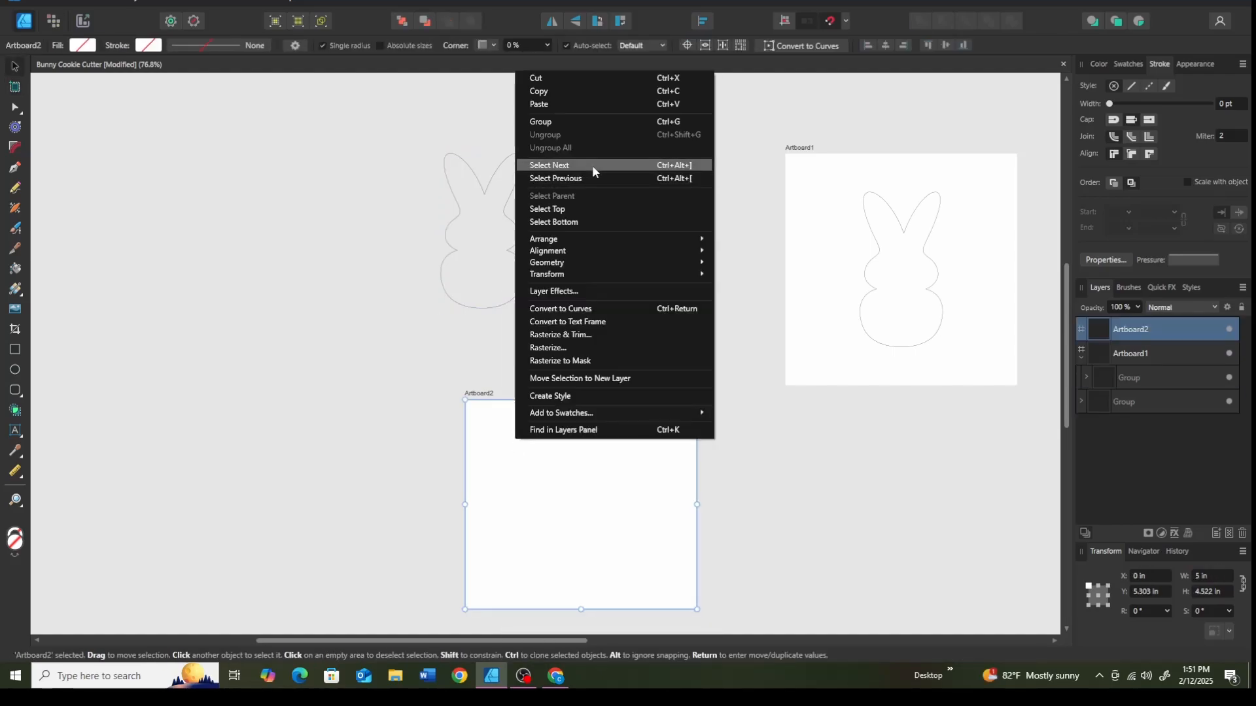
pyautogui.click(547, 105)
pyautogui.moveTo(492, 455); pyautogui.dragTo(592, 496)
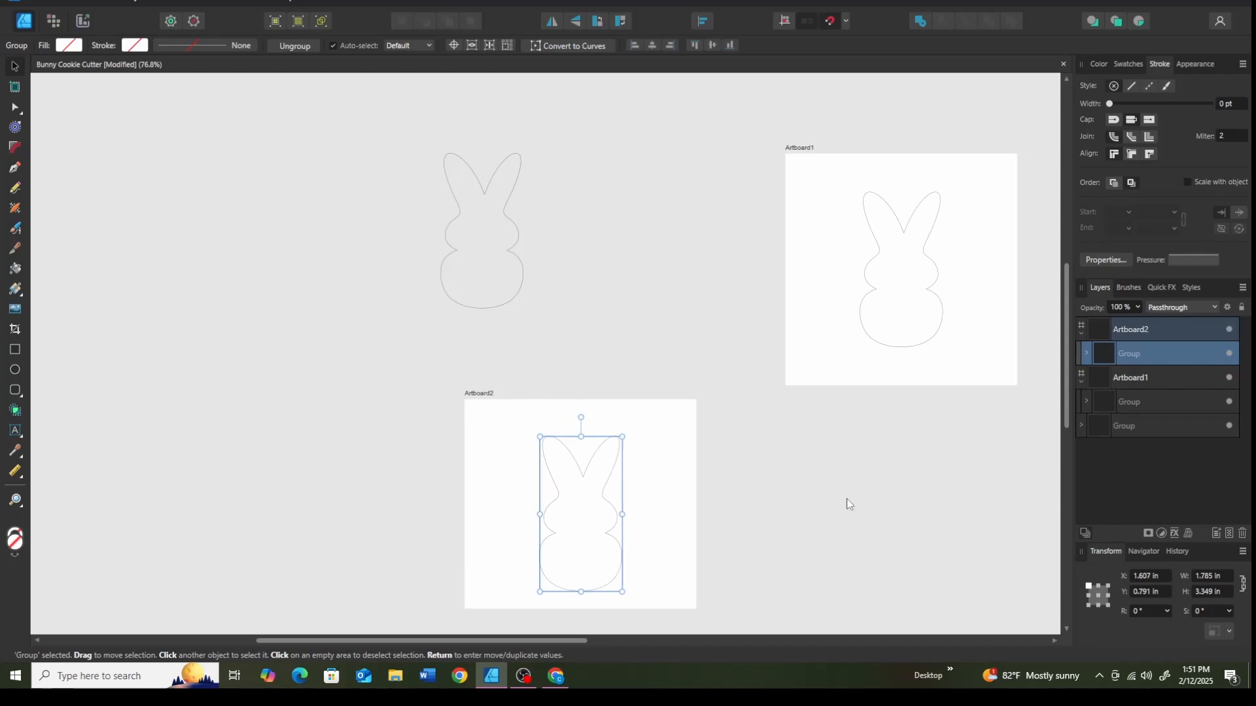
# Draw a third artboard about 5 in wide and 4.68 in high to the left of the original bunny.
pyautogui.click(848, 504)
pyautogui.click(14, 87)
pyautogui.moveTo(147, 251); pyautogui.dragTo(374, 464)
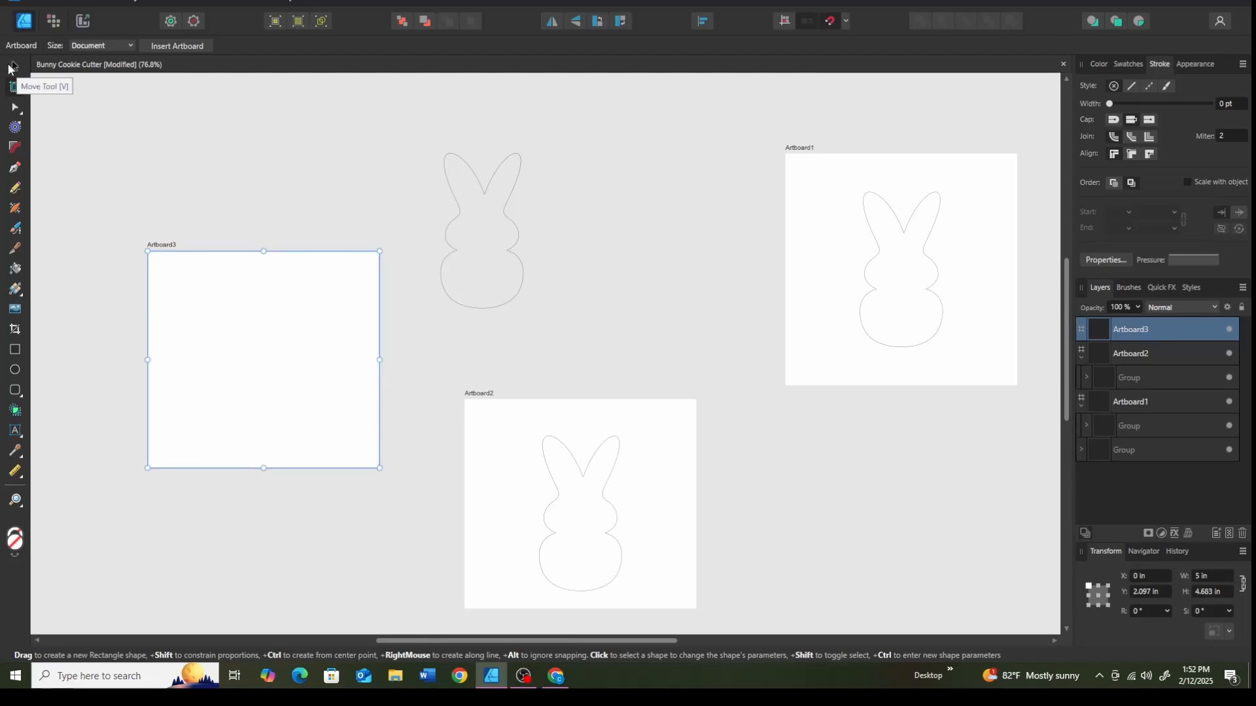
# Copy the original bunny outline onto the third artboard and place it near the artboard's centre.
pyautogui.click(12, 68)
pyautogui.click(519, 229)
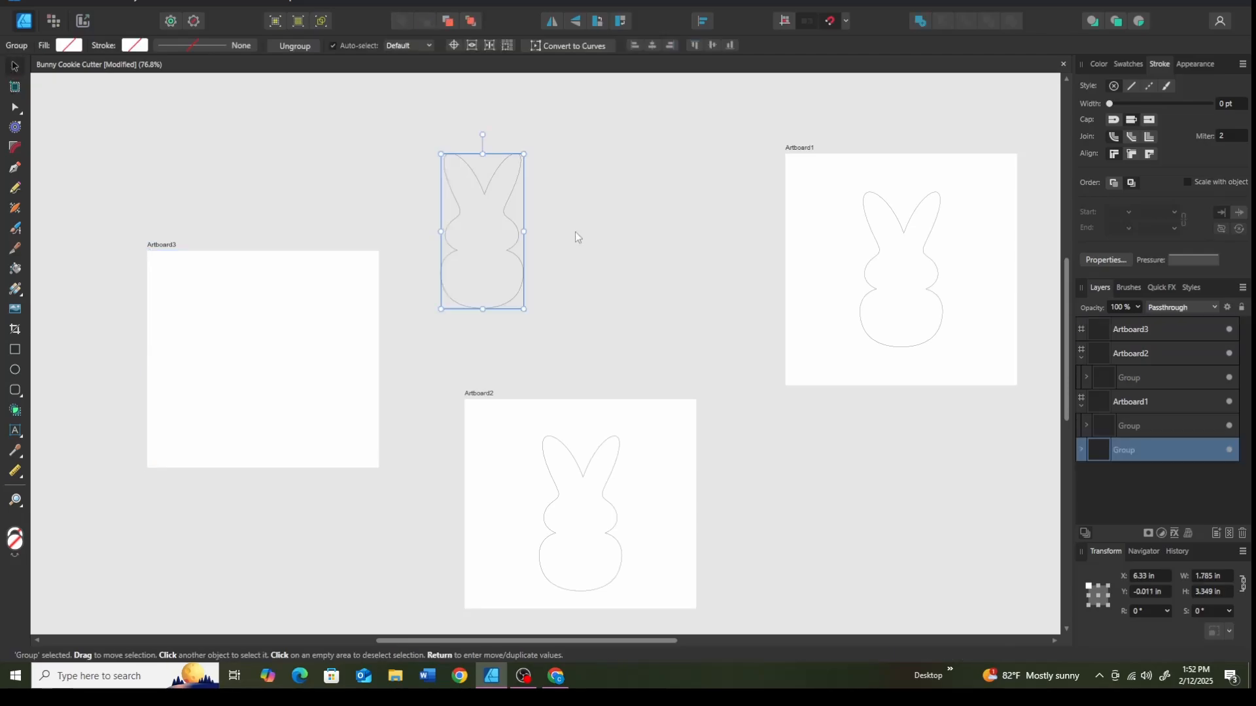
pyautogui.rightClick(578, 233)
pyautogui.click(456, 288)
pyautogui.rightClick(503, 245)
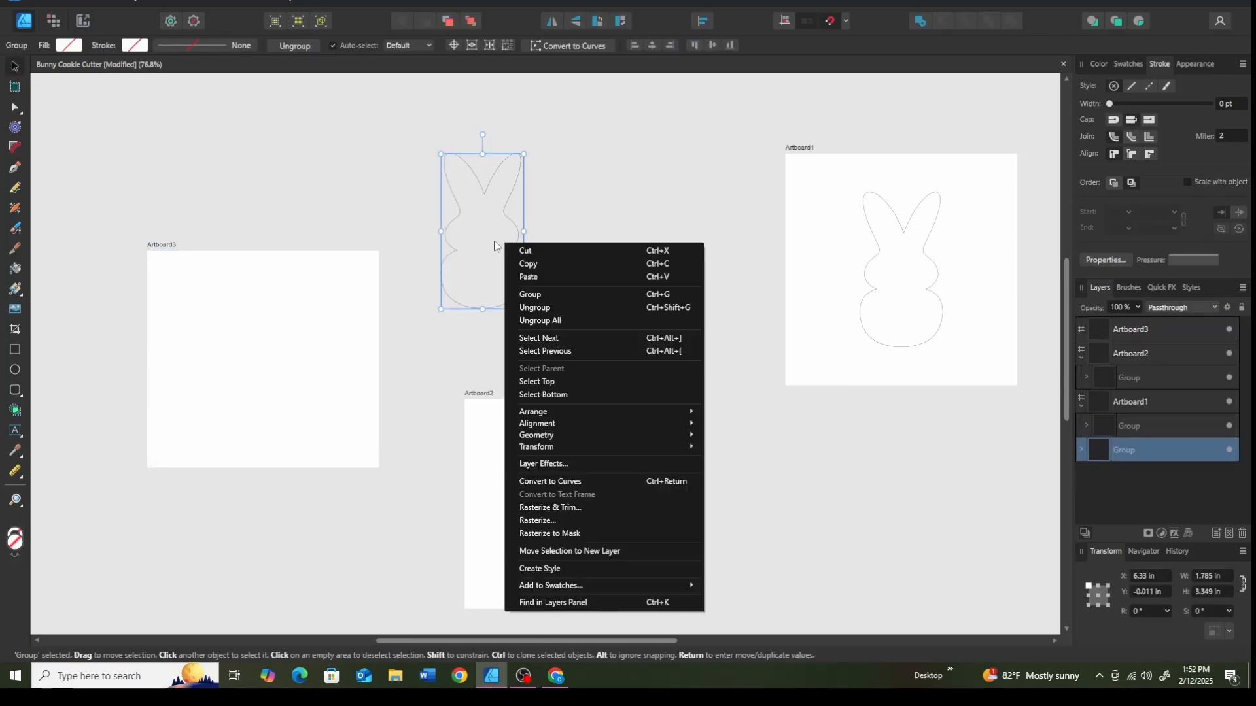
pyautogui.moveTo(456, 229); pyautogui.dragTo(239, 363)
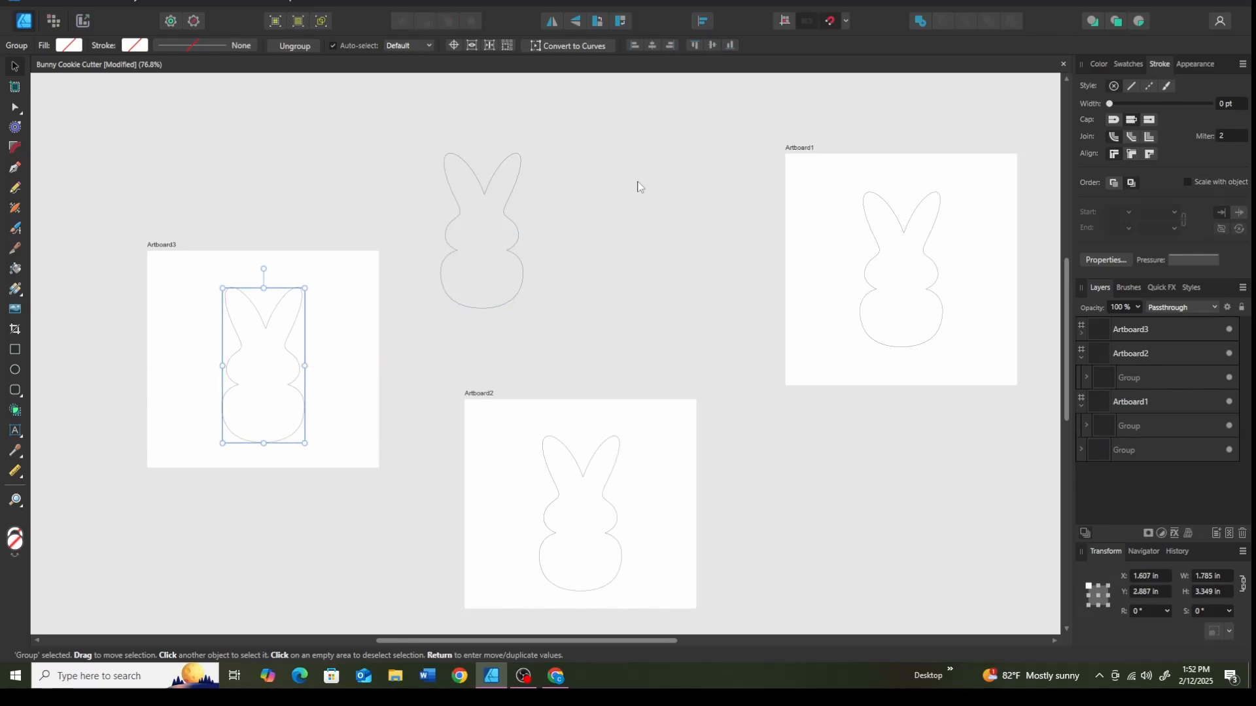
pyautogui.click(639, 187)
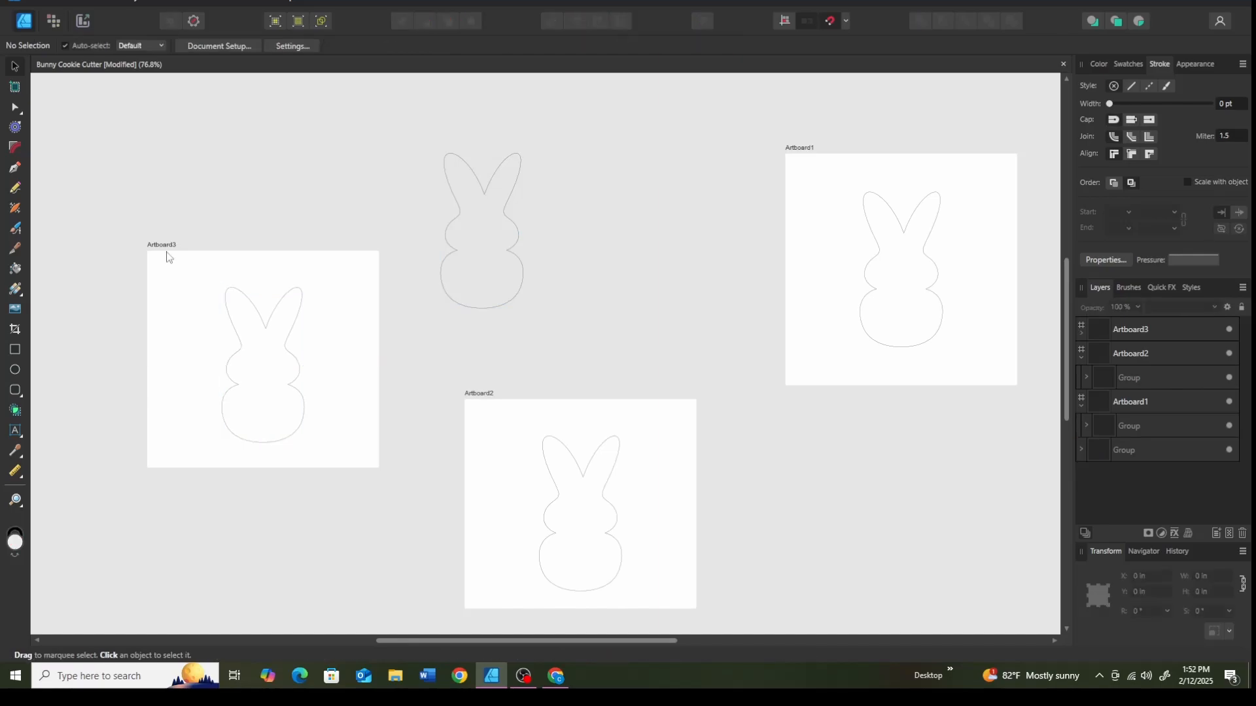
# Rename the first artboard as Bunny Bottom.
pyautogui.doubleClick(775, 147)
pyautogui.write('Bunnt')
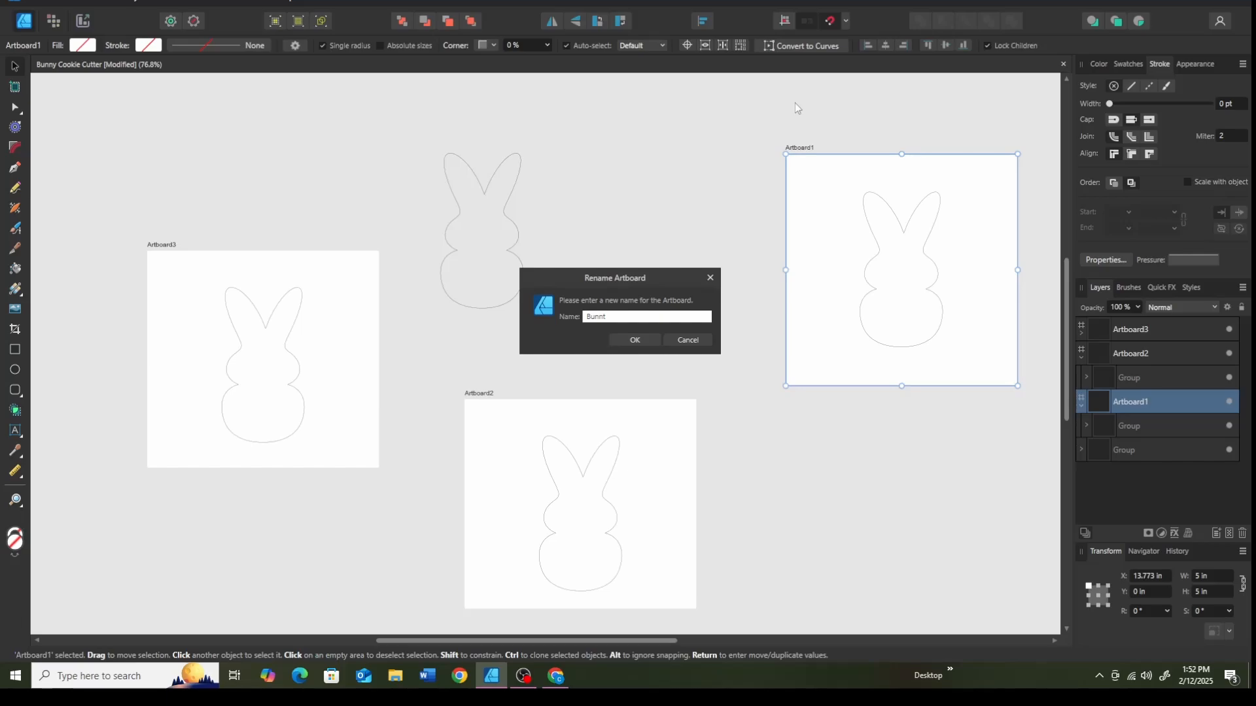
pyautogui.press('BackSpace')
pyautogui.write('y Bottom')
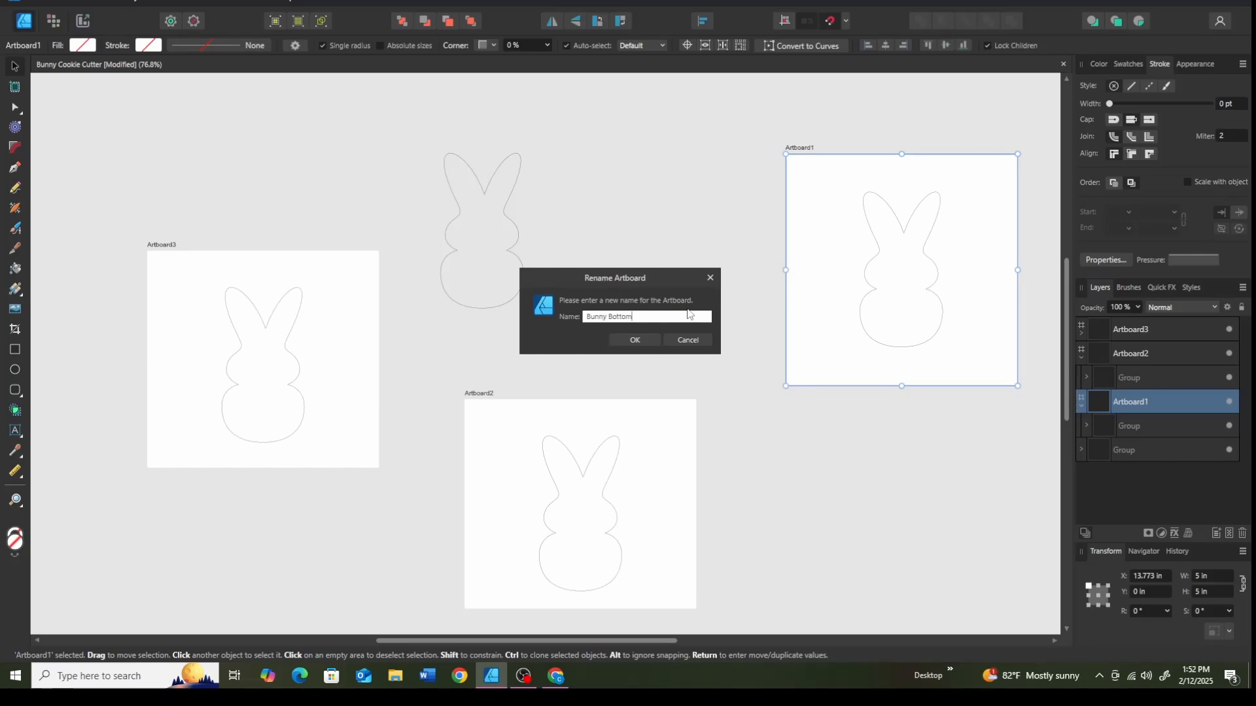
pyautogui.click(622, 340)
# Rename the second artboard as Bunny Middle and the third one as Bunny Blade.
pyautogui.write('Bu')
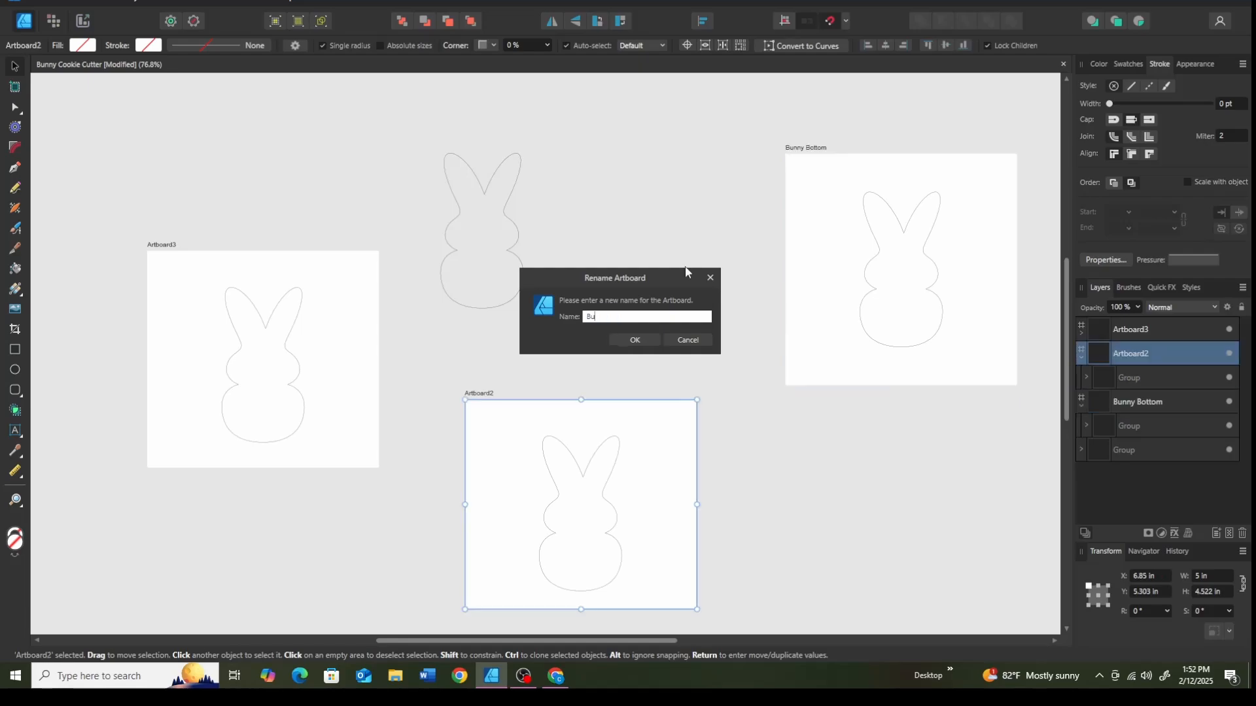
pyautogui.write('nny Middle')
pyautogui.click(633, 340)
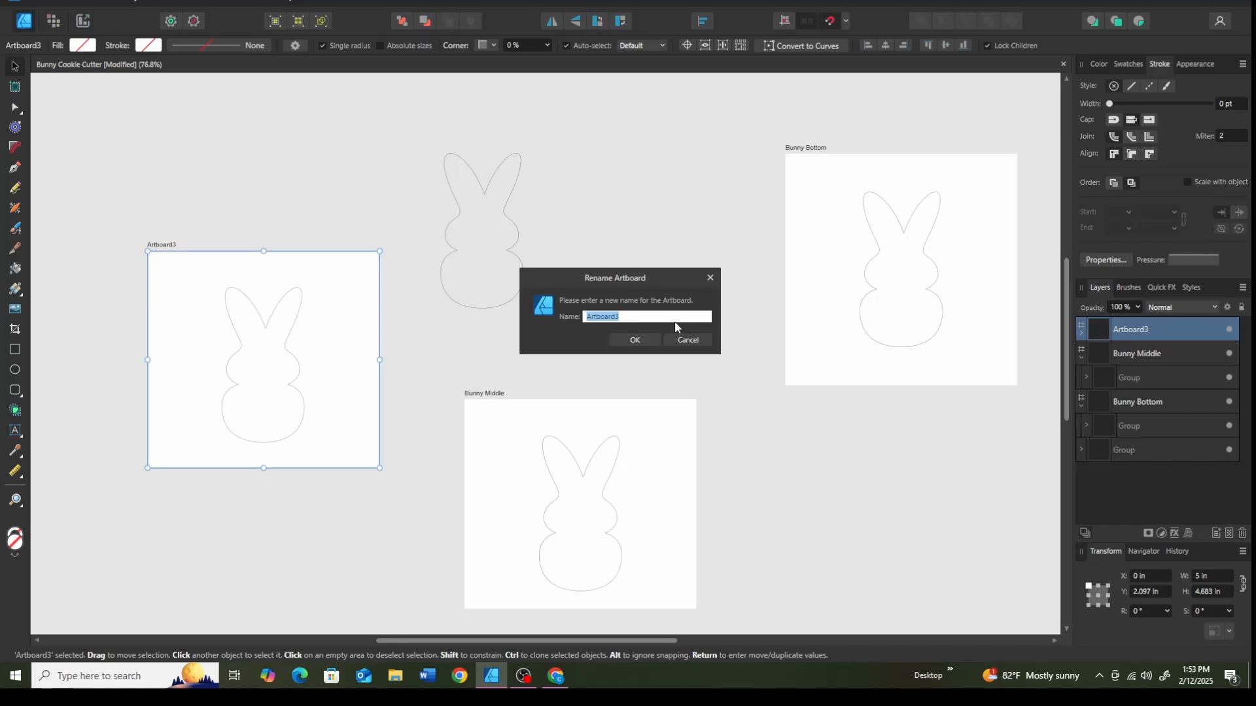
pyautogui.write('Bunny Blade')
pyautogui.click(633, 340)
pyautogui.click(847, 499)
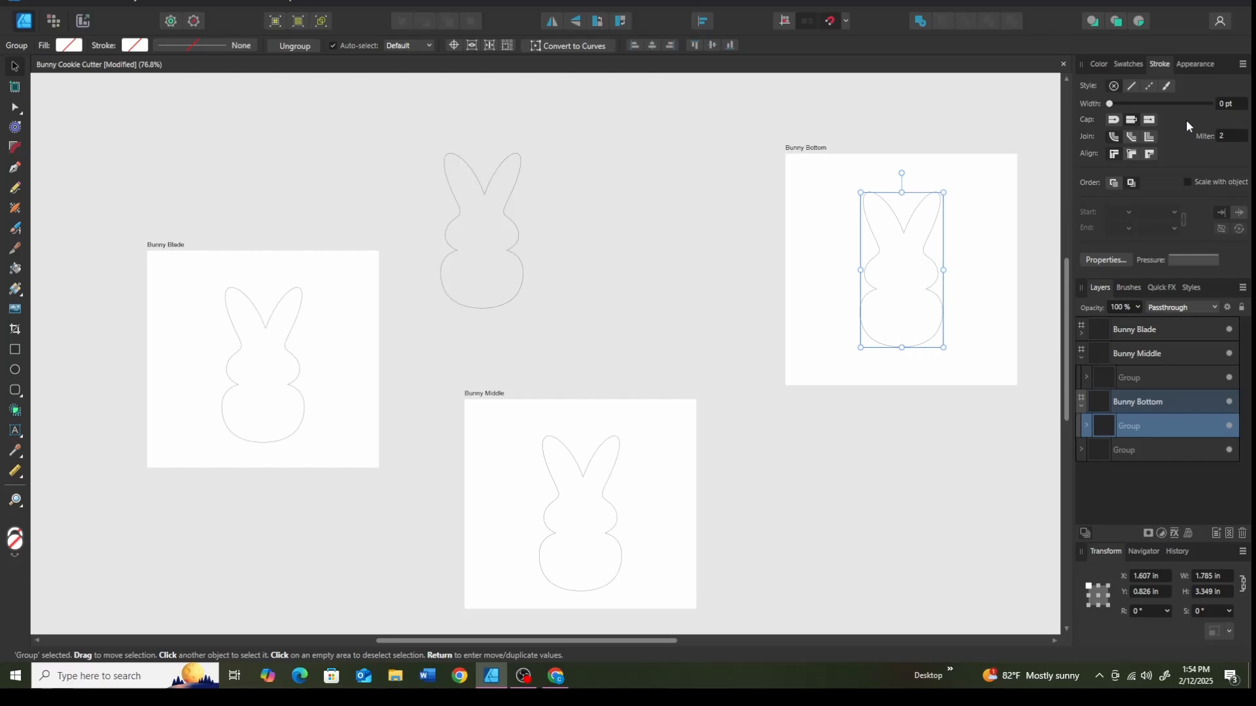
# Set the bunny outlines' stroke widths to 17 pt on Bunny Bottom, 5.7 pt on Bunny Middle and 2.3 pt on Bunny Blade.
pyautogui.click(1224, 104)
pyautogui.write('6')
pyautogui.press('Return')
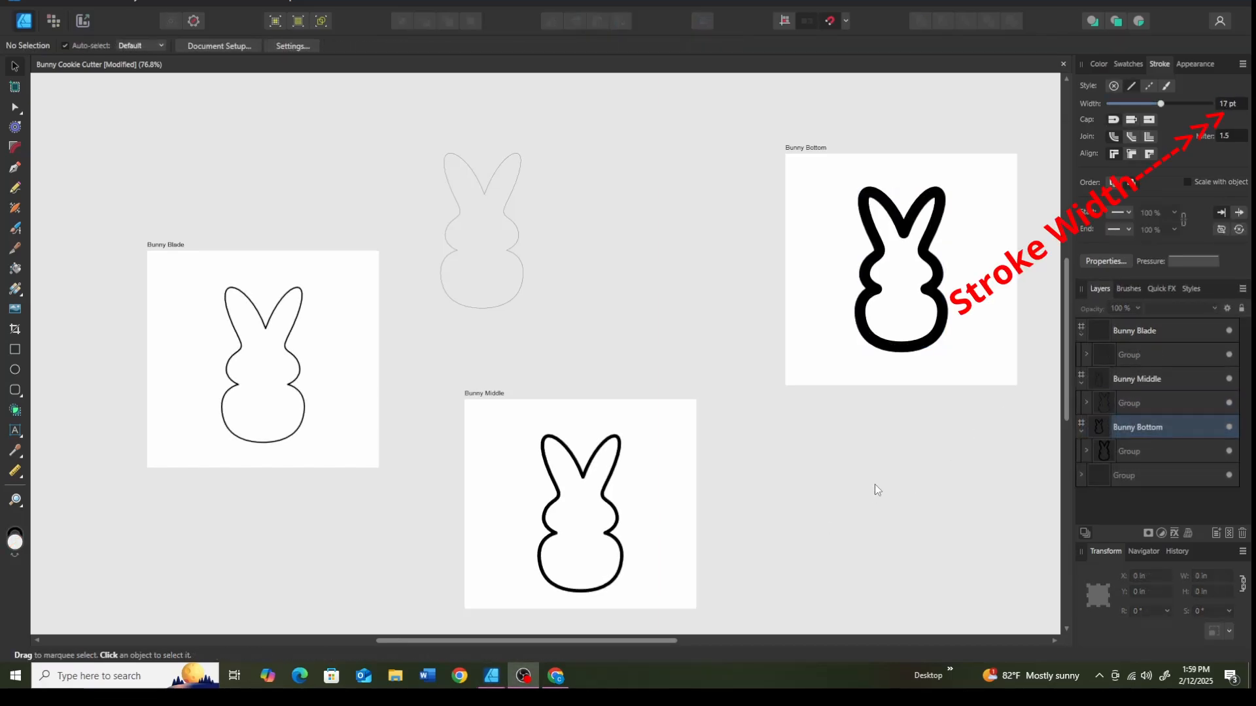
# Check the stroke width of the bunny outline on each of the three artboards.
pyautogui.click(906, 351)
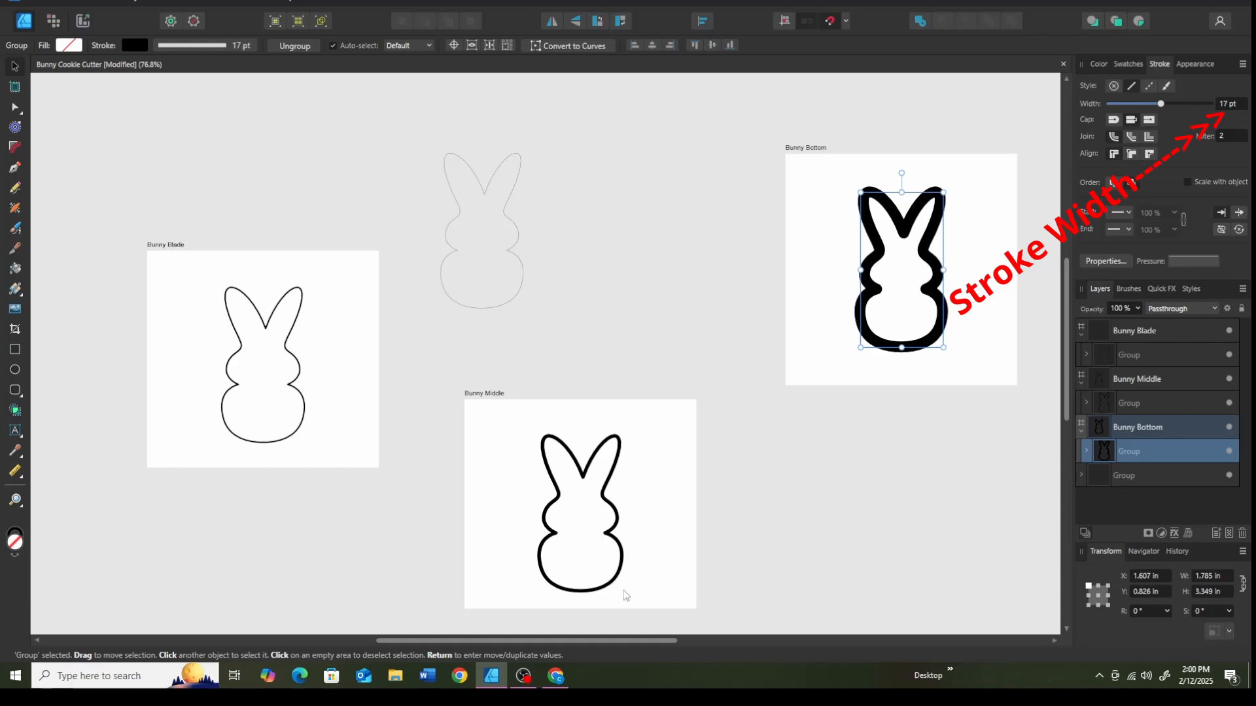
pyautogui.click(585, 592)
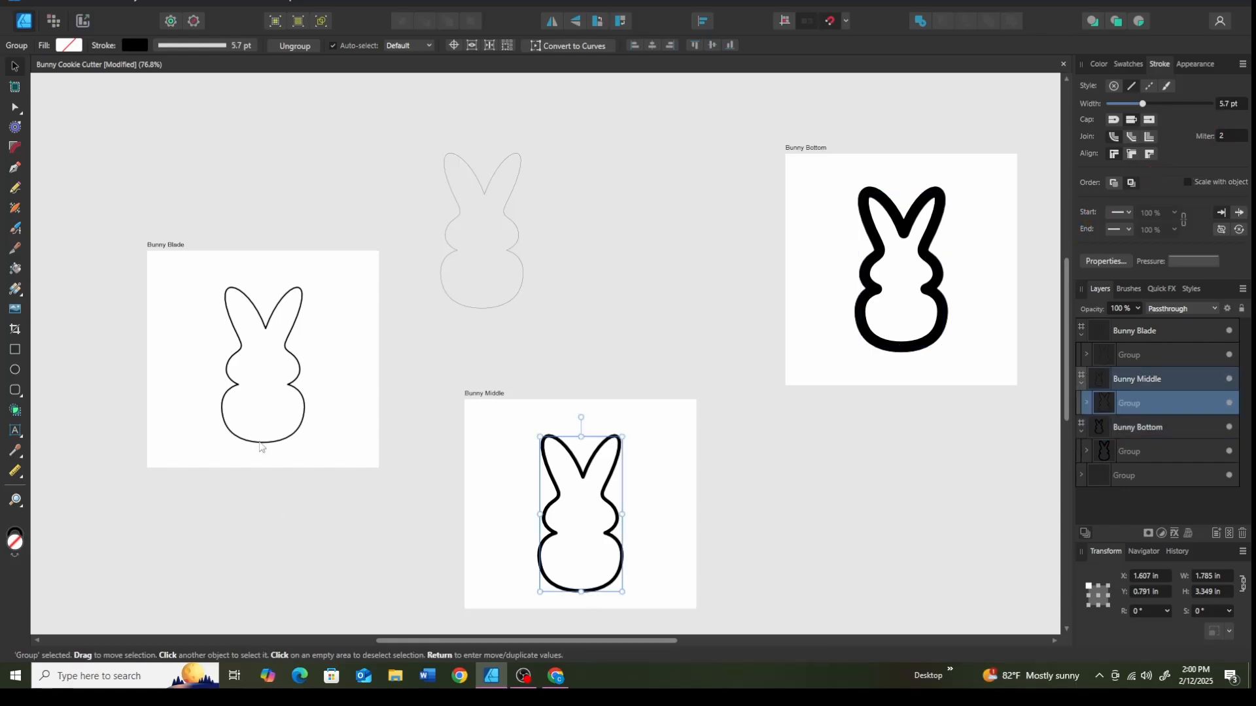
pyautogui.click(263, 442)
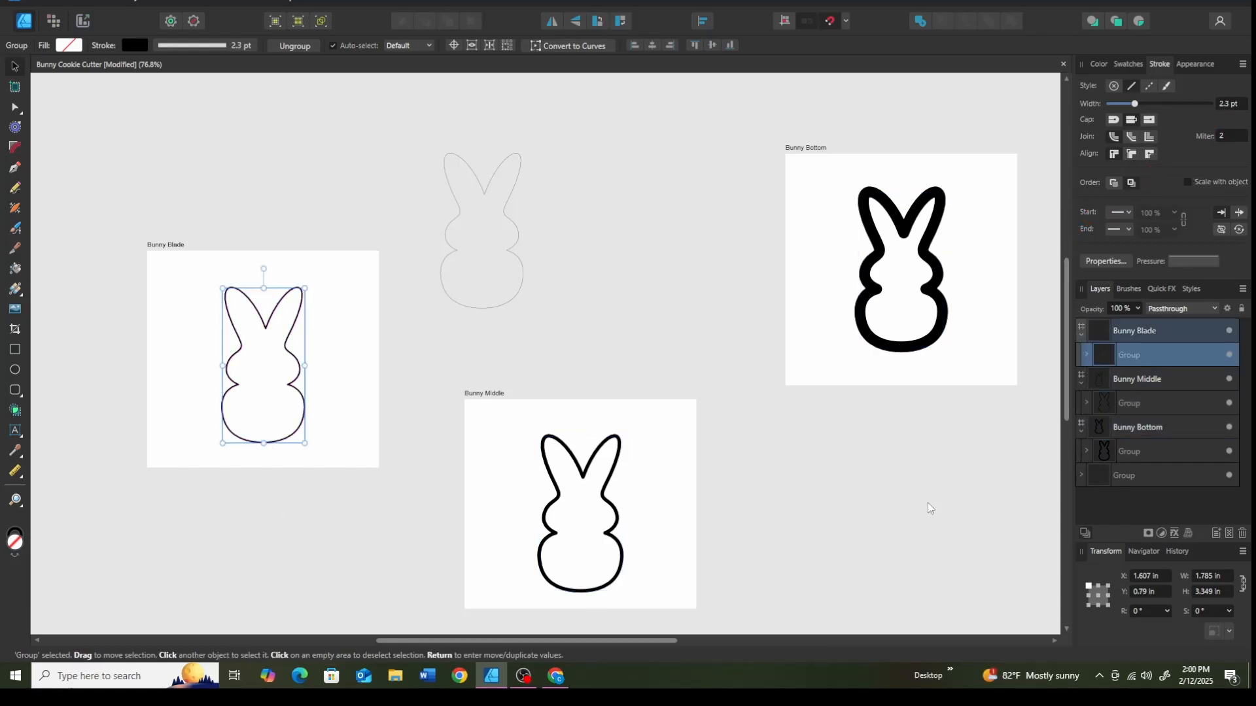
pyautogui.click(872, 493)
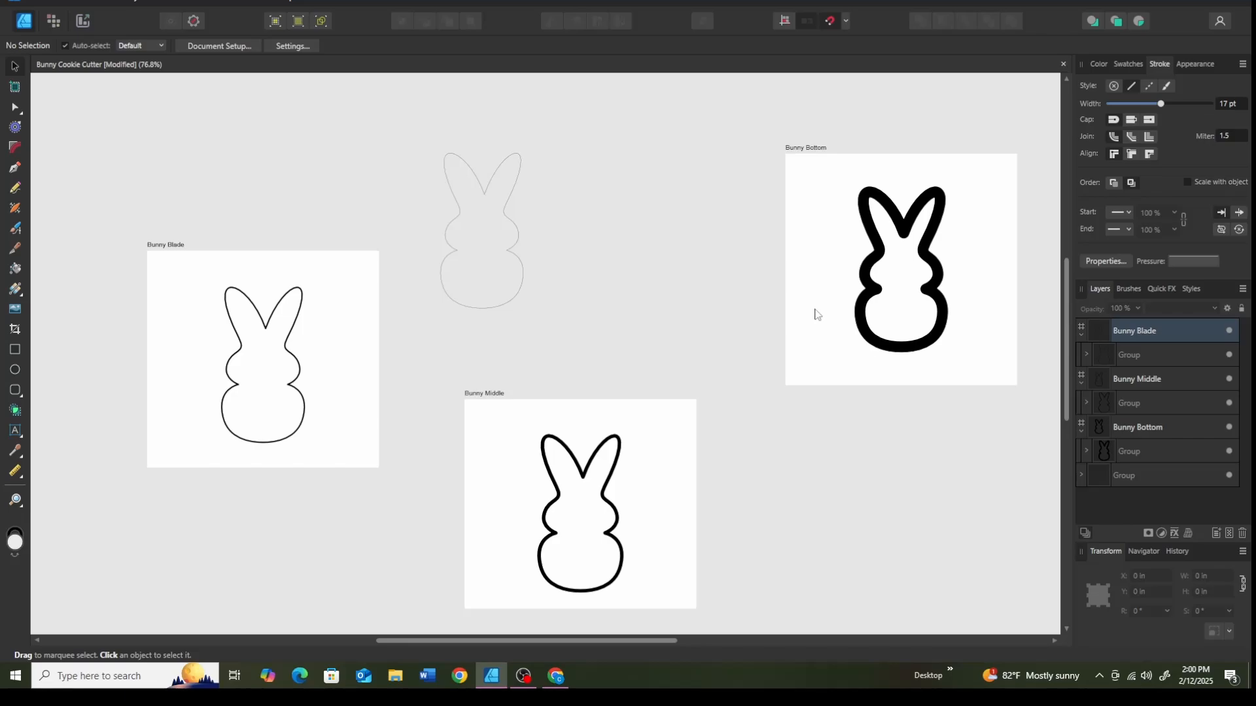
# Inspect the nodes of the Bunny Bottom, Bunny Middle and Bunny Blade outlines with the Node tool.
pyautogui.click(920, 350)
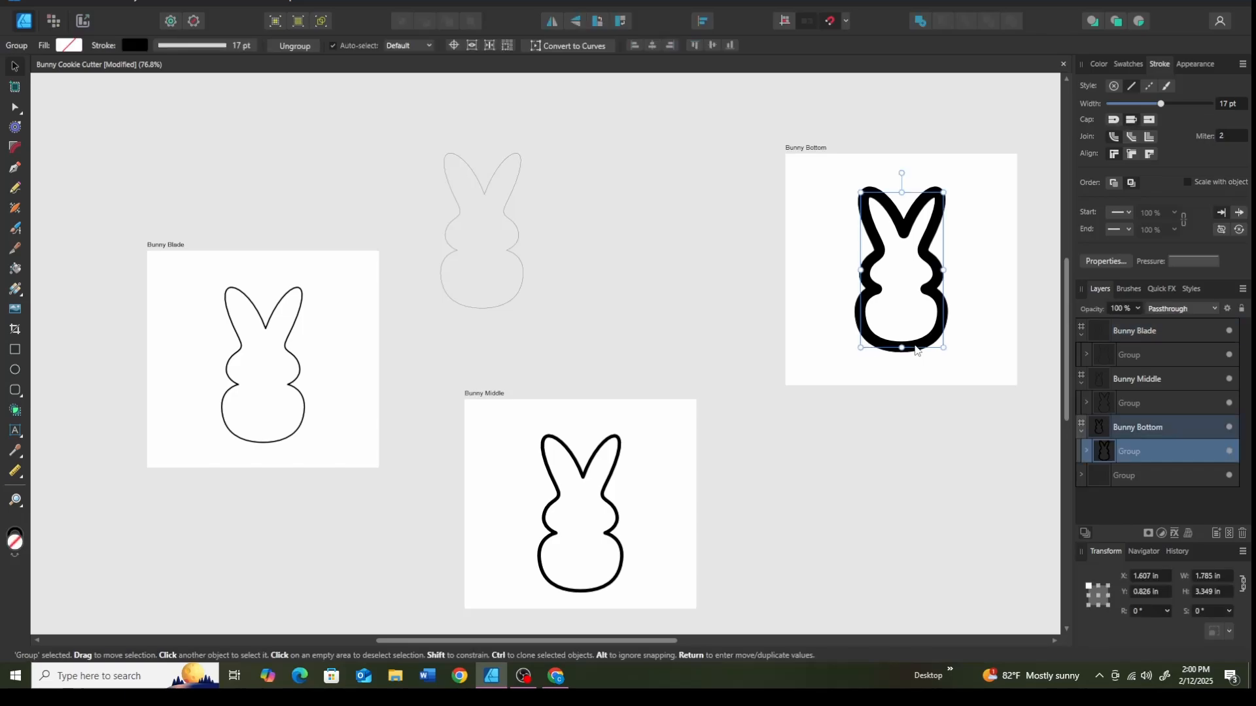
pyautogui.click(921, 435)
pyautogui.click(865, 335)
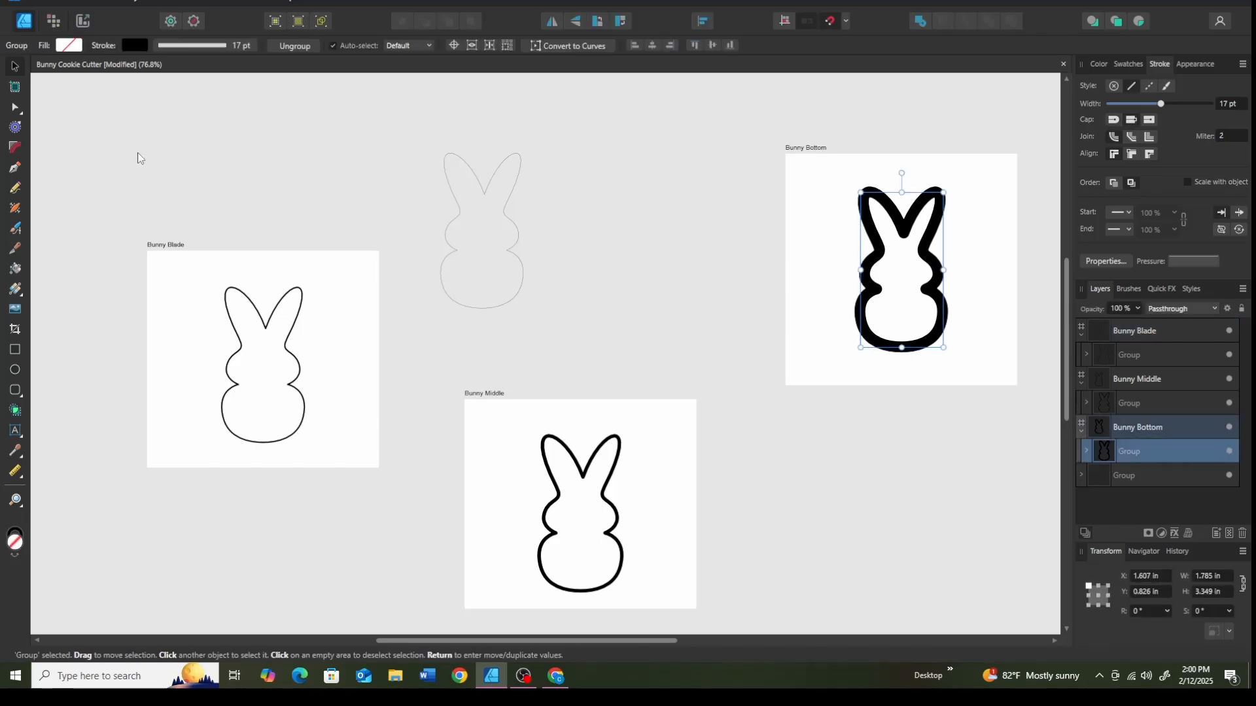
pyautogui.press('a')
pyautogui.click(919, 228)
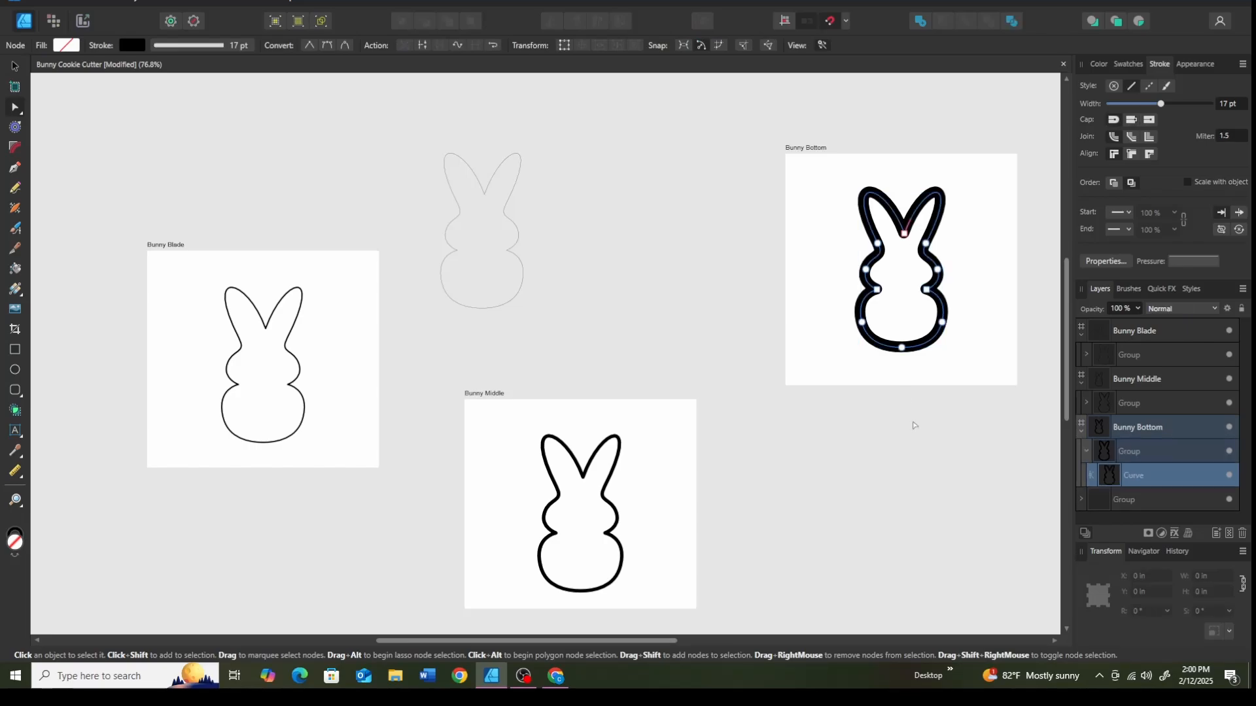
pyautogui.click(580, 596)
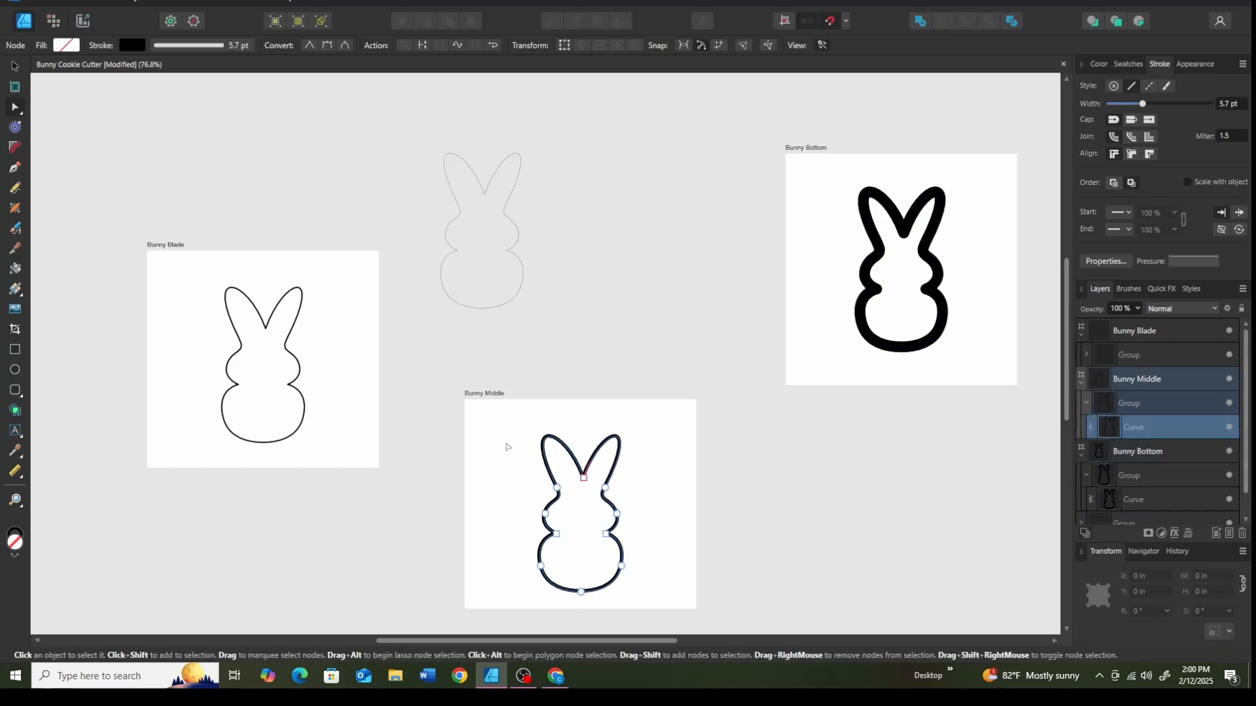
pyautogui.click(241, 438)
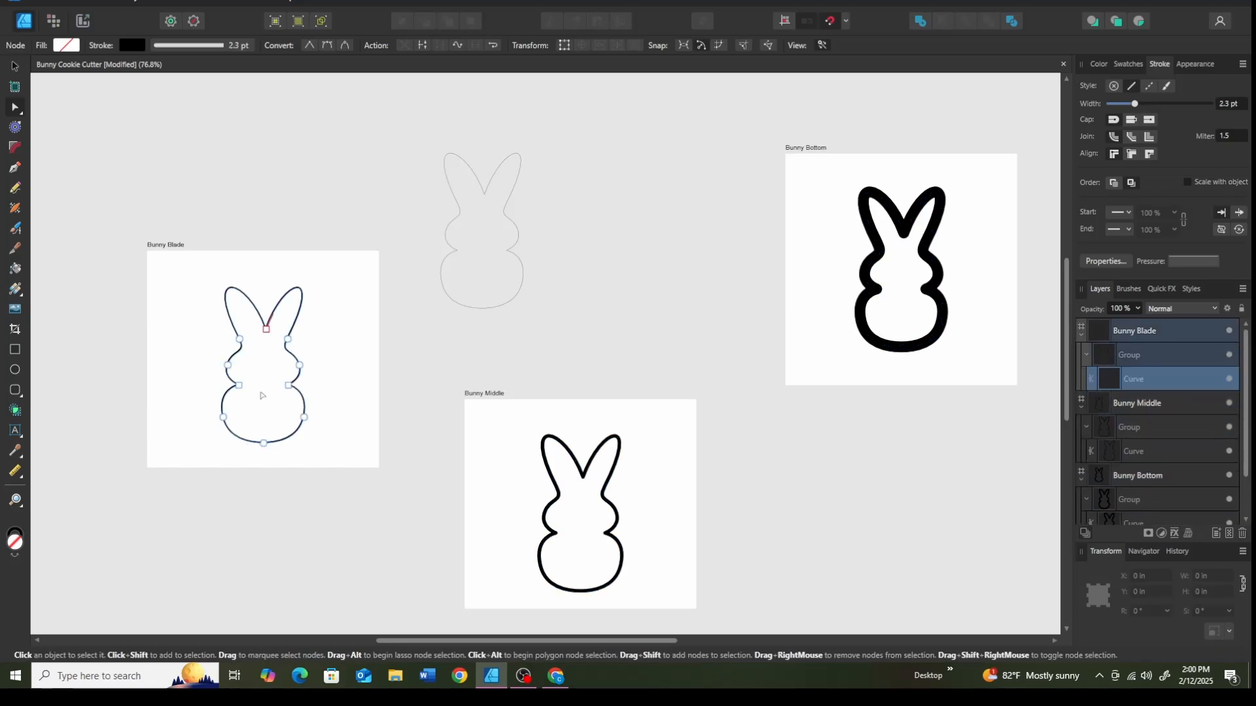
# Export the Bunny Bottom outline as an SVG covering the Bunny Bottom artboard area, naming the file Bunny Bottom.
pyautogui.press('v')
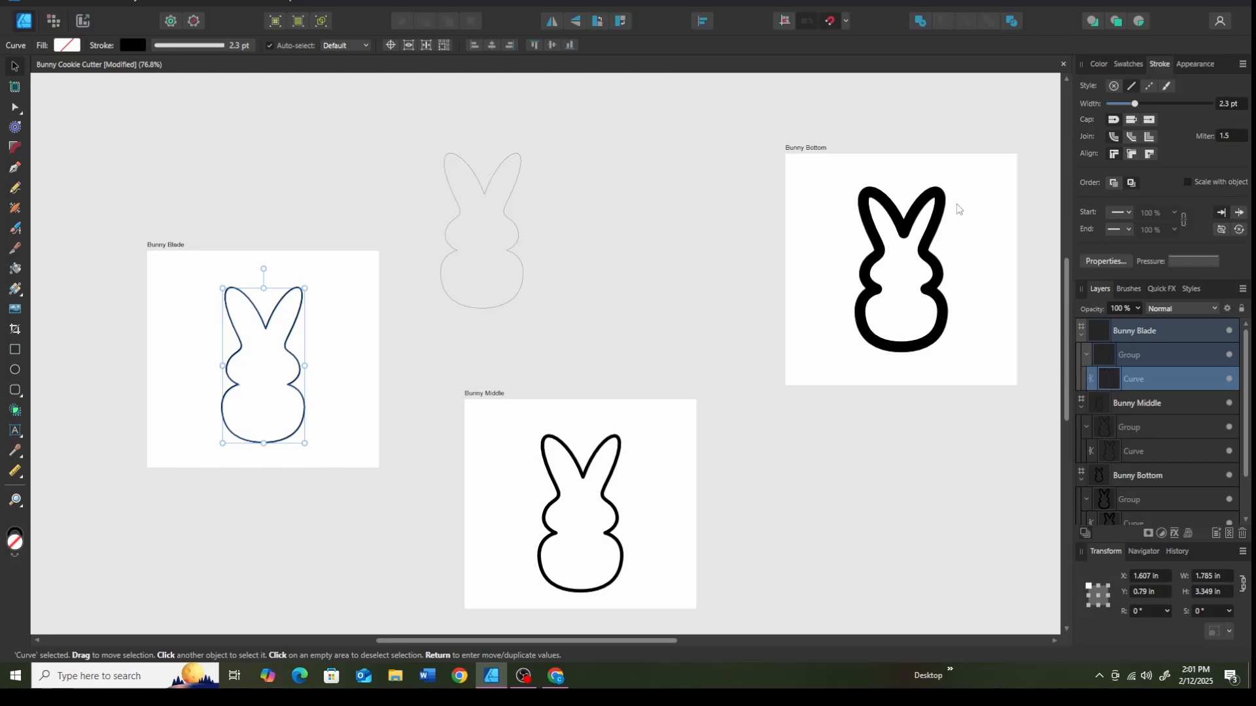
pyautogui.click(860, 321)
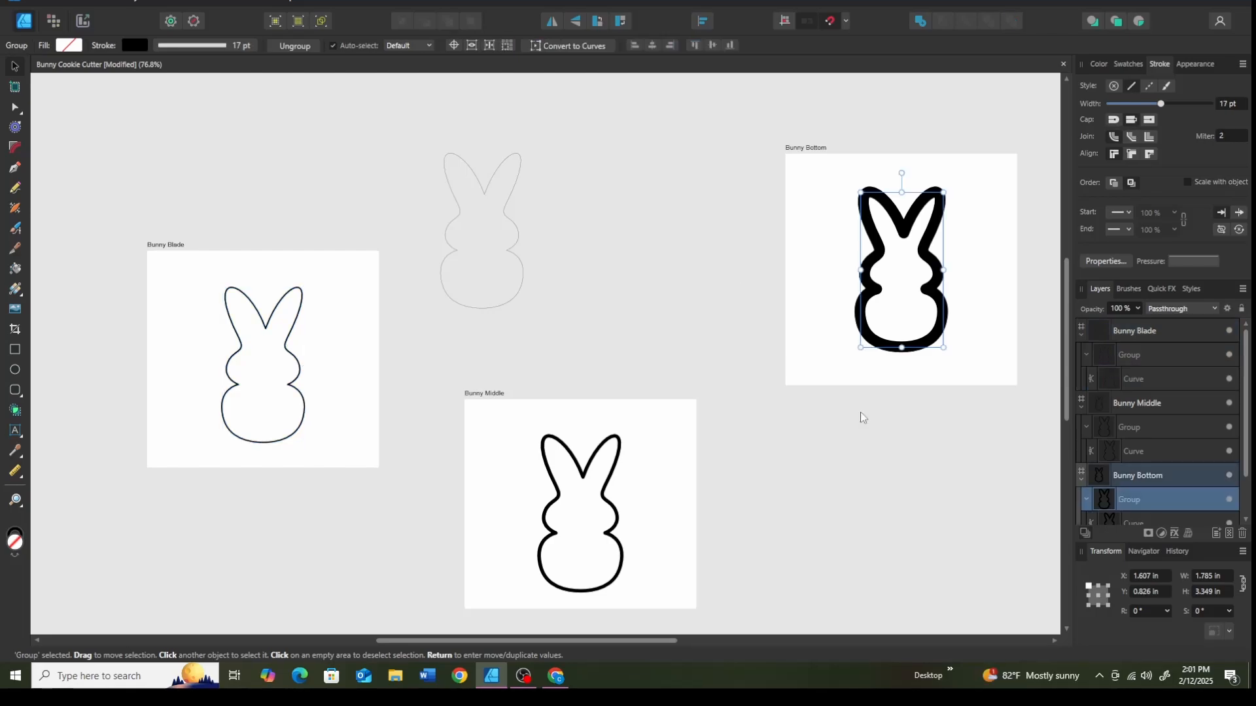
pyautogui.moveTo(992, 363); pyautogui.dragTo(815, 170)
pyautogui.click(38, 2)
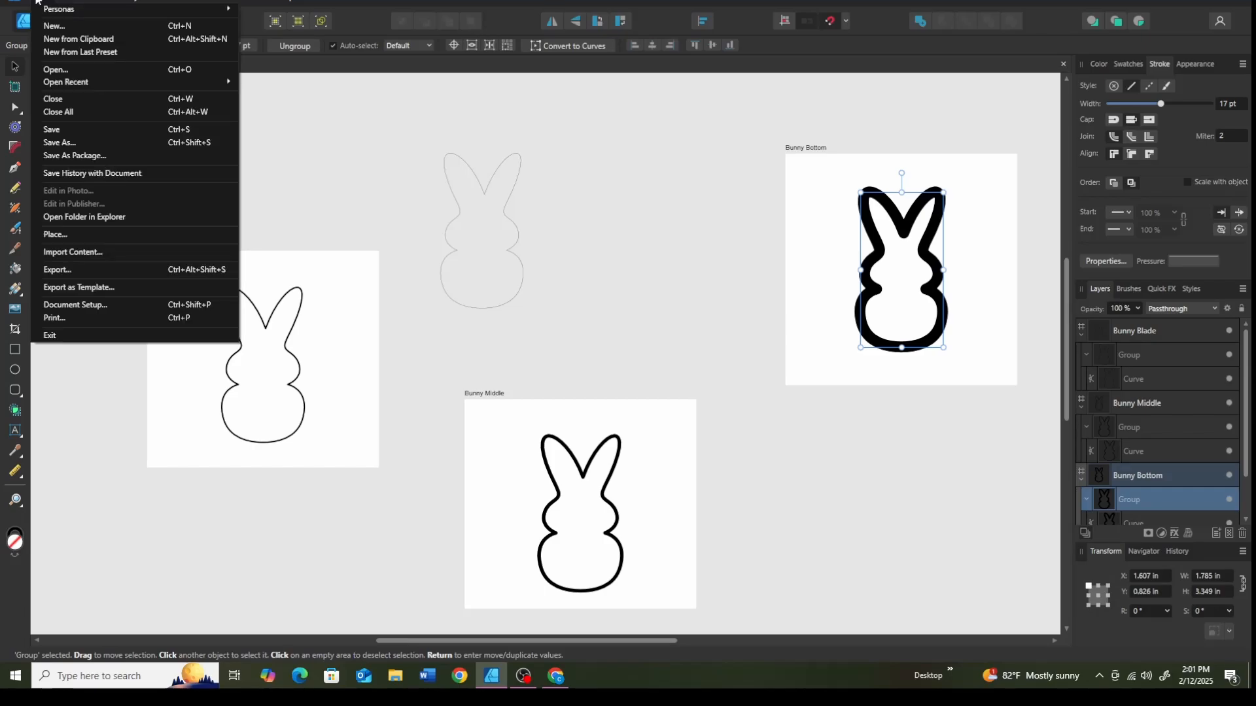
pyautogui.click(57, 269)
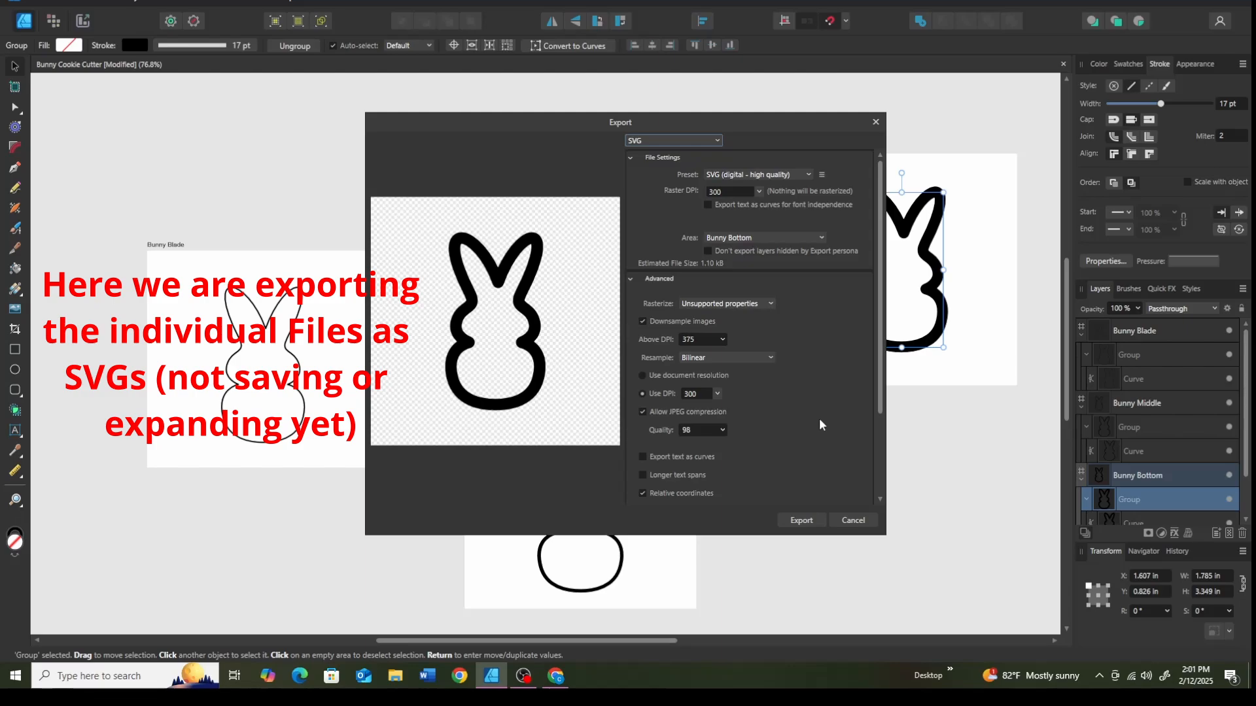
pyautogui.click(801, 521)
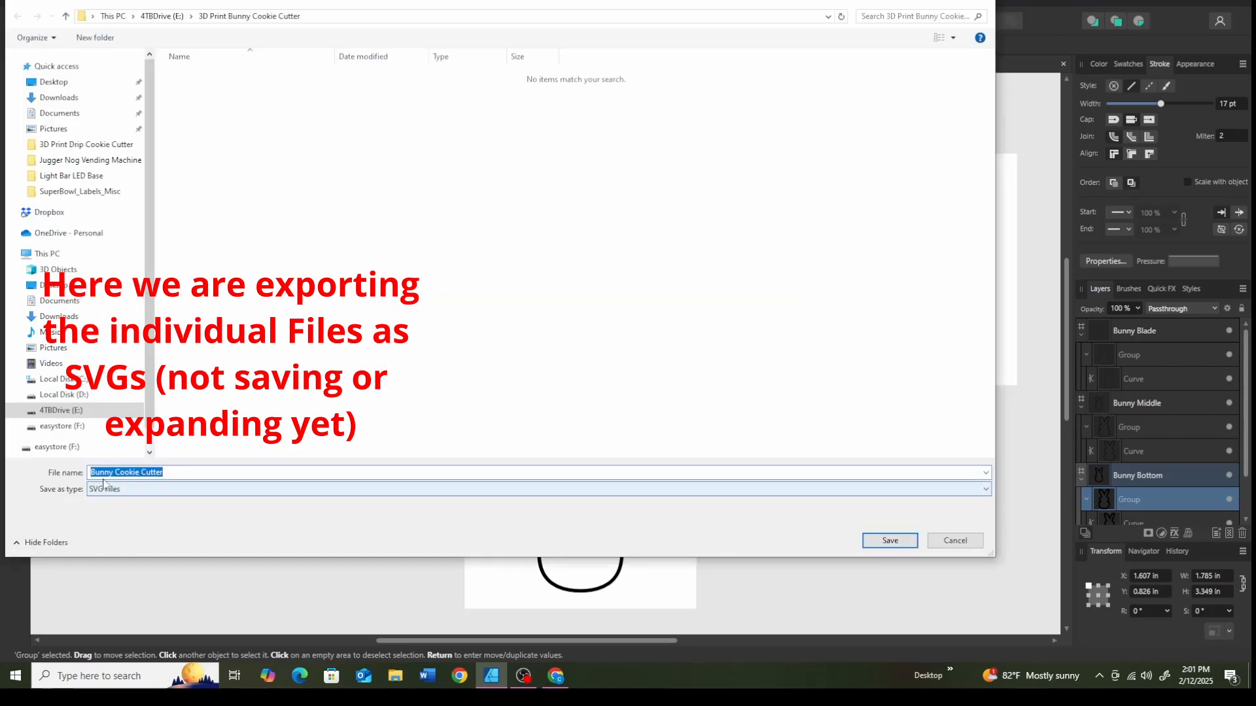
pyautogui.click(177, 476)
pyautogui.press('BackSpace')
pyautogui.press('BackSpace')
pyautogui.press('BackSpace')
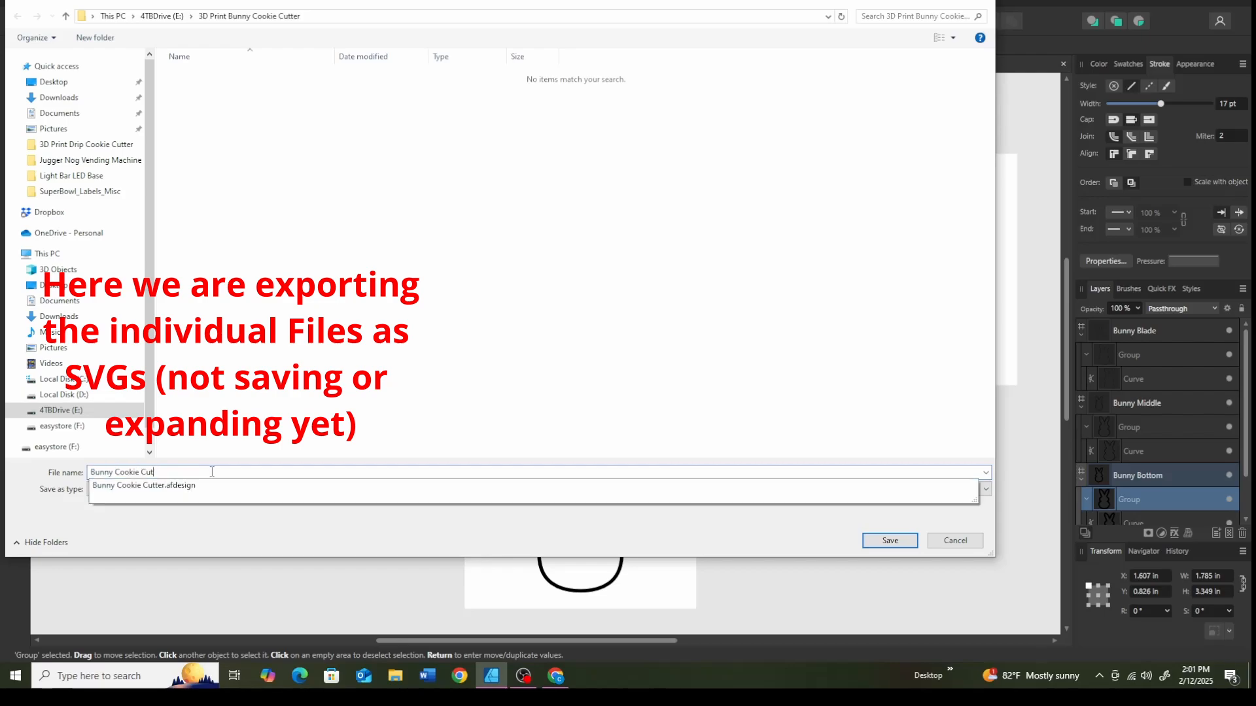
pyautogui.press('BackSpace')
pyautogui.press('BackSpace')
pyautogui.press('BackSpace')
pyautogui.press('BackSpace')
pyautogui.press('BackSpace')
pyautogui.press('BackSpace')
pyautogui.press('BackSpace')
pyautogui.press('BackSpace')
pyautogui.press('BackSpace')
pyautogui.press('BackSpace')
pyautogui.press('BackSpace')
pyautogui.write('Bottom')
pyautogui.click(891, 543)
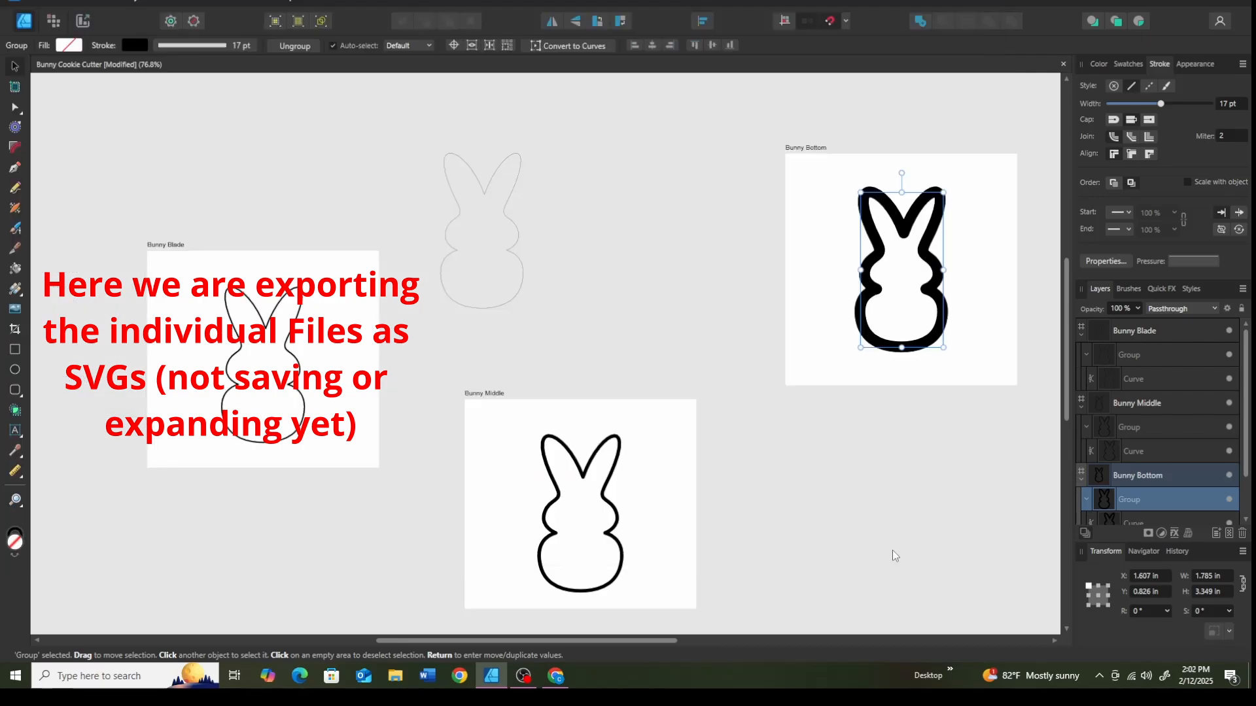
# Export the Bunny Middle outline as an SVG with the area set to Selection Area, naming the file Bunny Middle.
pyautogui.click(576, 591)
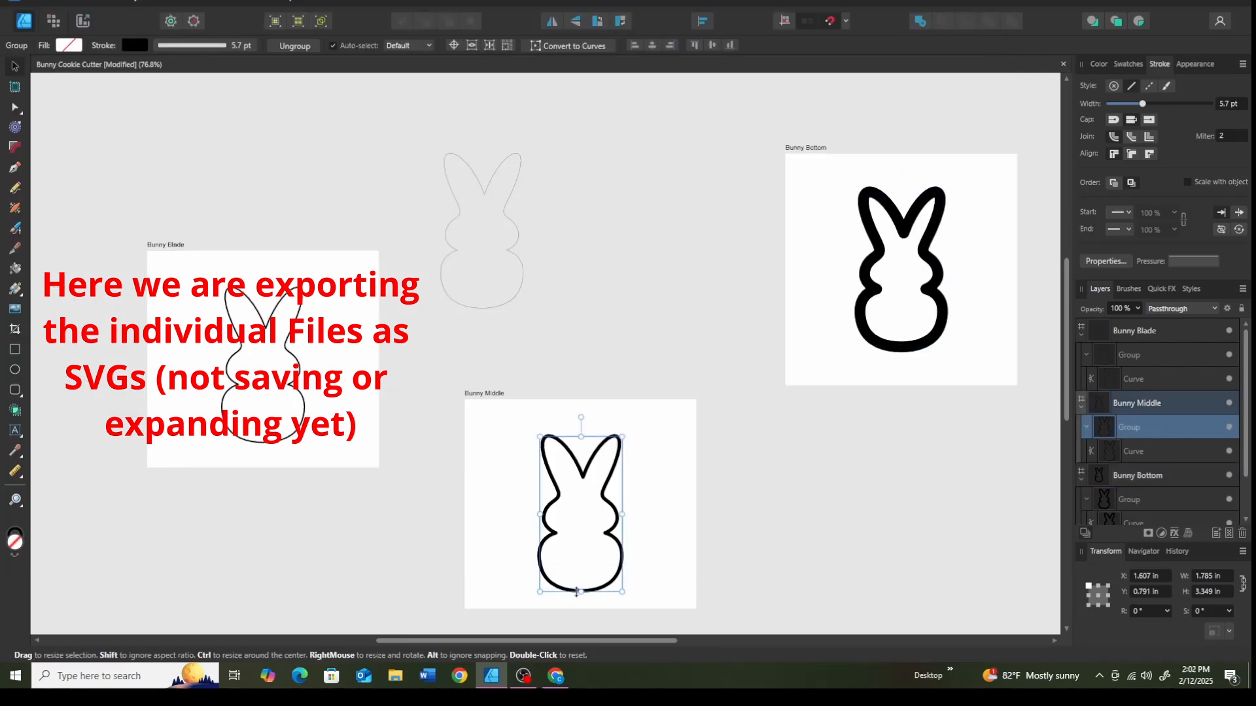
pyautogui.click(42, 4)
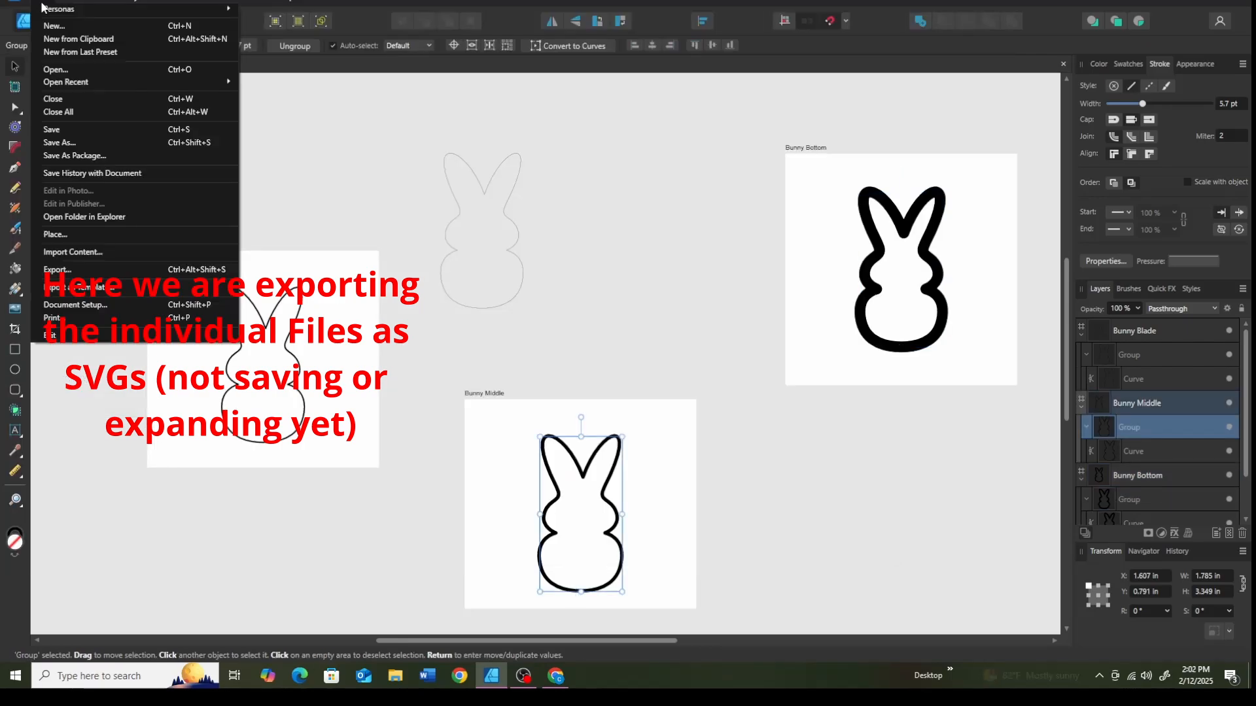
pyautogui.click(57, 269)
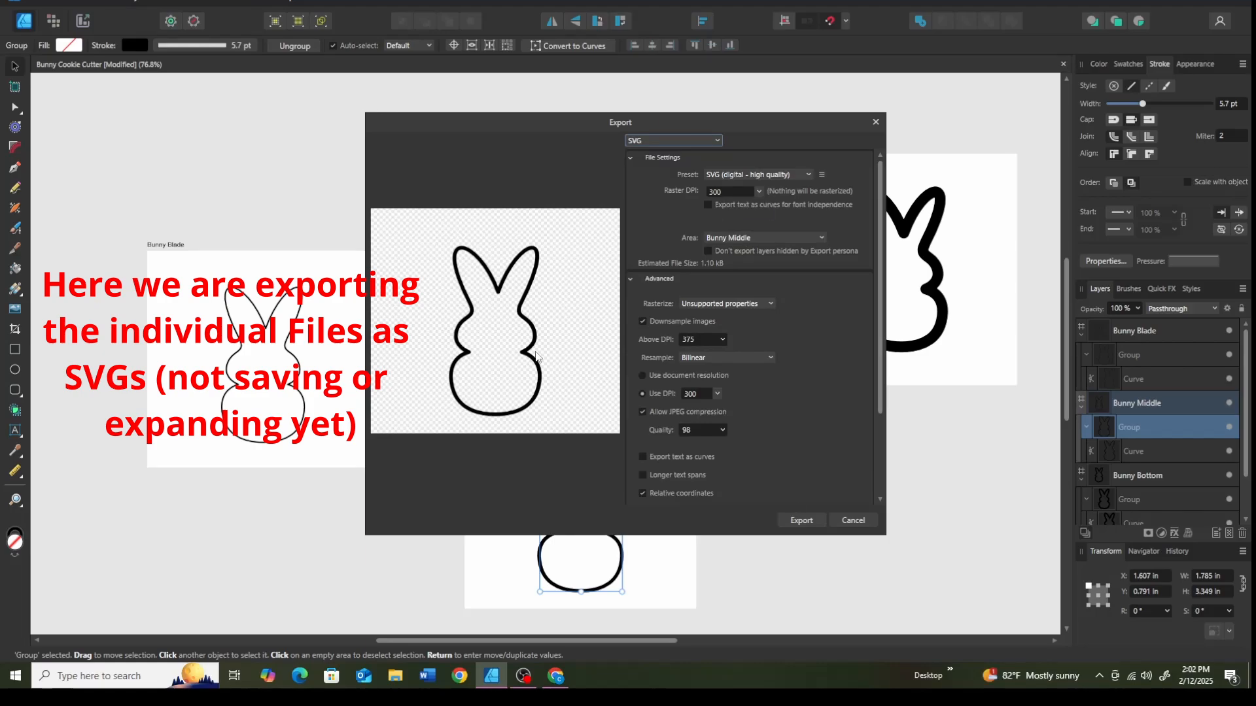
pyautogui.click(818, 237)
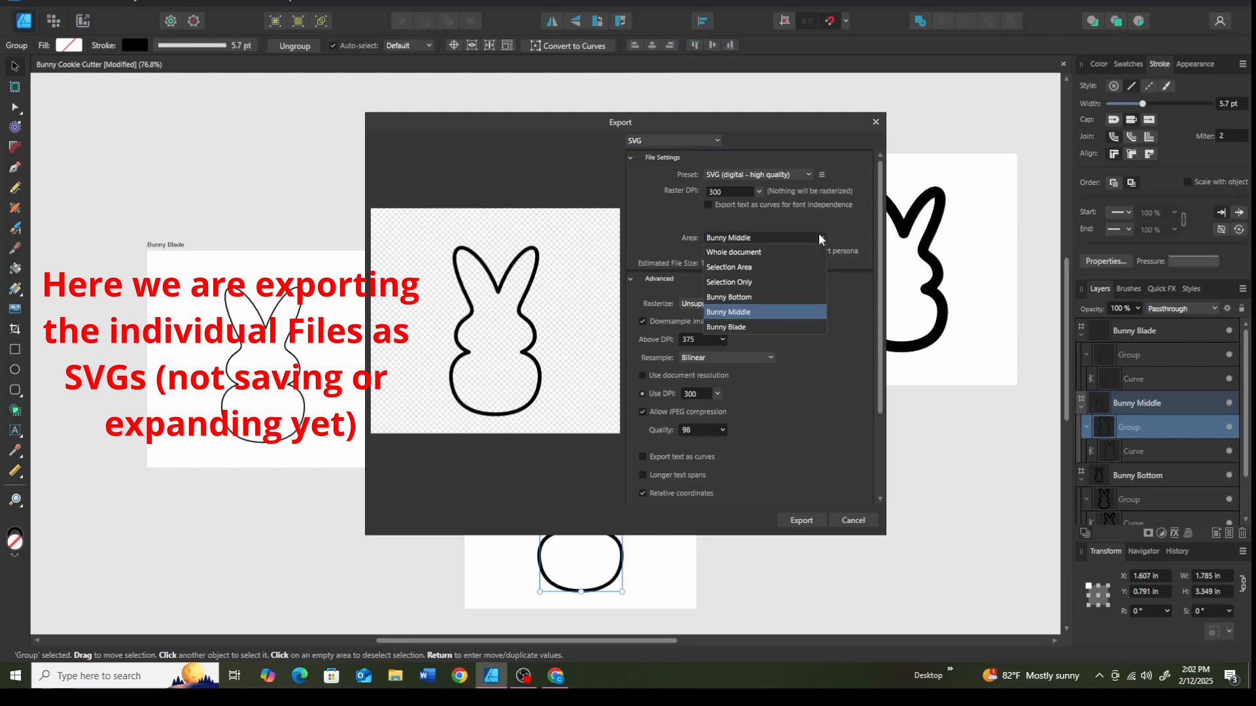
pyautogui.click(731, 267)
pyautogui.click(801, 521)
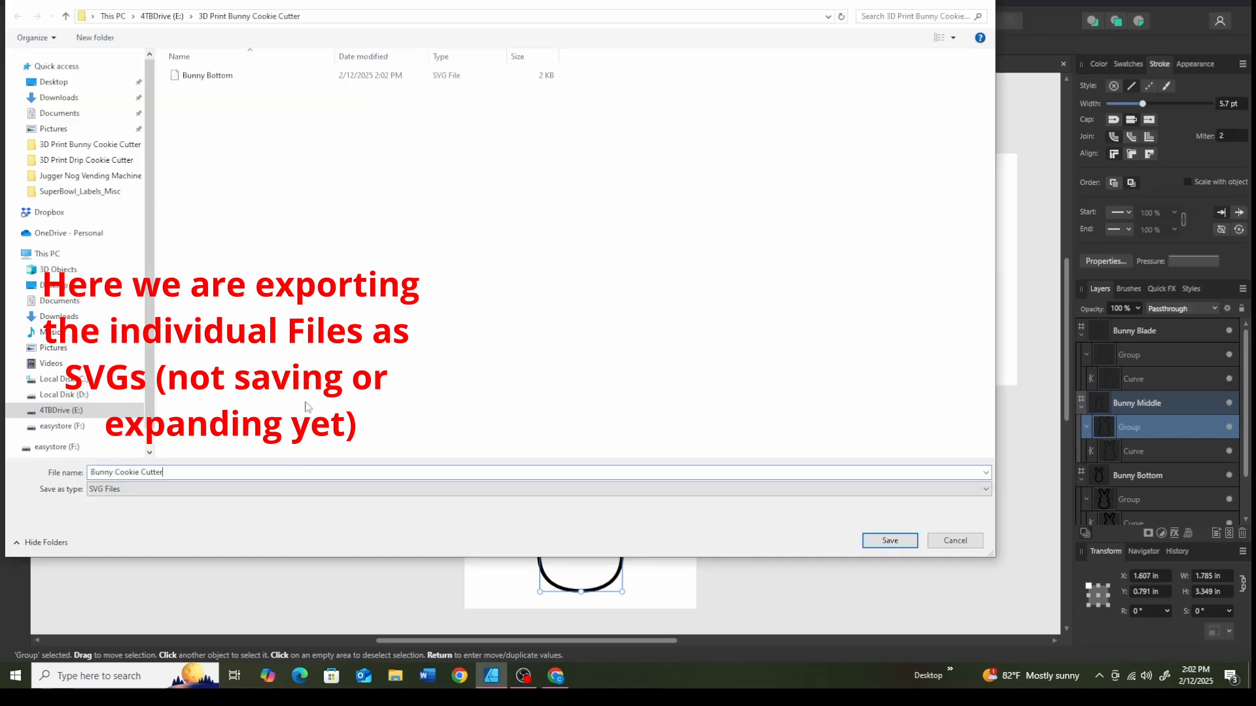
pyautogui.press('BackSpace')
pyautogui.press('BackSpace')
pyautogui.press('BackSpace')
pyautogui.press('BackSpace')
pyautogui.press('BackSpace')
pyautogui.press('BackSpace')
pyautogui.press('BackSpace')
pyautogui.press('BackSpace')
pyautogui.press('BackSpace')
pyautogui.press('BackSpace')
pyautogui.press('BackSpace')
pyautogui.press('BackSpace')
pyautogui.press('BackSpace')
pyautogui.write('Middle')
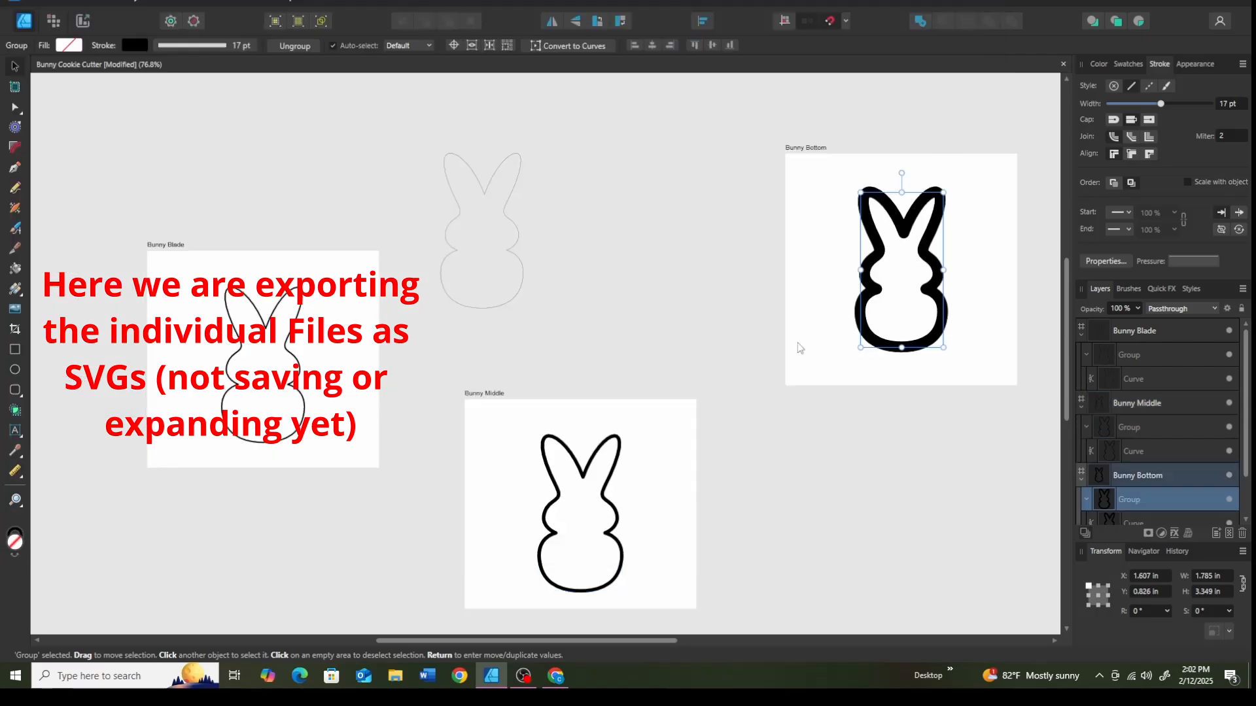
# Export the Bunny Bottom outline again as an SVG using Selection Area, saving it under the existing name Bunny Bottom.
pyautogui.click(42, 2)
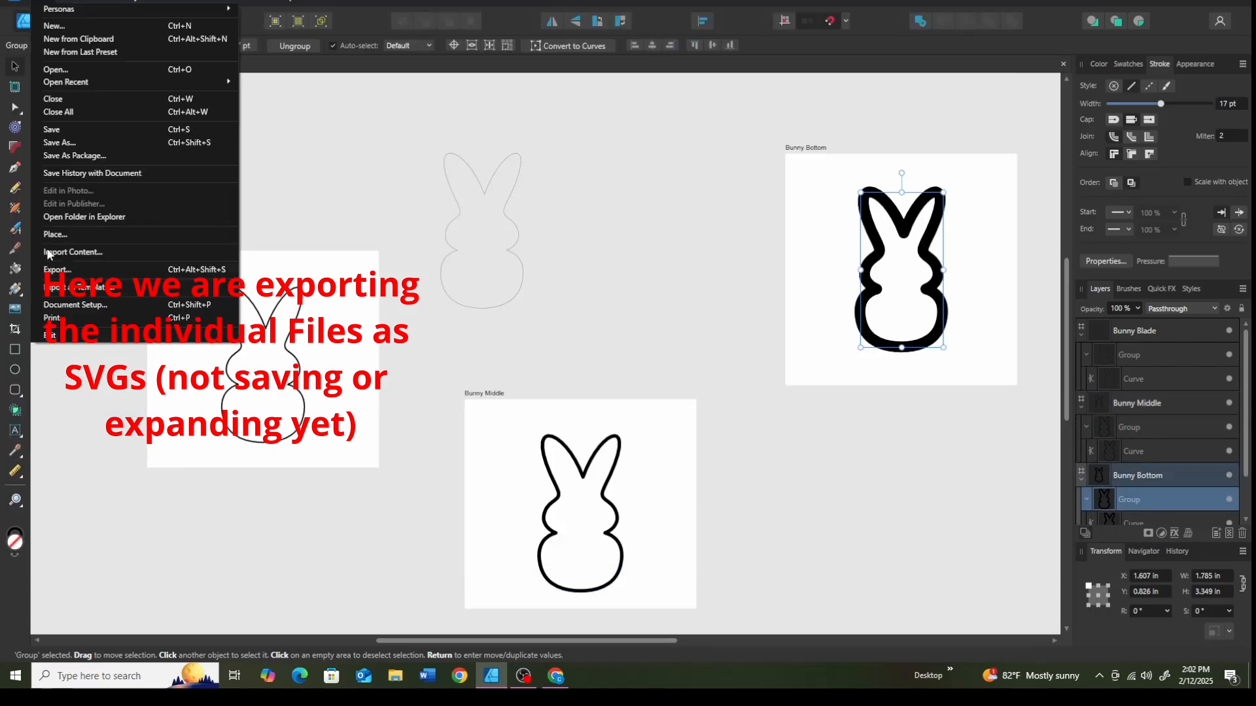
pyautogui.click(58, 270)
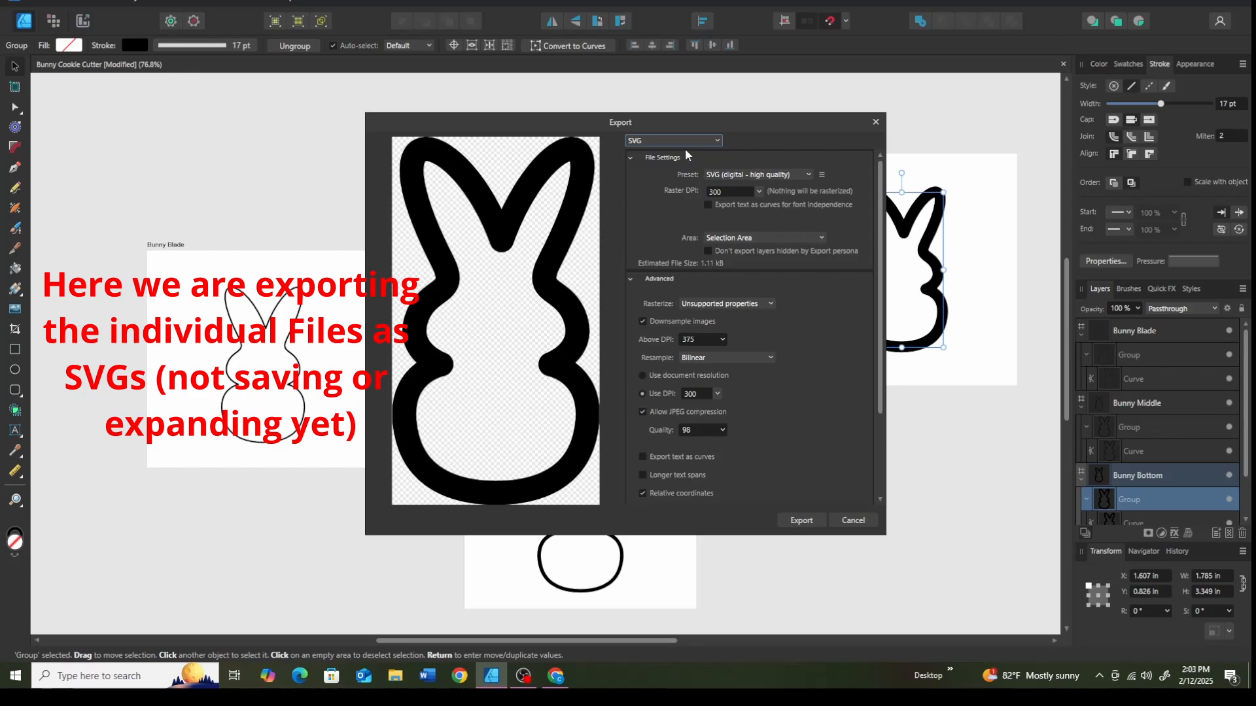
pyautogui.click(801, 521)
pyautogui.click(198, 467)
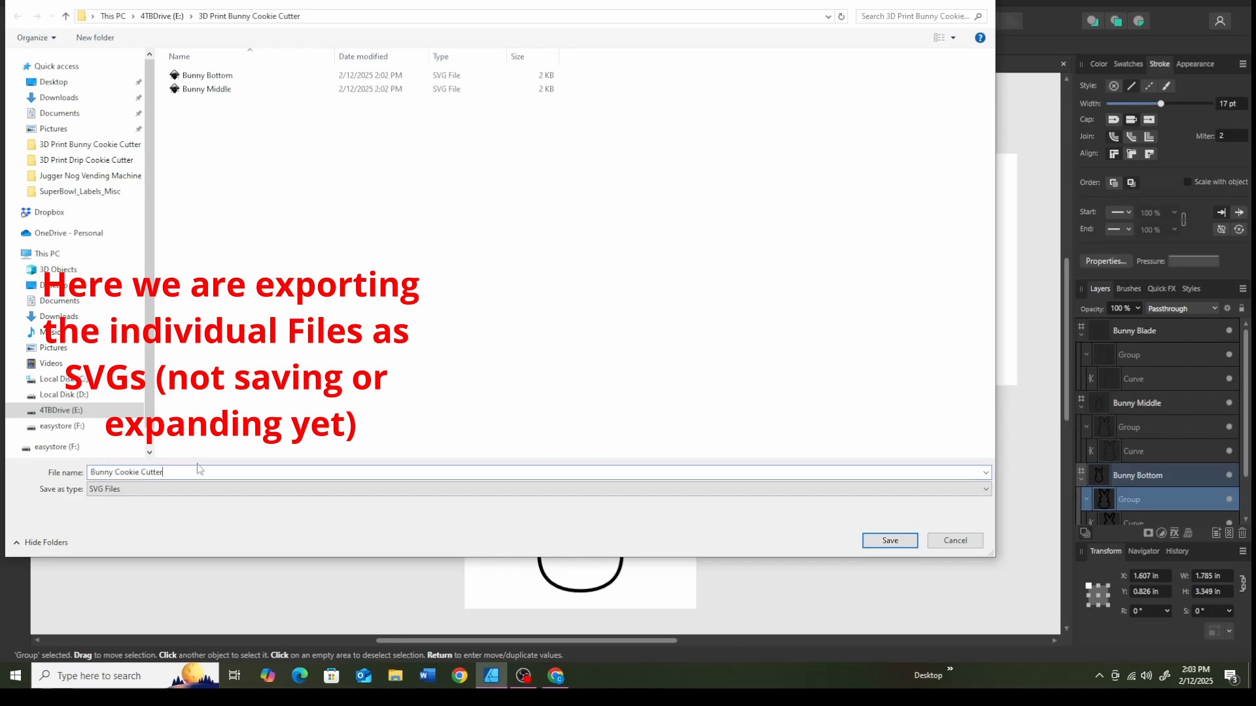
pyautogui.hotkey('ctrl', 'BackSpace')
pyautogui.hotkey('ctrl', 'BackSpace')
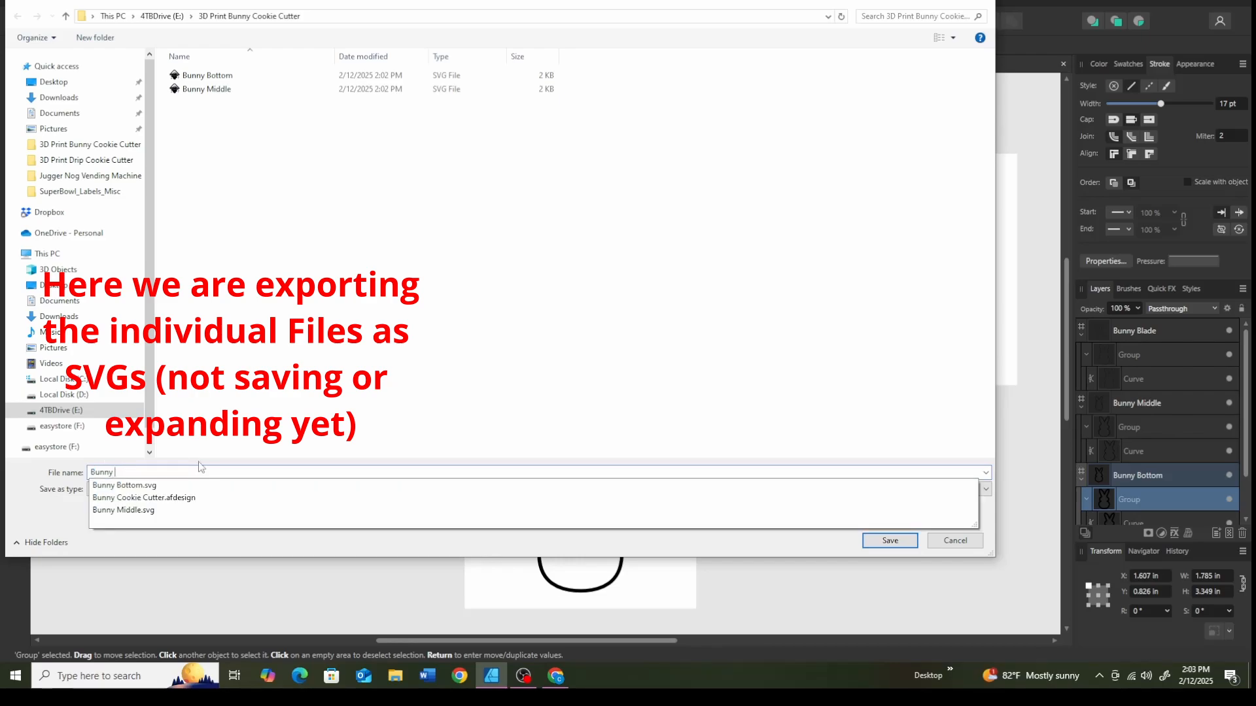
pyautogui.write('Bottom')
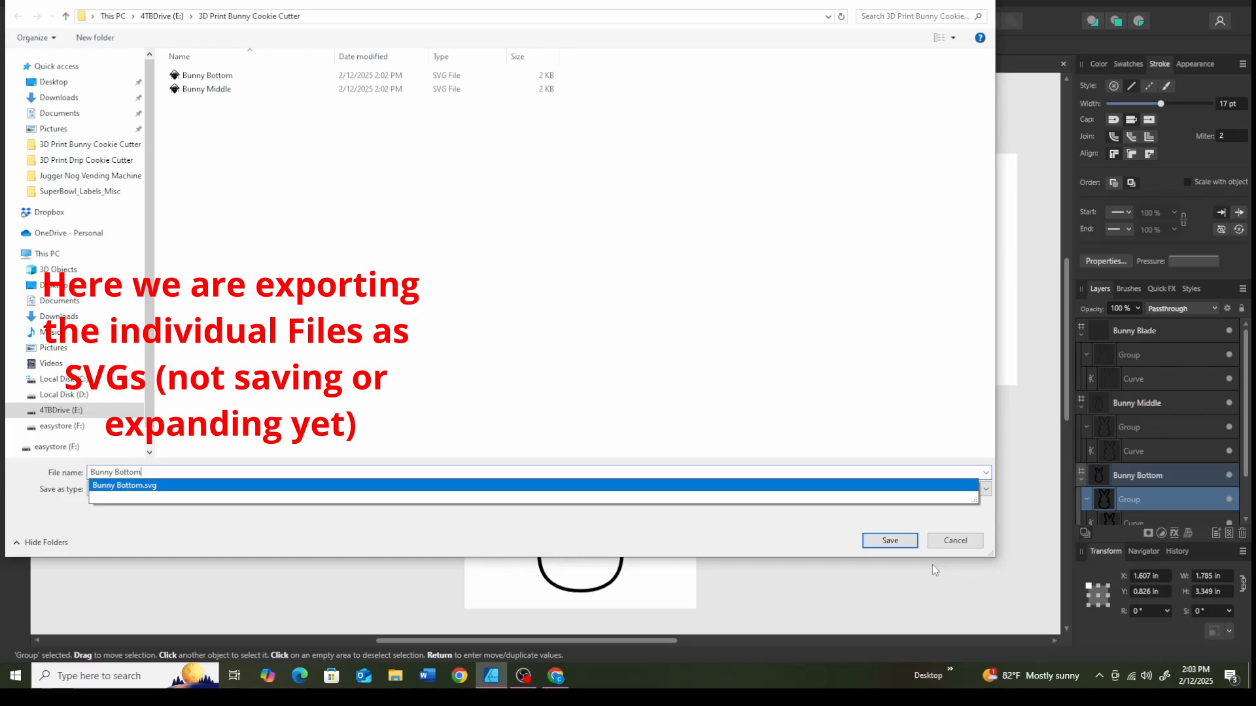
pyautogui.press('Return')
# Export the bunny outline on the Bunny Blade artboard as its own SVG file, keeping Selection Area as the export area.
pyautogui.click(249, 497)
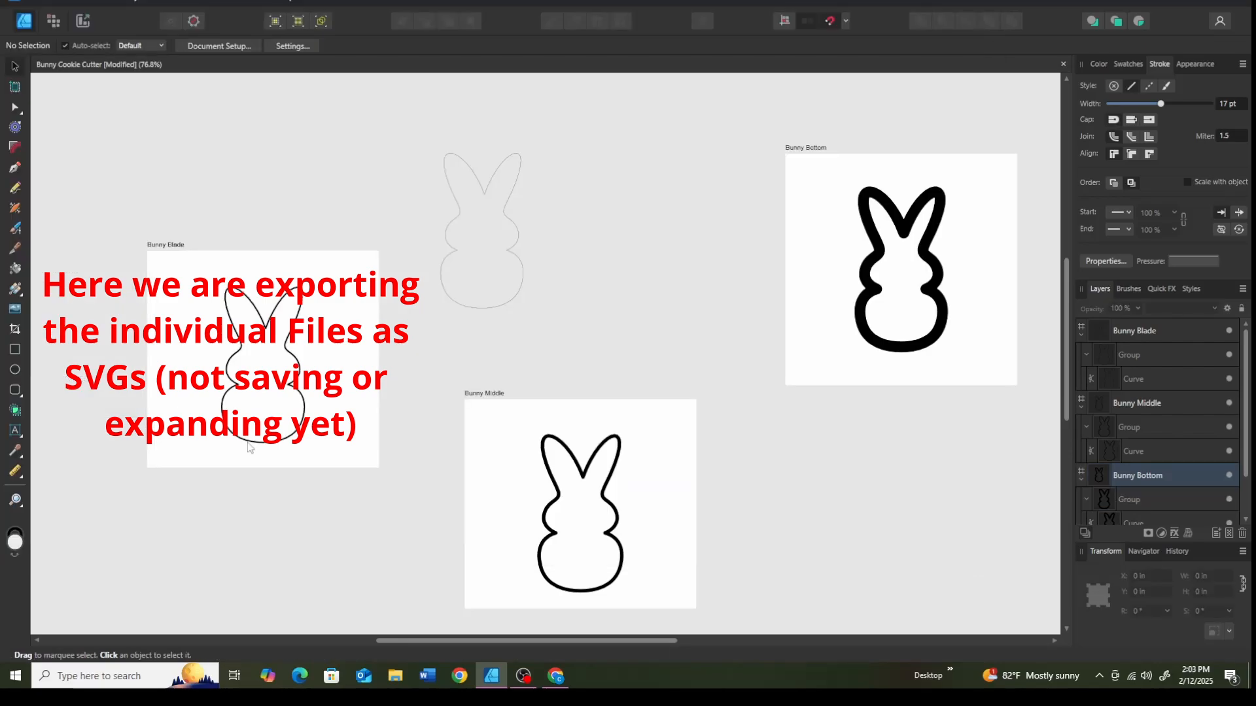
pyautogui.click(250, 446)
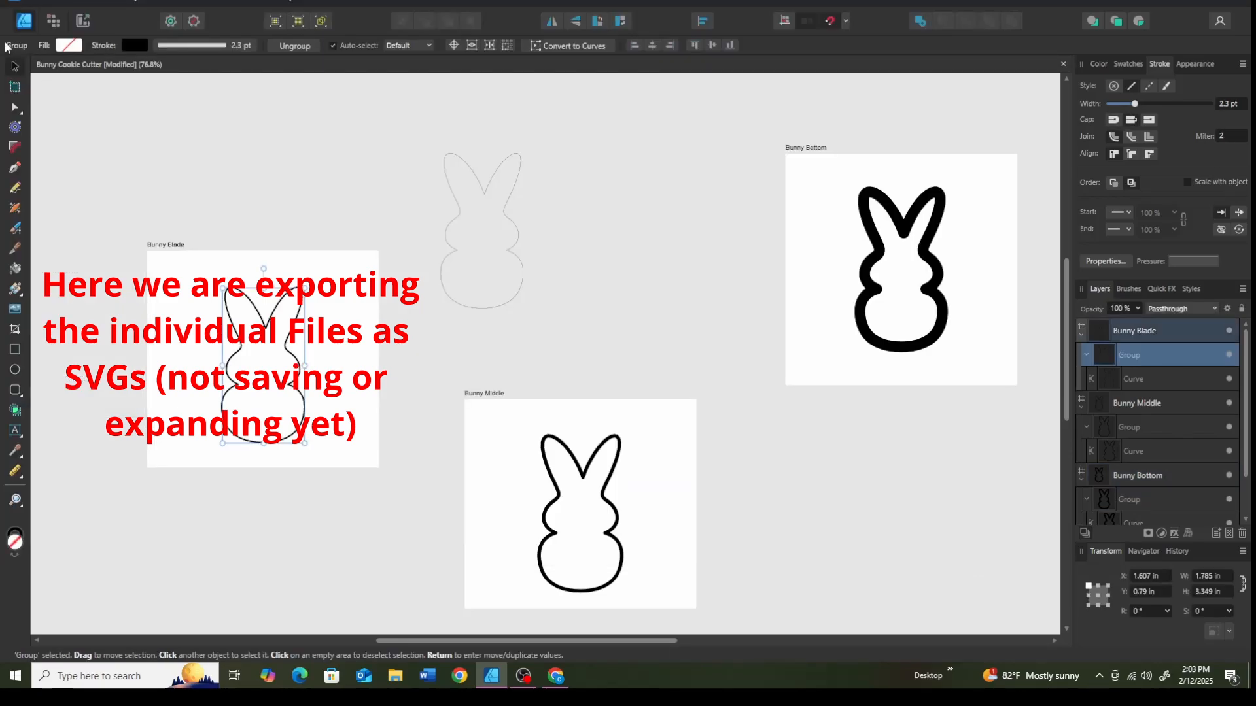
pyautogui.hotkey('ctrl', 'alt', 'shift', 's')
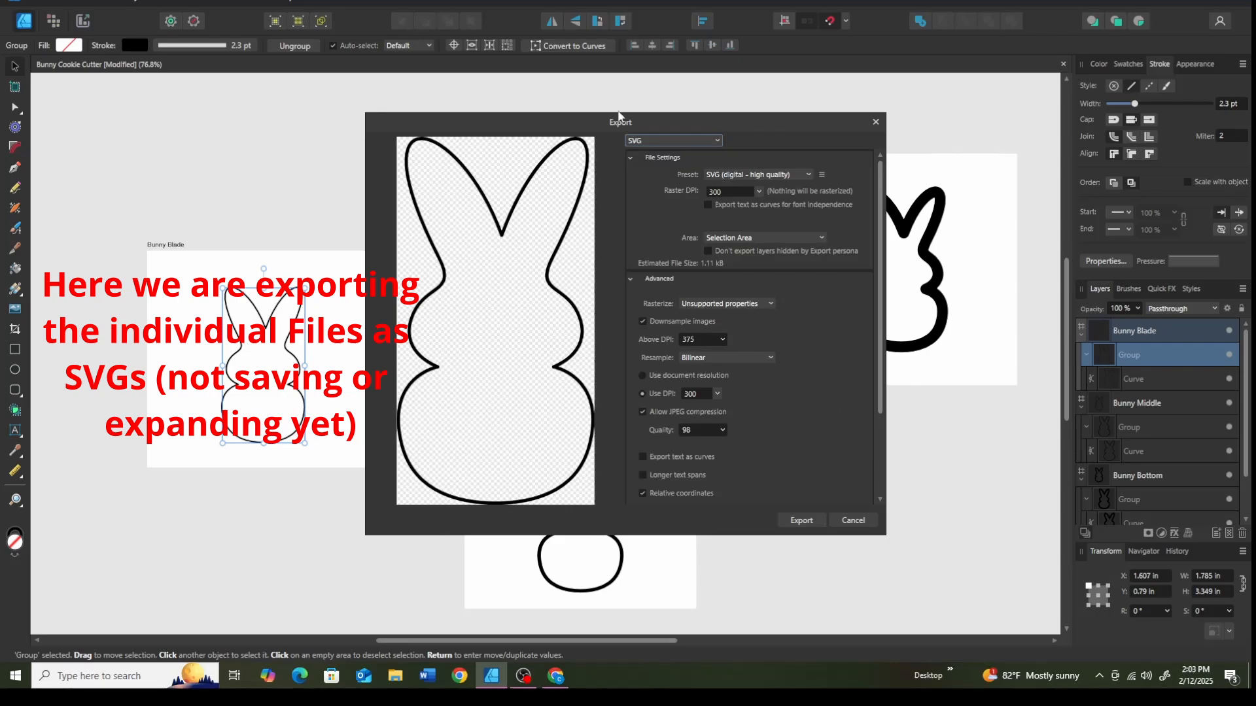
pyautogui.click(819, 239)
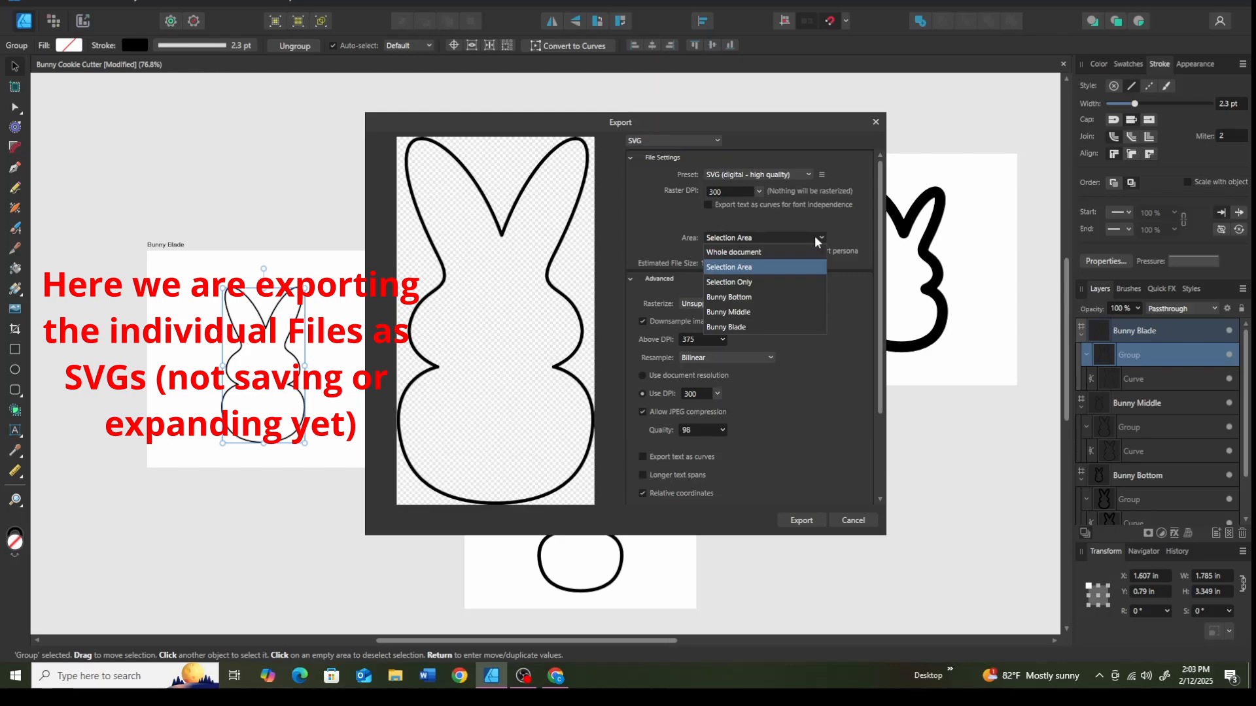
pyautogui.click(815, 238)
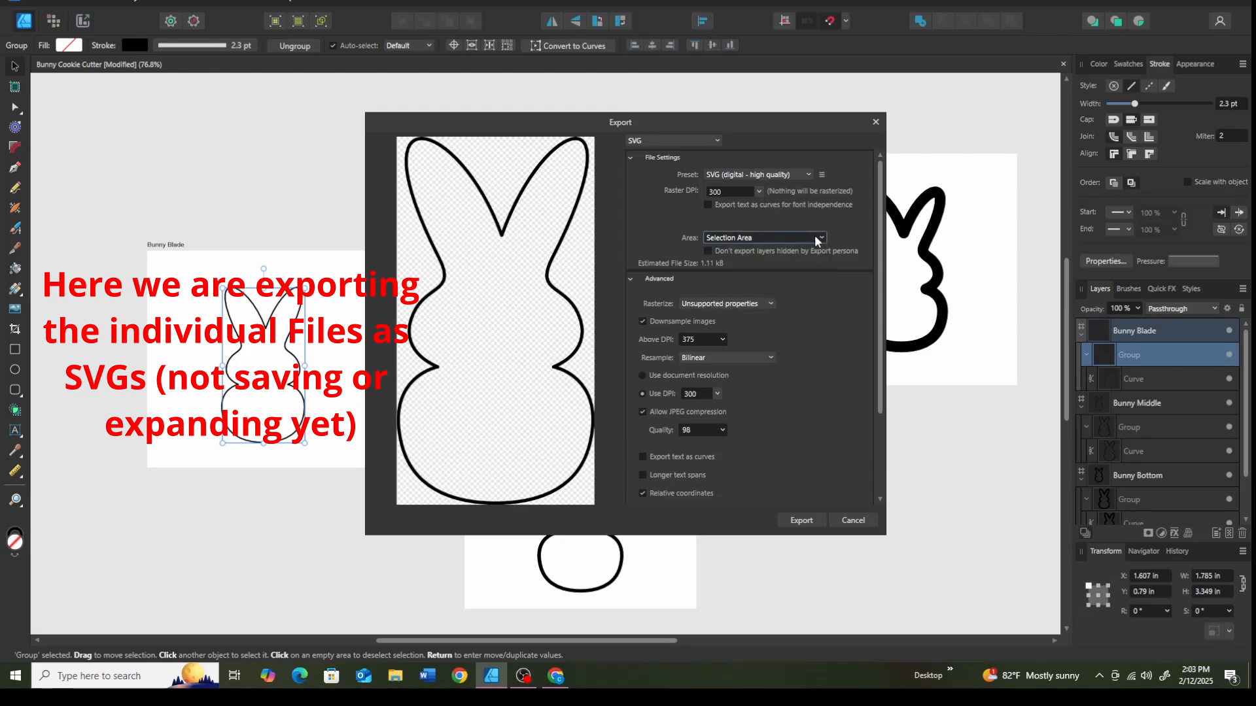
pyautogui.click(797, 518)
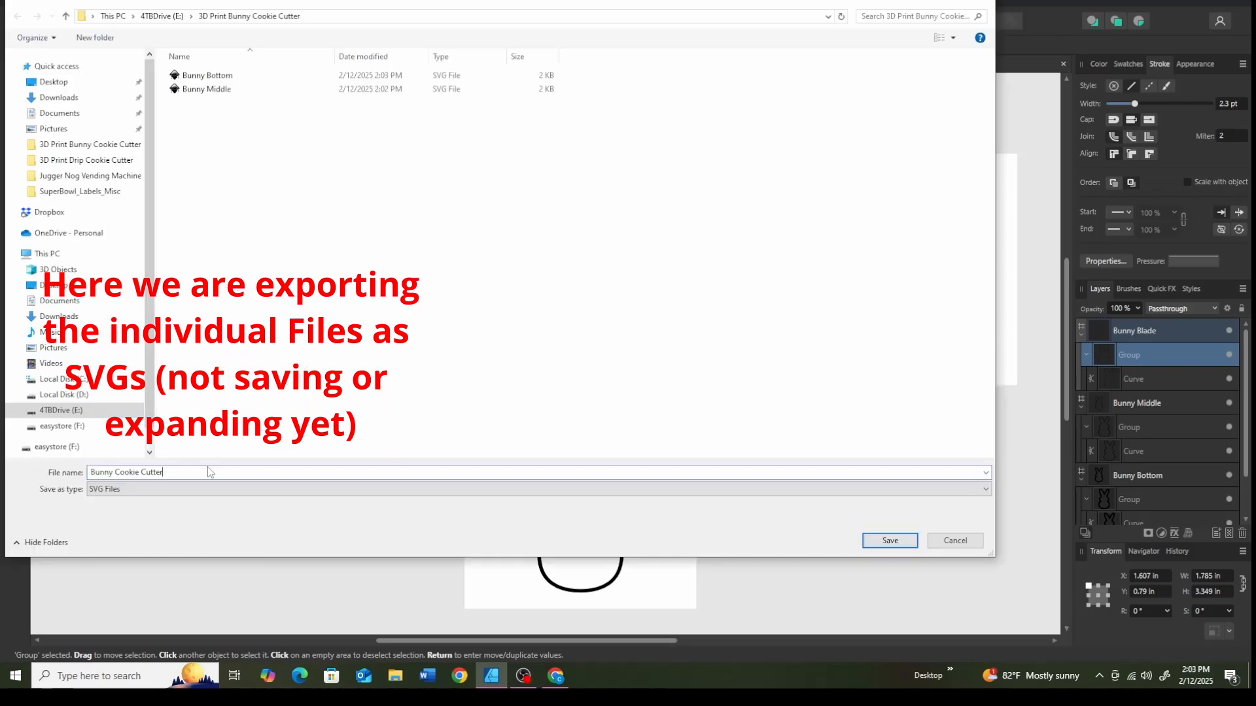
pyautogui.press('BackSpace')
pyautogui.press('BackSpace')
pyautogui.press('BackSpace')
pyautogui.press('BackSpace')
pyautogui.press('BackSpace')
pyautogui.press('BackSpace')
pyautogui.press('BackSpace')
pyautogui.press('BackSpace')
pyautogui.press('BackSpace')
pyautogui.press('BackSpace')
pyautogui.press('BackSpace')
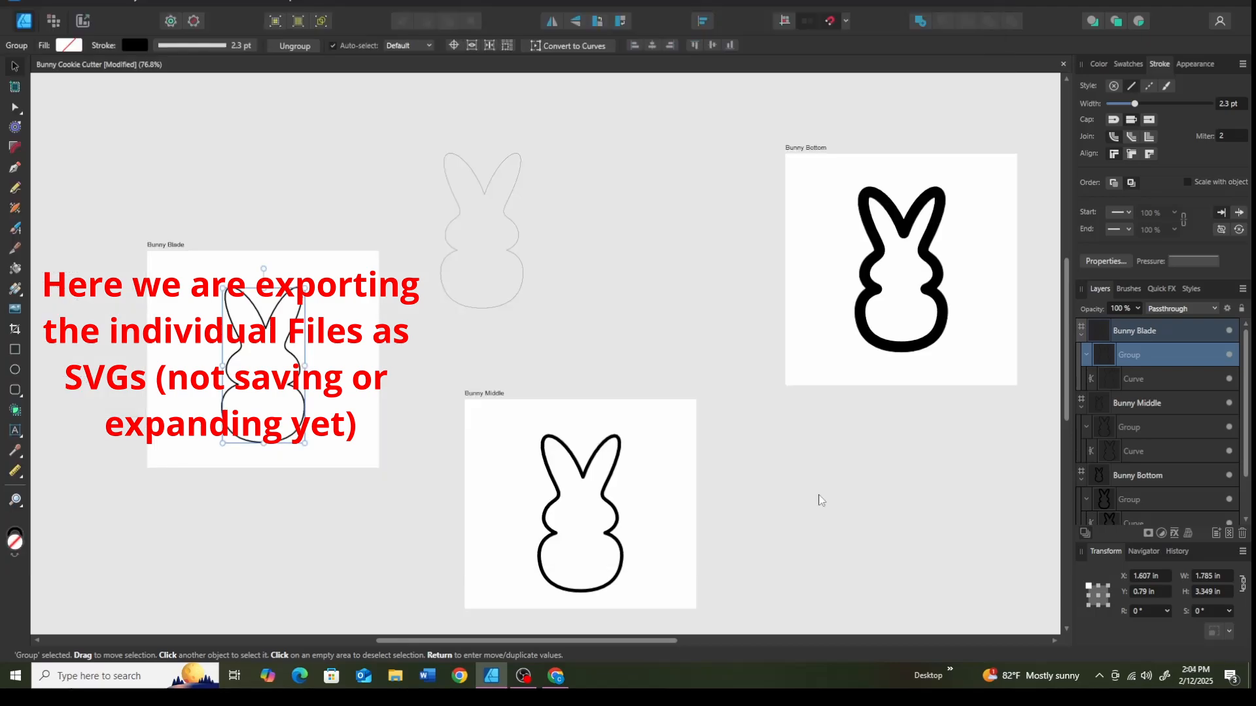
pyautogui.click(821, 500)
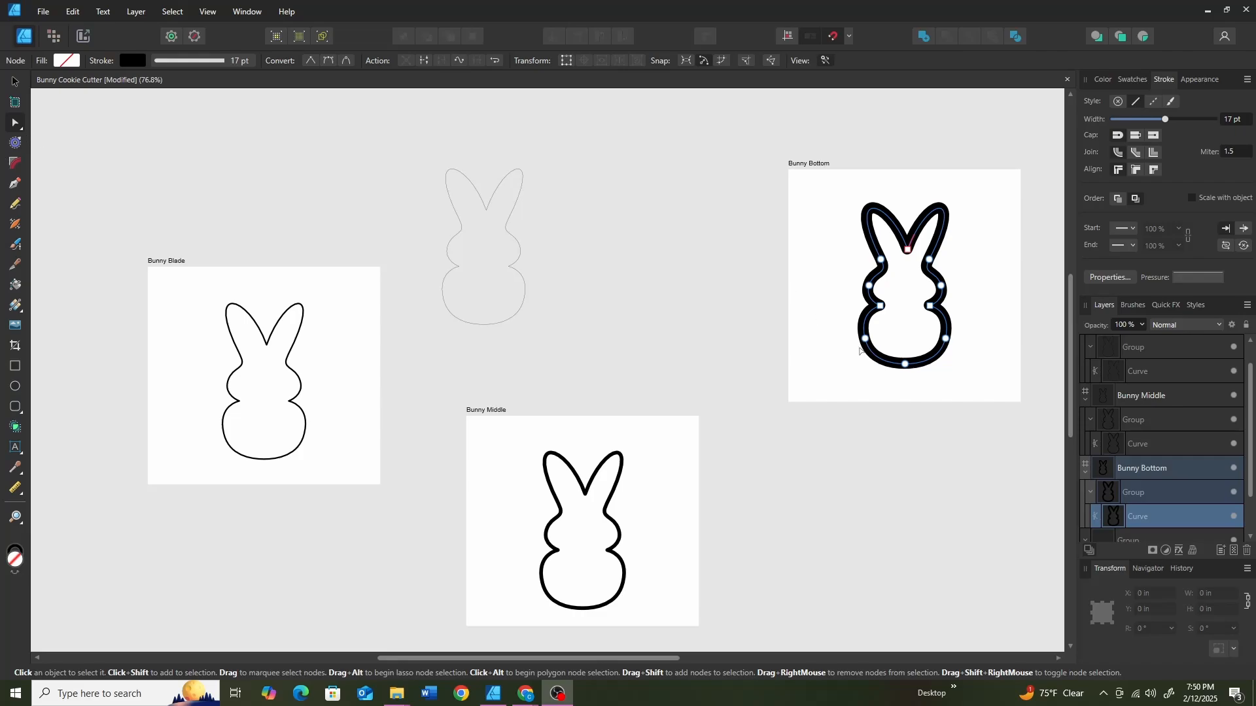
# Expand the stroke of the Bunny Bottom outline into filled curves and inspect the resulting nodes.
pyautogui.click(135, 11)
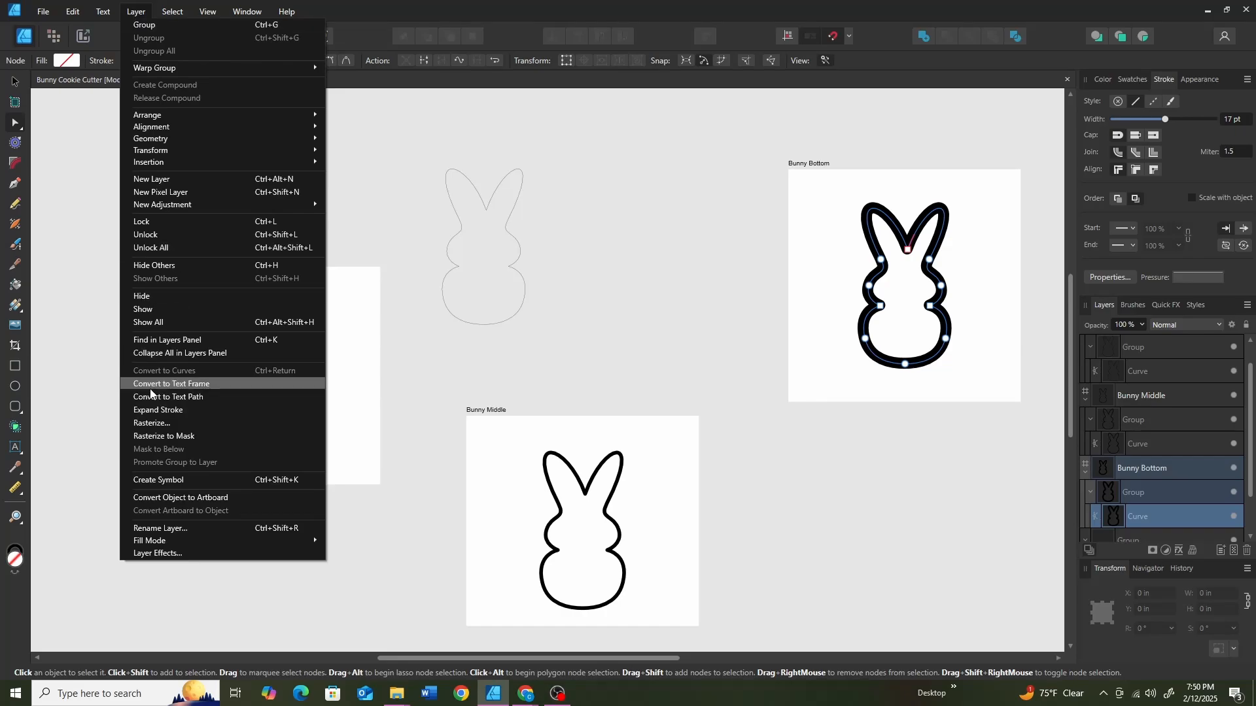
pyautogui.click(179, 411)
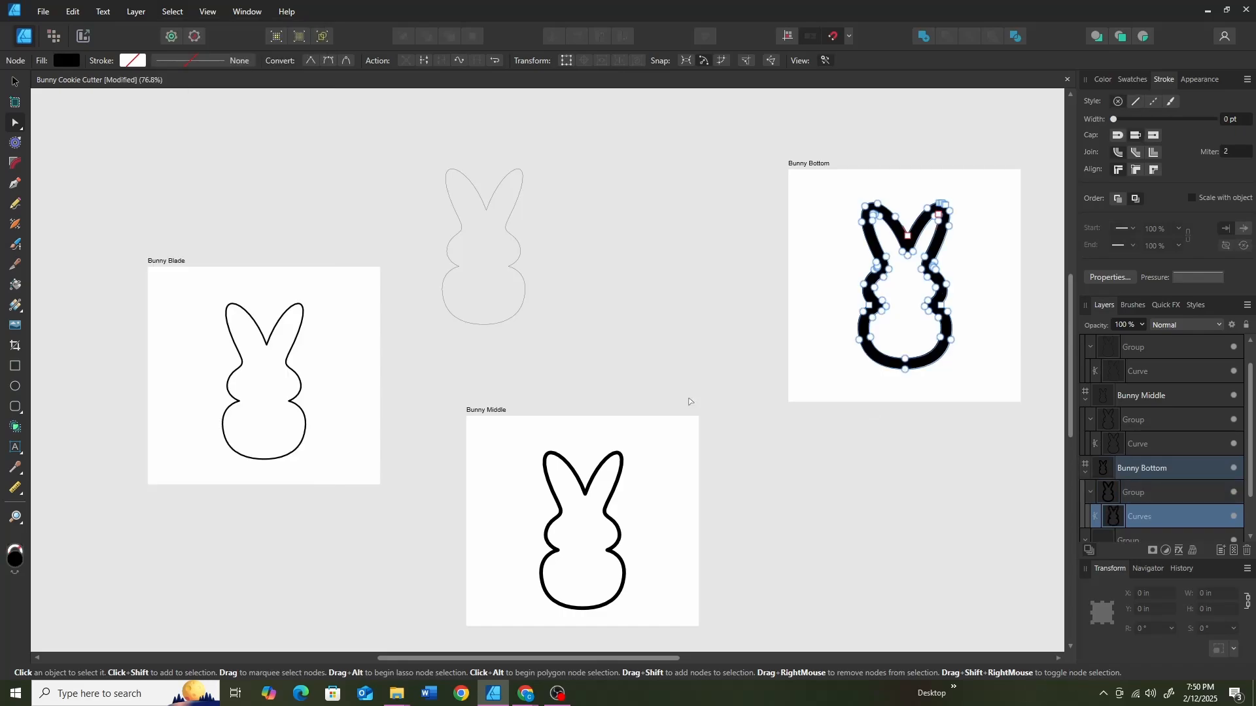
pyautogui.click(826, 382)
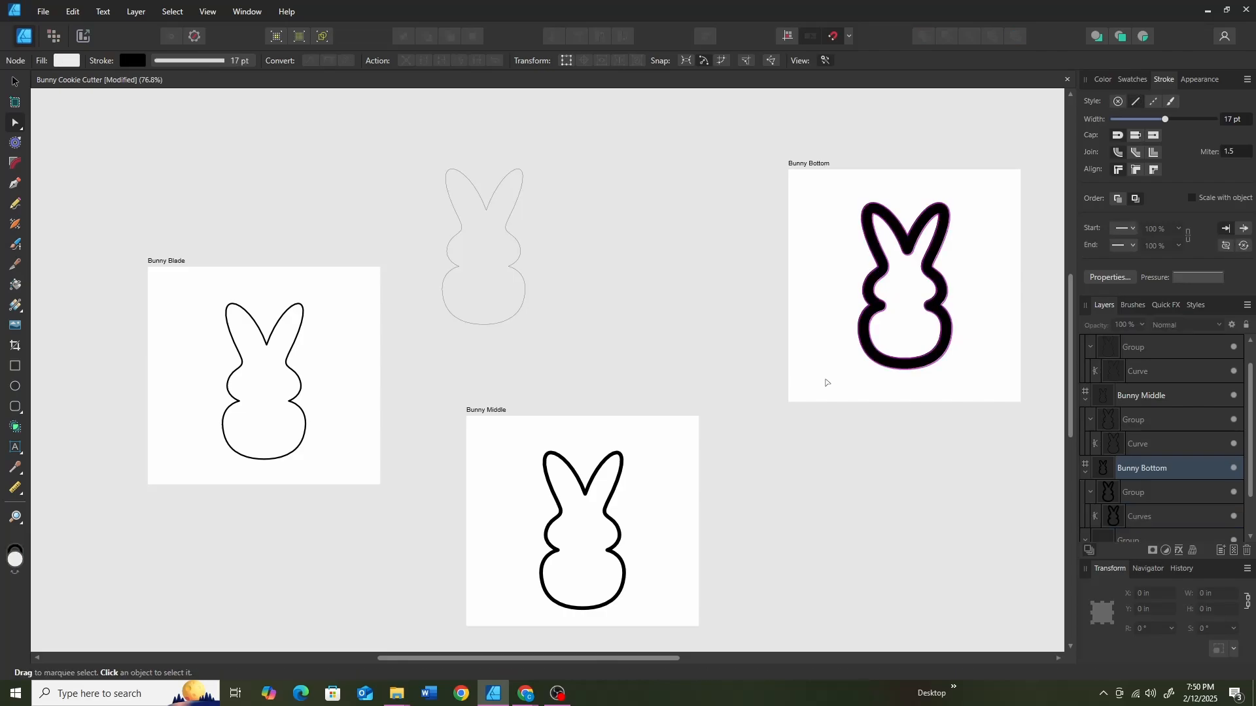
pyautogui.click(872, 359)
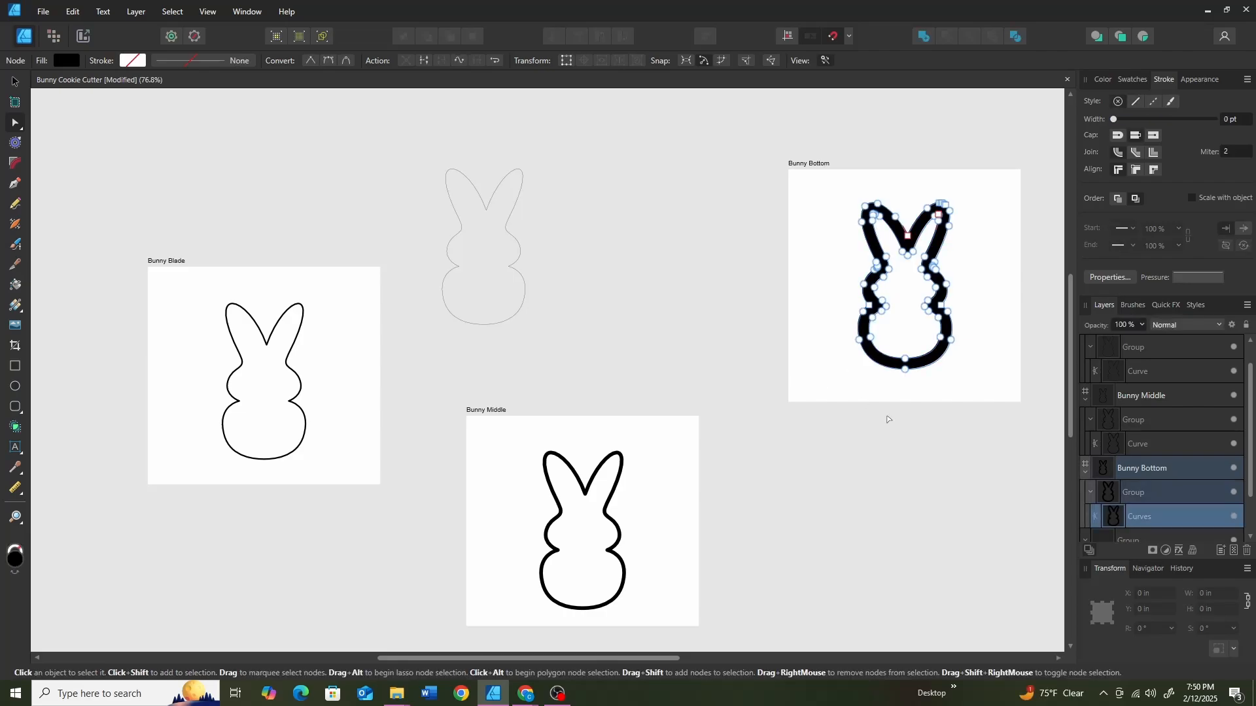
pyautogui.scroll(1, 897, 447)
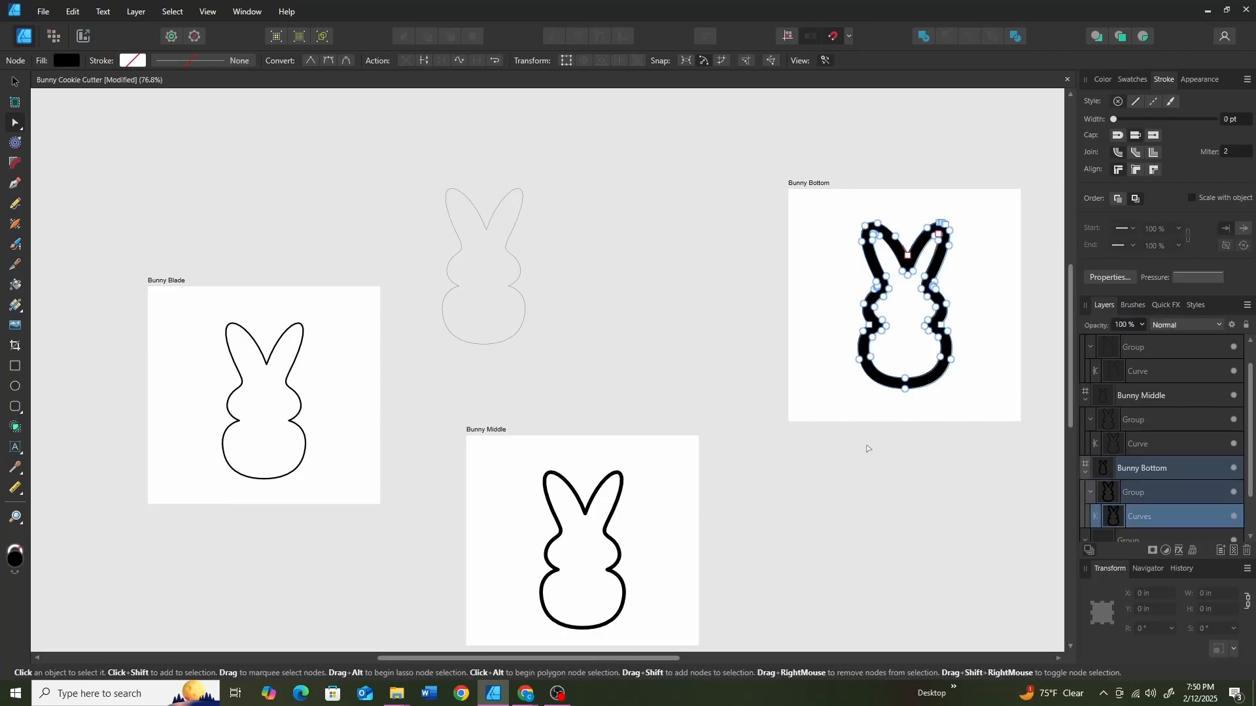
pyautogui.keyDown('ctrl'); pyautogui.scroll(5, 853, 439); pyautogui.keyUp('ctrl')
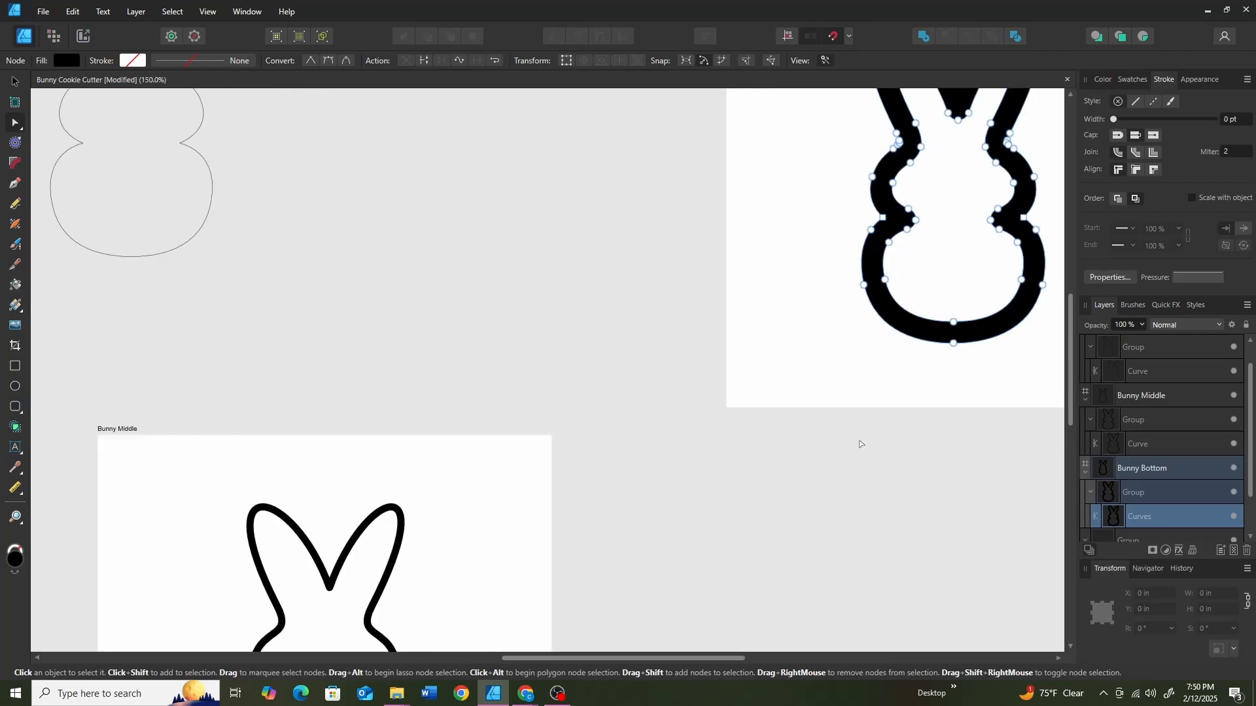
pyautogui.keyDown('ctrl'); pyautogui.scroll(-1, 860, 444); pyautogui.keyUp('ctrl')
pyautogui.keyDown('ctrl'); pyautogui.scroll(-1, 857, 445); pyautogui.keyUp('ctrl')
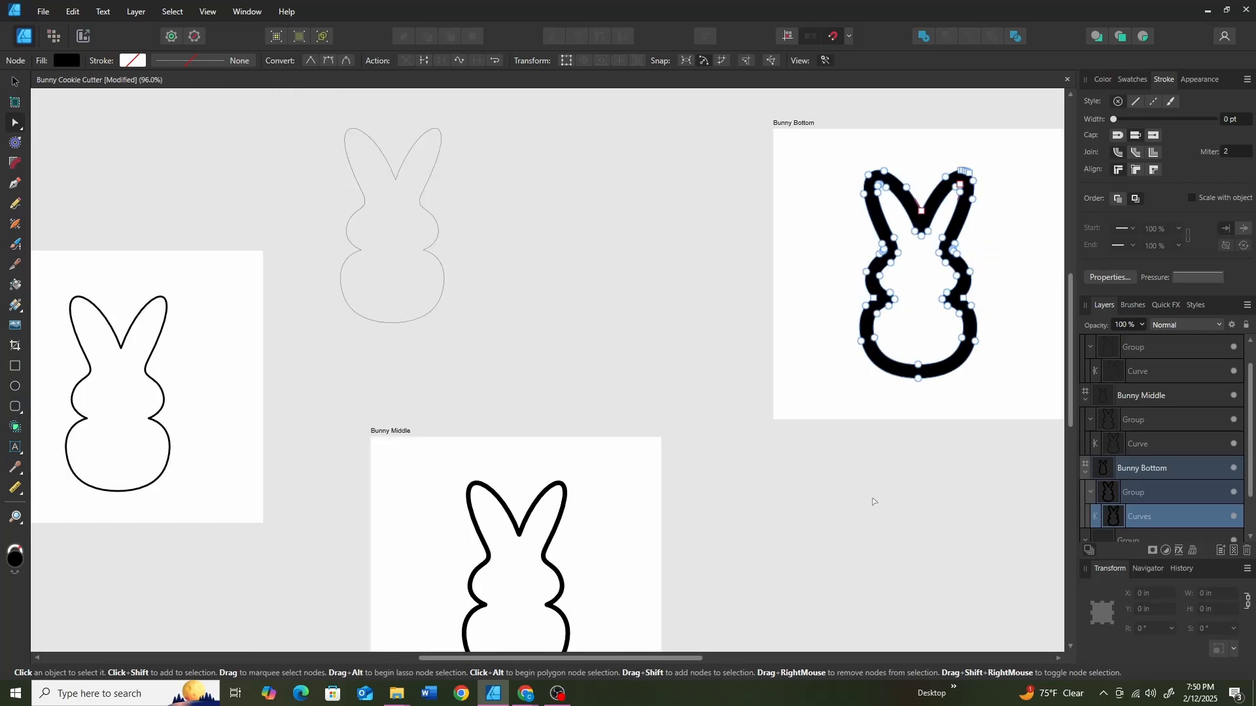
# Expand the stroke of the bunny outline on the Bunny Middle artboard into filled curves and check its nodes up close.
pyautogui.scroll(-2, 850, 481)
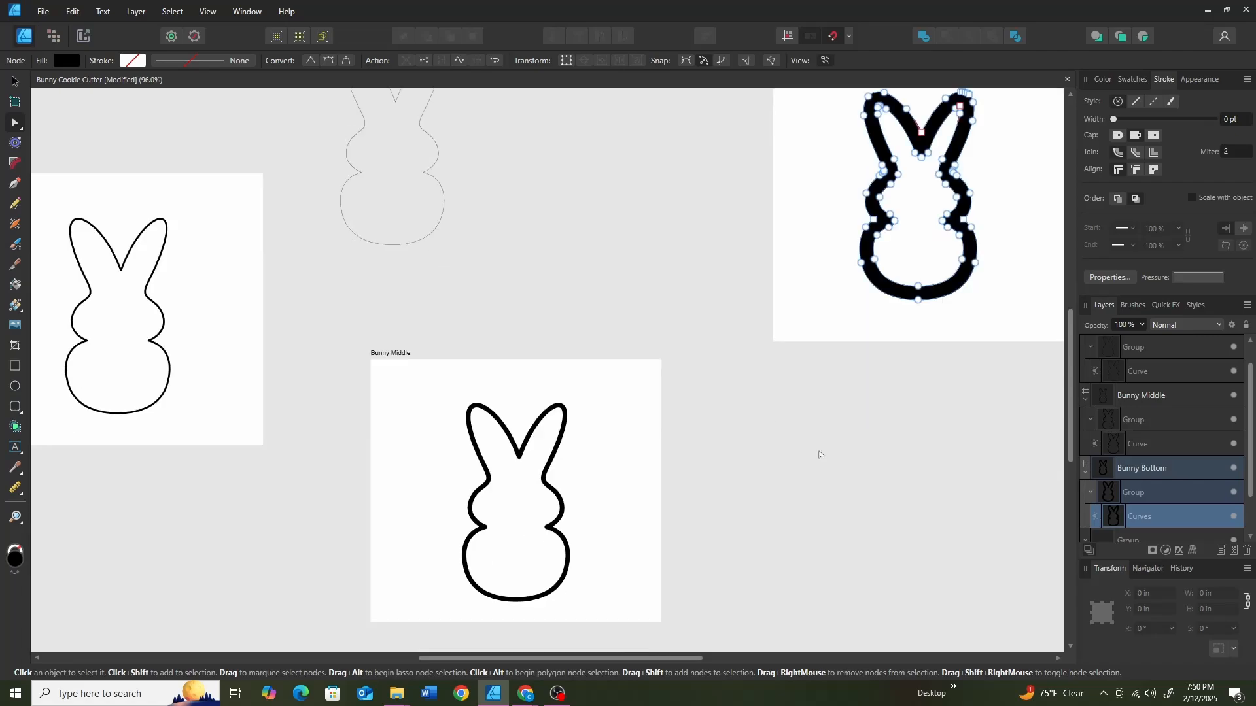
pyautogui.click(493, 598)
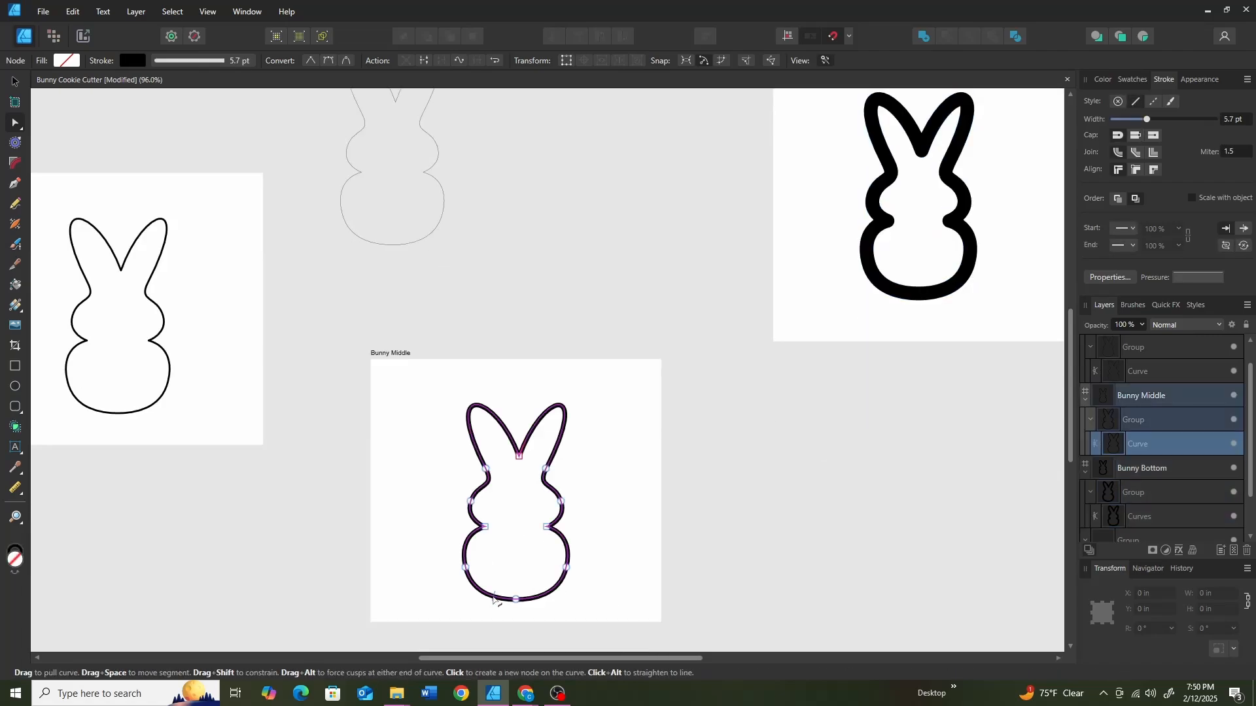
pyautogui.click(137, 13)
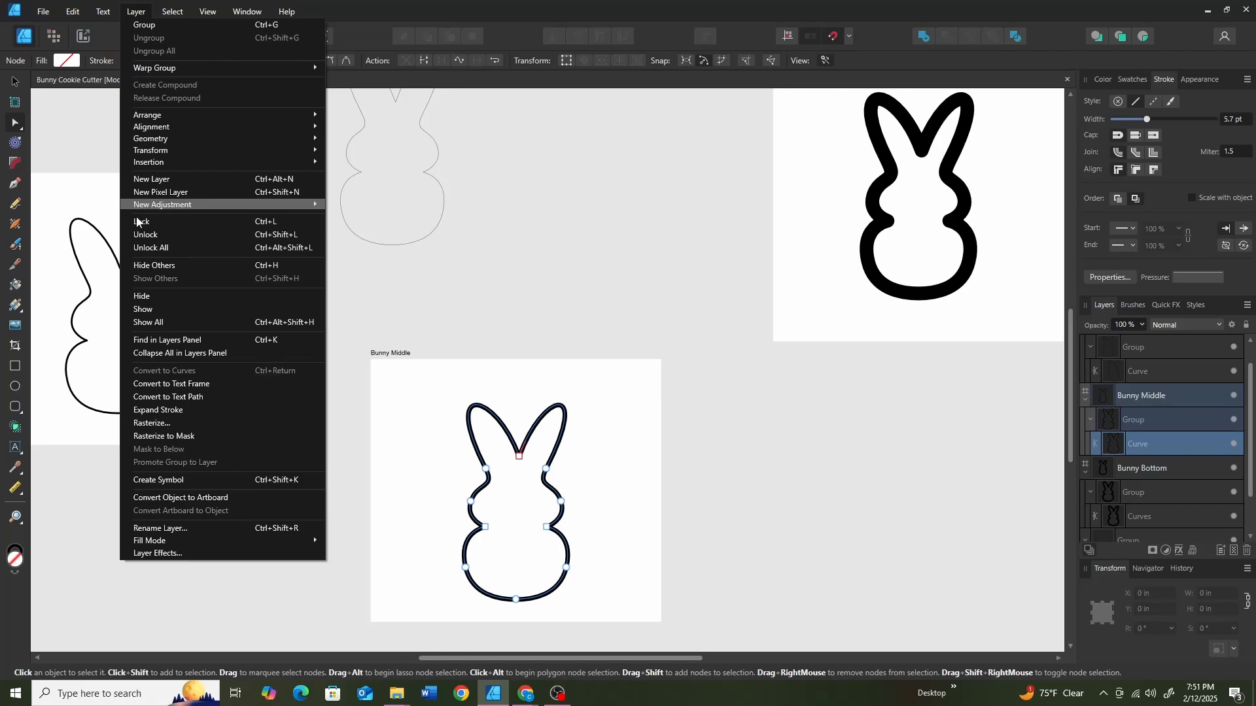
pyautogui.click(145, 410)
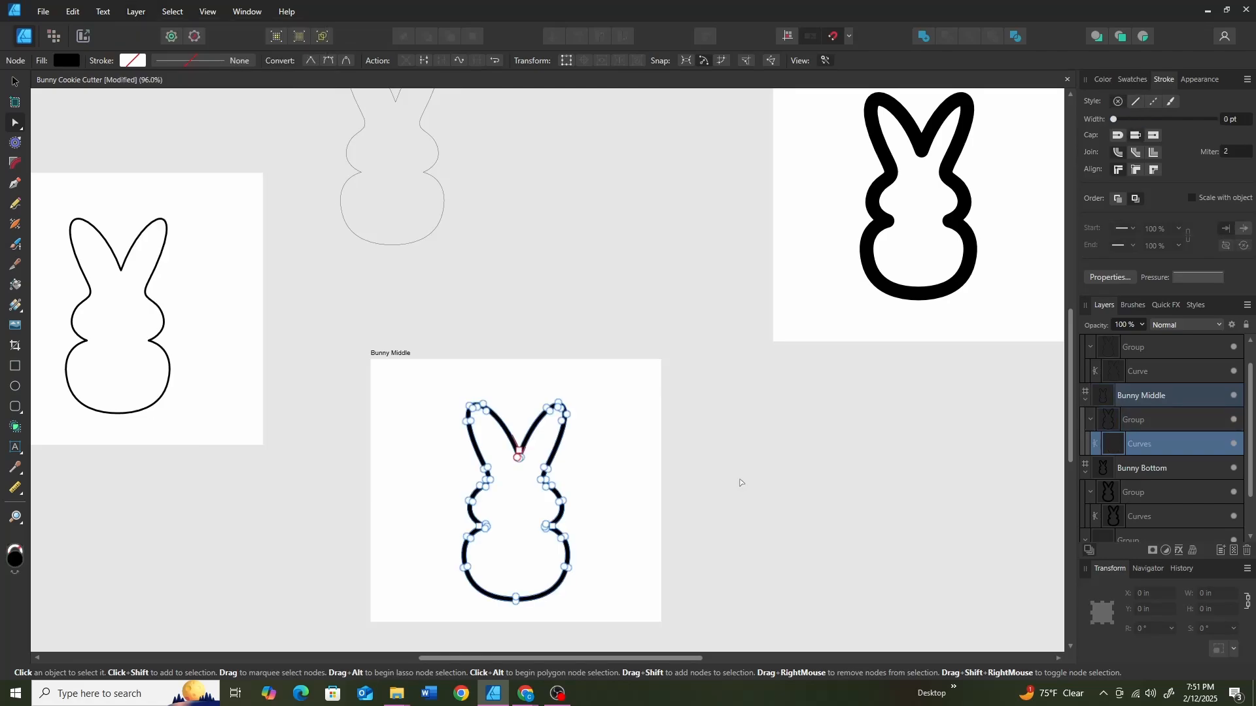
pyautogui.hotkey('ctrl', 'z')
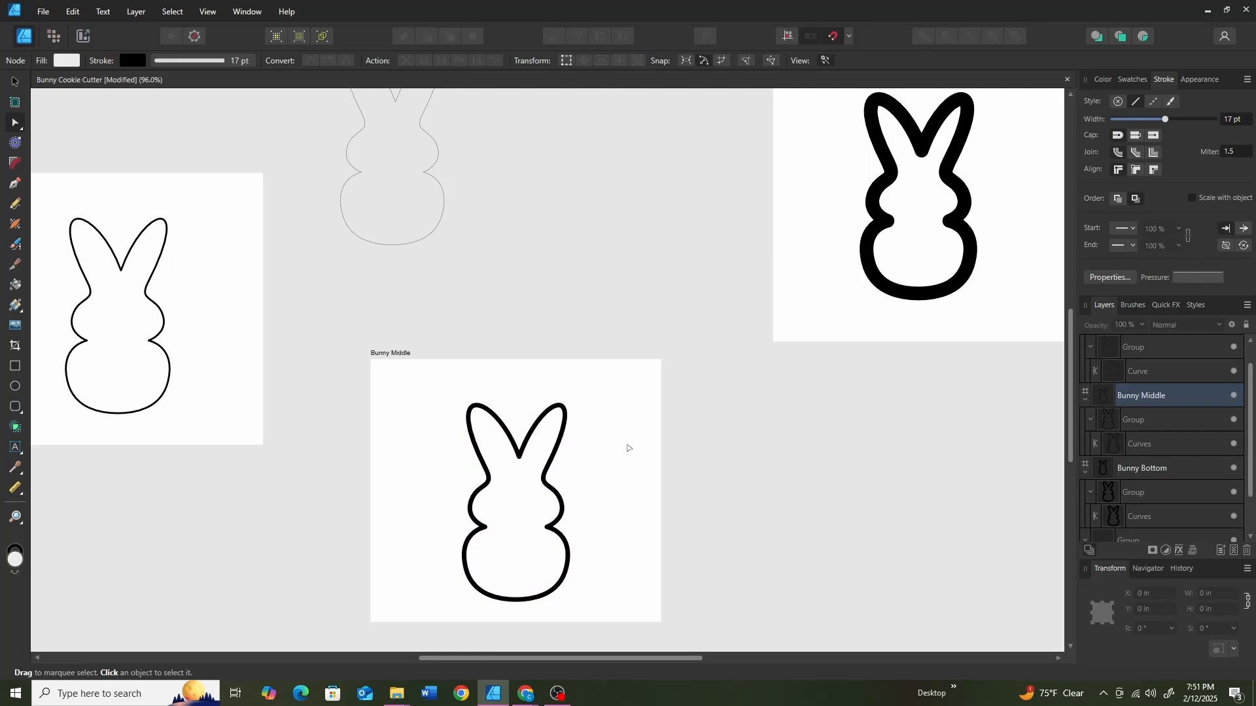
pyautogui.keyDown('ctrl'); pyautogui.scroll(3, 628, 448); pyautogui.keyUp('ctrl')
pyautogui.click(482, 377)
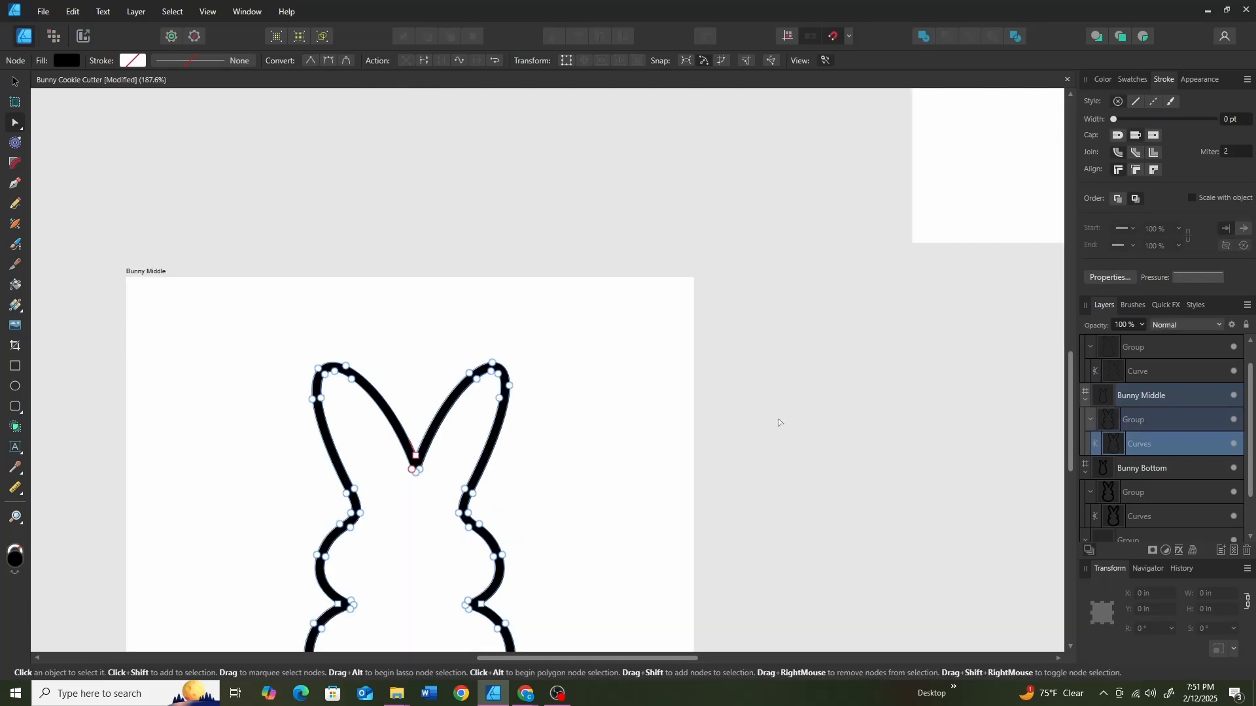
pyautogui.click(777, 422)
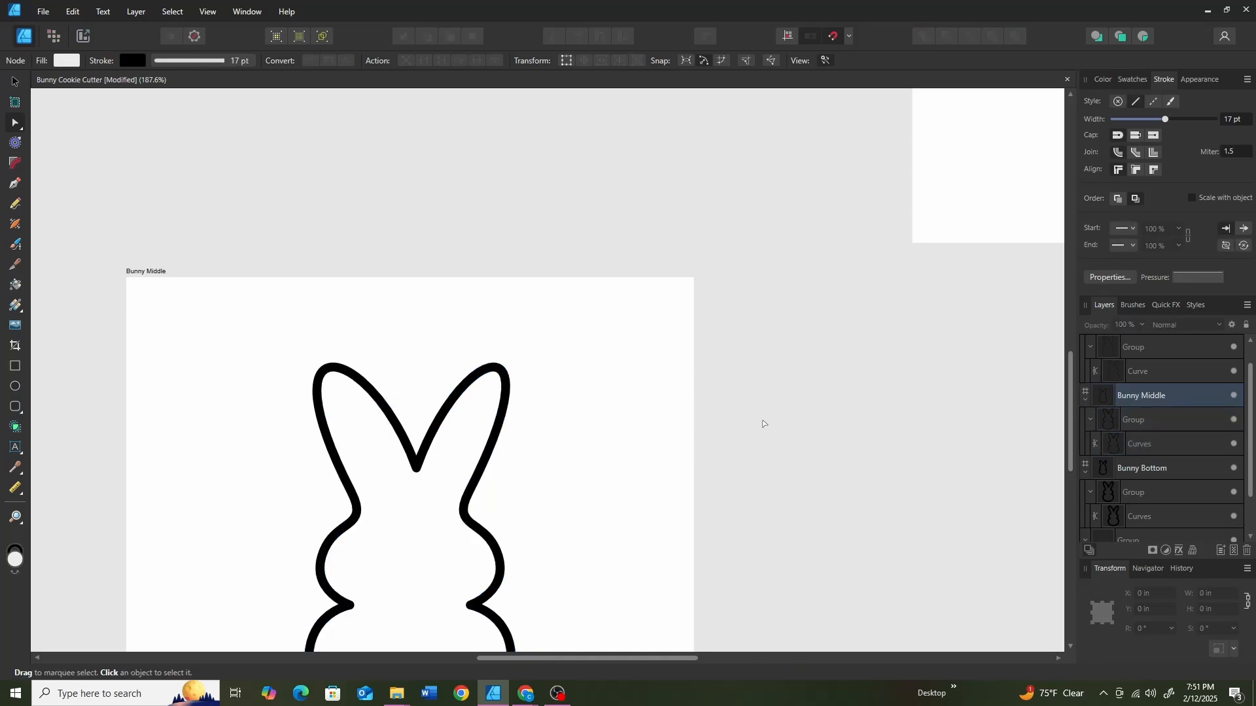
pyautogui.keyDown('ctrl'); pyautogui.scroll(-3, 772, 420); pyautogui.keyUp('ctrl')
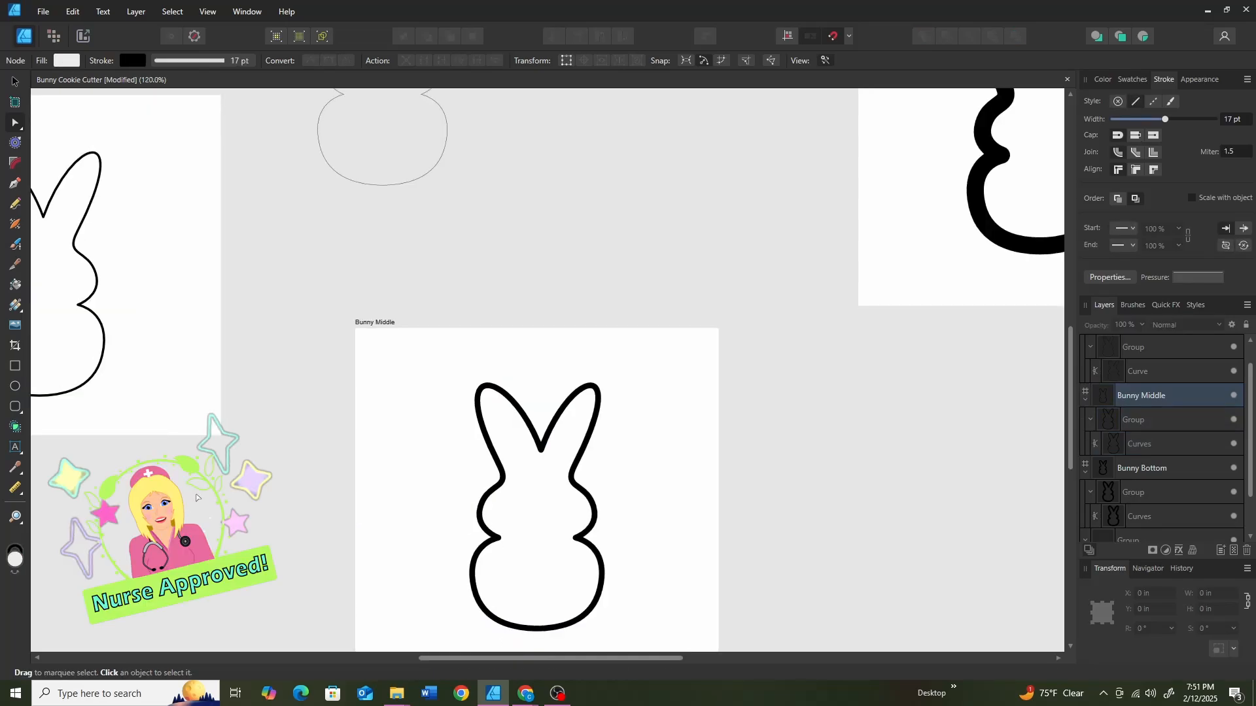
# Expand the stroke of the bunny outline on the Bunny Blade artboard into filled curves.
pyautogui.press('space')
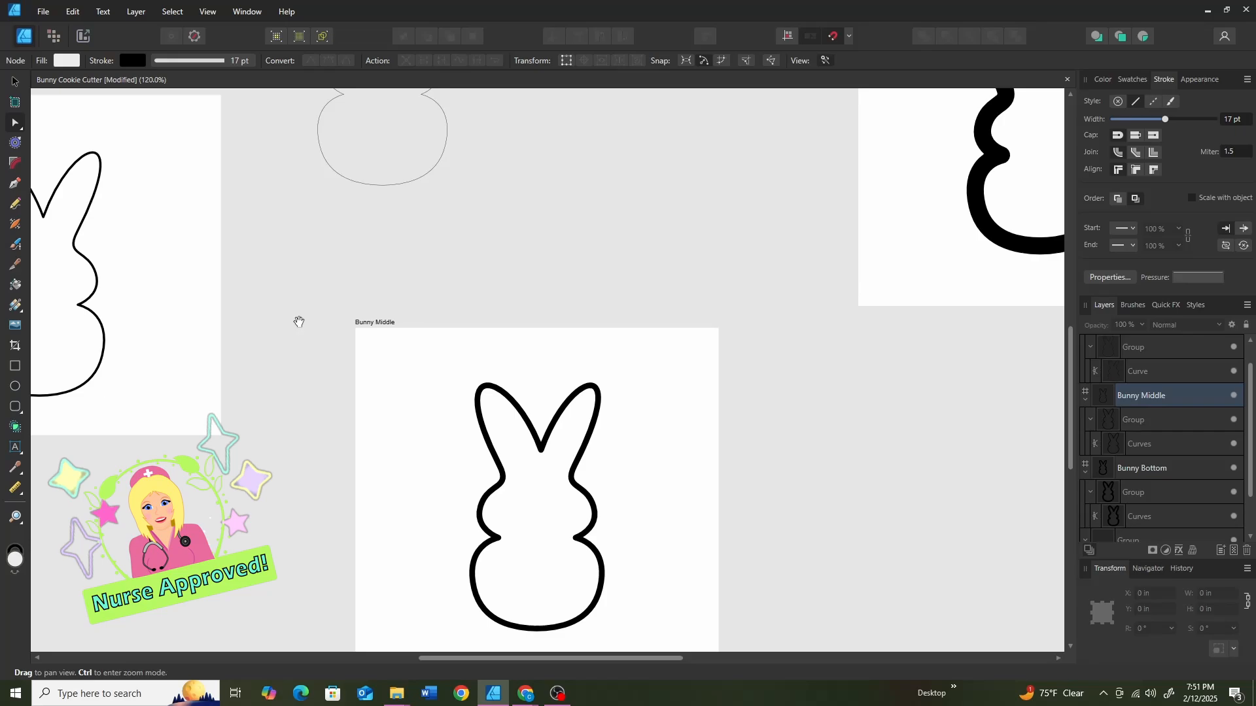
pyautogui.moveTo(299, 322); pyautogui.dragTo(664, 333)
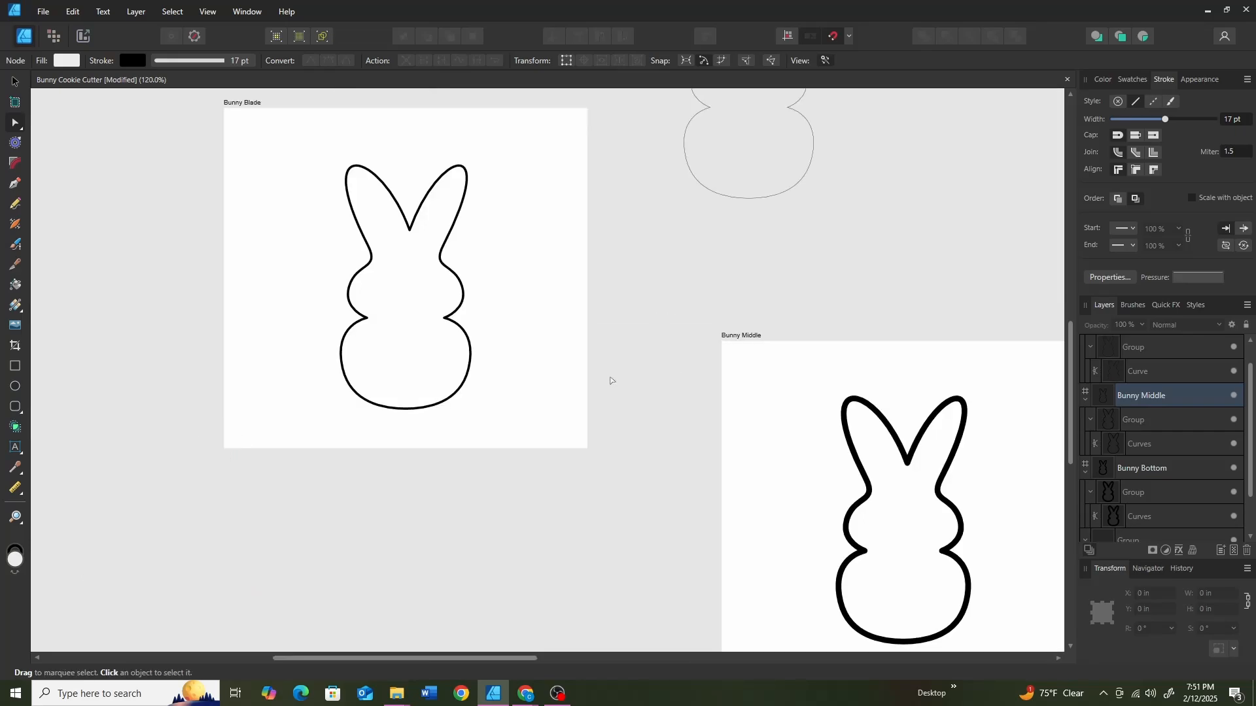
pyautogui.keyDown('ctrl'); pyautogui.scroll(2, 610, 381); pyautogui.keyUp('ctrl')
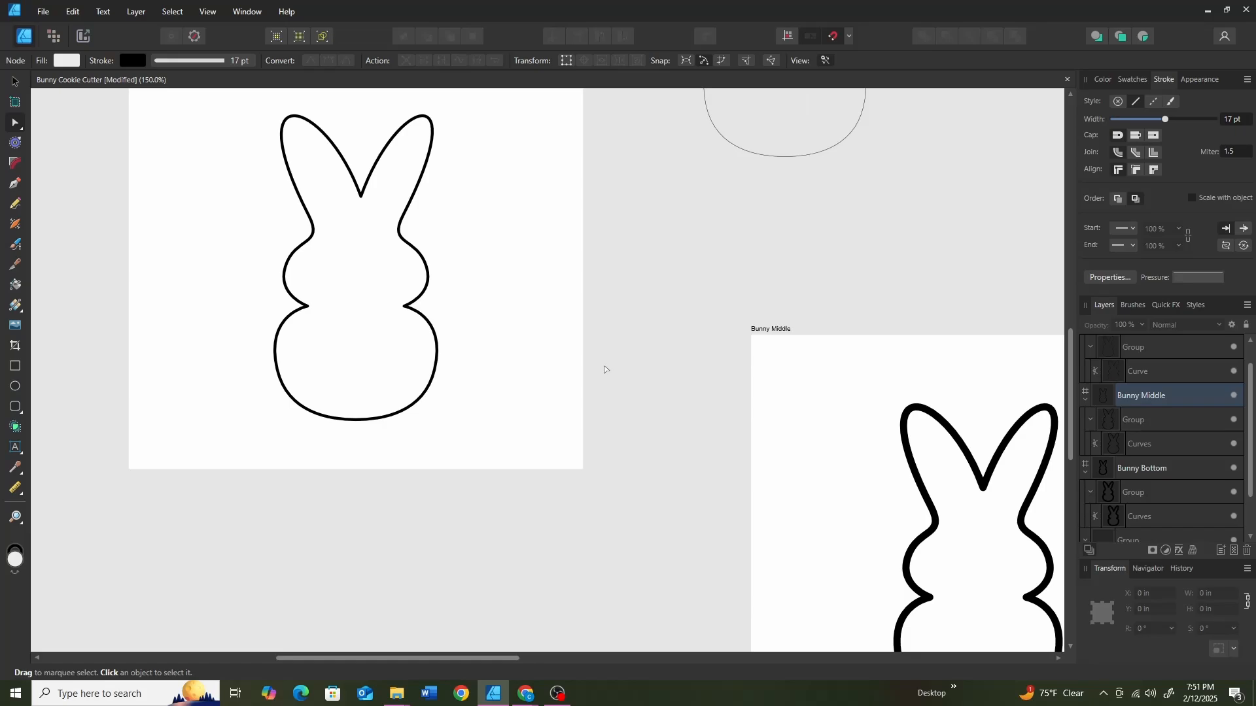
pyautogui.click(365, 420)
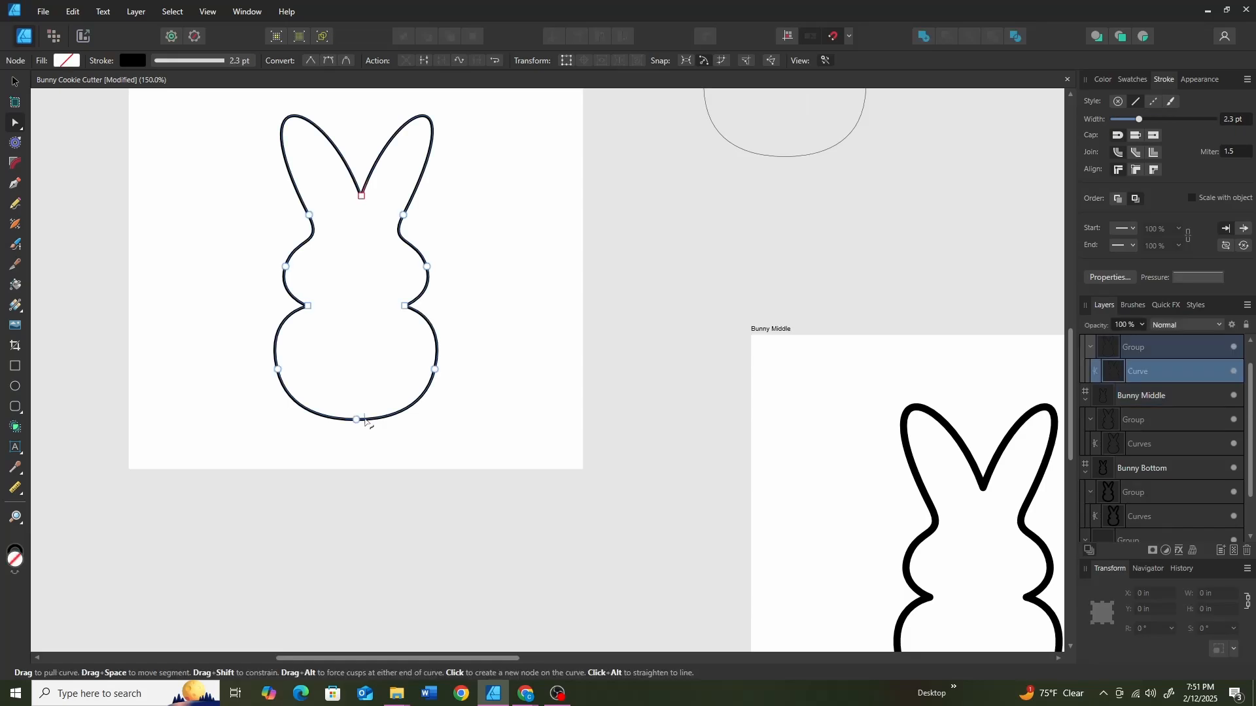
pyautogui.click(137, 12)
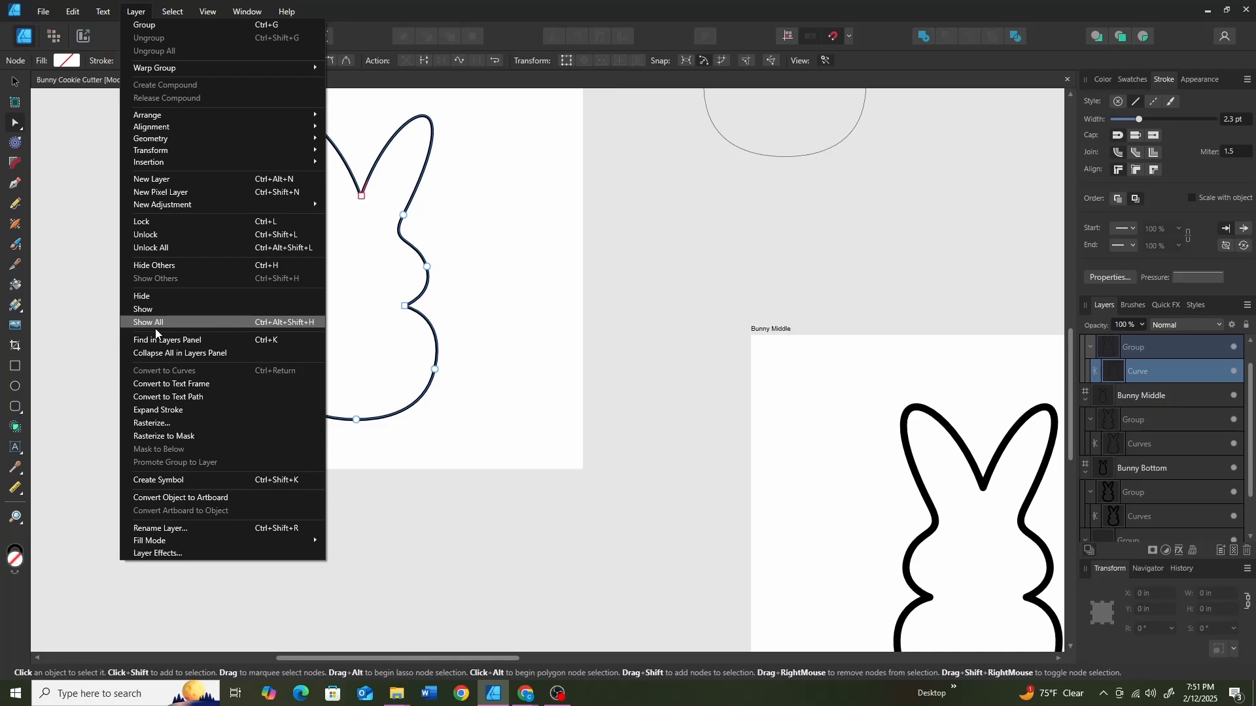
pyautogui.click(150, 410)
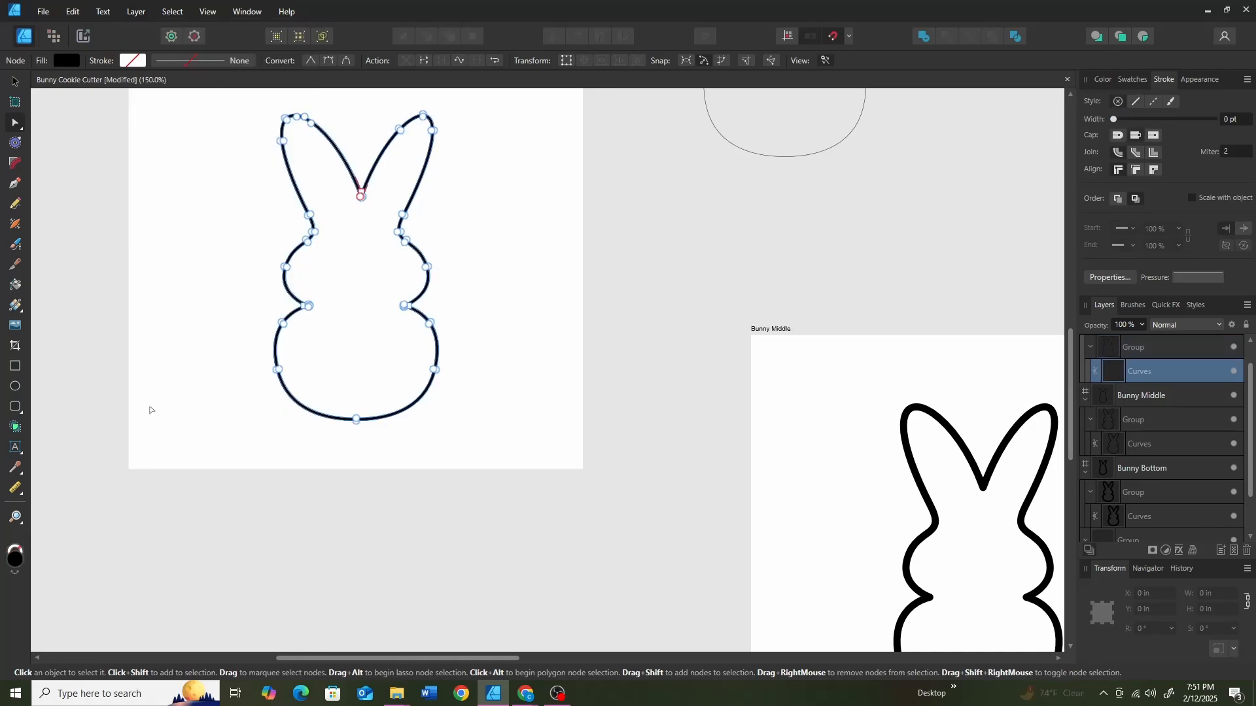
# Examine the paired nodes along the lower body of the expanded Bunny Blade outline, and compare all three artboards.
pyautogui.keyDown('ctrl'); pyautogui.scroll(3, 495, 438); pyautogui.keyUp('ctrl')
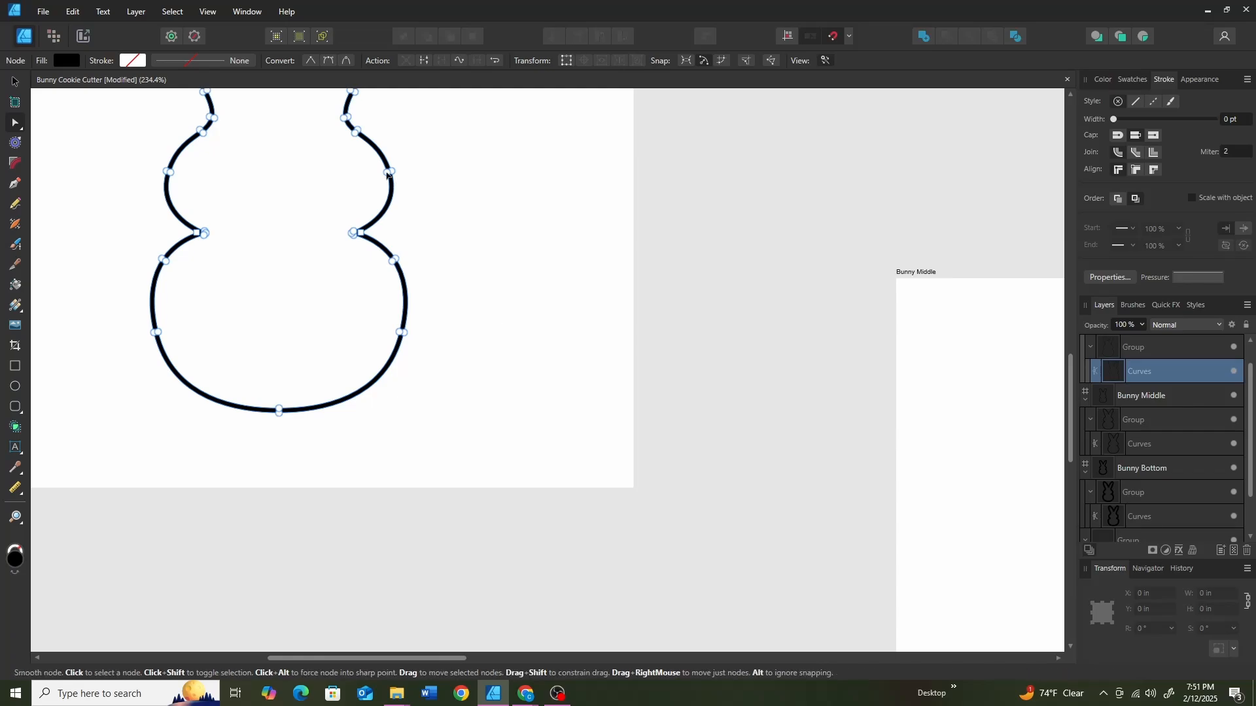
pyautogui.keyDown('ctrl'); pyautogui.scroll(2, 469, 353); pyautogui.keyUp('ctrl')
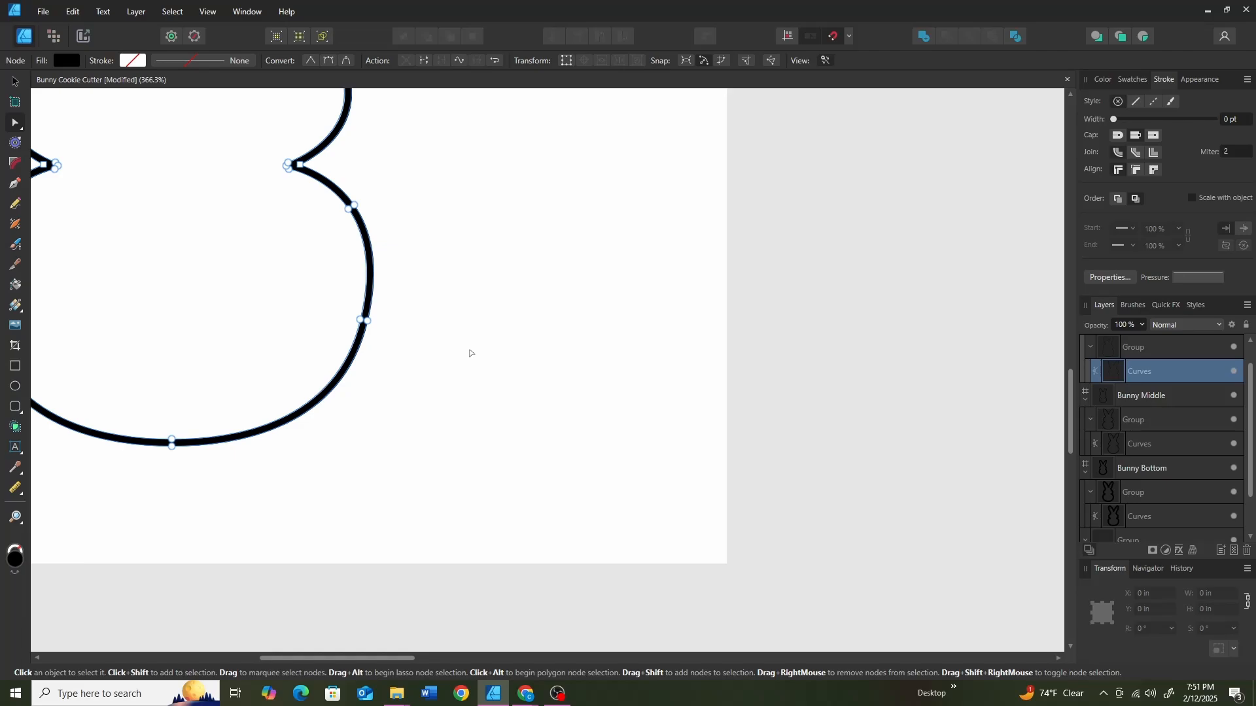
pyautogui.keyDown('ctrl'); pyautogui.scroll(2, 469, 354); pyautogui.keyUp('ctrl')
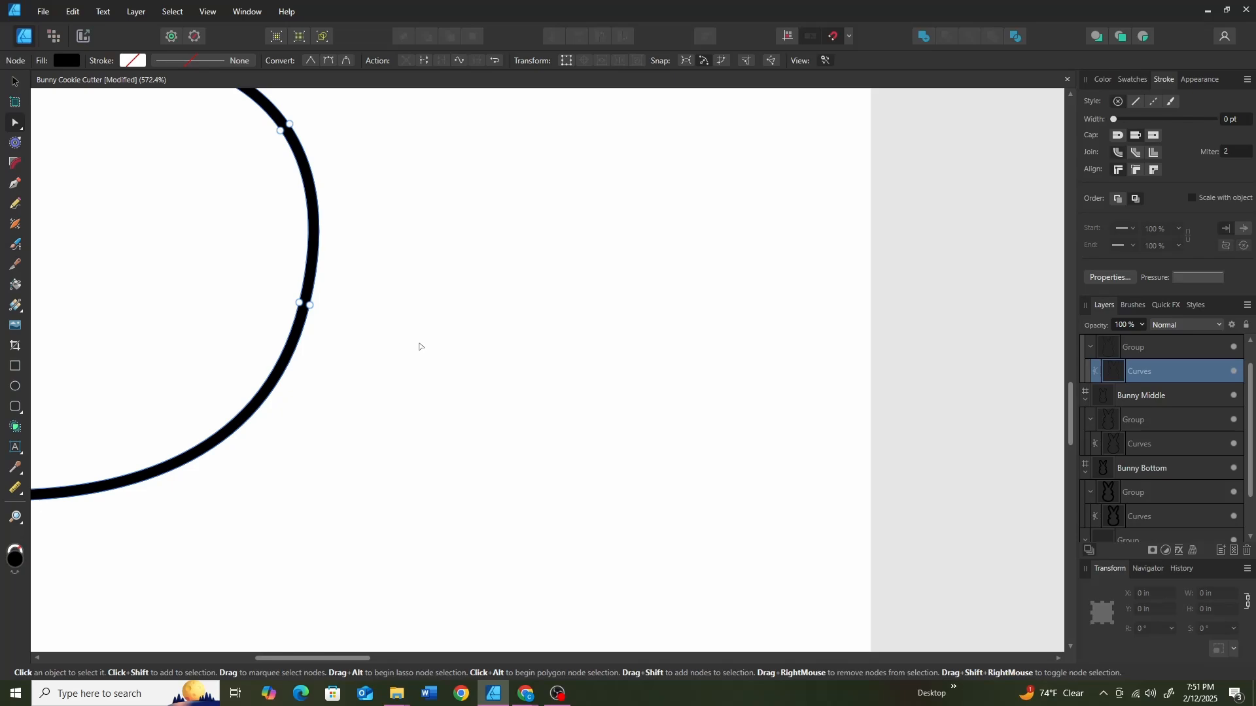
pyautogui.keyDown('ctrl'); pyautogui.scroll(-8, 422, 345); pyautogui.keyUp('ctrl')
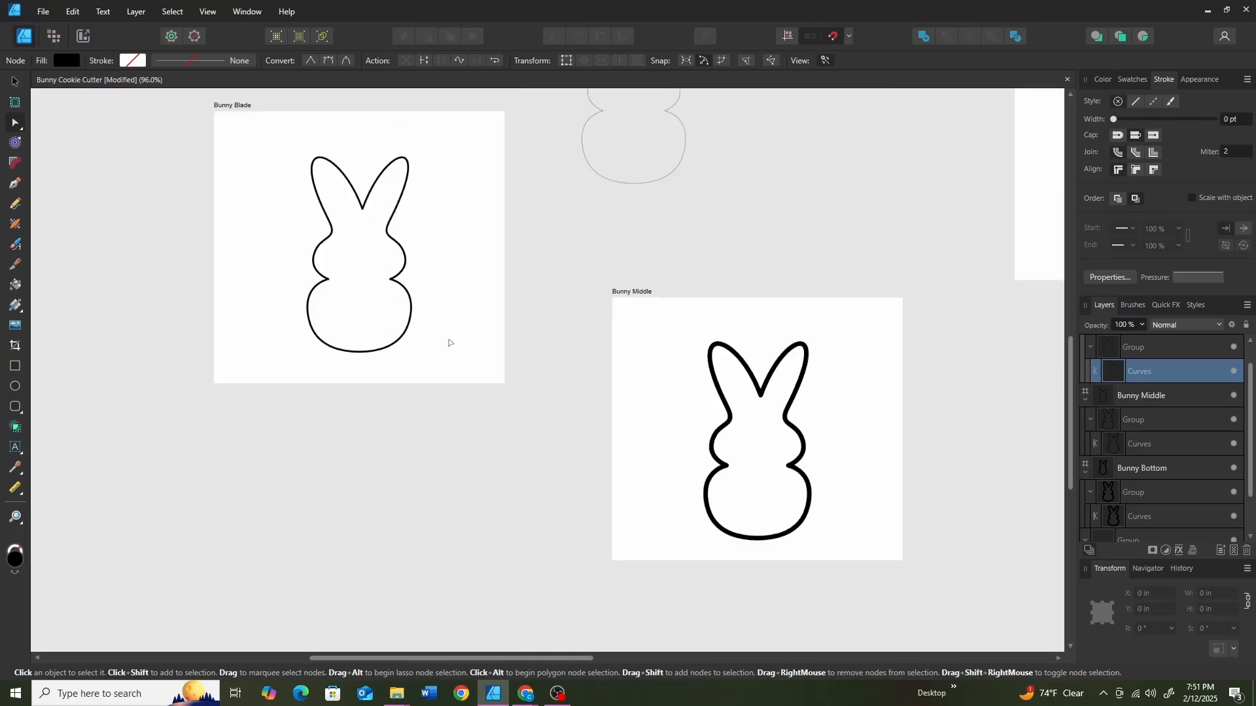
pyautogui.keyDown('ctrl'); pyautogui.scroll(-1, 449, 343); pyautogui.keyUp('ctrl')
pyautogui.keyDown('ctrl'); pyautogui.scroll(-1, 458, 341); pyautogui.keyUp('ctrl')
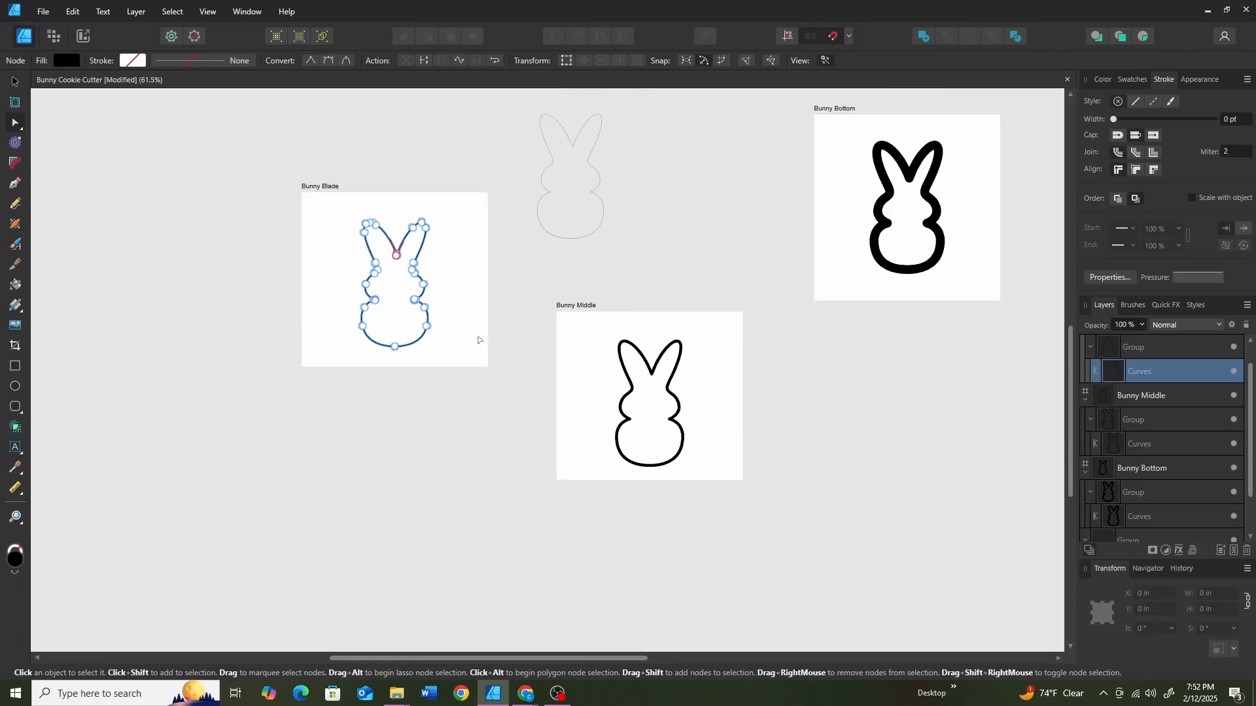
pyautogui.click(384, 143)
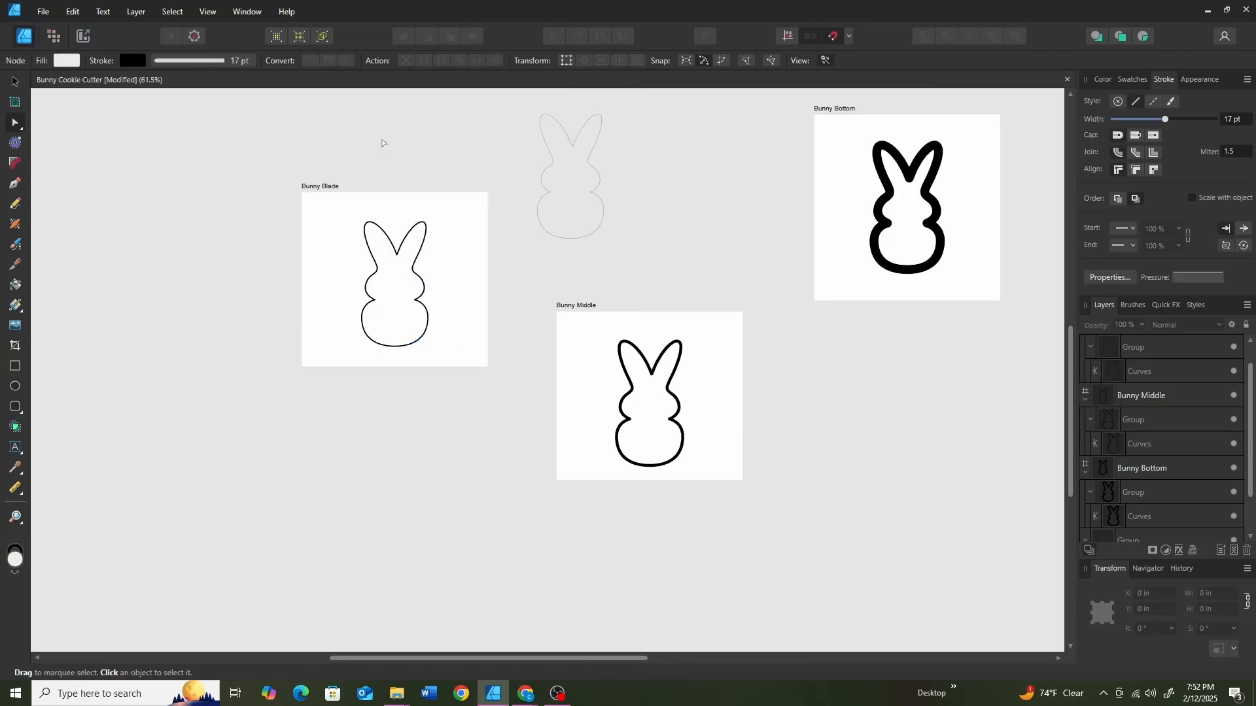
# Export the expanded Bunny Bottom curves as an SVG with the area set to Selection Only, replacing the existing Bunny Bottom file.
pyautogui.scroll(1, 929, 402)
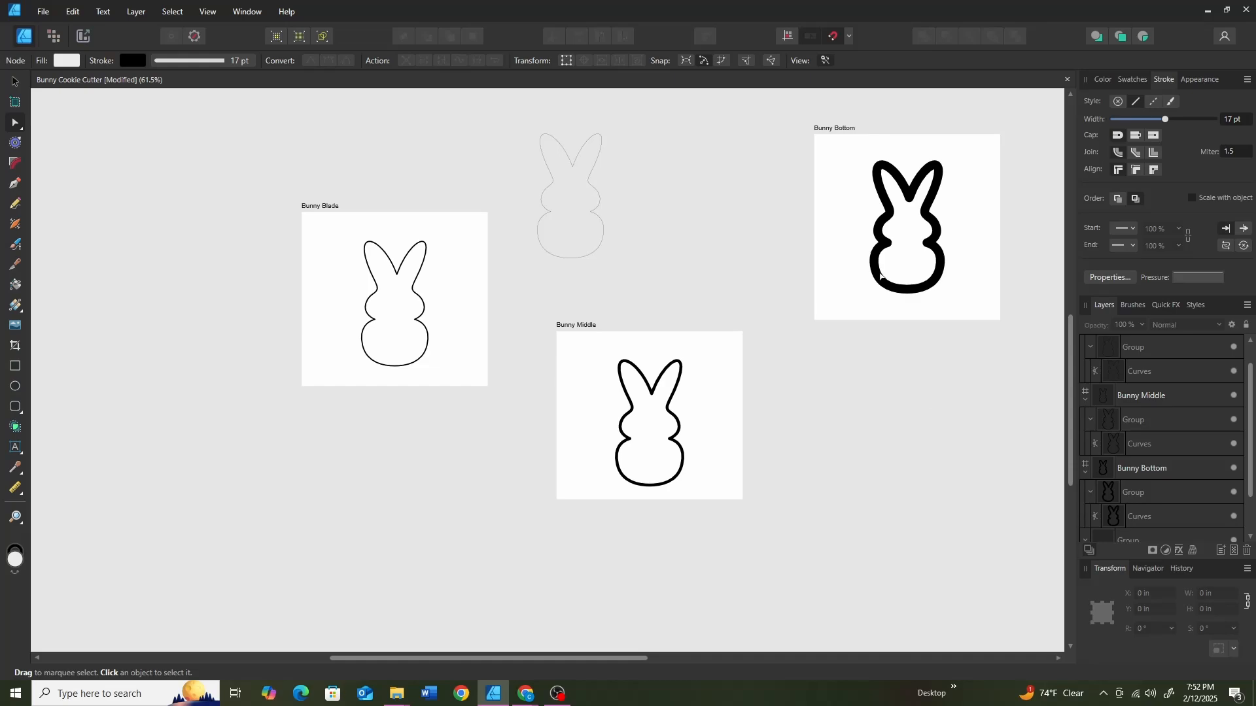
pyautogui.click(880, 277)
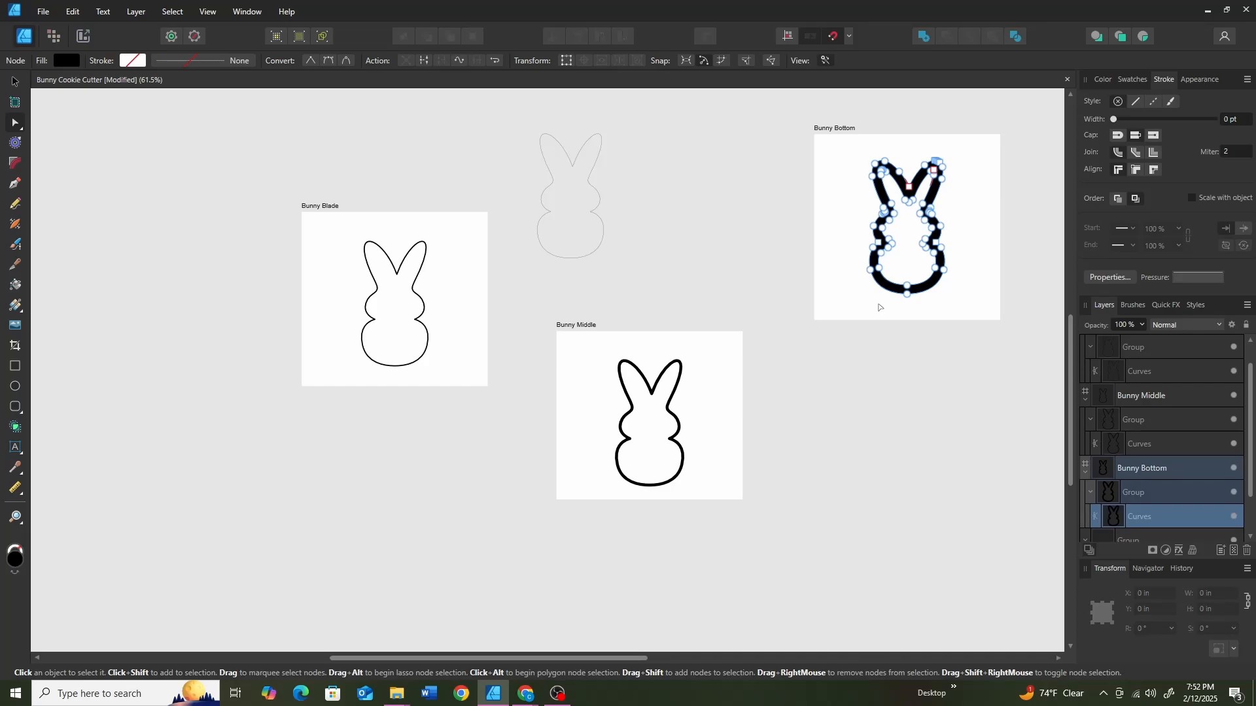
pyautogui.moveTo(847, 144); pyautogui.dragTo(970, 302)
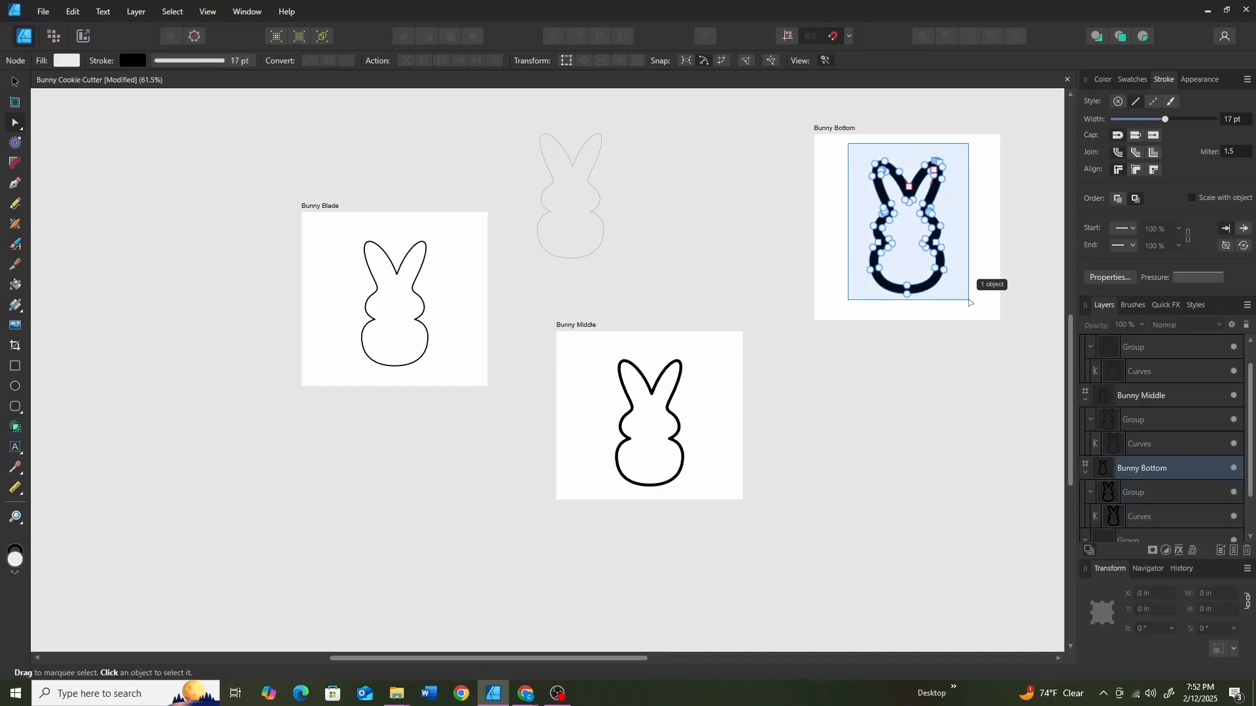
pyautogui.click(43, 12)
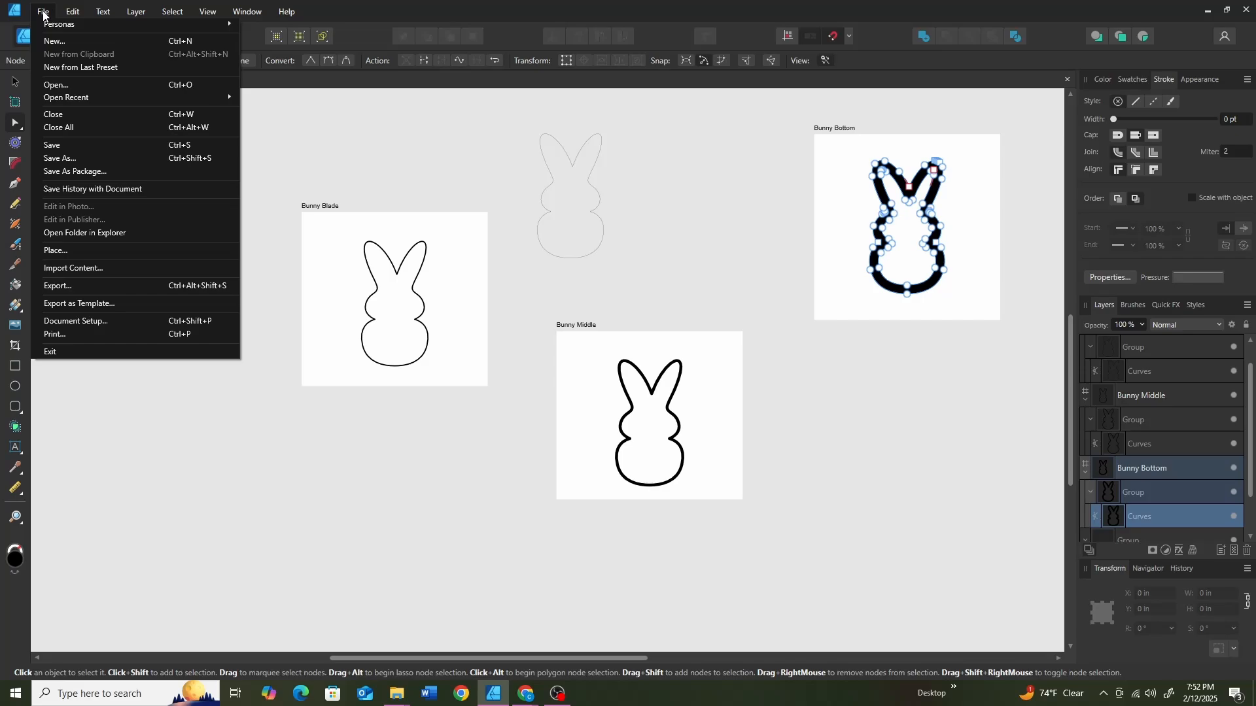
pyautogui.click(67, 285)
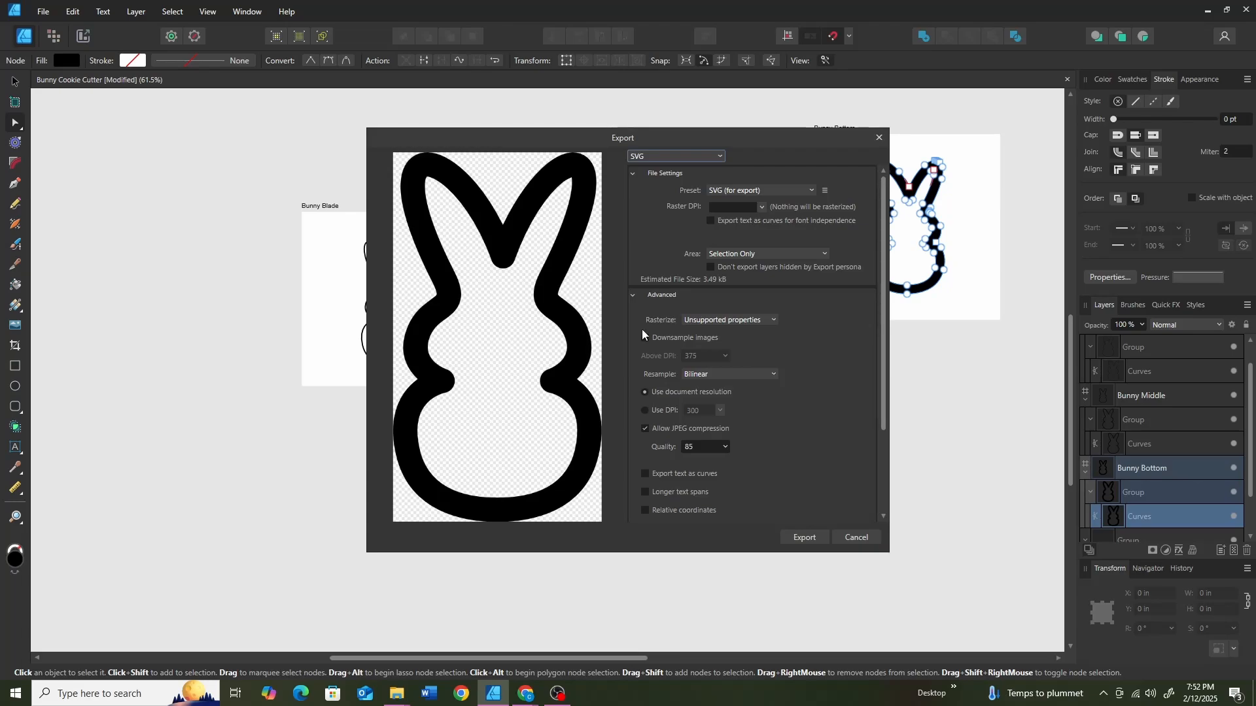
pyautogui.click(805, 538)
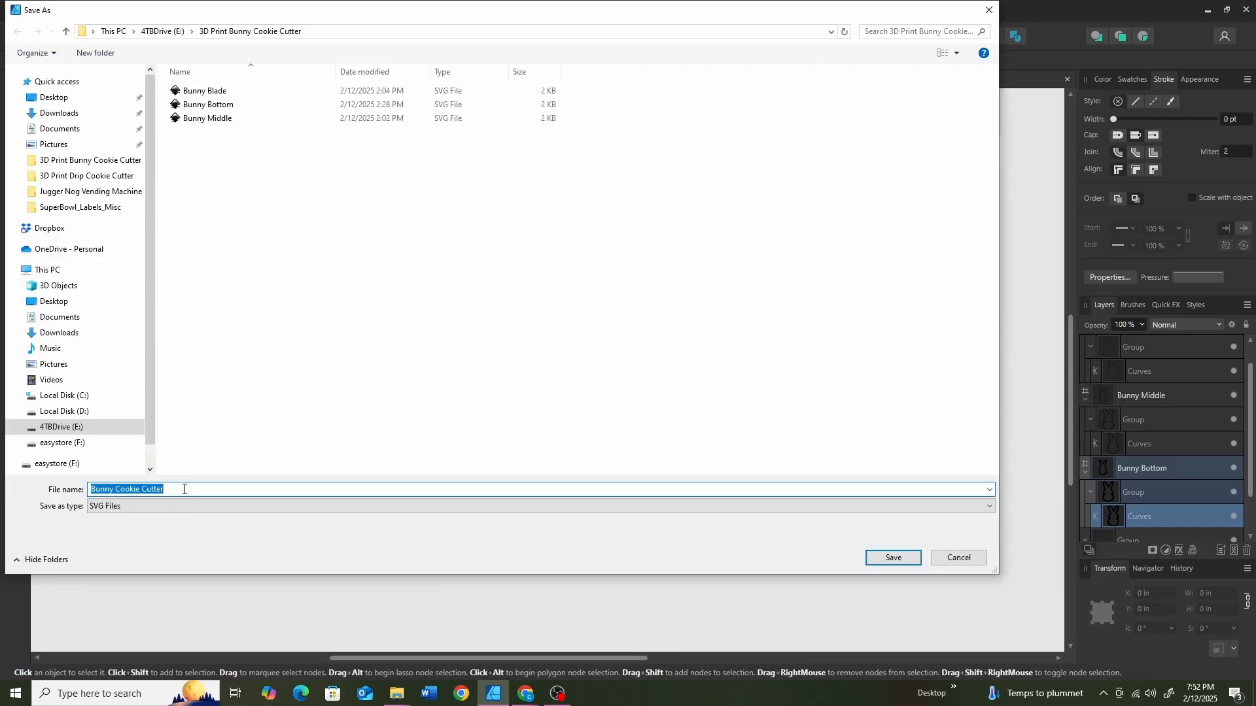
pyautogui.moveTo(185, 489); pyautogui.dragTo(116, 478)
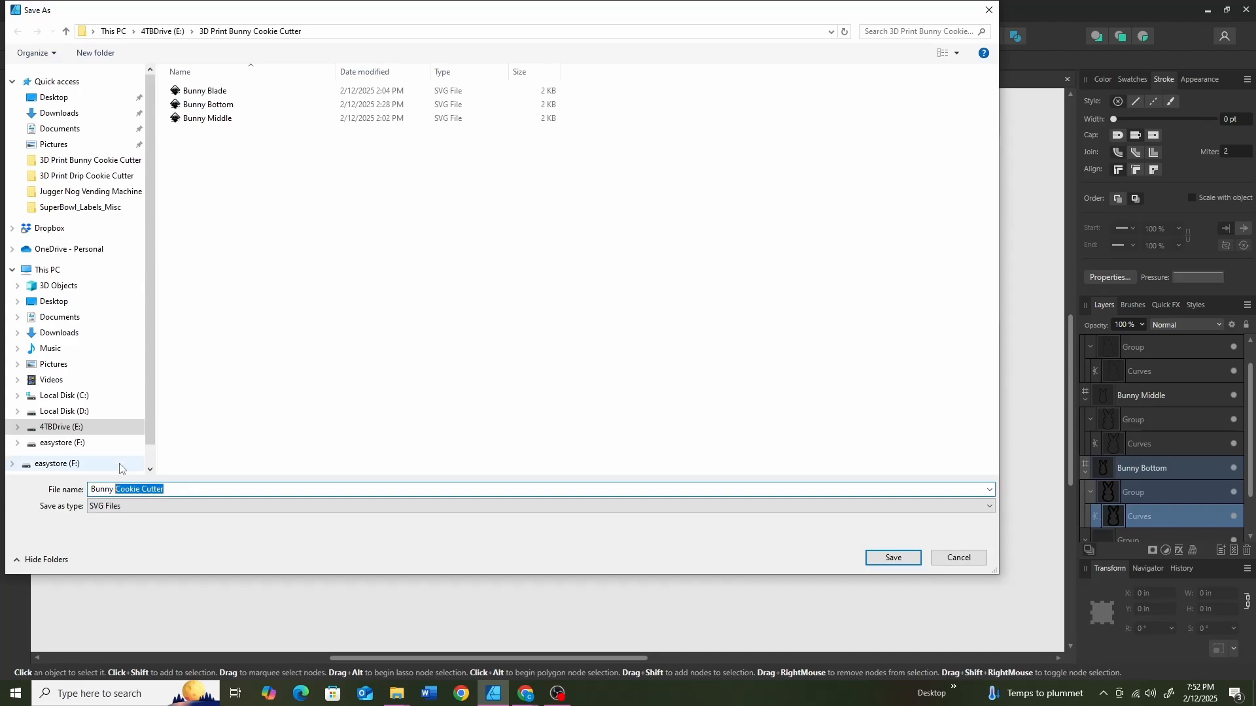
pyautogui.write('Bunny B')
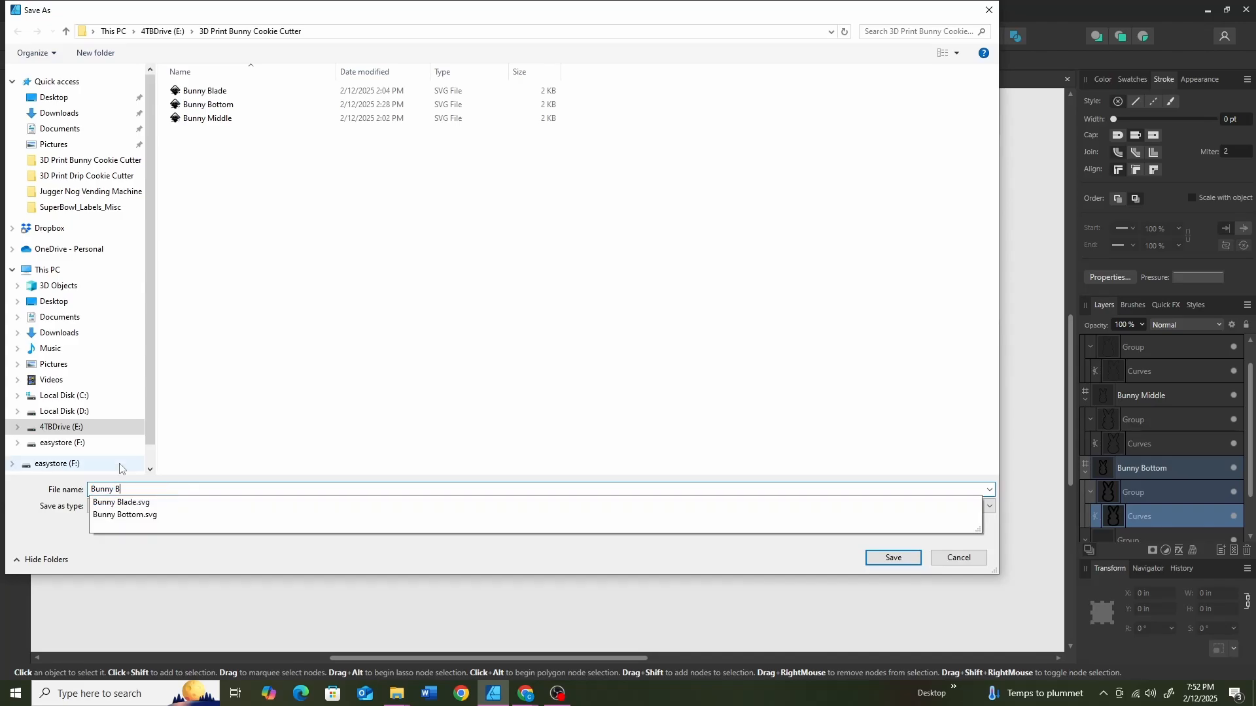
pyautogui.write('ottom')
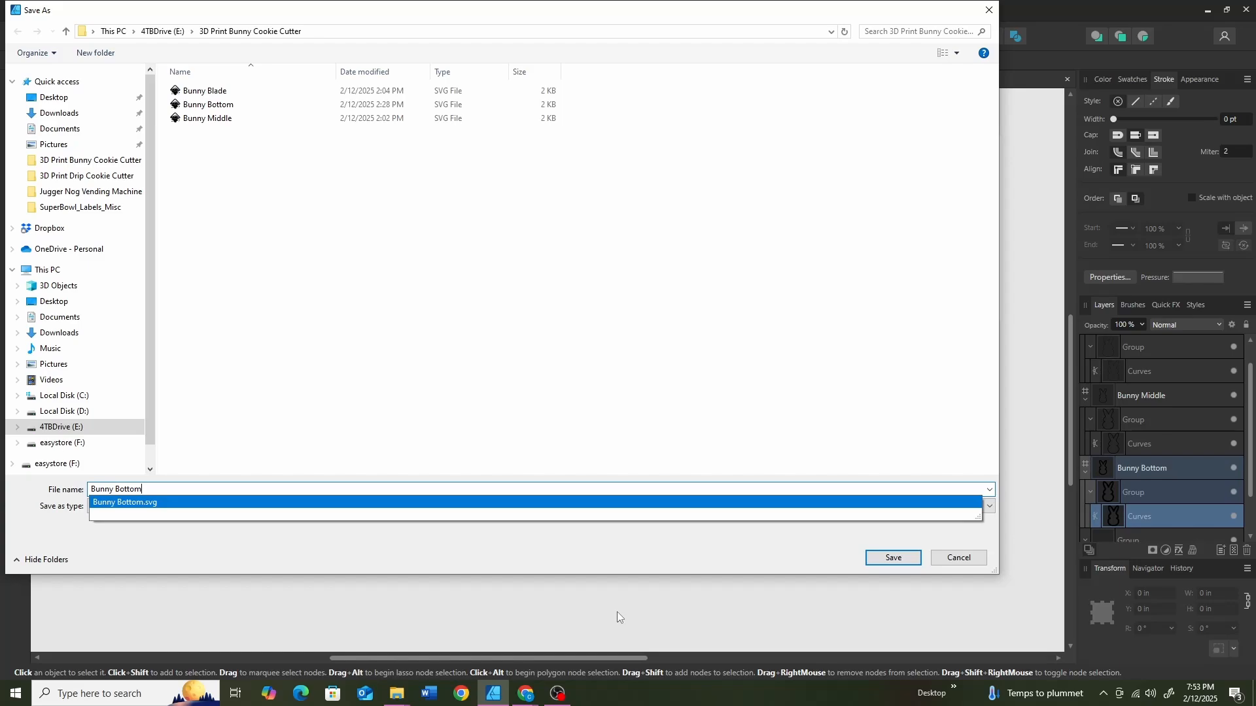
pyautogui.click(887, 561)
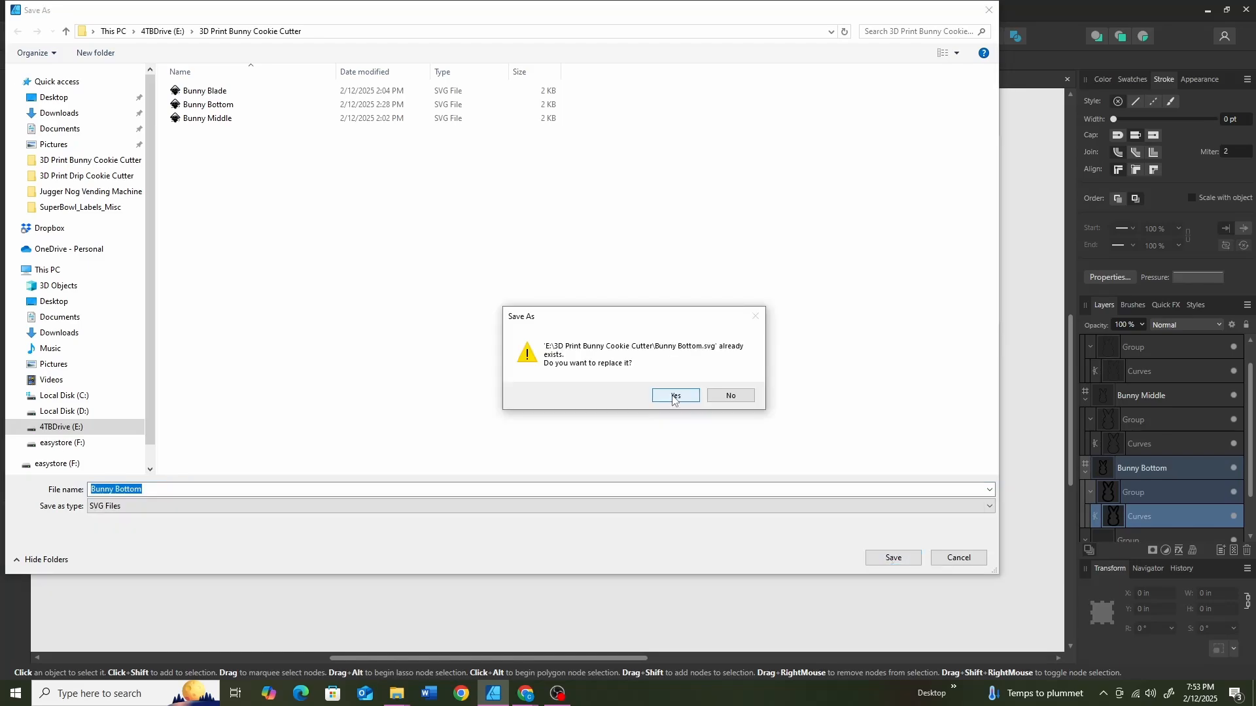
pyautogui.click(595, 395)
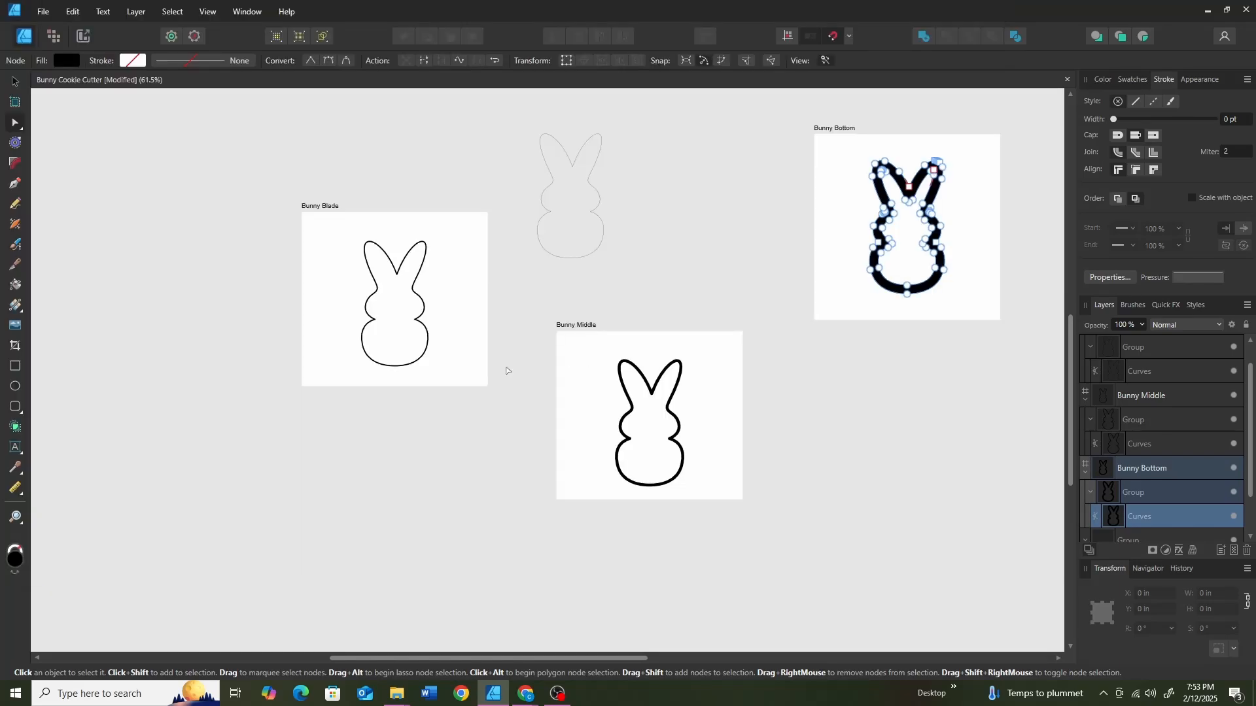
pyautogui.click(858, 303)
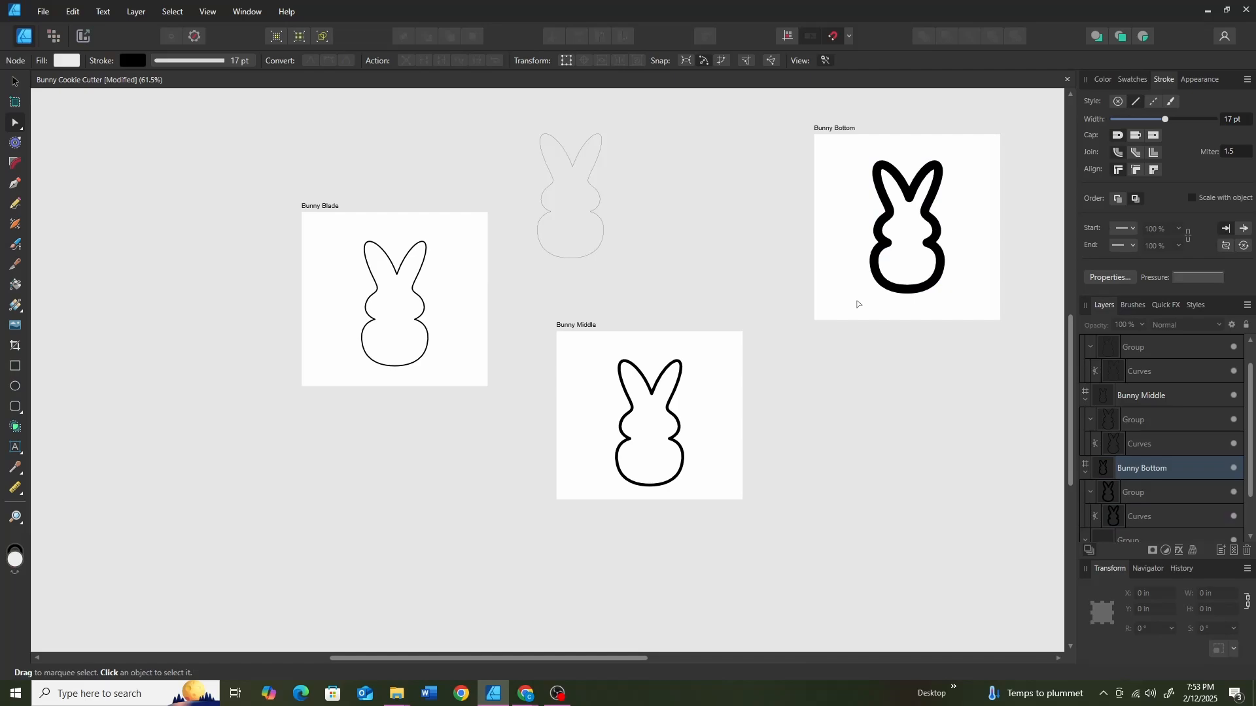
# Export the expanded Bunny Middle curves as SVG (for export) with the area set to Selection Only, replacing the existing Bunny Middle file.
pyautogui.click(678, 421)
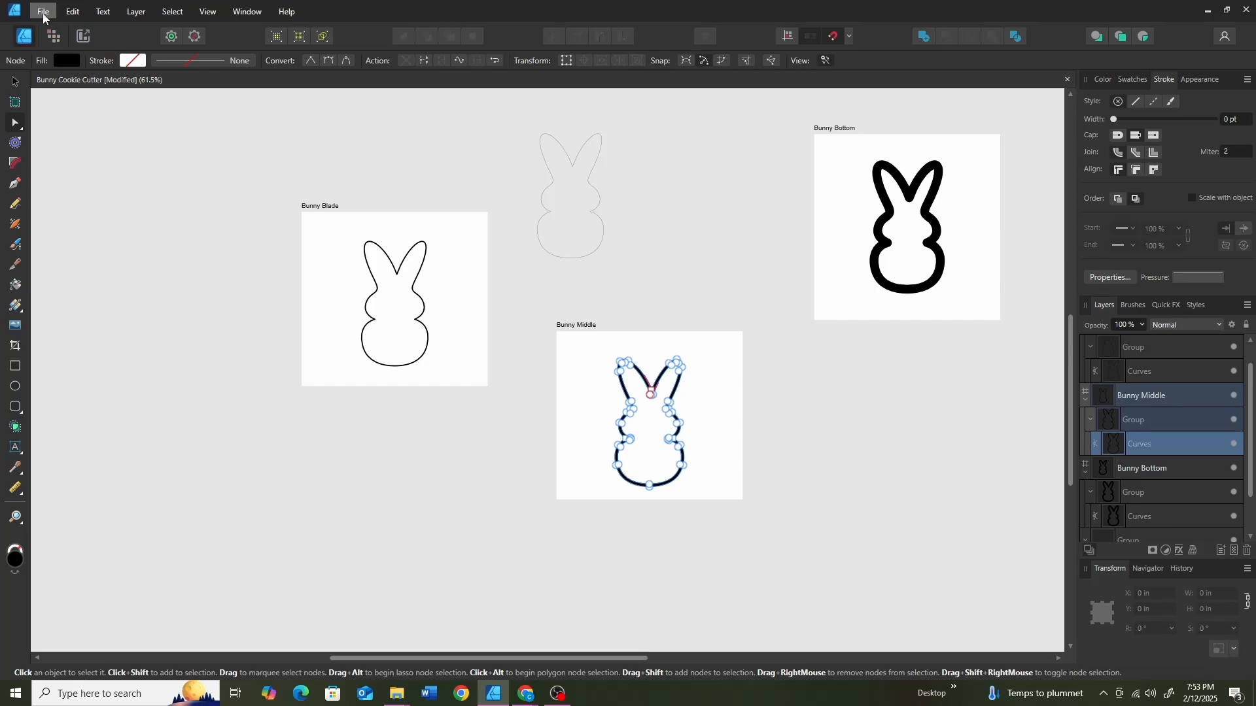
pyautogui.click(43, 13)
pyautogui.click(54, 287)
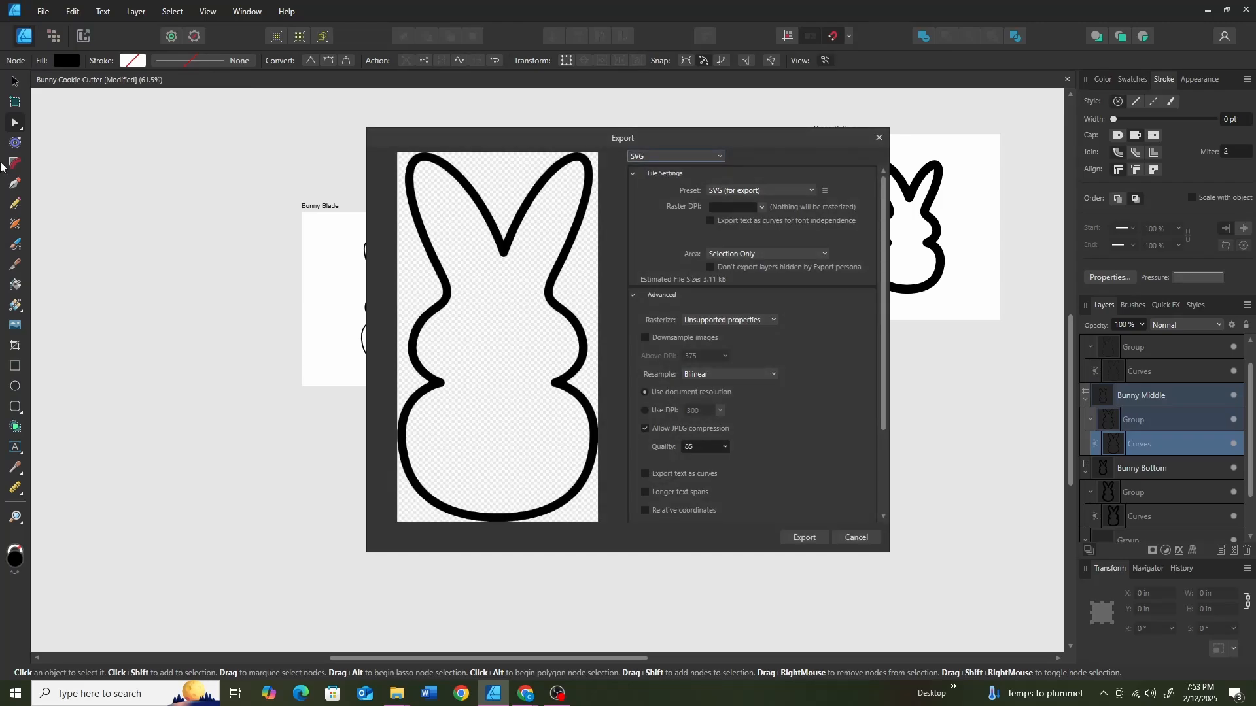
pyautogui.click(680, 156)
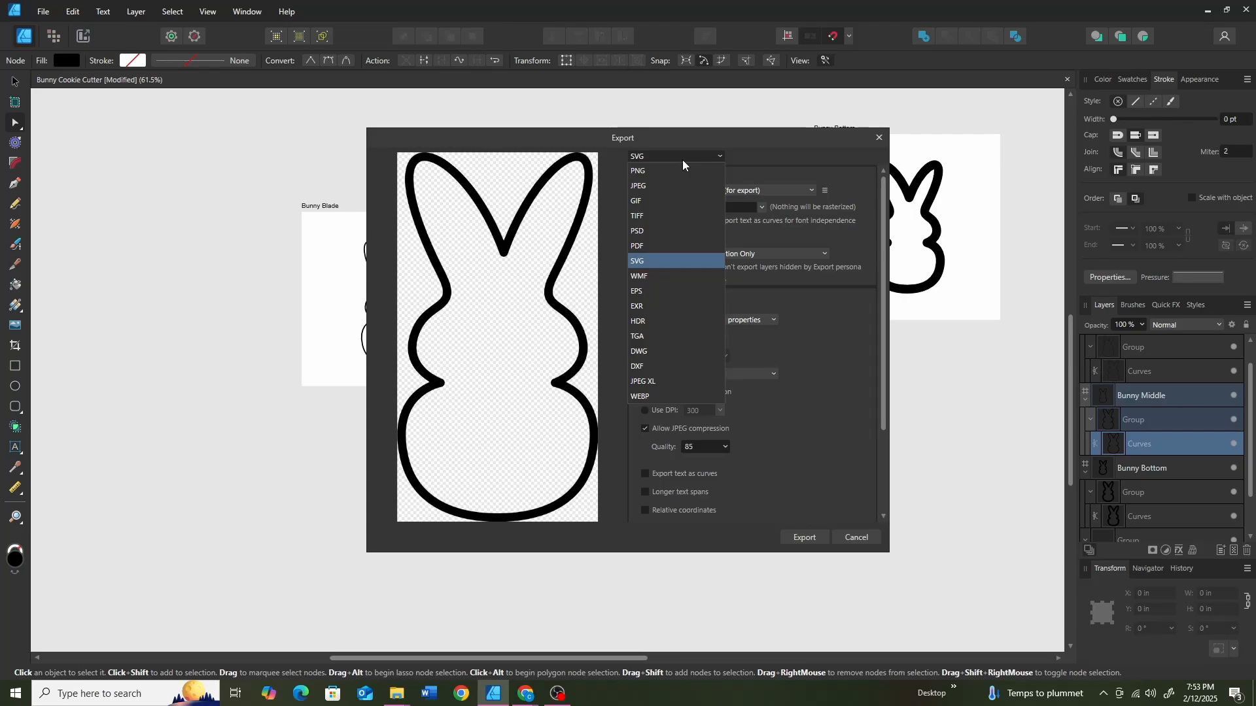
pyautogui.click(808, 190)
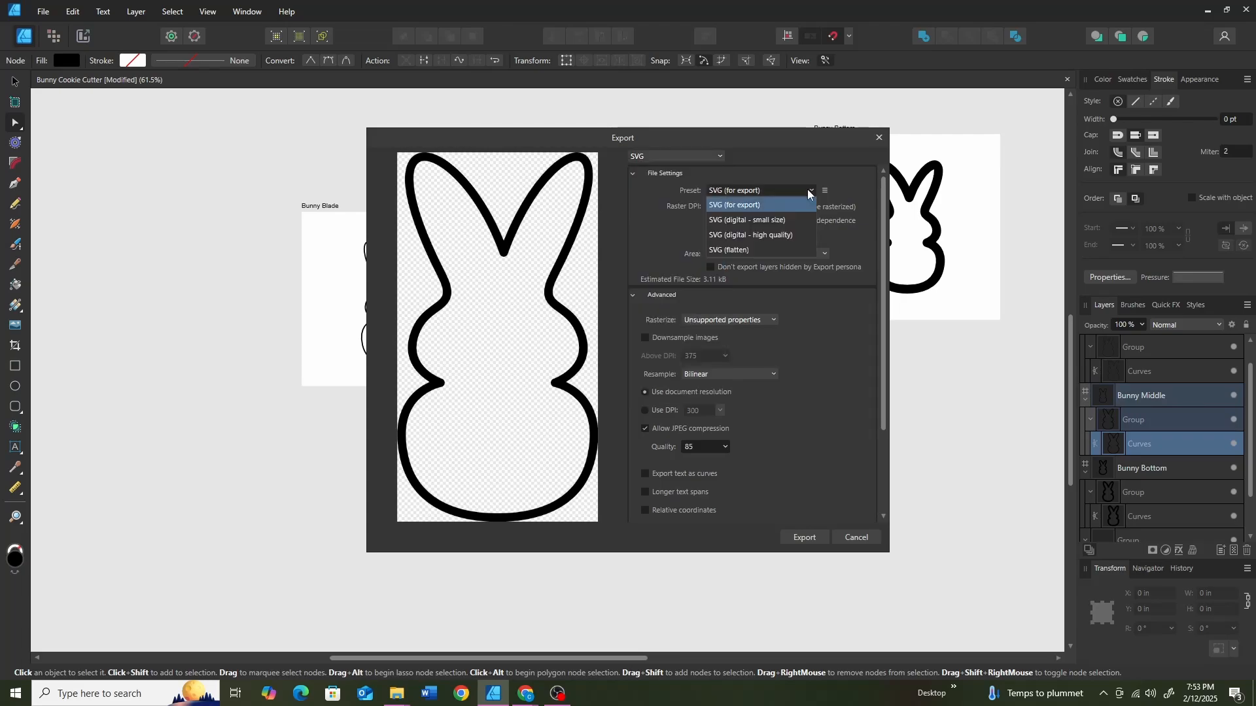
pyautogui.click(742, 204)
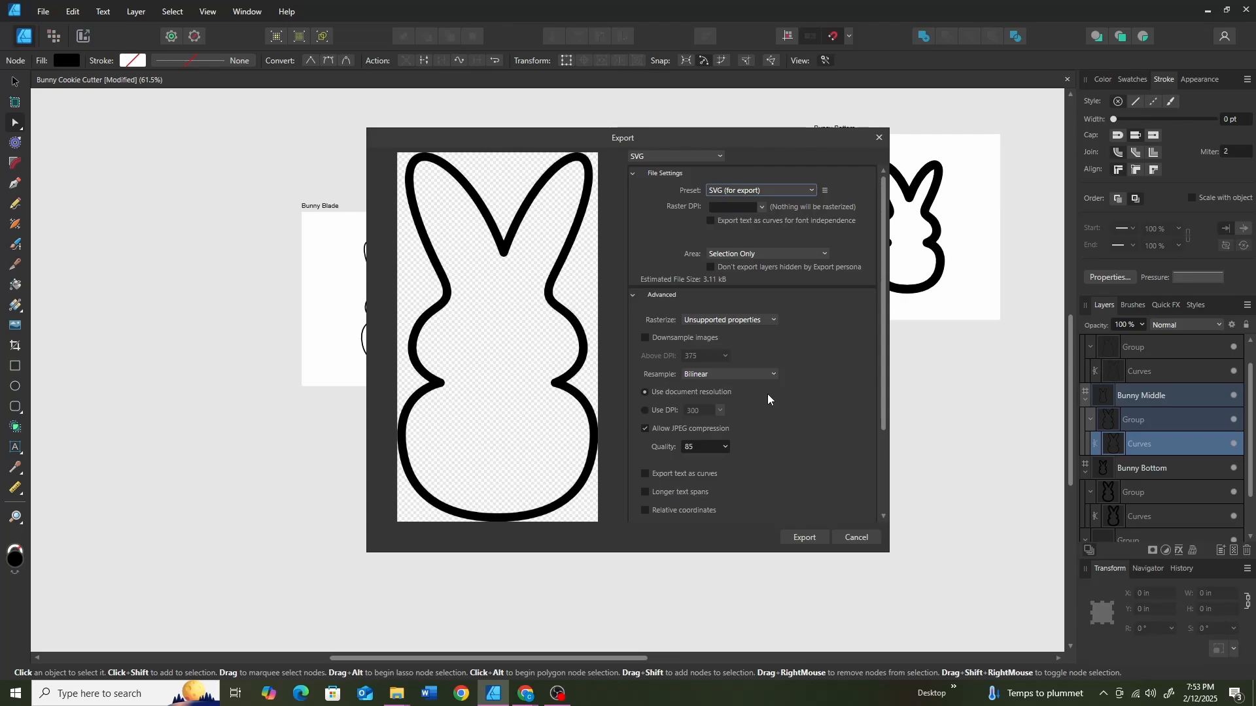
pyautogui.click(743, 254)
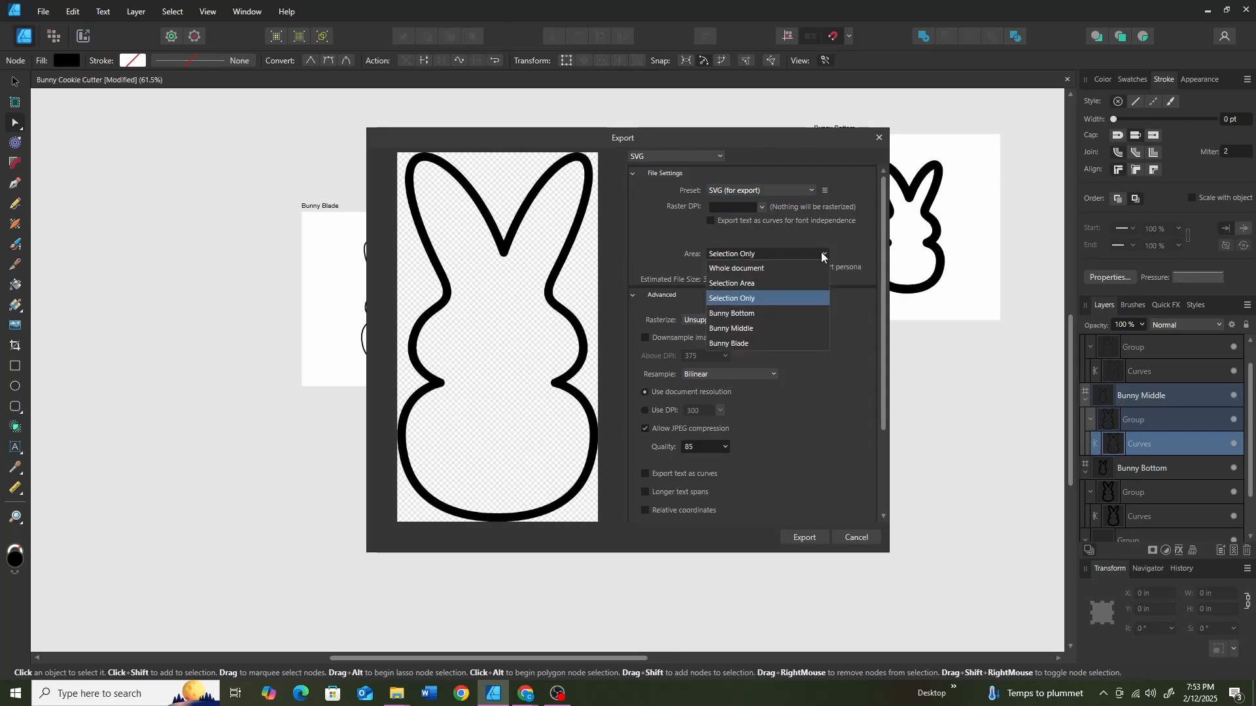
pyautogui.click(743, 299)
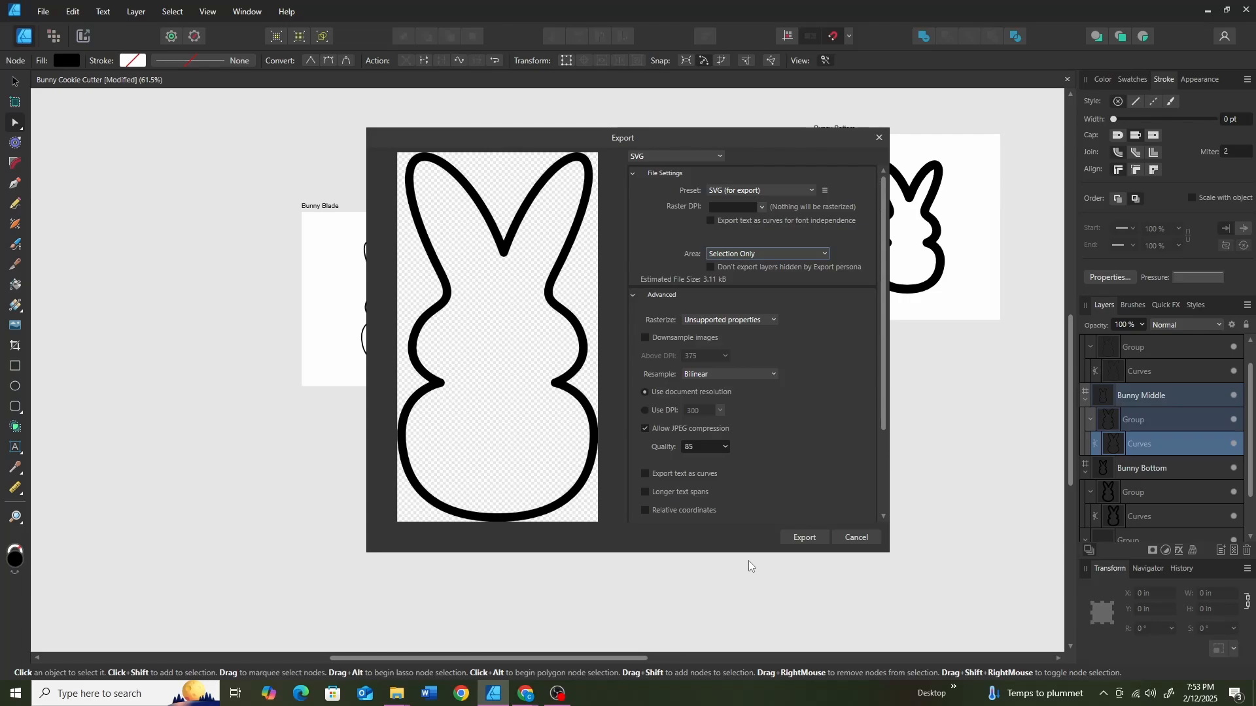
pyautogui.click(804, 537)
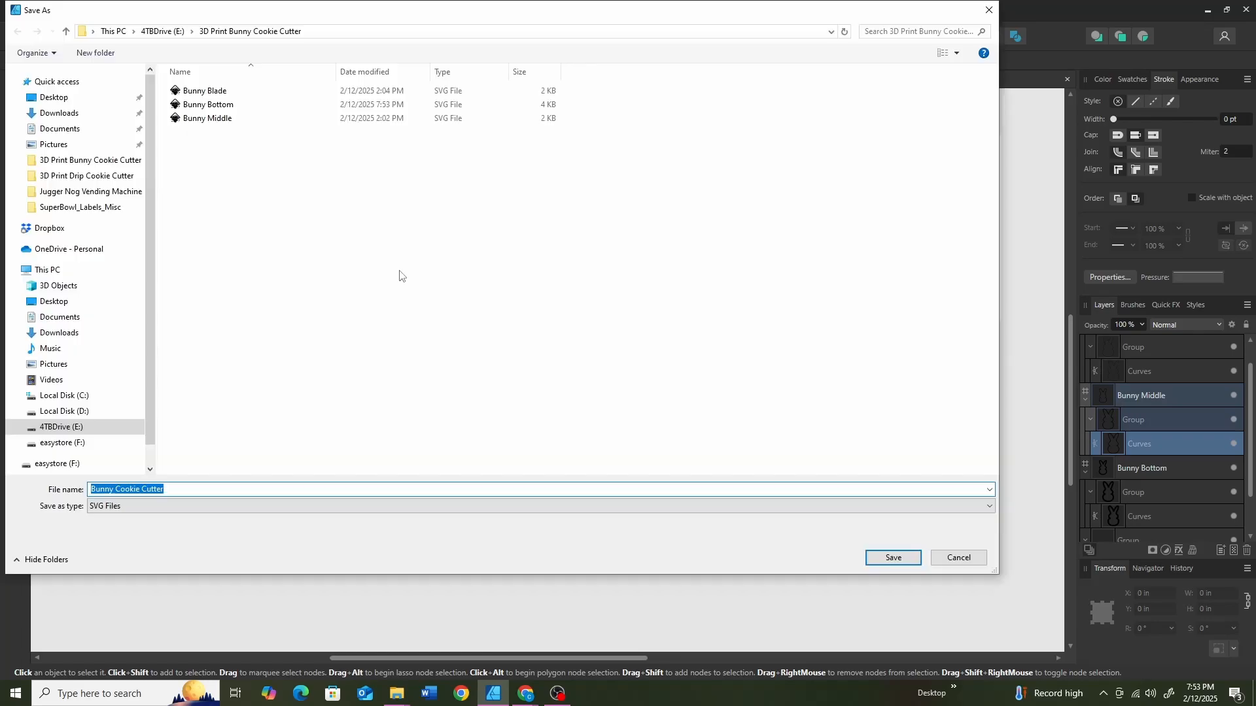
pyautogui.doubleClick(215, 118)
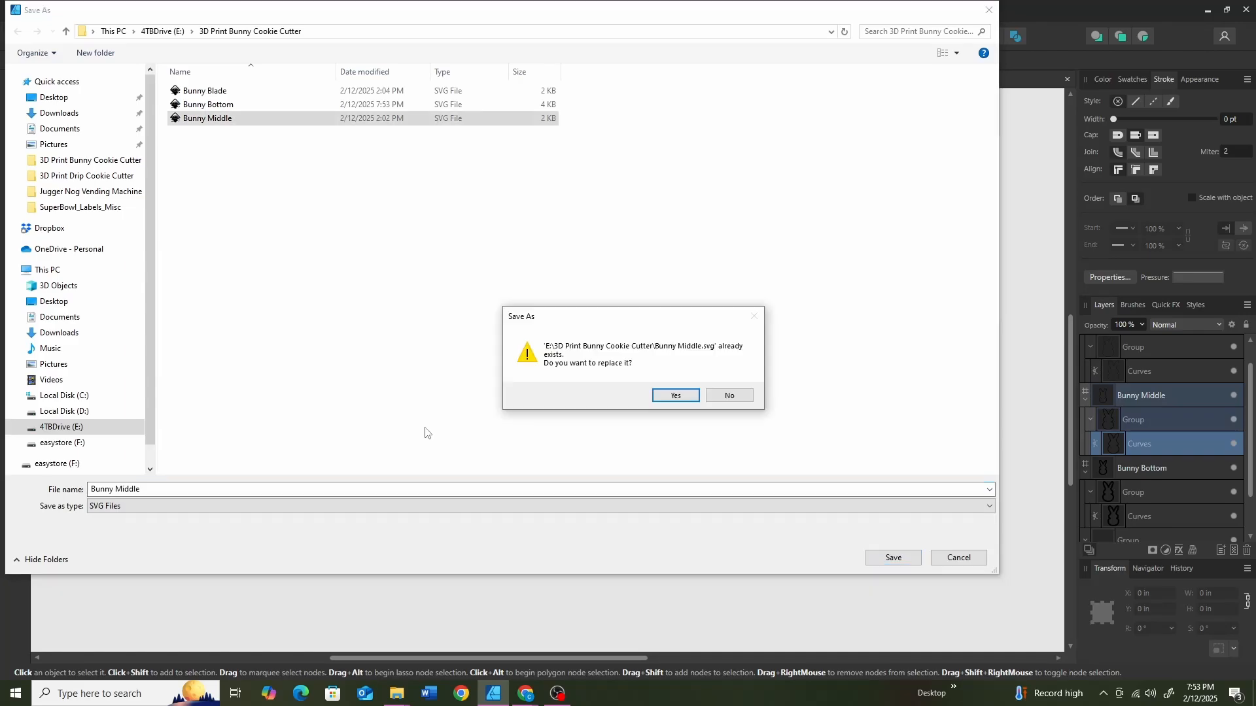
pyautogui.click(677, 397)
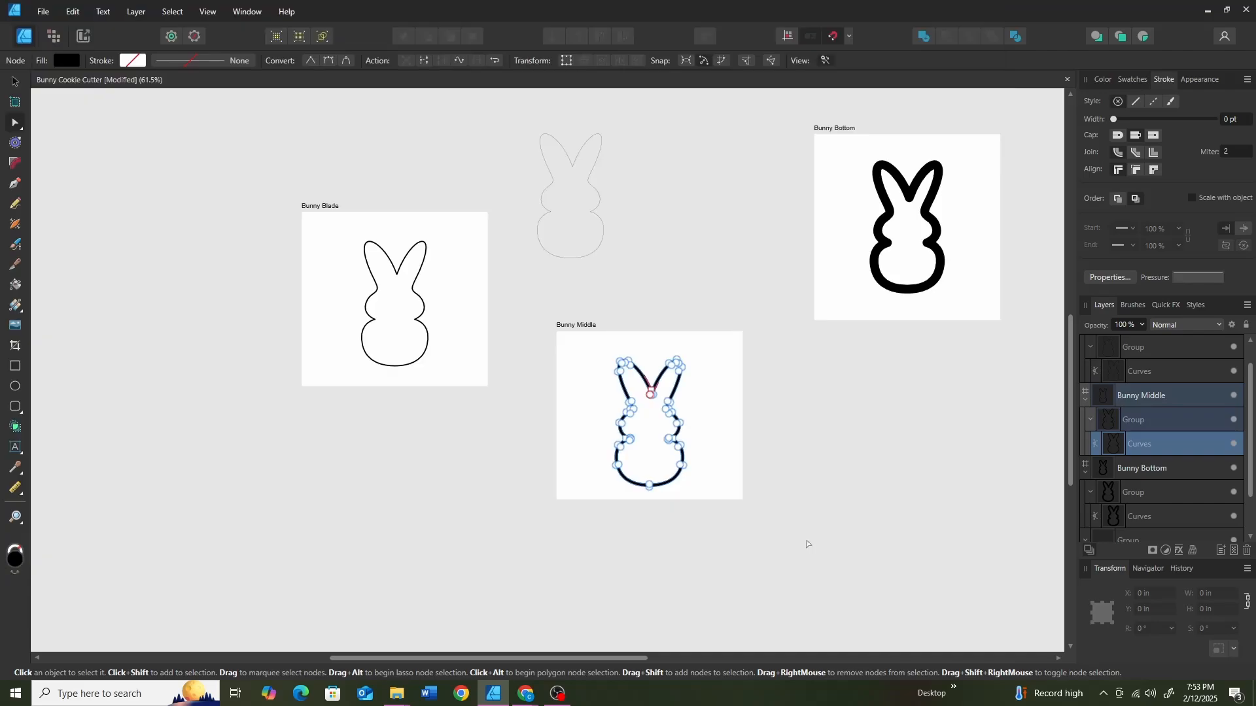
# Export the expanded Bunny Blade curves as an SVG, replacing the existing Bunny Blade file.
pyautogui.click(380, 364)
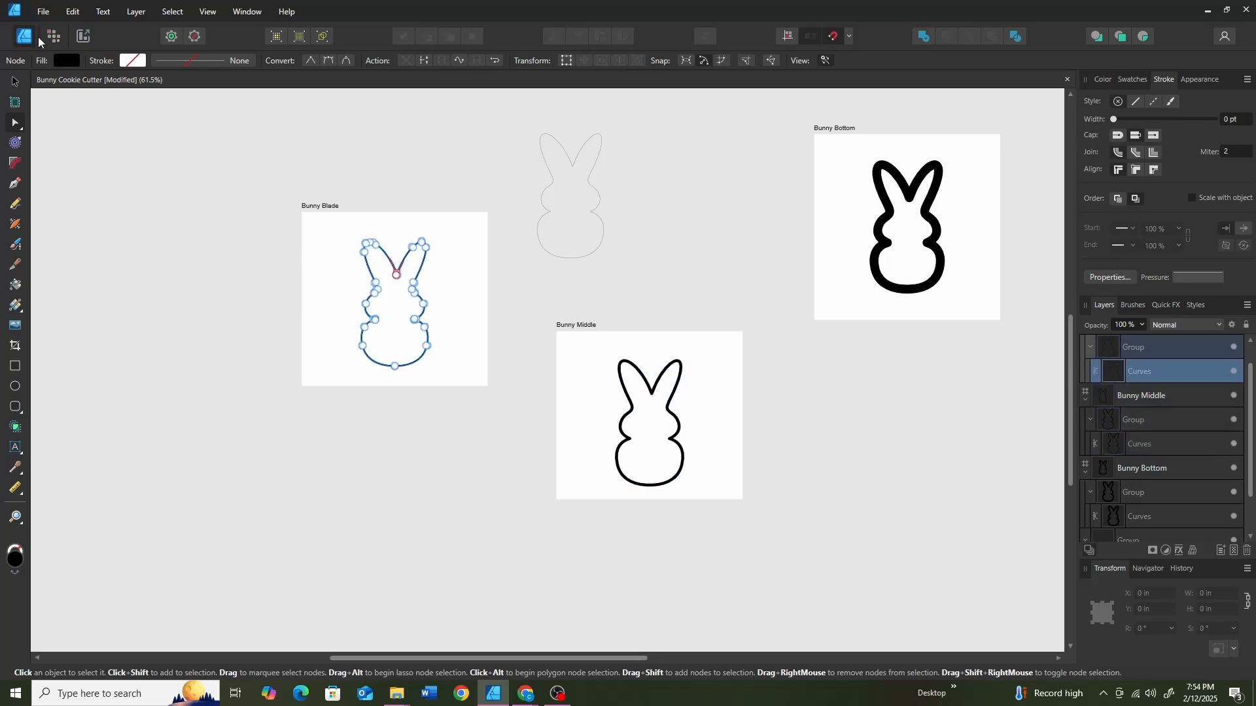
pyautogui.click(41, 11)
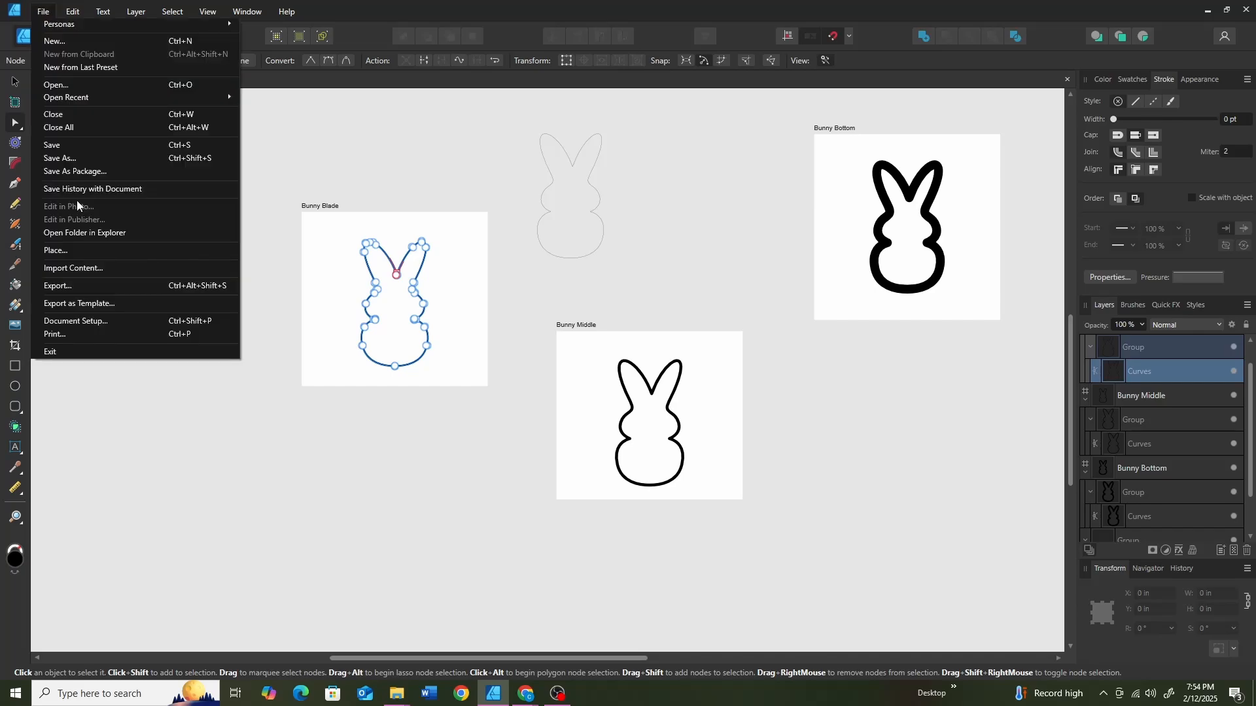
pyautogui.click(58, 281)
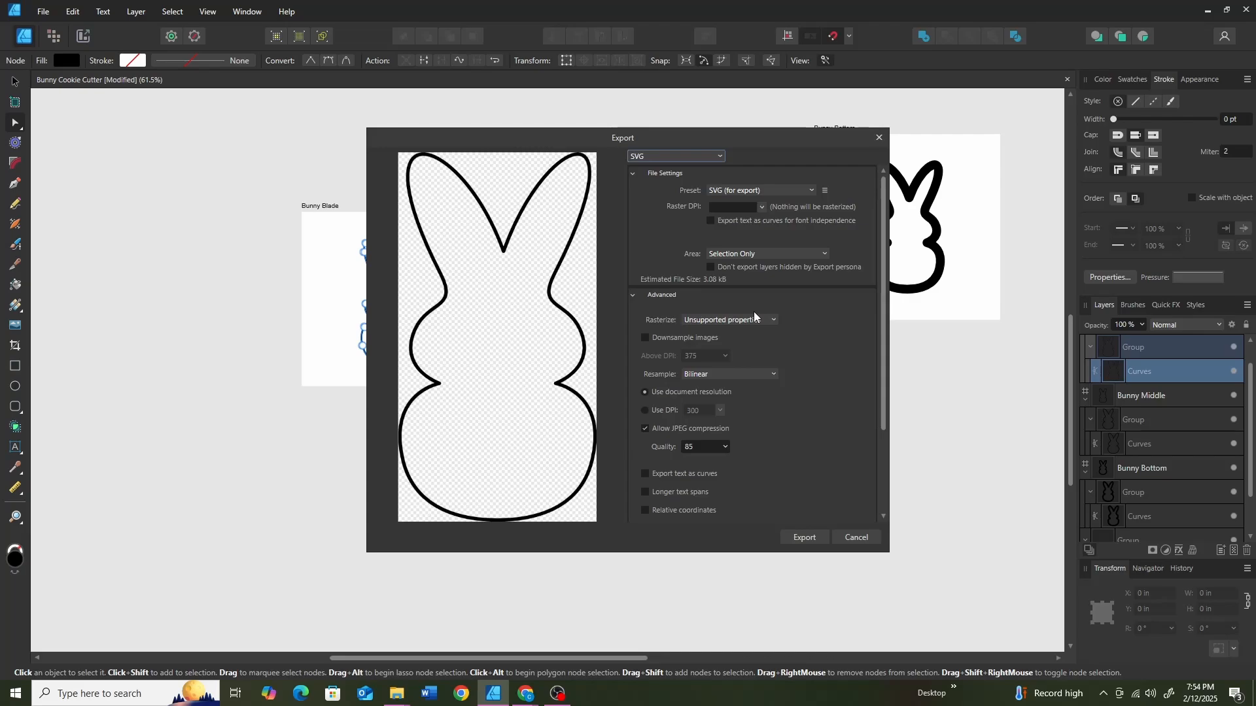
pyautogui.click(801, 535)
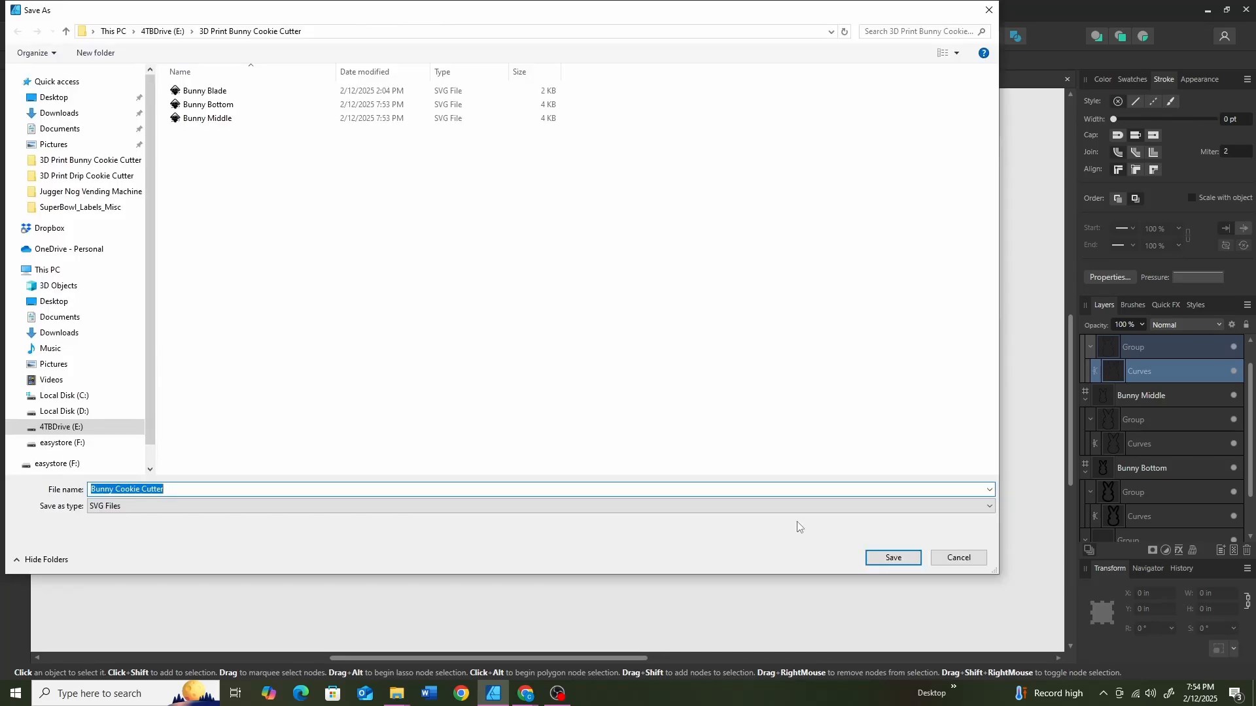
pyautogui.click(218, 92)
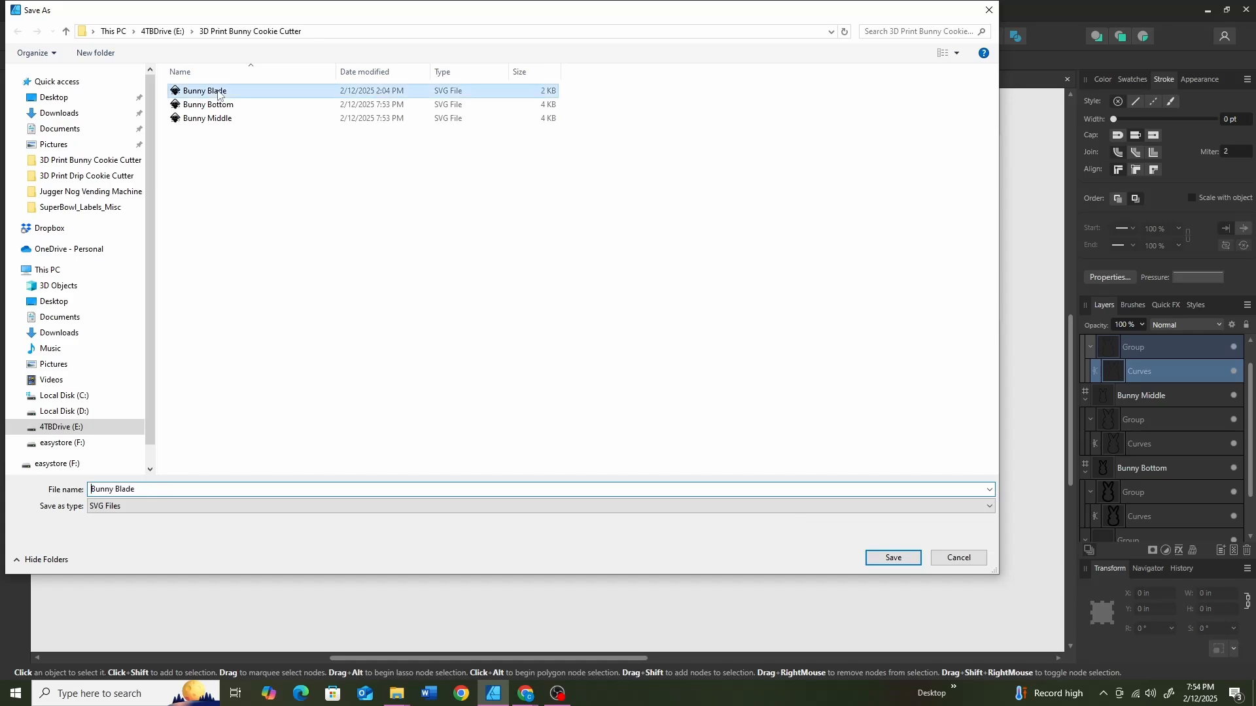
pyautogui.click(894, 558)
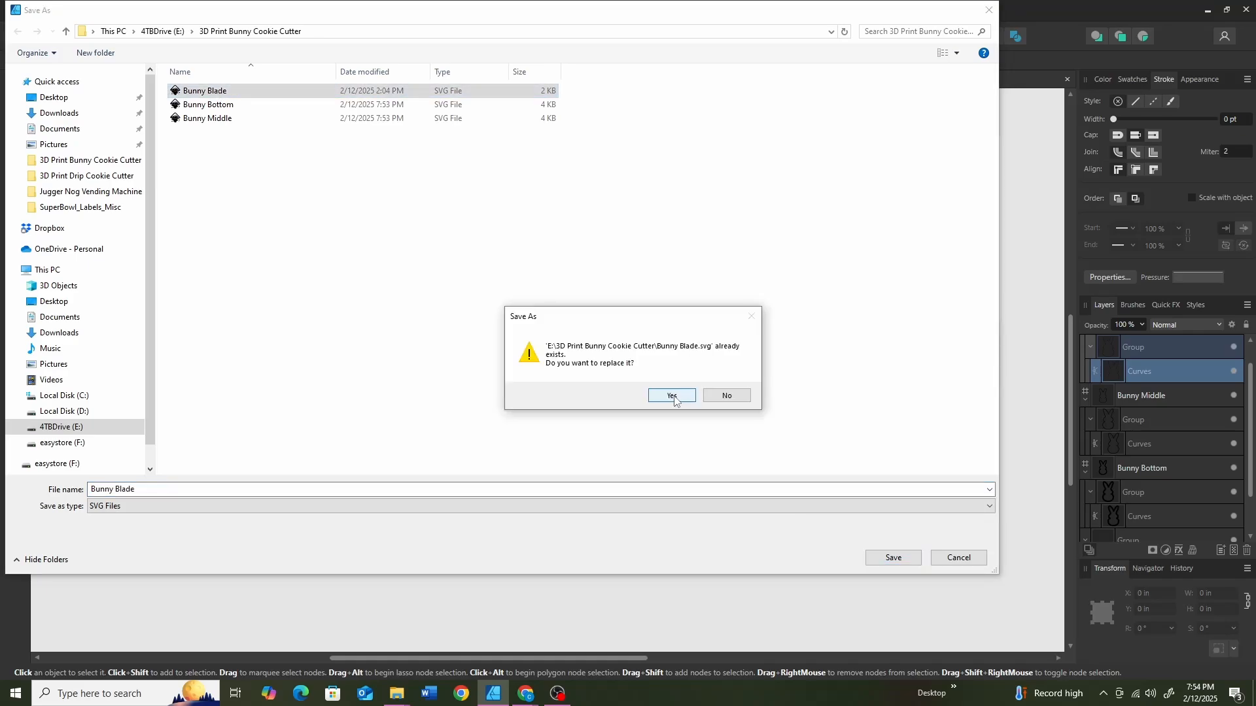
pyautogui.click(672, 396)
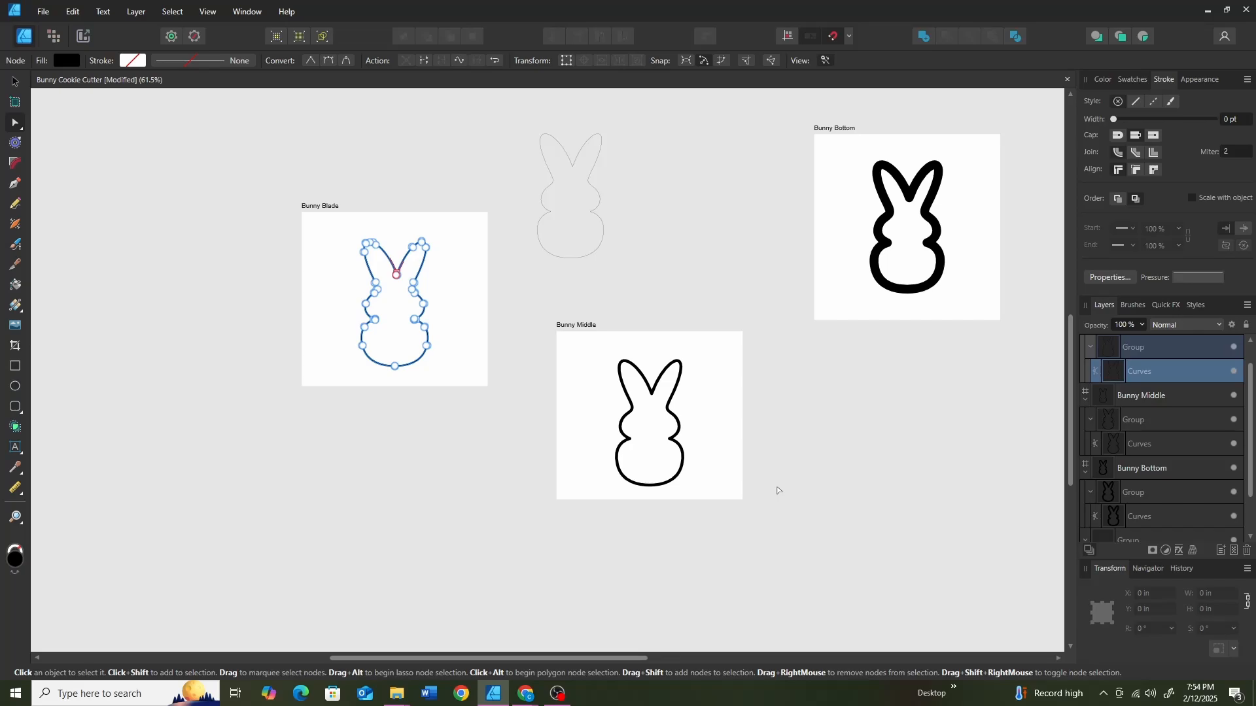
# Switch to Tinkercad in the browser and rename the new design as Bunny Cookie Cutter.
pyautogui.moveTo(525, 697)
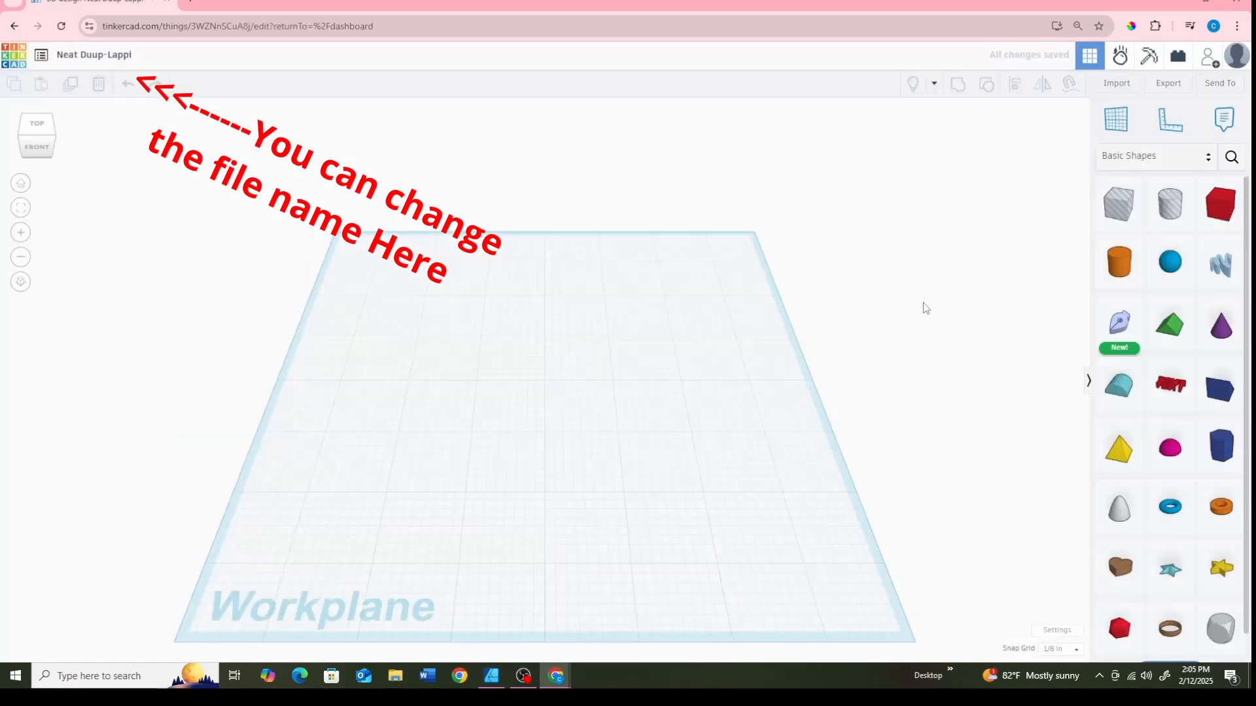
pyautogui.click(120, 54)
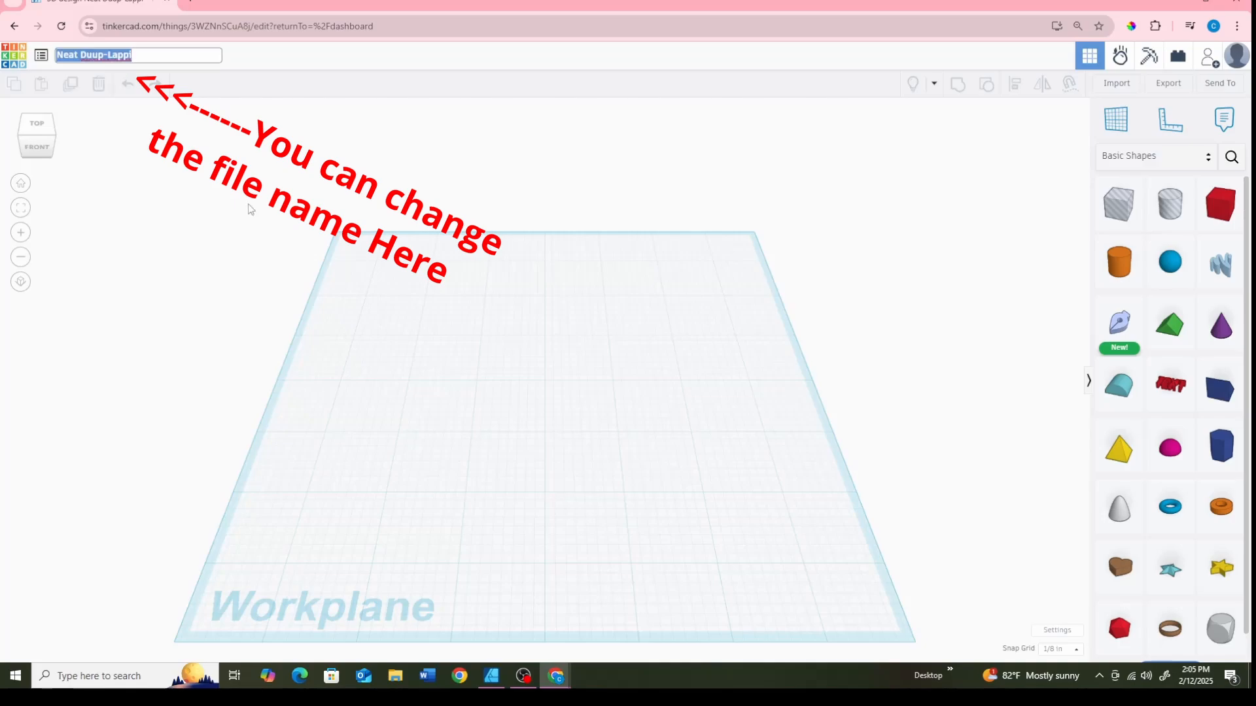
pyautogui.write('Bunny Co')
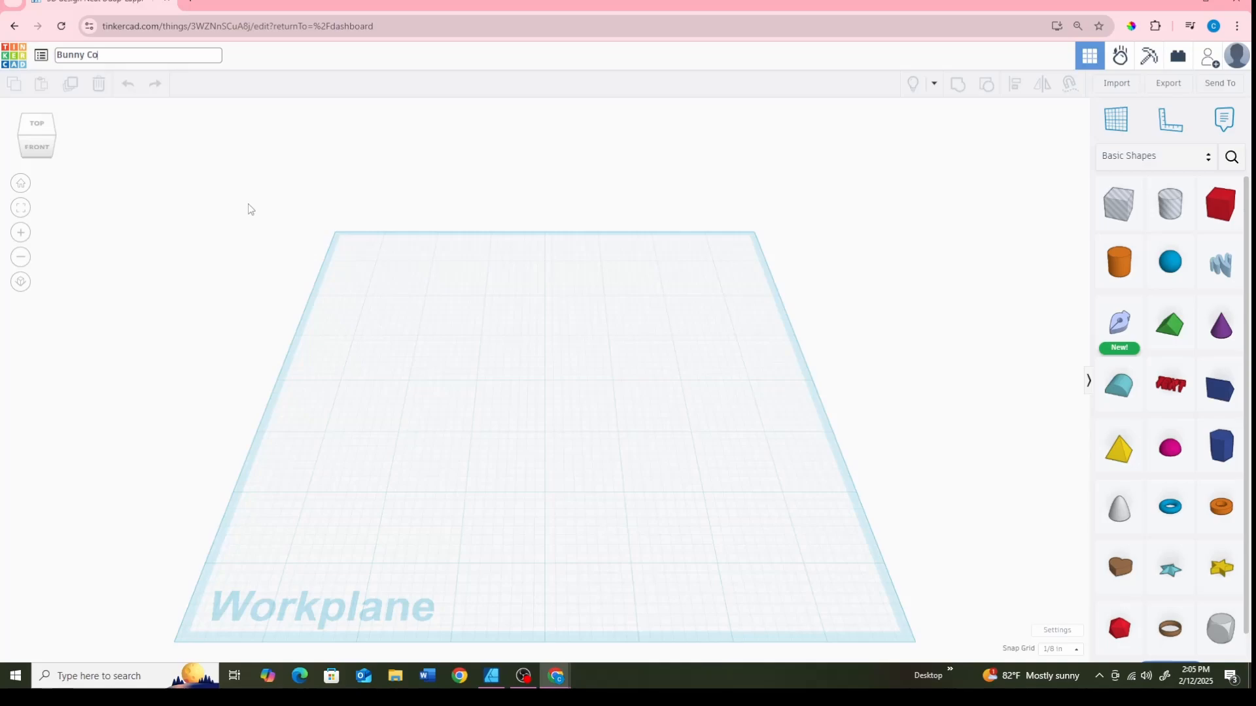
pyautogui.write('okie Cutter')
pyautogui.press('Return')
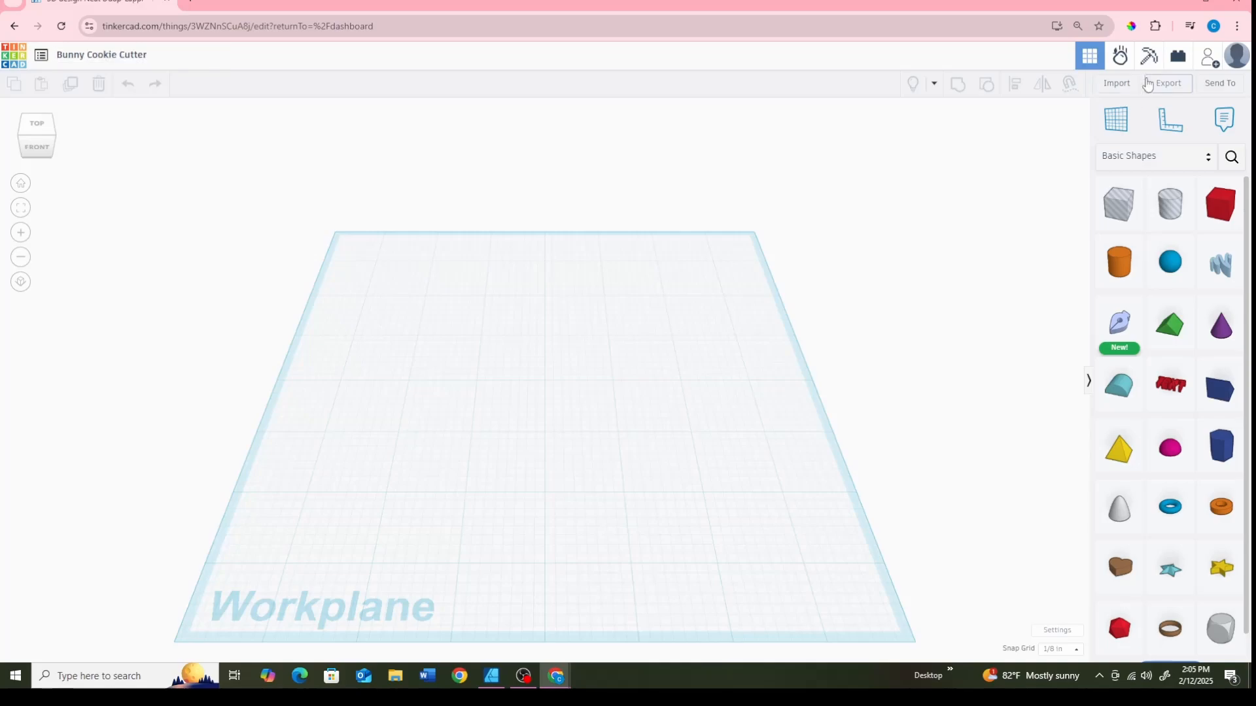
pyautogui.click(1117, 83)
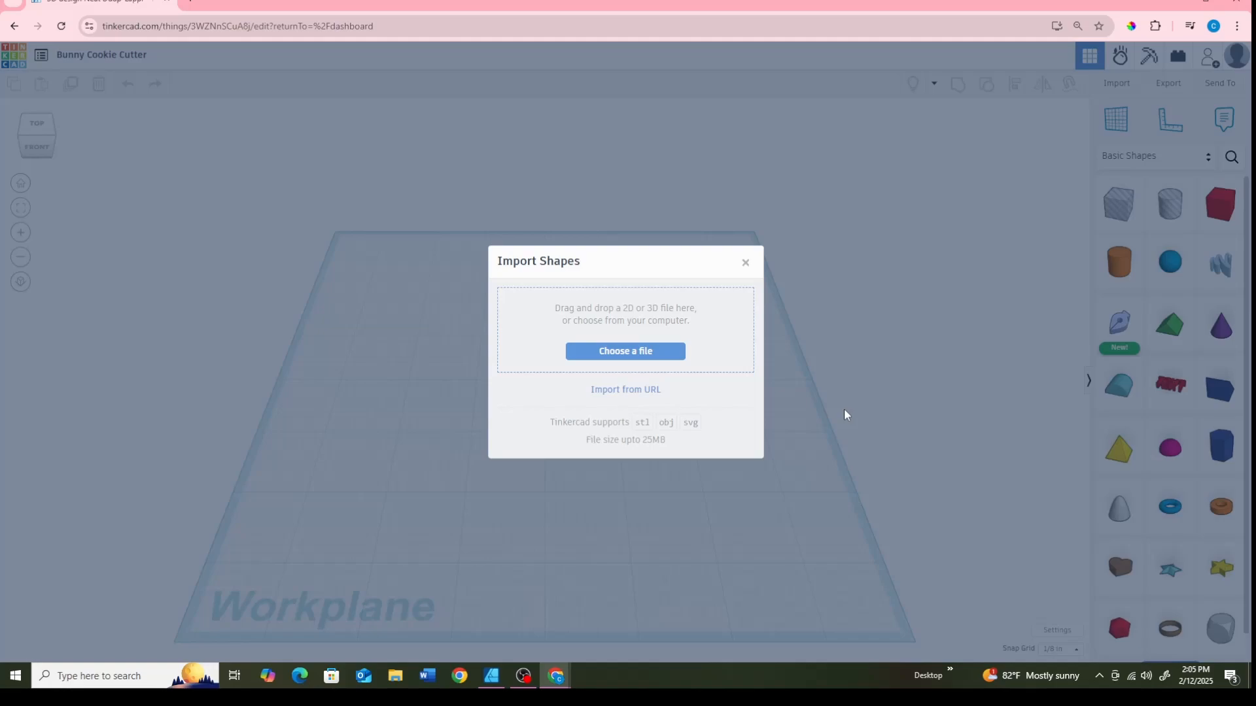
pyautogui.click(601, 357)
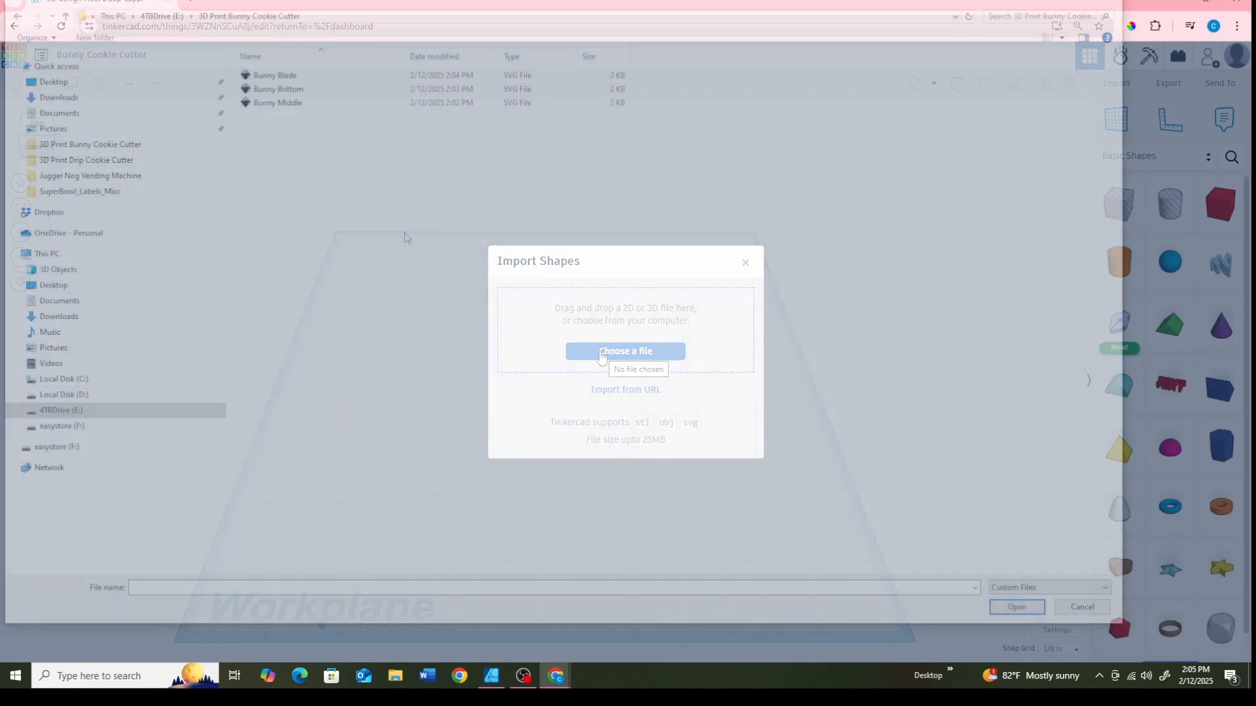
pyautogui.click(278, 90)
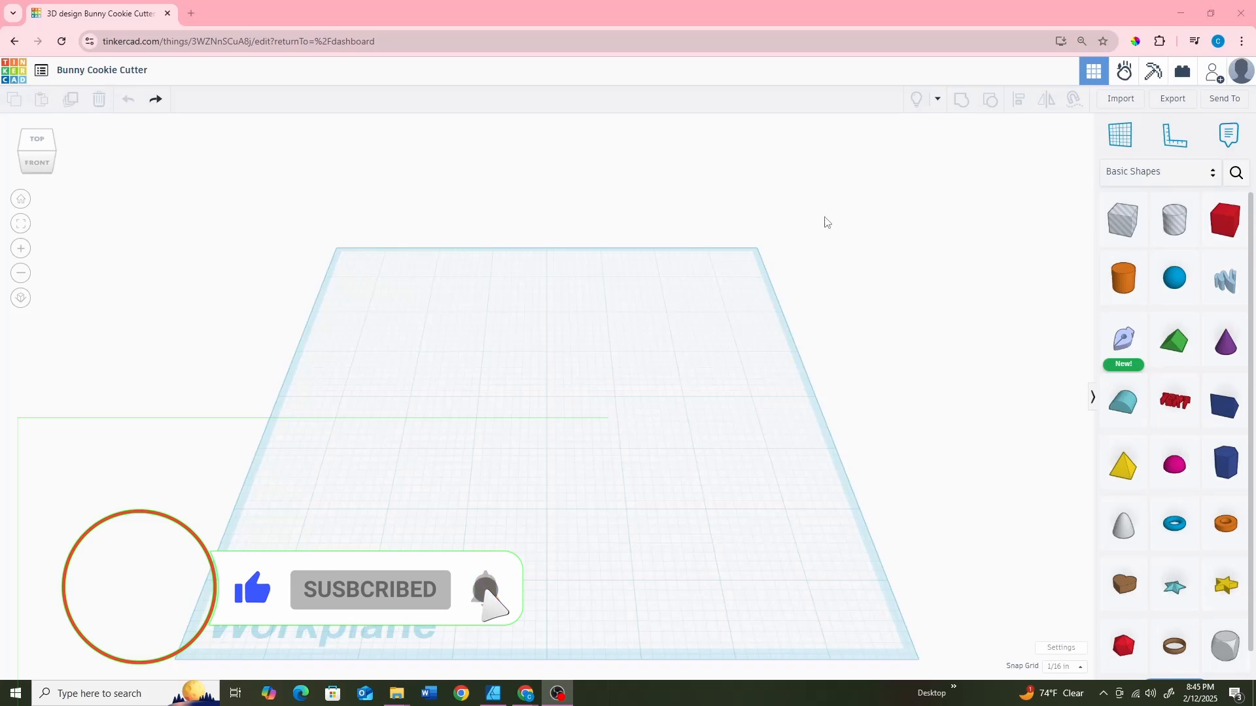
# Import Bunny Bottom.svg from the 3D Print Bunny Cookie Cutter folder at 10% scale, centered on the artboard.
pyautogui.click(1126, 101)
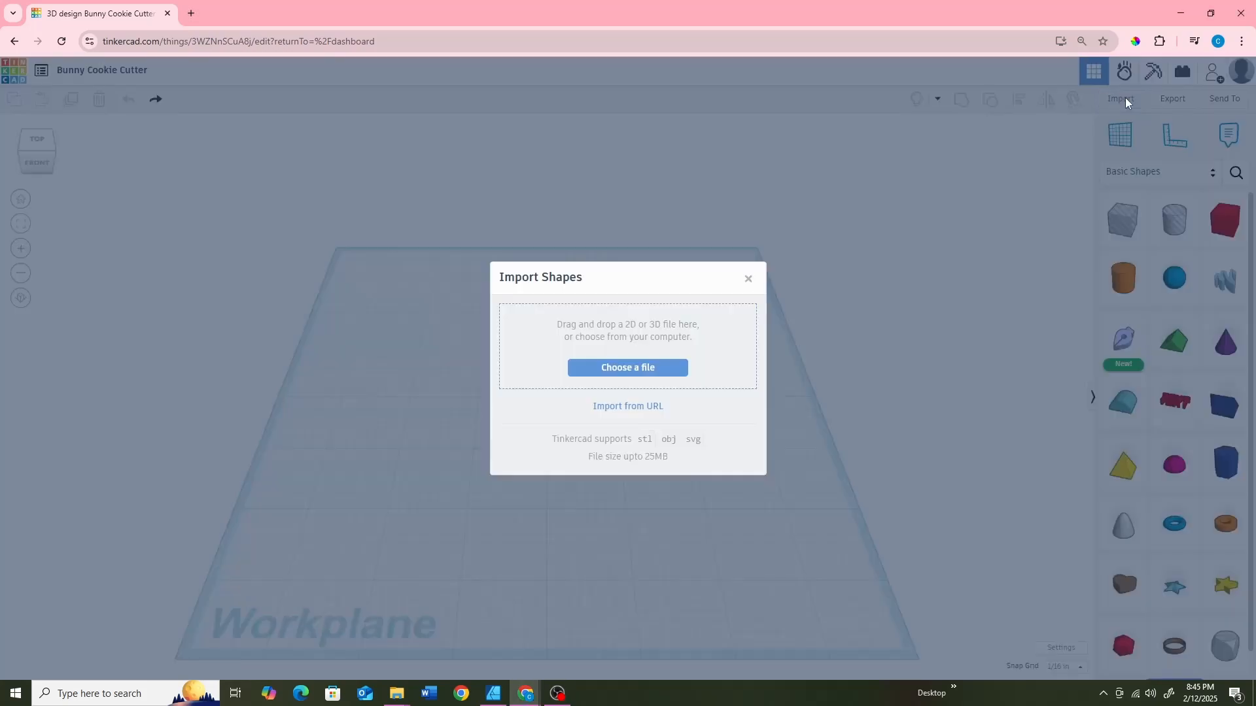
pyautogui.click(630, 370)
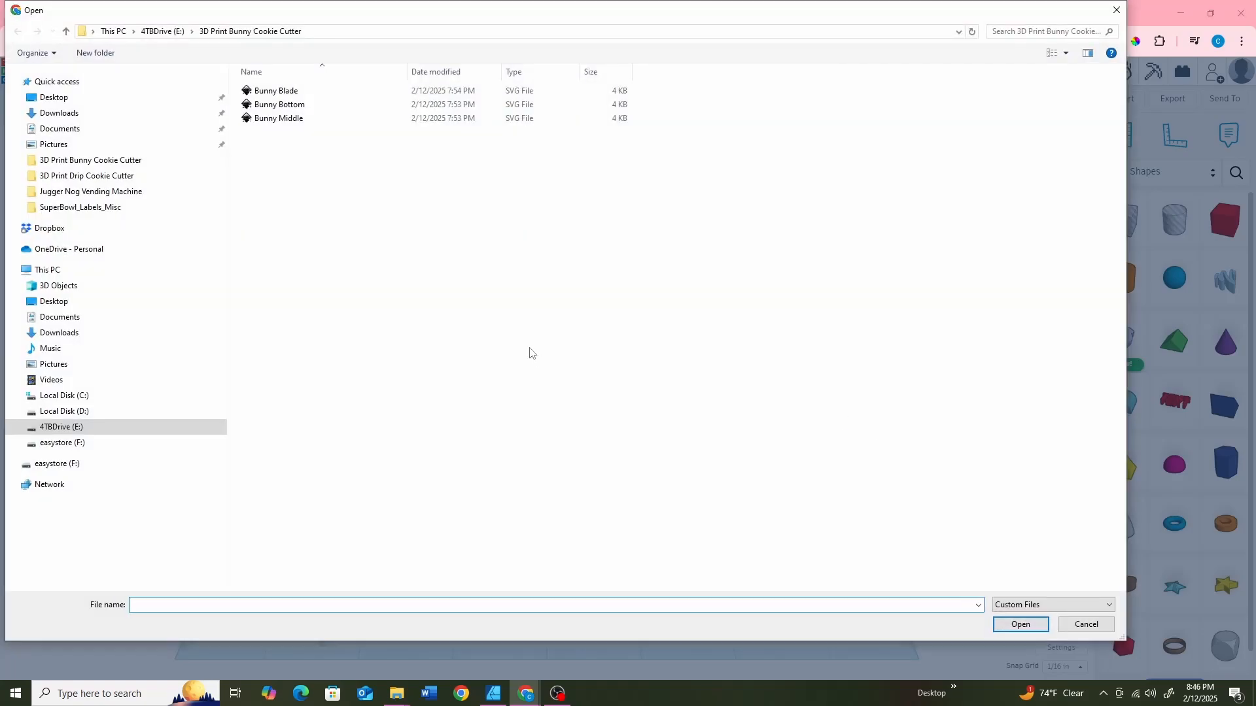
pyautogui.click(283, 104)
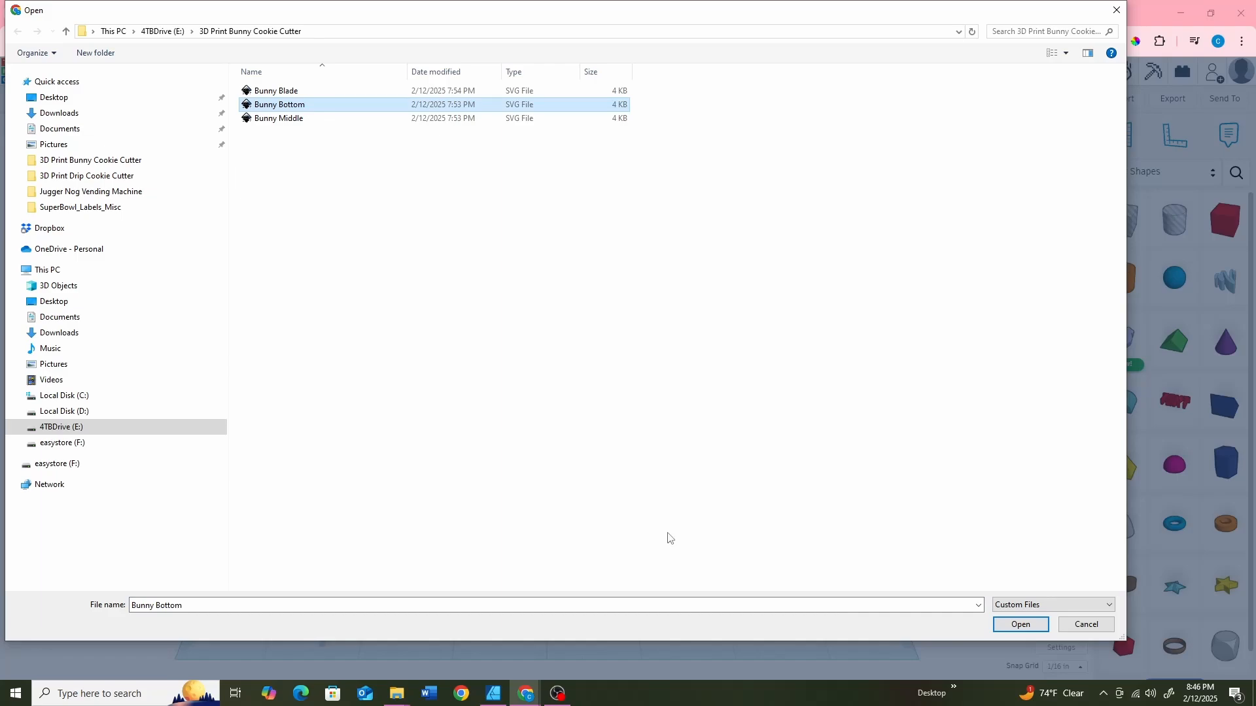
pyautogui.click(1020, 625)
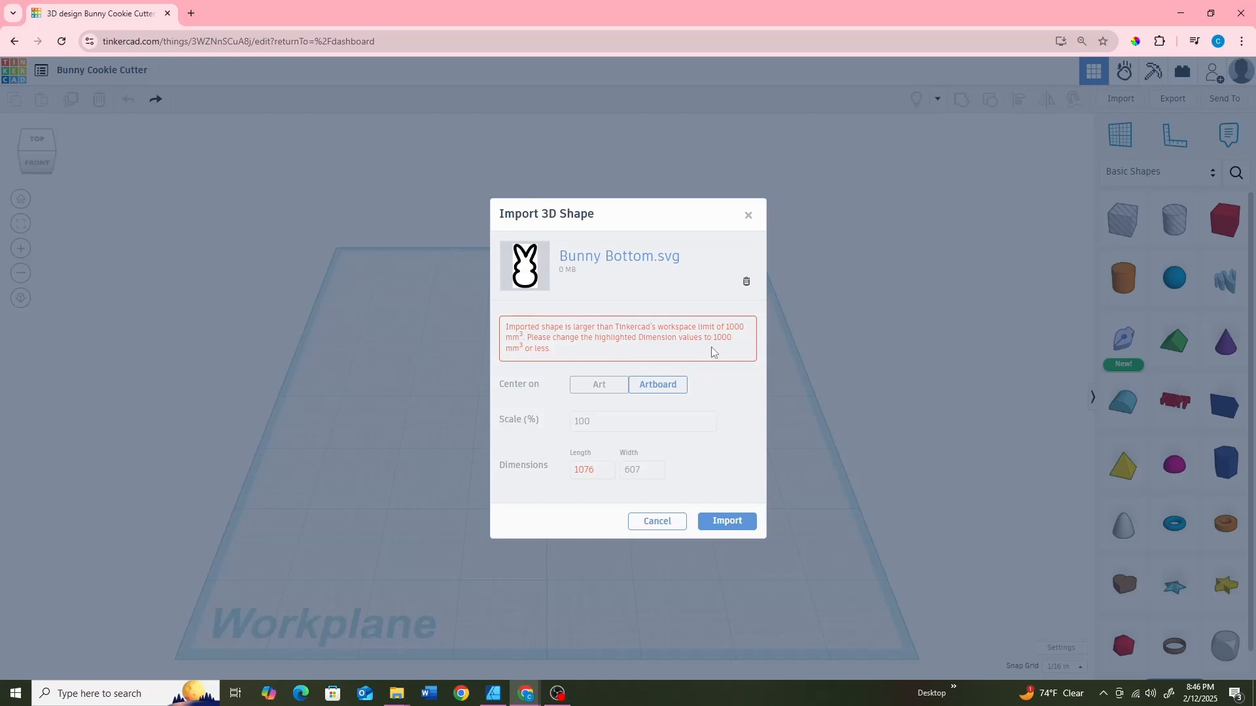
pyautogui.click(605, 417)
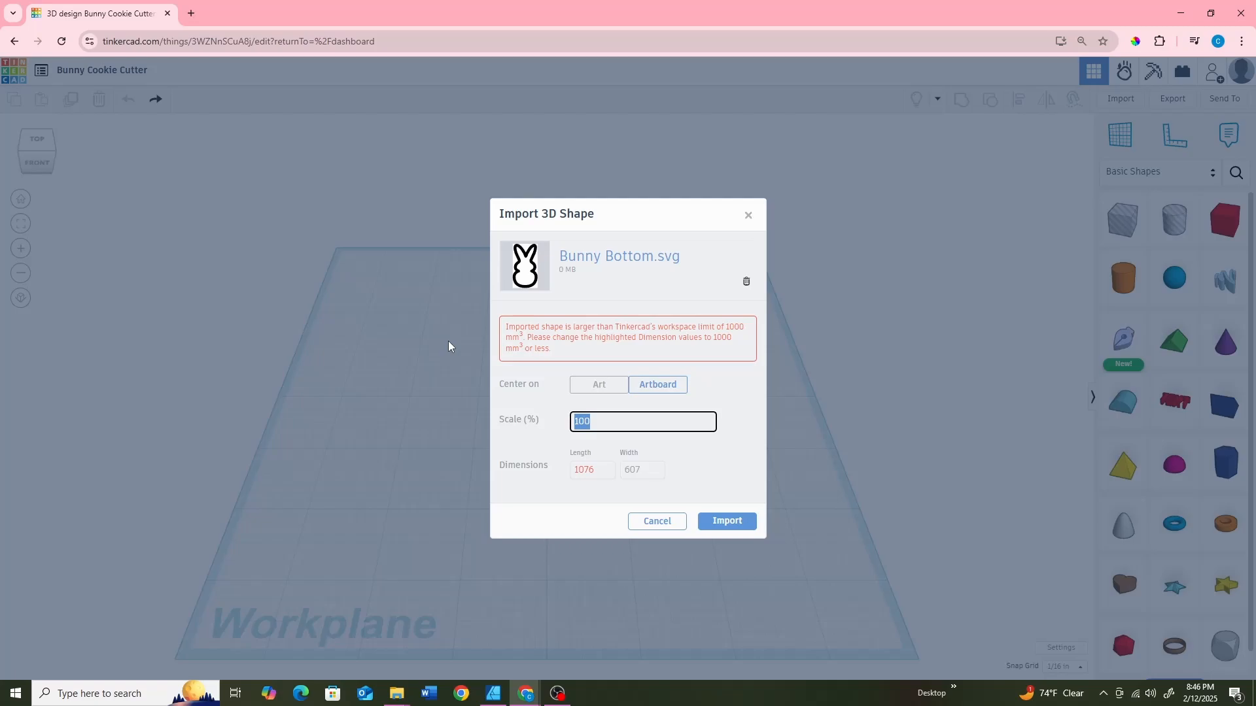
pyautogui.write('10')
pyautogui.click(718, 492)
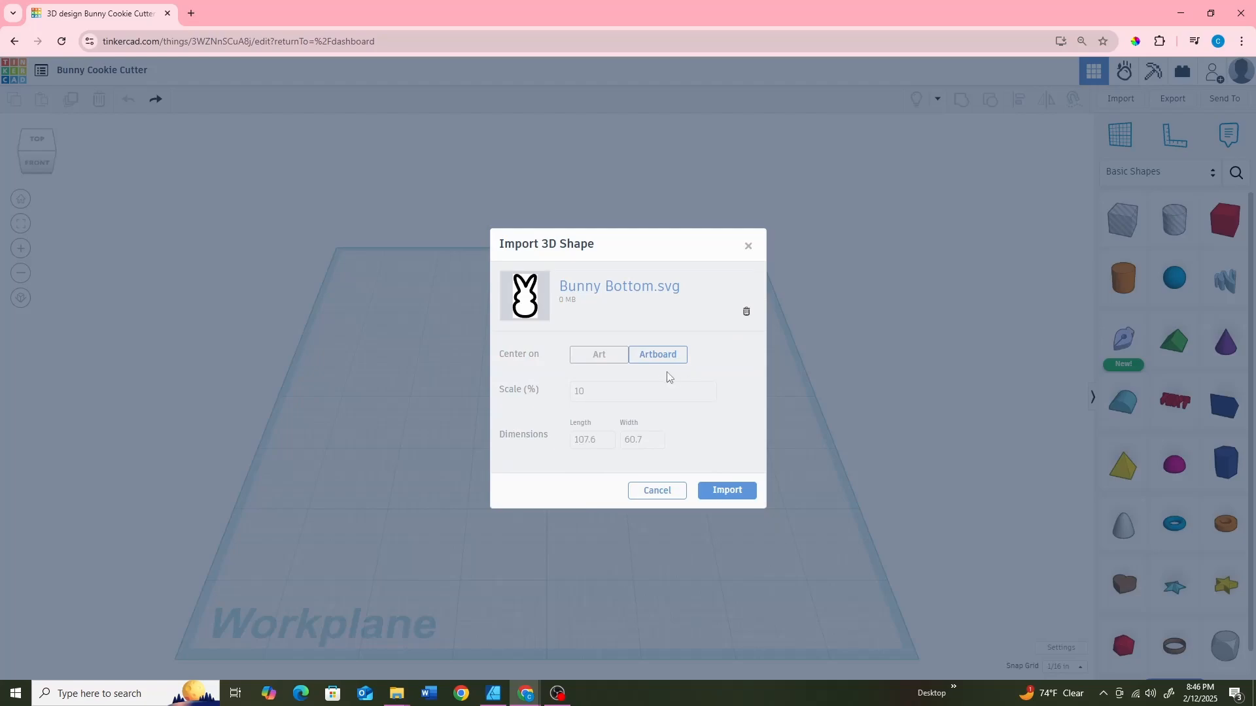
pyautogui.click(732, 498)
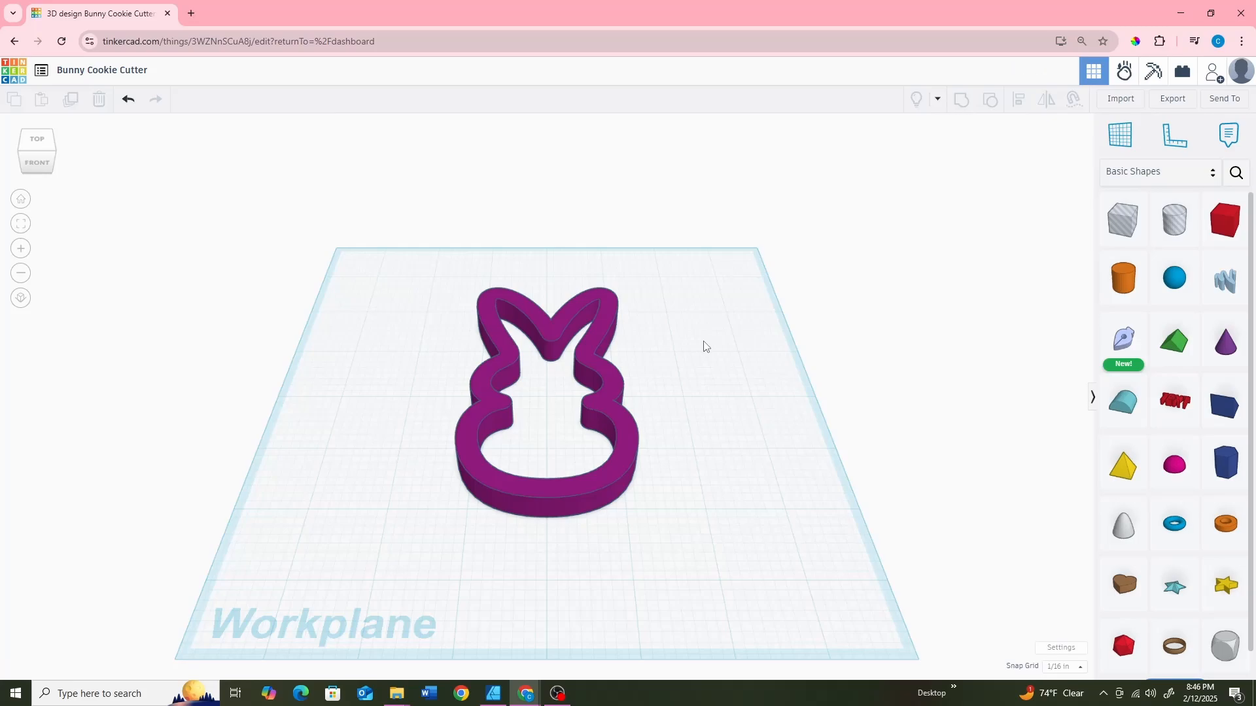
# Reduce the height of the imported bunny bottom shape to 0.063 in.
pyautogui.moveTo(742, 450); pyautogui.dragTo(737, 406, button='right')
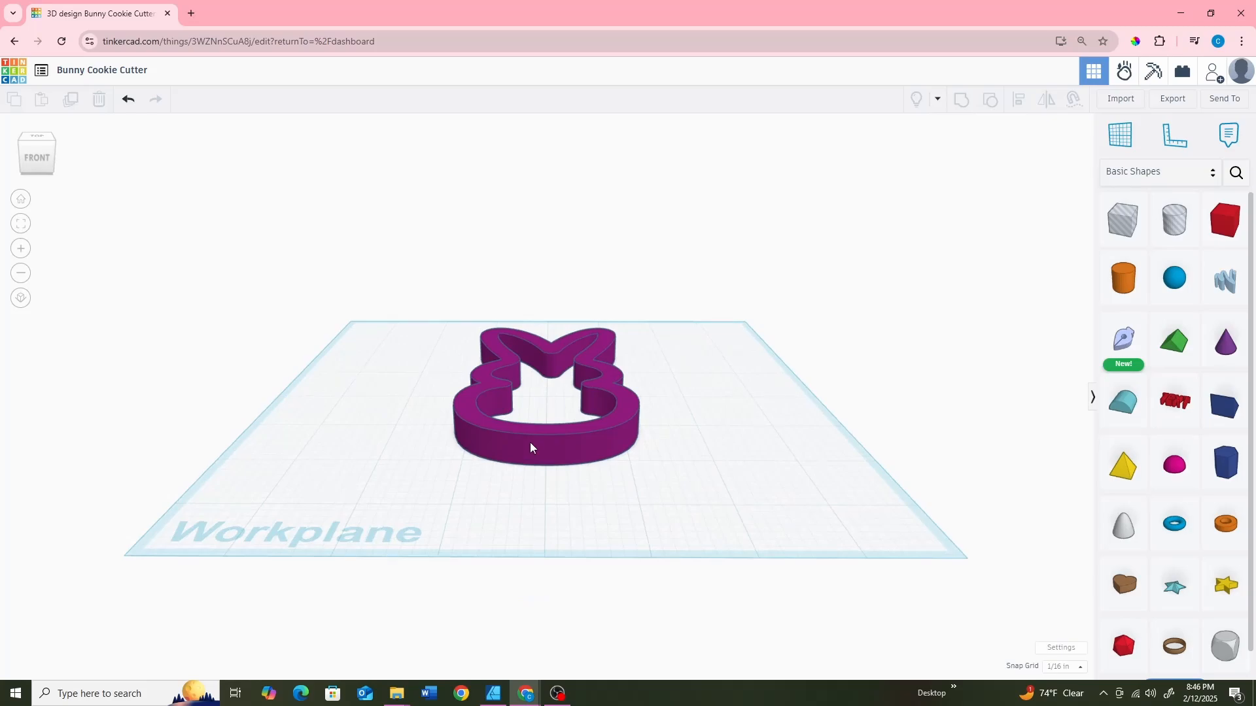
pyautogui.click(527, 448)
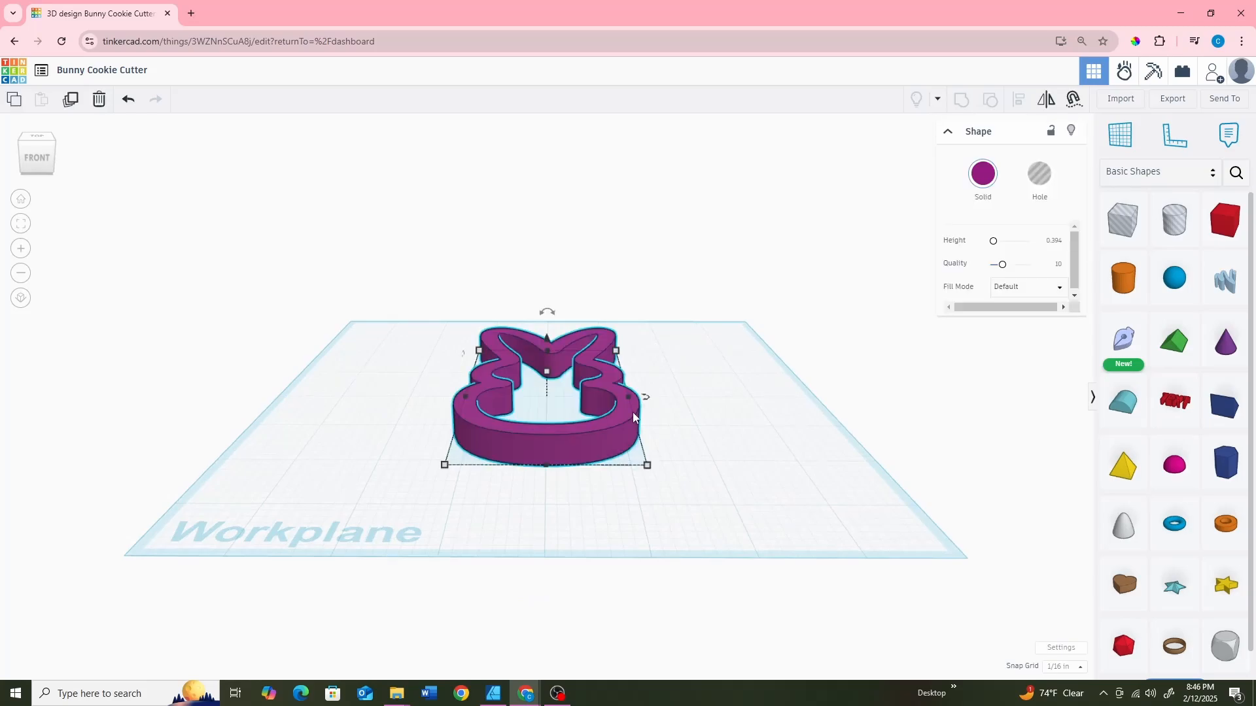
pyautogui.moveTo(548, 373)
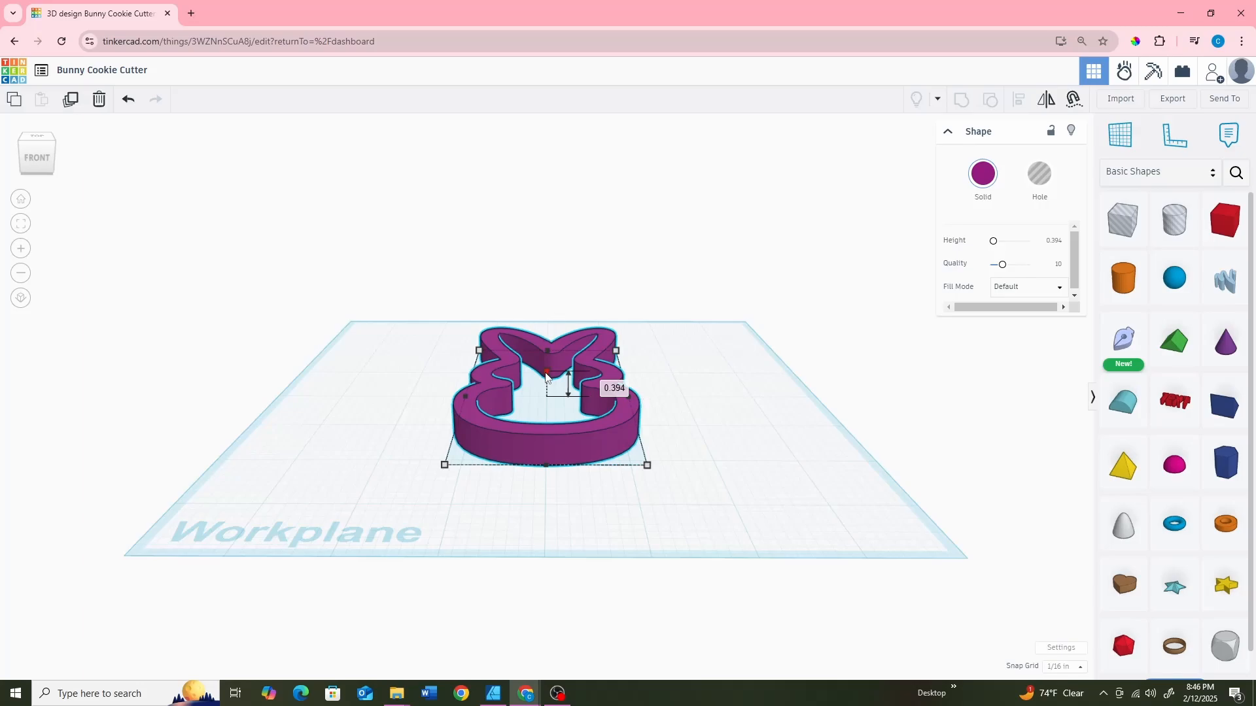
pyautogui.moveTo(548, 378); pyautogui.dragTo(543, 396)
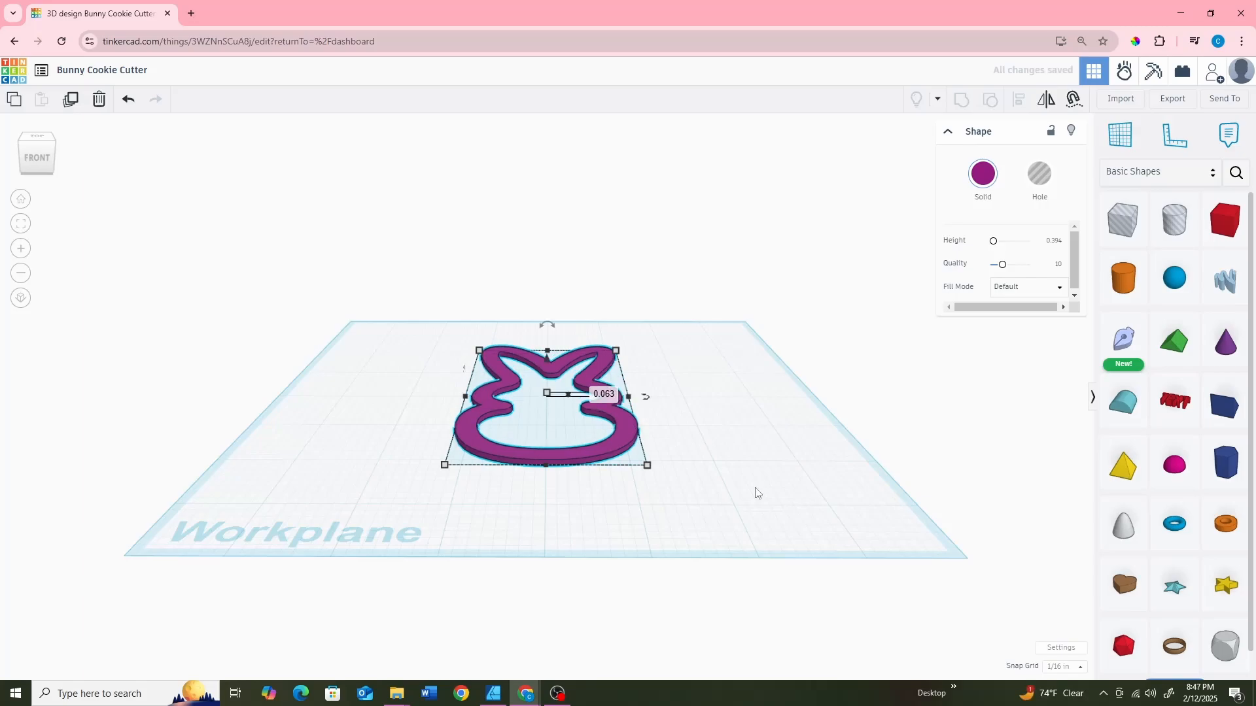
# Check the units choices in the workspace settings and keep Inches (Default).
pyautogui.click(1063, 649)
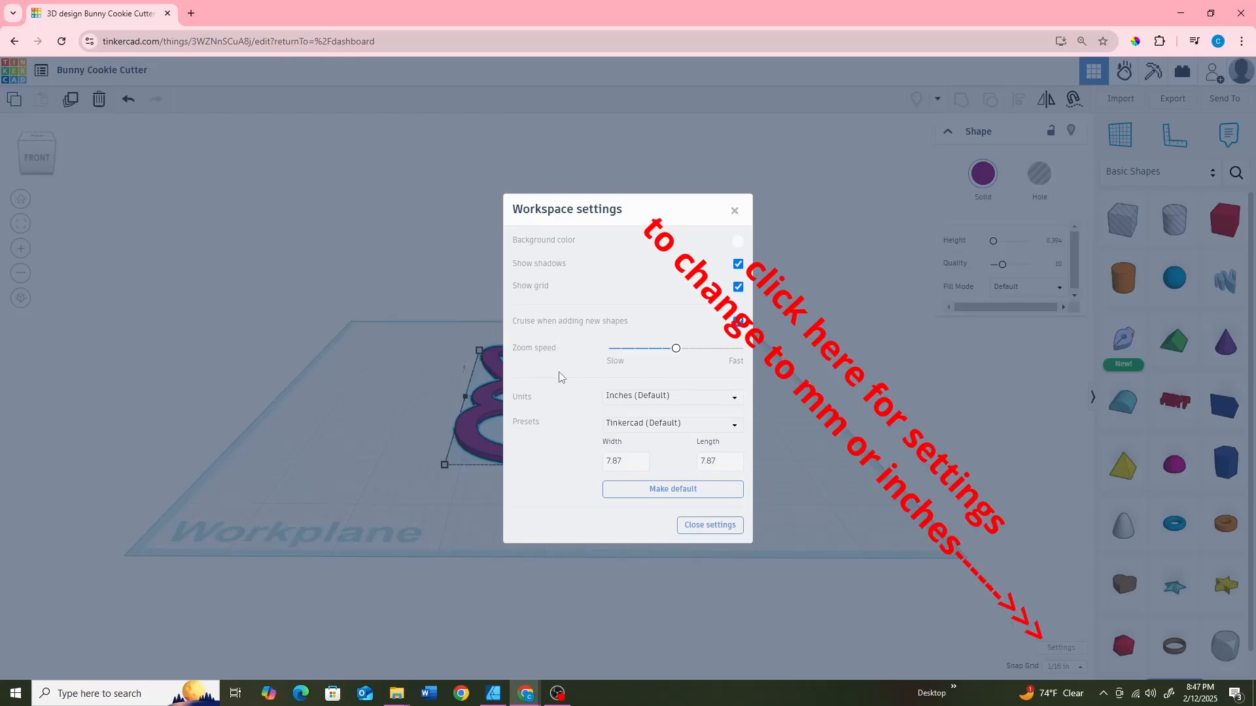
pyautogui.click(737, 403)
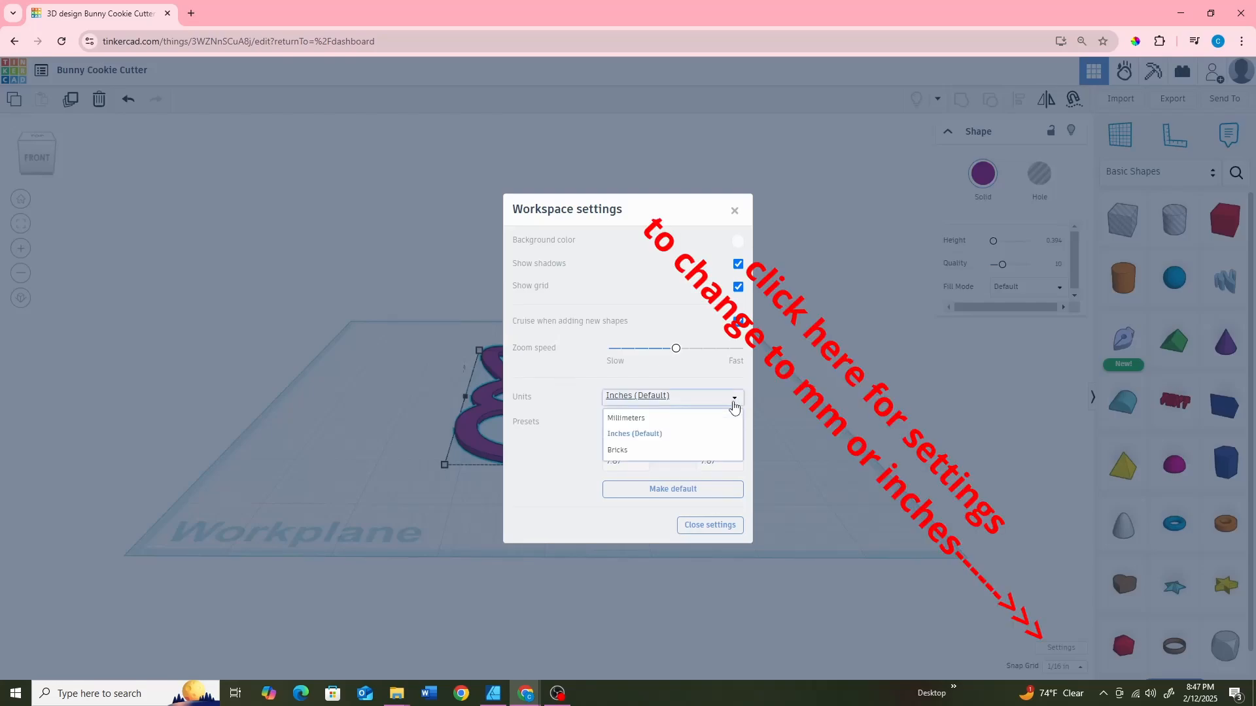
pyautogui.click(641, 412)
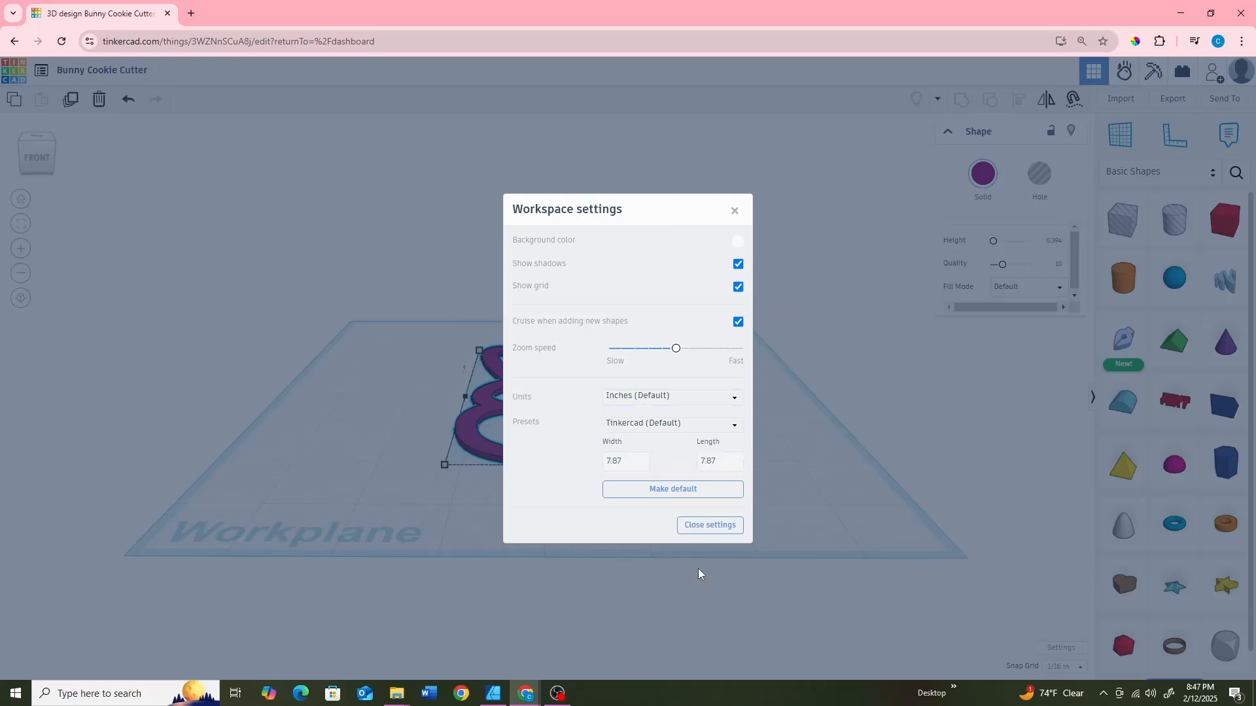
pyautogui.click(711, 527)
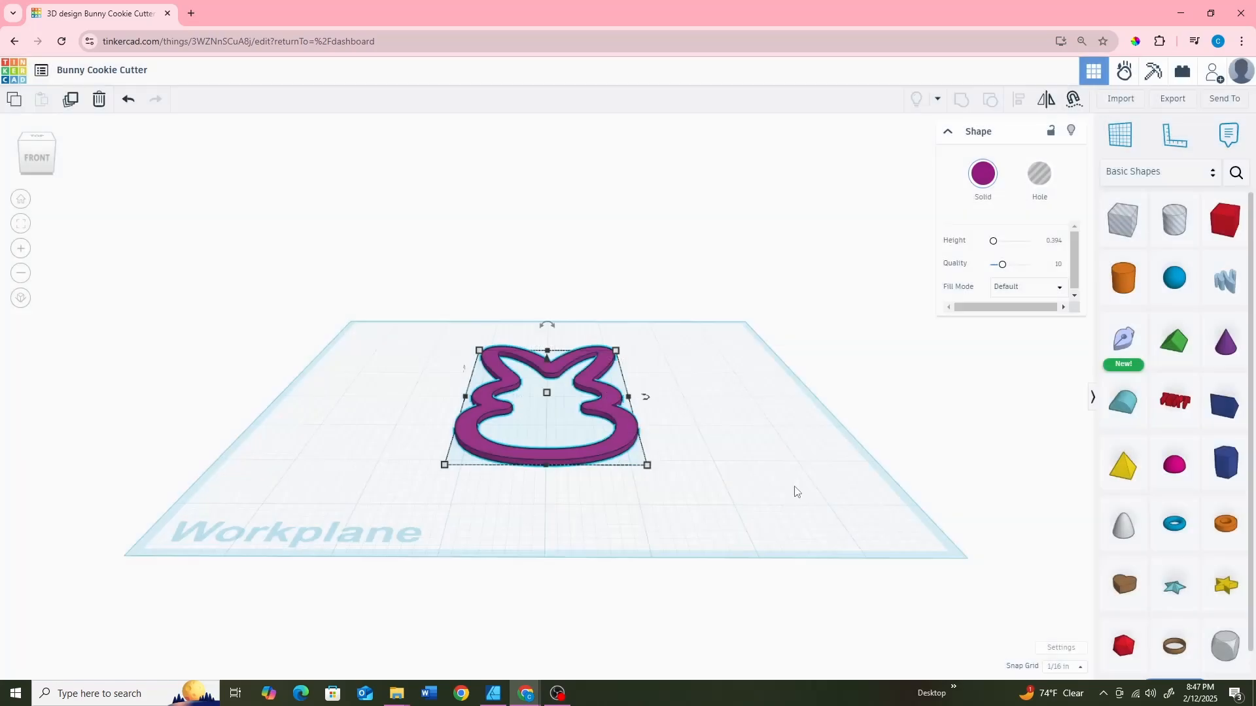
# Import Bunny Middle.svg at 10% scale, centered on the artboard.
pyautogui.click(708, 385)
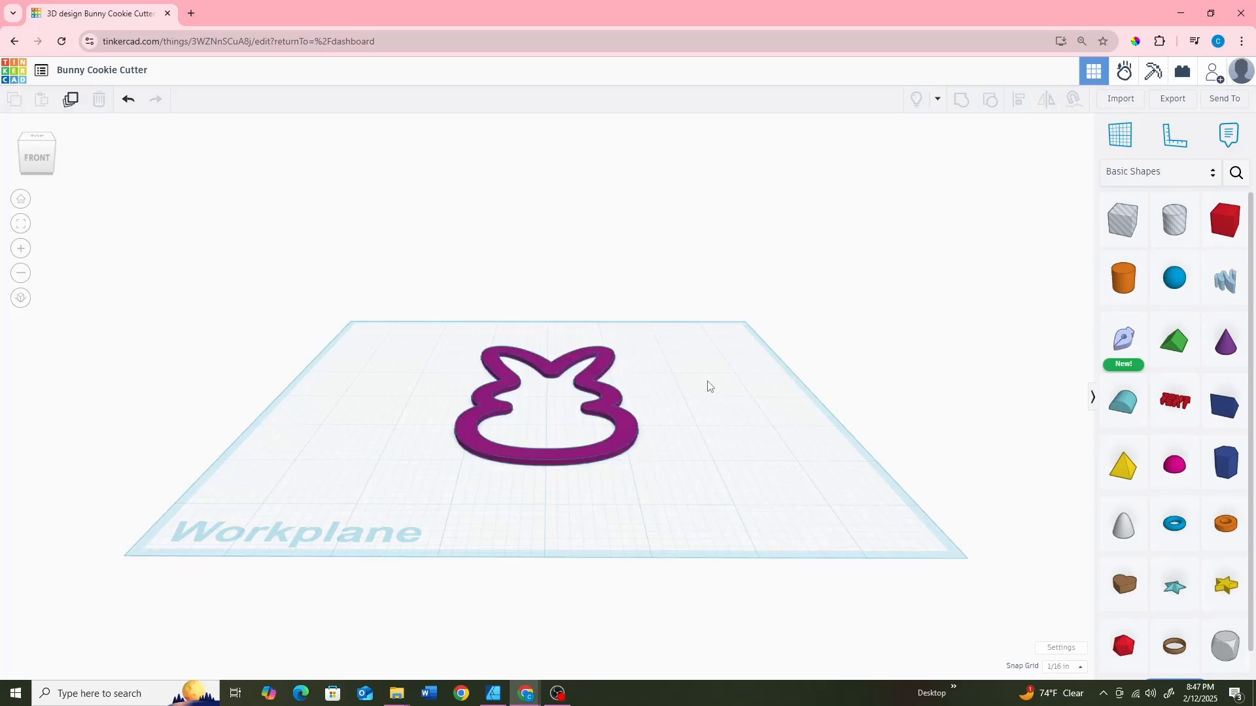
pyautogui.click(1126, 101)
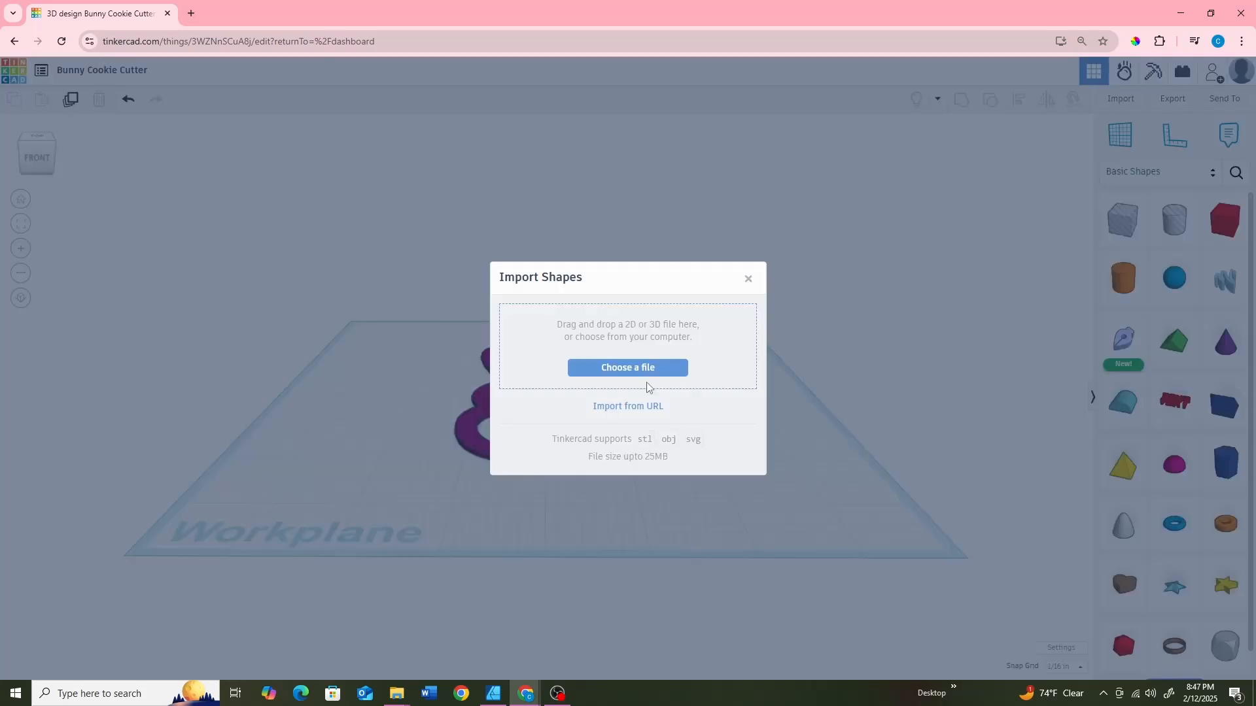
pyautogui.click(646, 372)
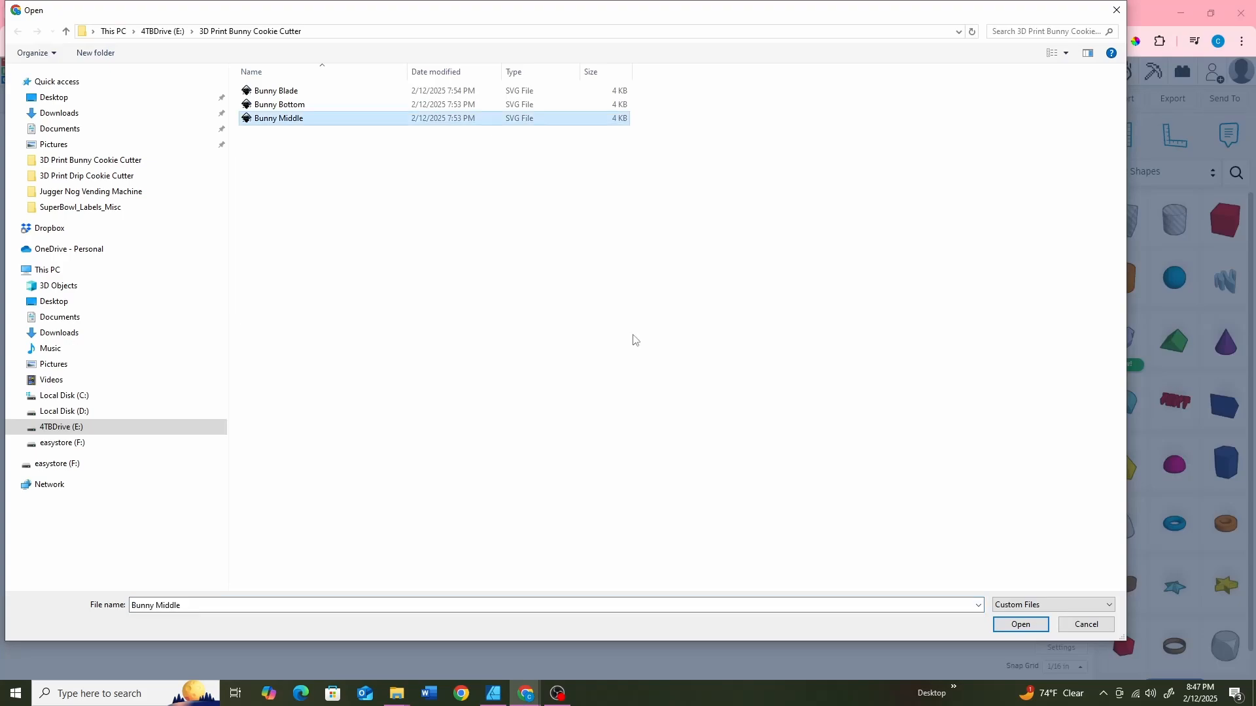
pyautogui.click(1007, 627)
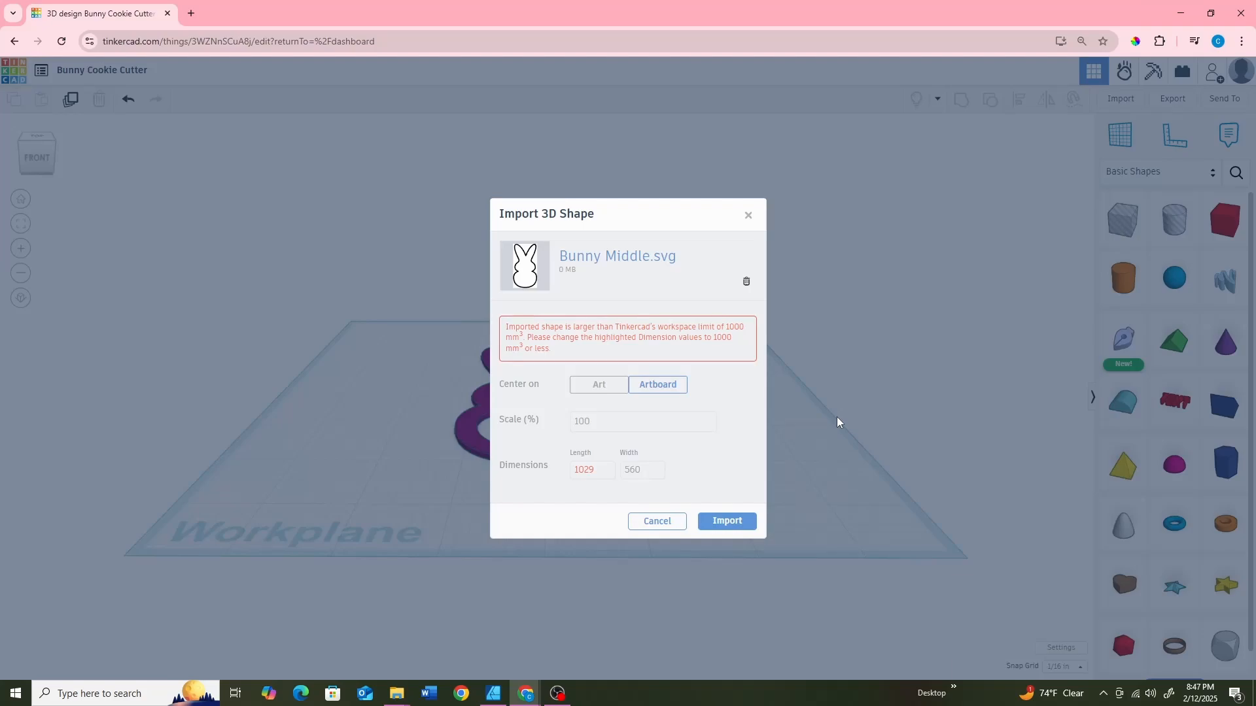
pyautogui.click(604, 420)
pyautogui.press('BackSpace')
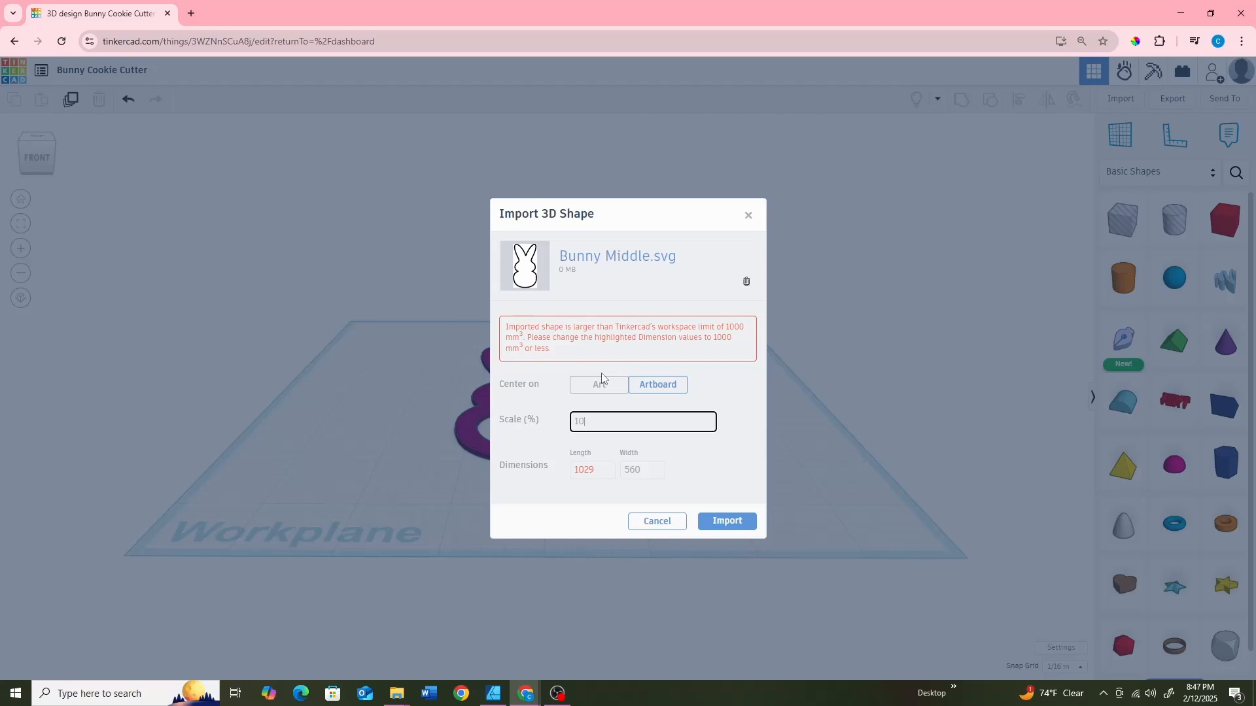
pyautogui.click(566, 446)
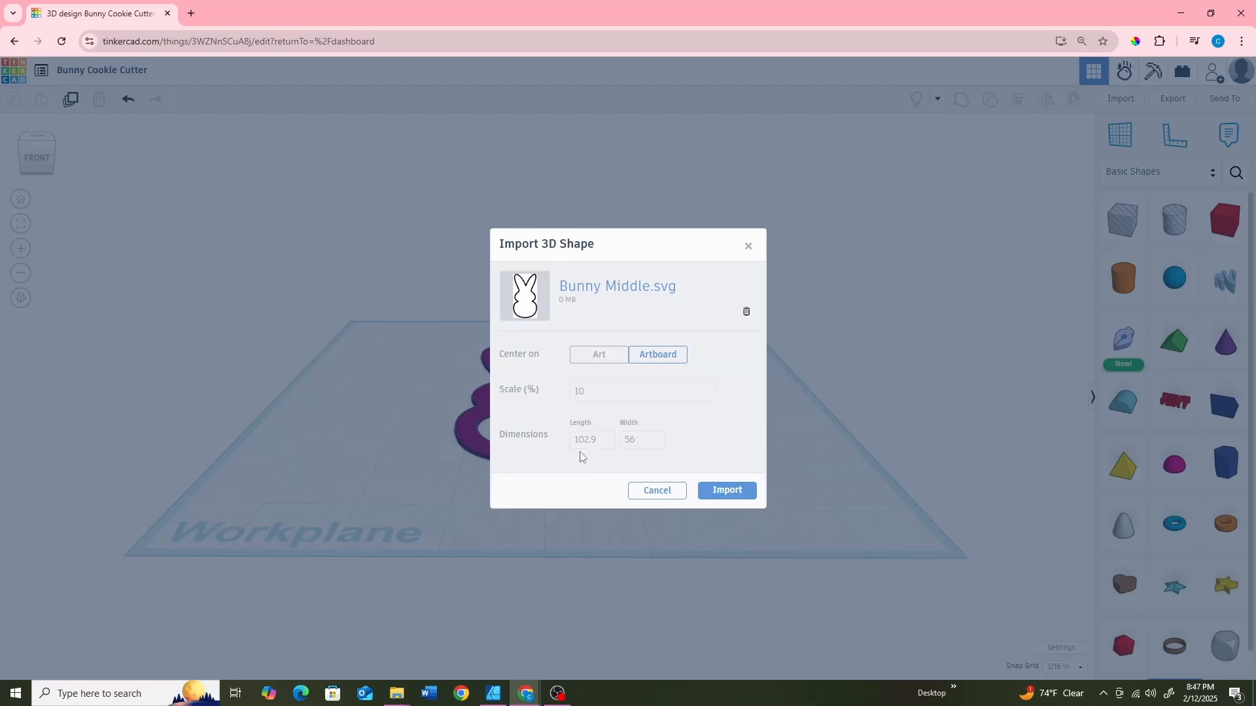
pyautogui.click(731, 495)
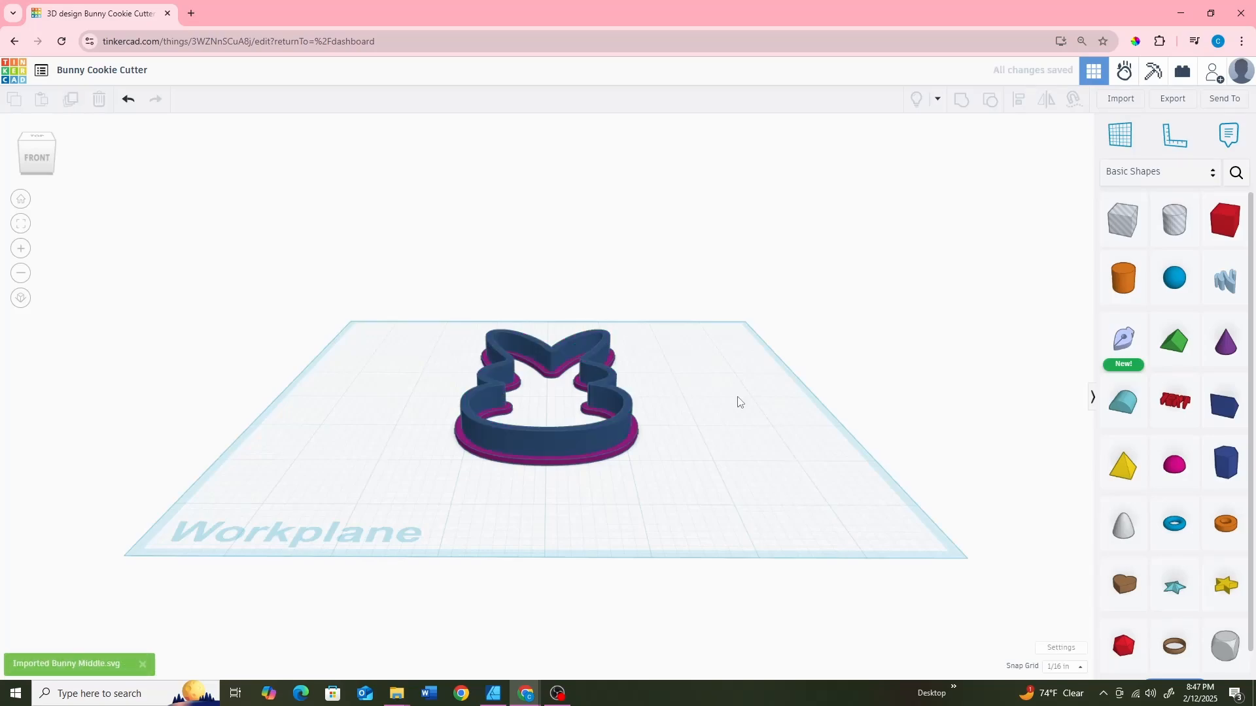
# Place a blank note in the empty space behind the workplane.
pyautogui.moveTo(738, 401); pyautogui.dragTo(701, 425, button='right')
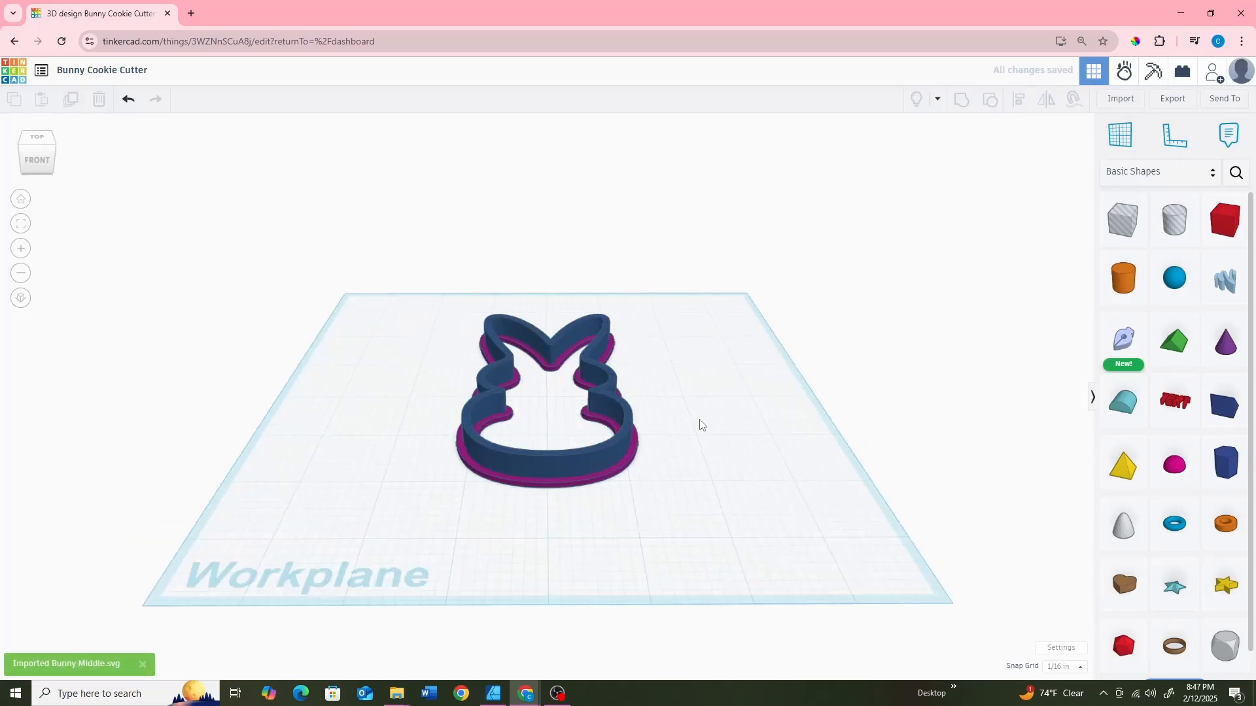
pyautogui.moveTo(700, 425); pyautogui.dragTo(666, 432, button='right')
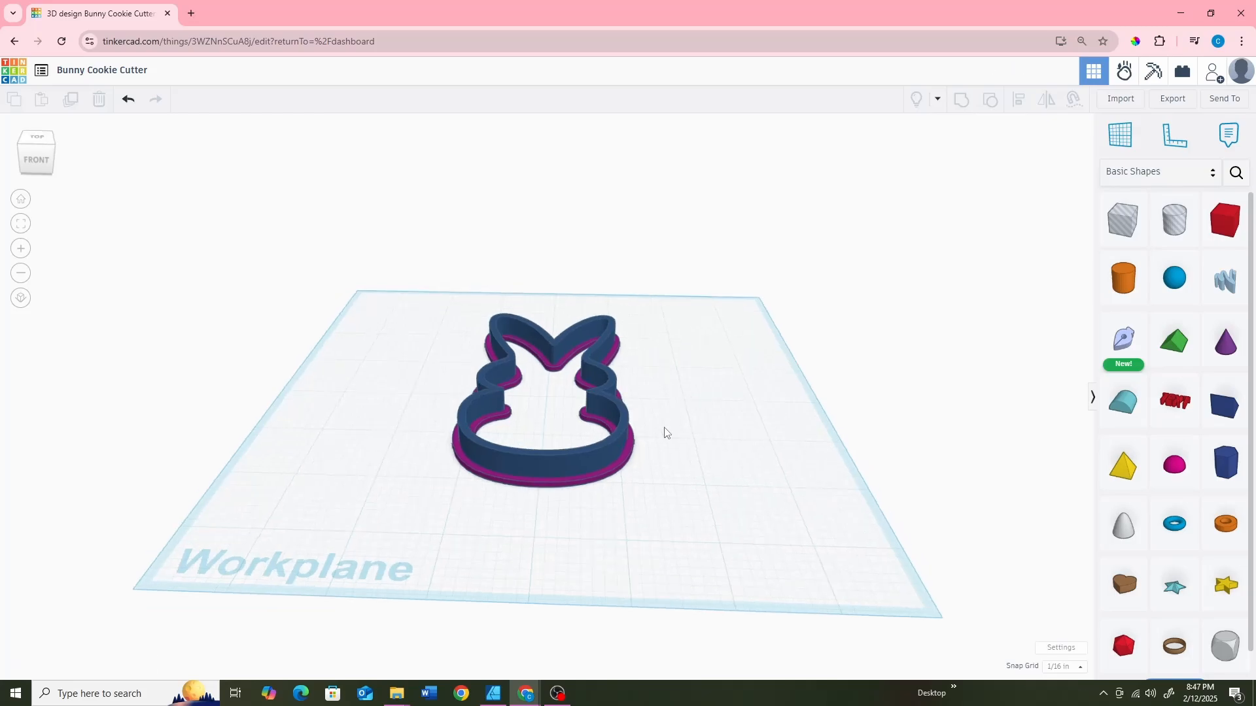
pyautogui.click(545, 378)
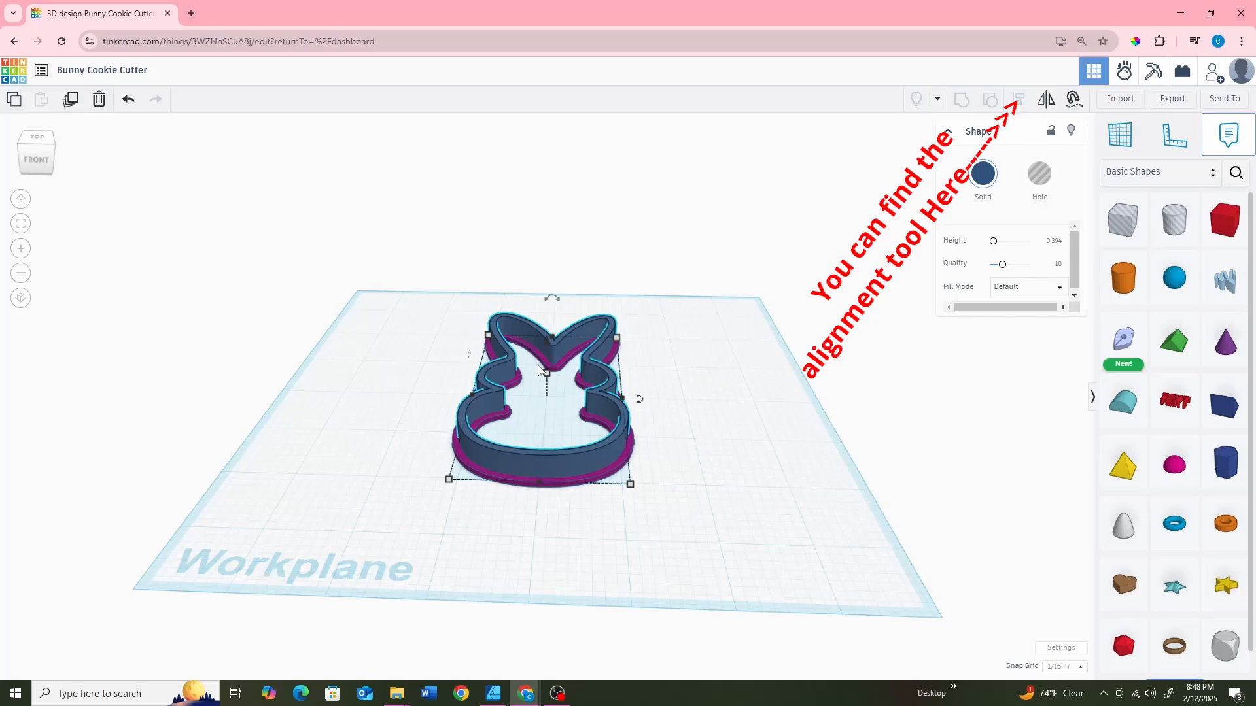
pyautogui.click(742, 186)
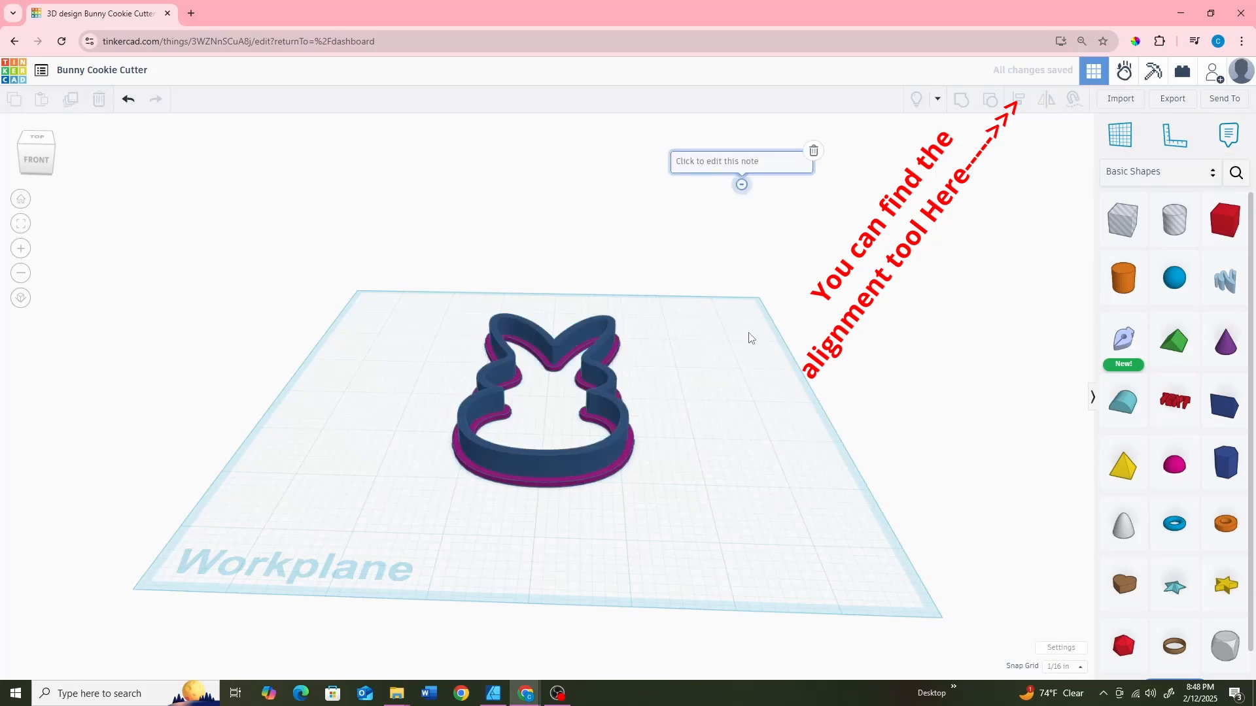
# Set the height of the dark blue bunny middle shape to 0.5 in.
pyautogui.click(528, 457)
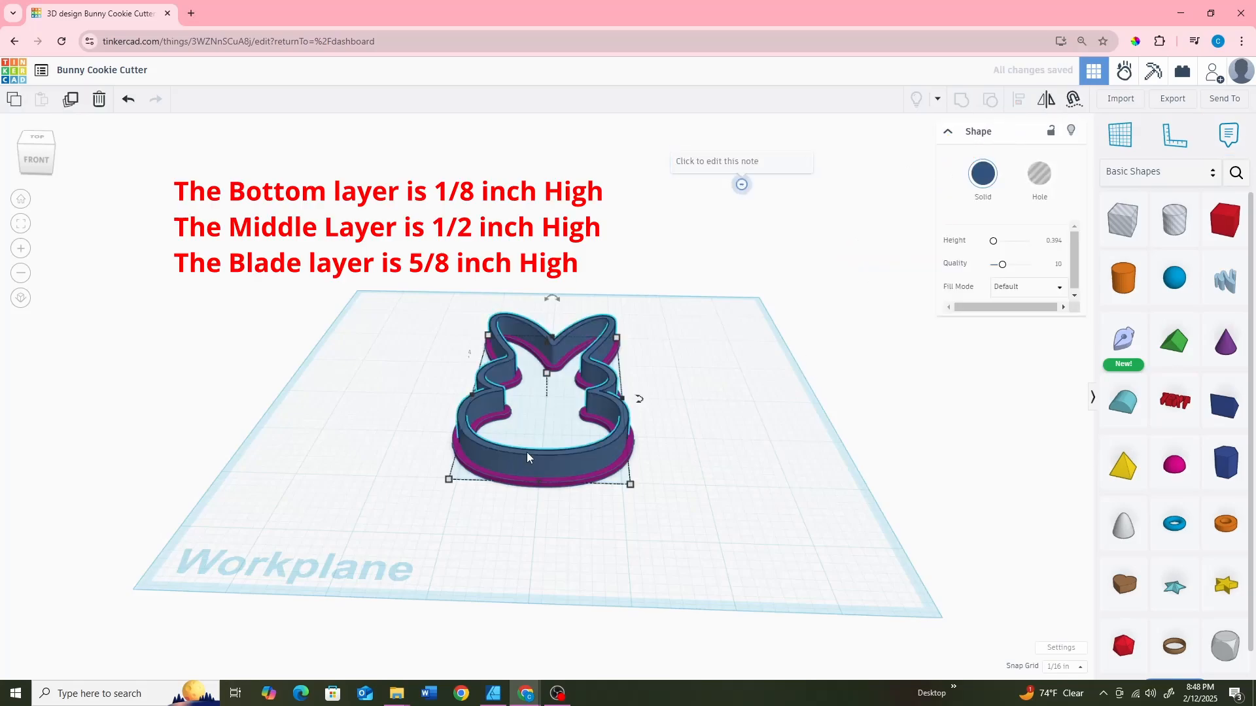
pyautogui.click(603, 384)
pyautogui.write('0')
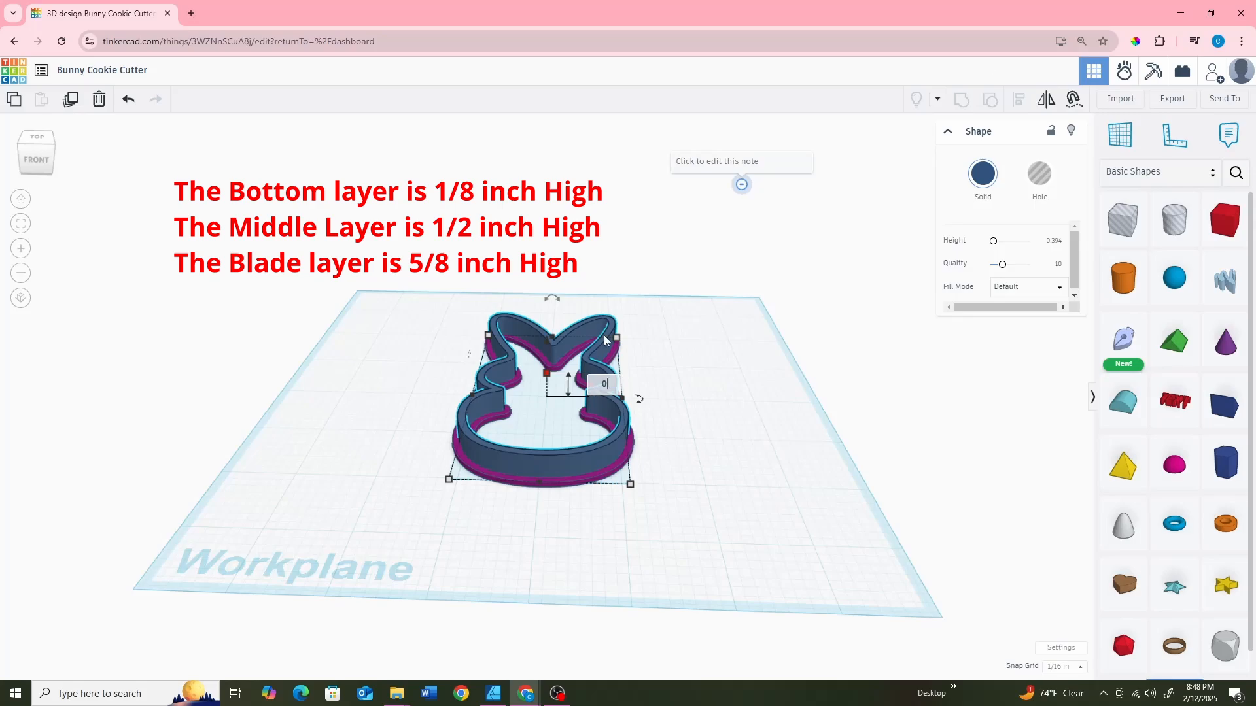
pyautogui.write('.5')
pyautogui.press('Return')
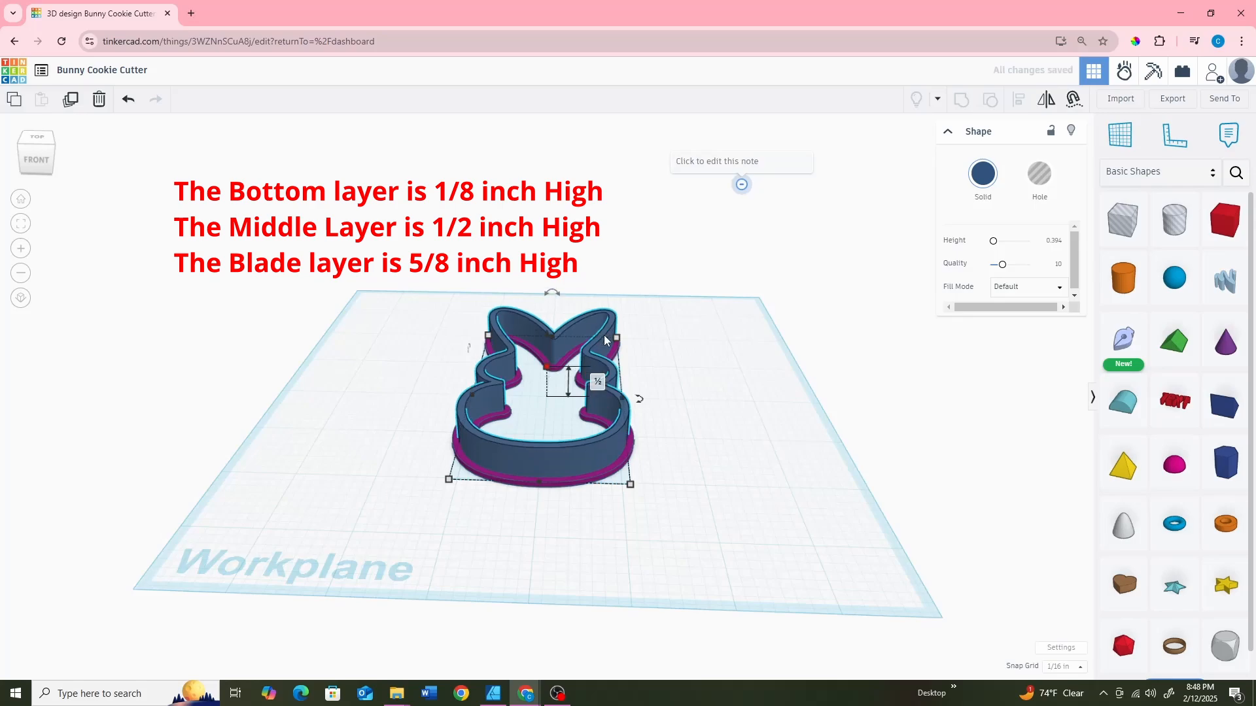
pyautogui.click(725, 457)
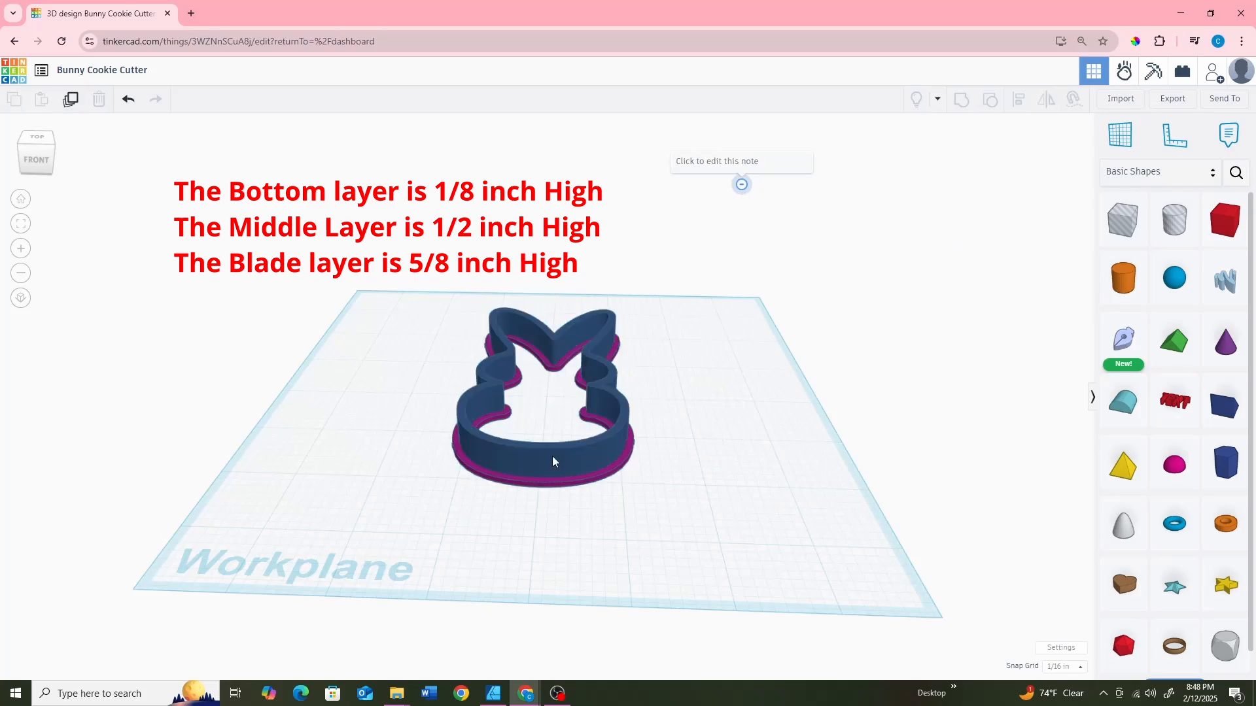
# Import Bunny Blade.svg from the 3D Print Bunny Cookie Cutter folder at 10% scale, centered on the artboard.
pyautogui.click(552, 453)
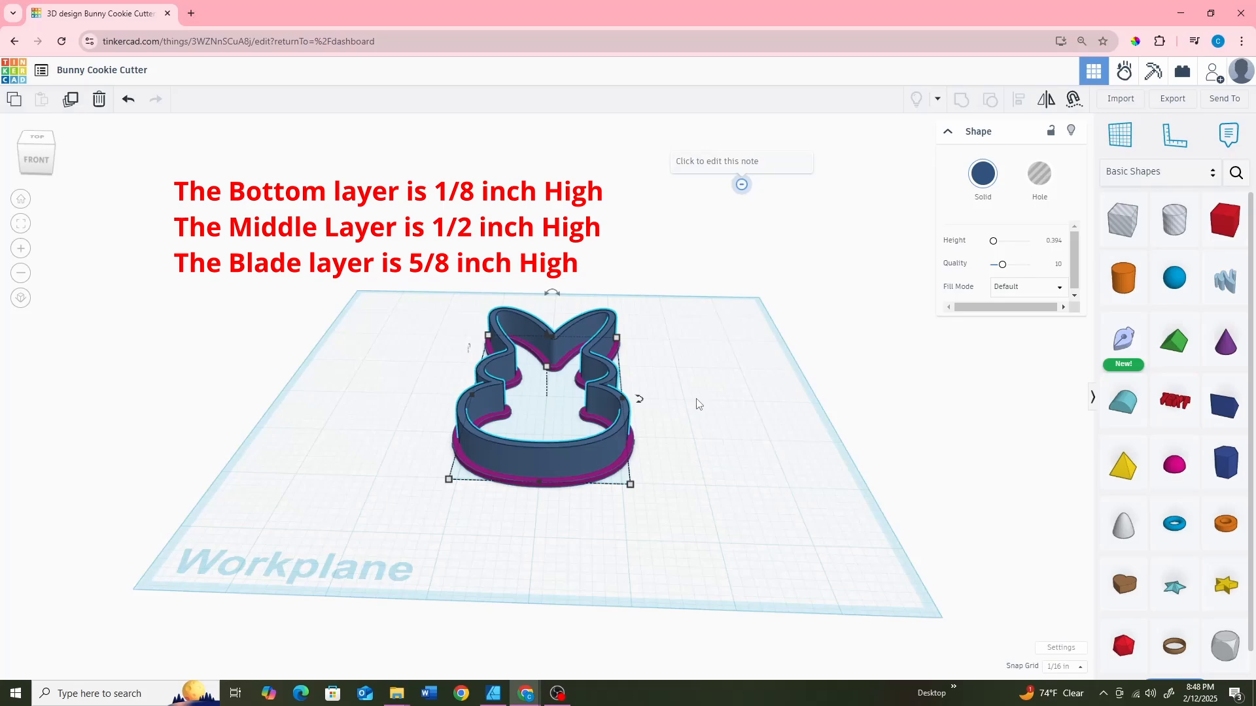
pyautogui.moveTo(696, 404)
pyautogui.mouseDown(button='right')
pyautogui.moveTo(685, 474)
pyautogui.moveTo(707, 398)
pyautogui.moveTo(695, 418)
pyautogui.mouseUp(button='right')
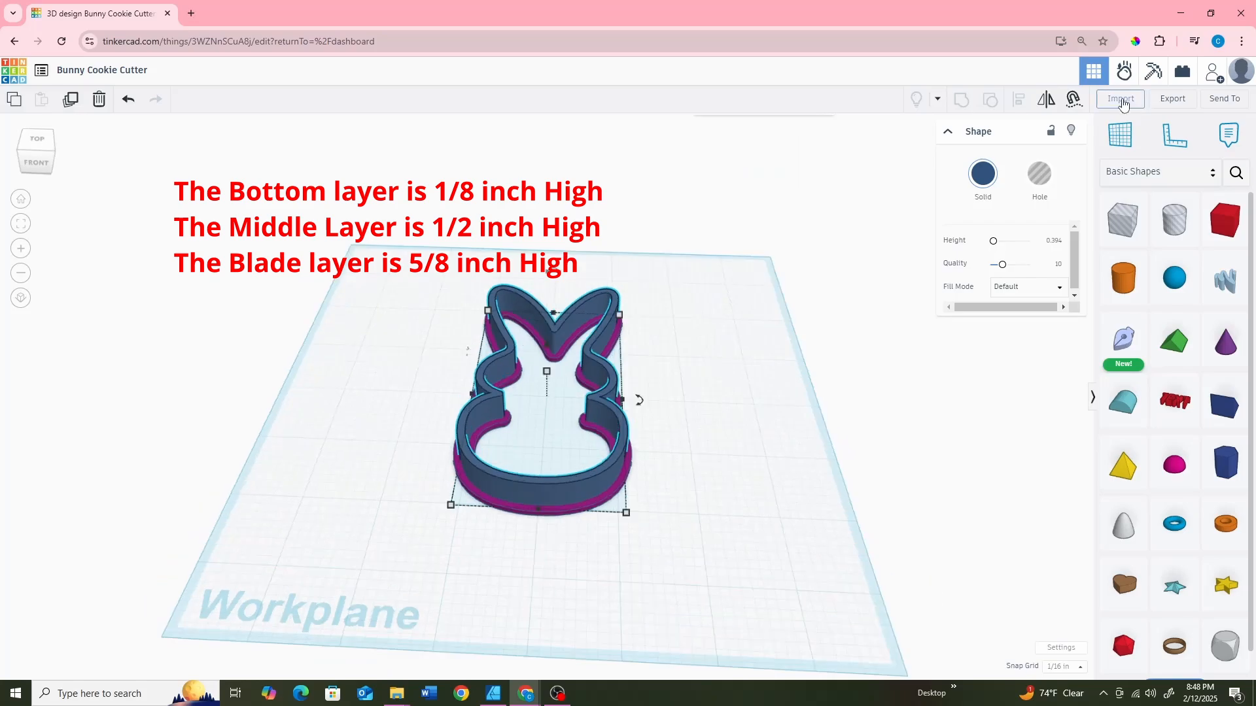
pyautogui.click(1122, 101)
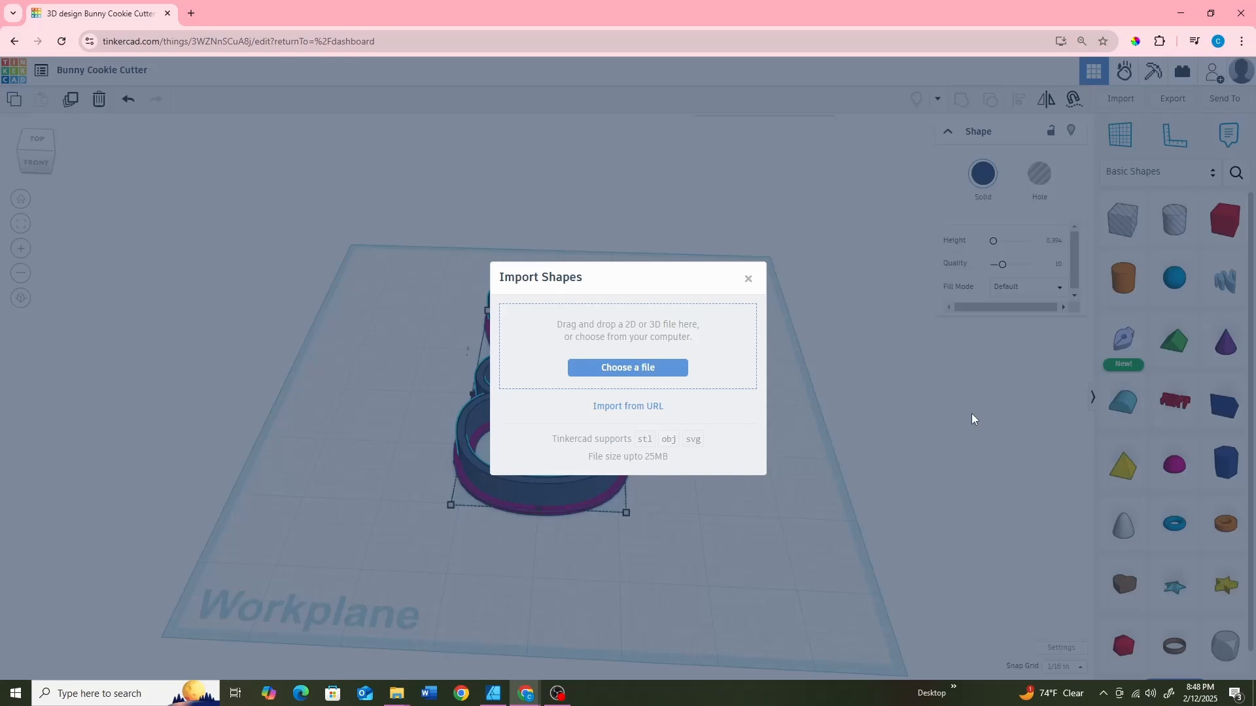
pyautogui.click(628, 369)
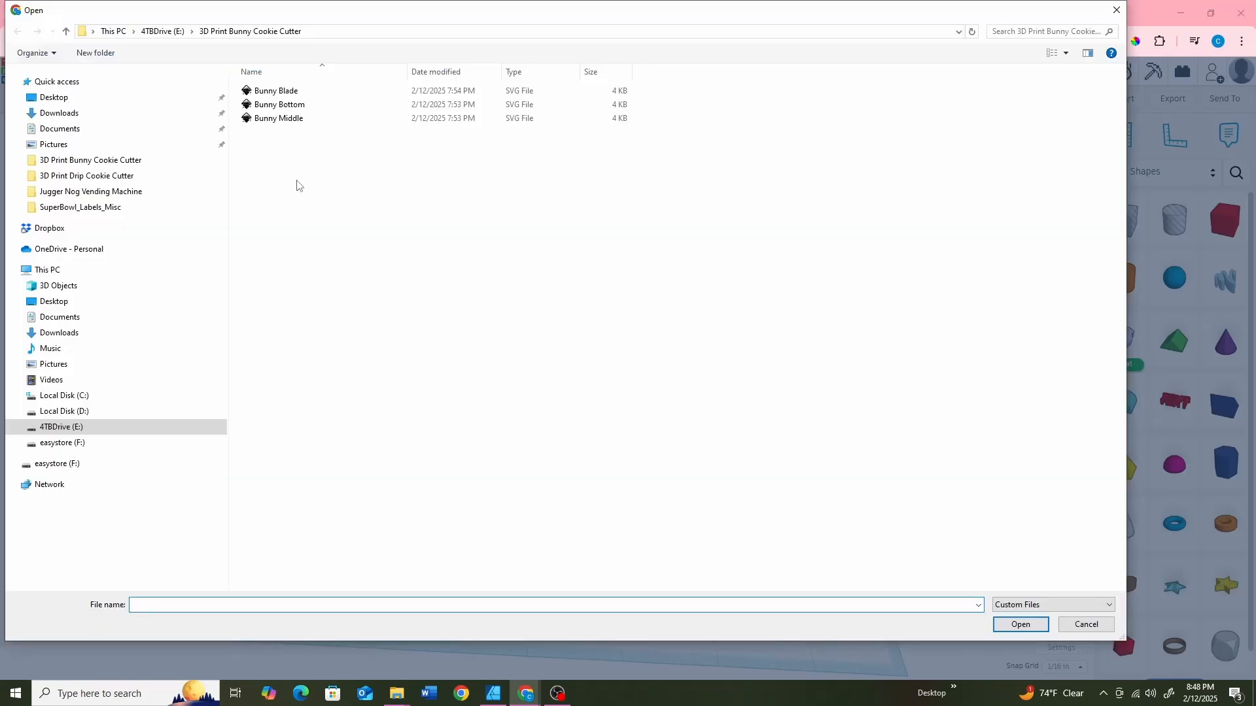
pyautogui.click(271, 93)
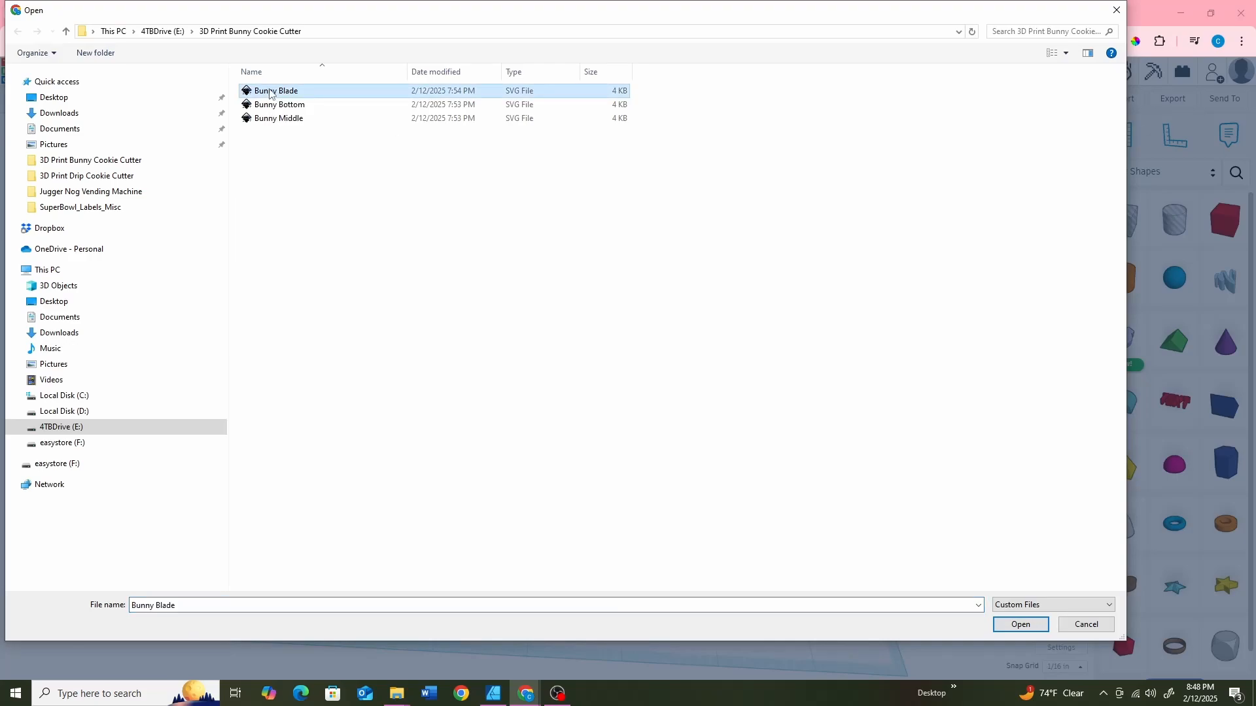
pyautogui.click(1019, 624)
pyautogui.click(688, 471)
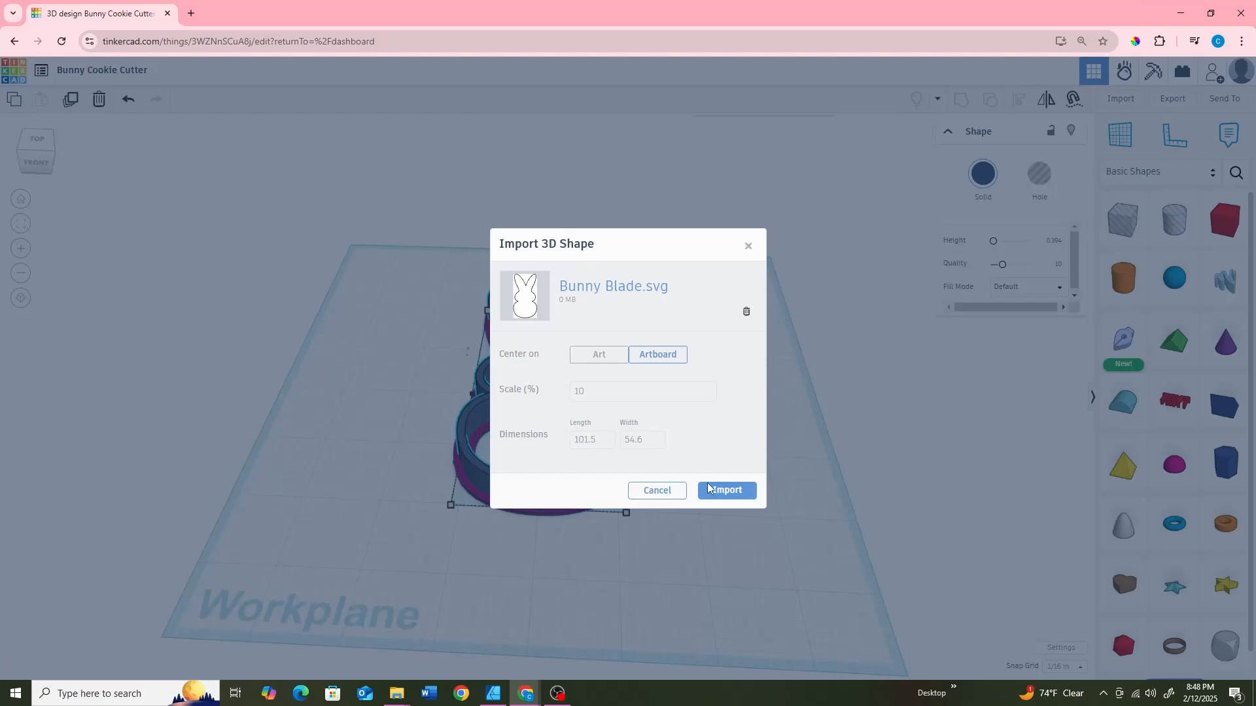
pyautogui.click(713, 490)
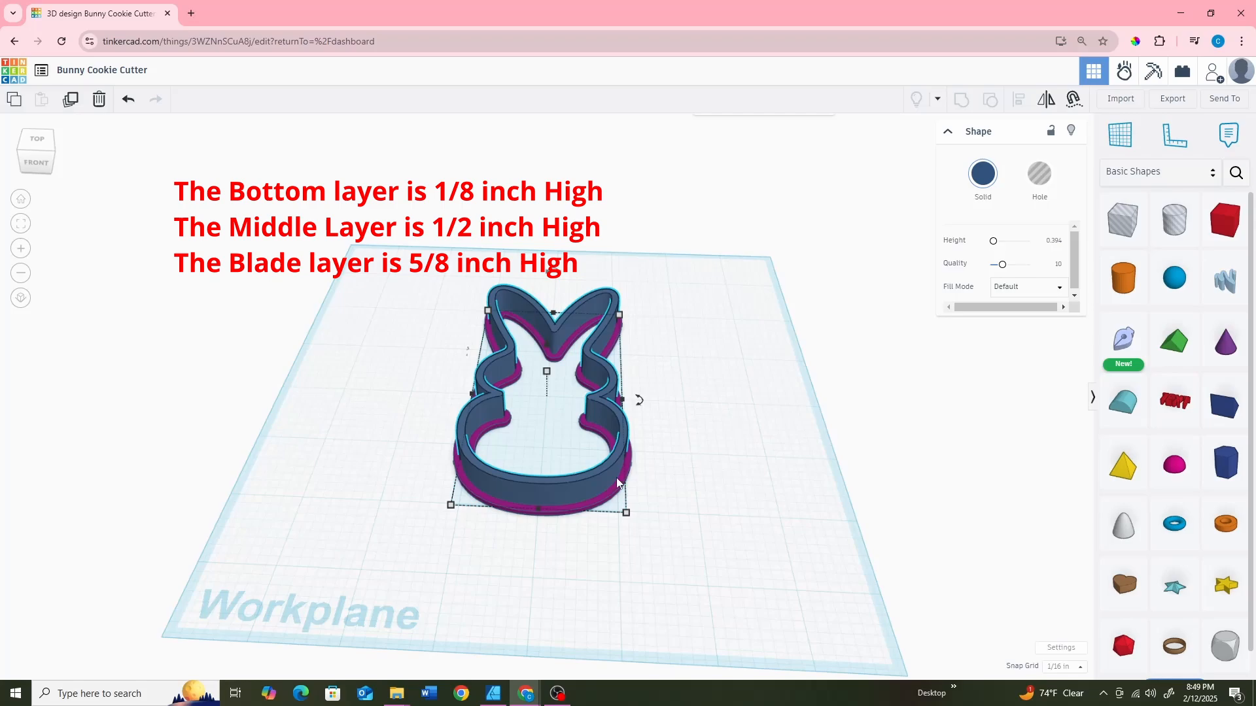
# Move the dark blue middle shape about 2.78 in sideways off the bottom shape and set the teal blade shape's height to 0.625 in.
pyautogui.click(548, 488)
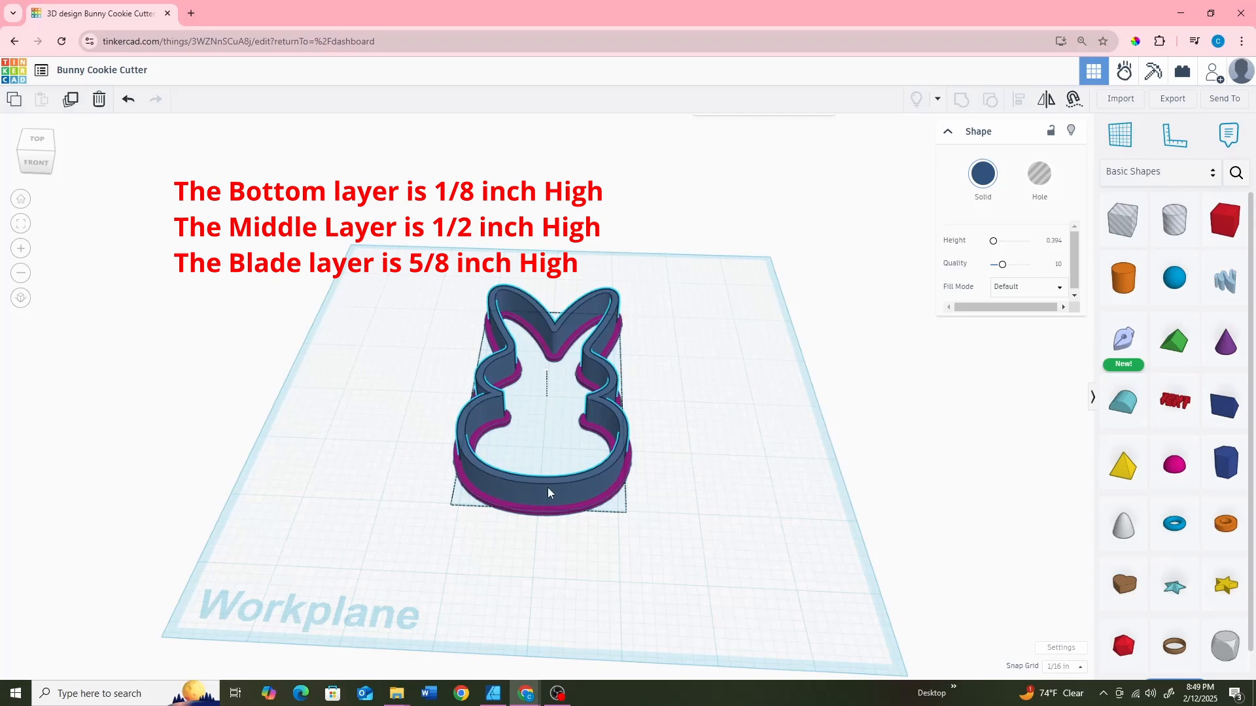
pyautogui.moveTo(548, 488); pyautogui.dragTo(773, 491)
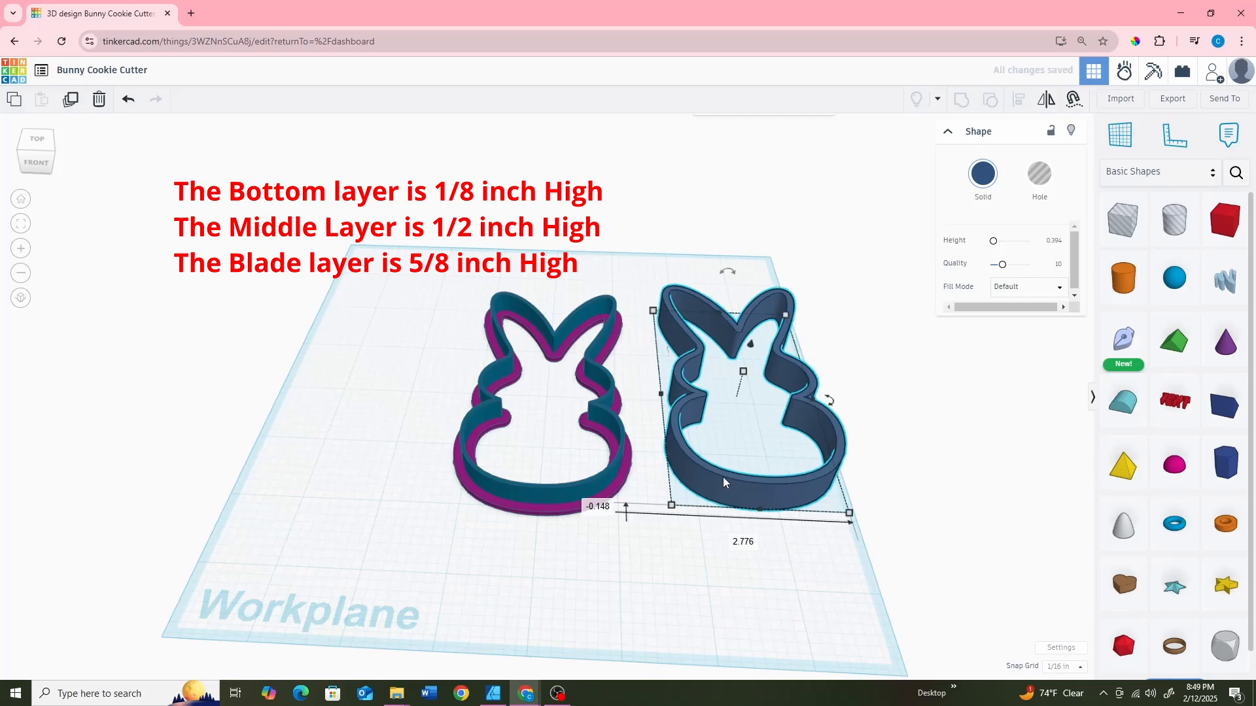
pyautogui.click(514, 492)
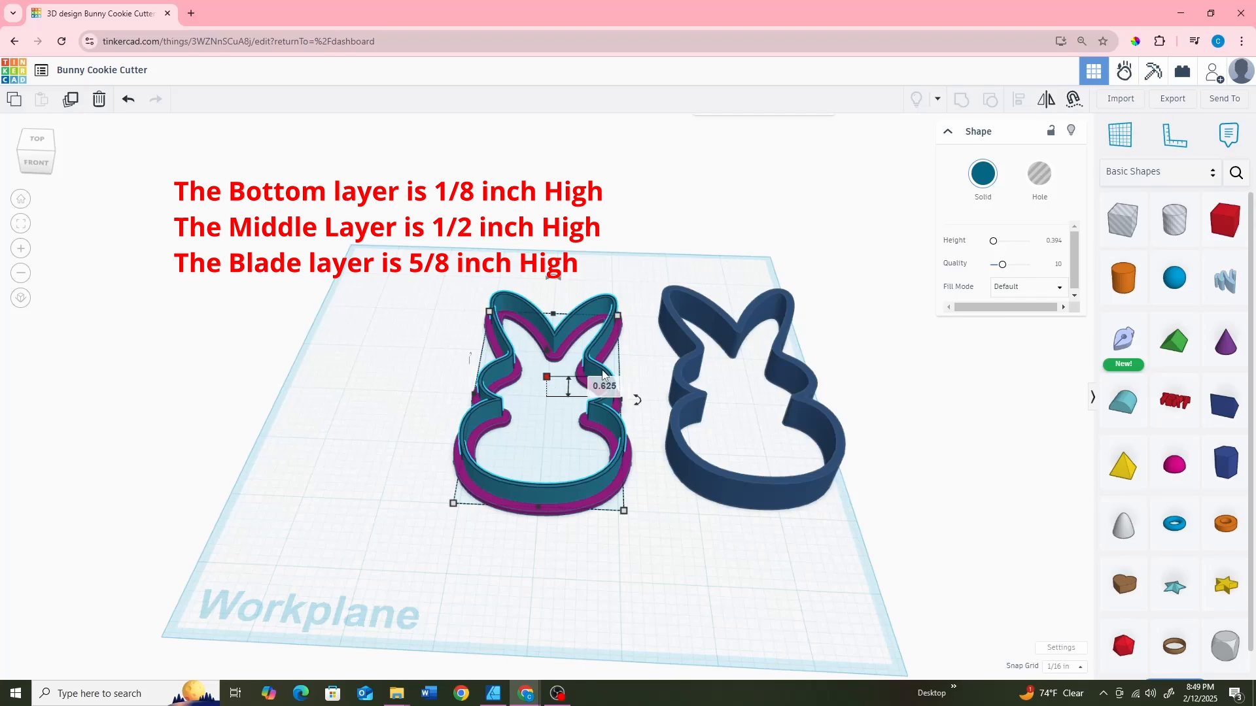
pyautogui.press('Return')
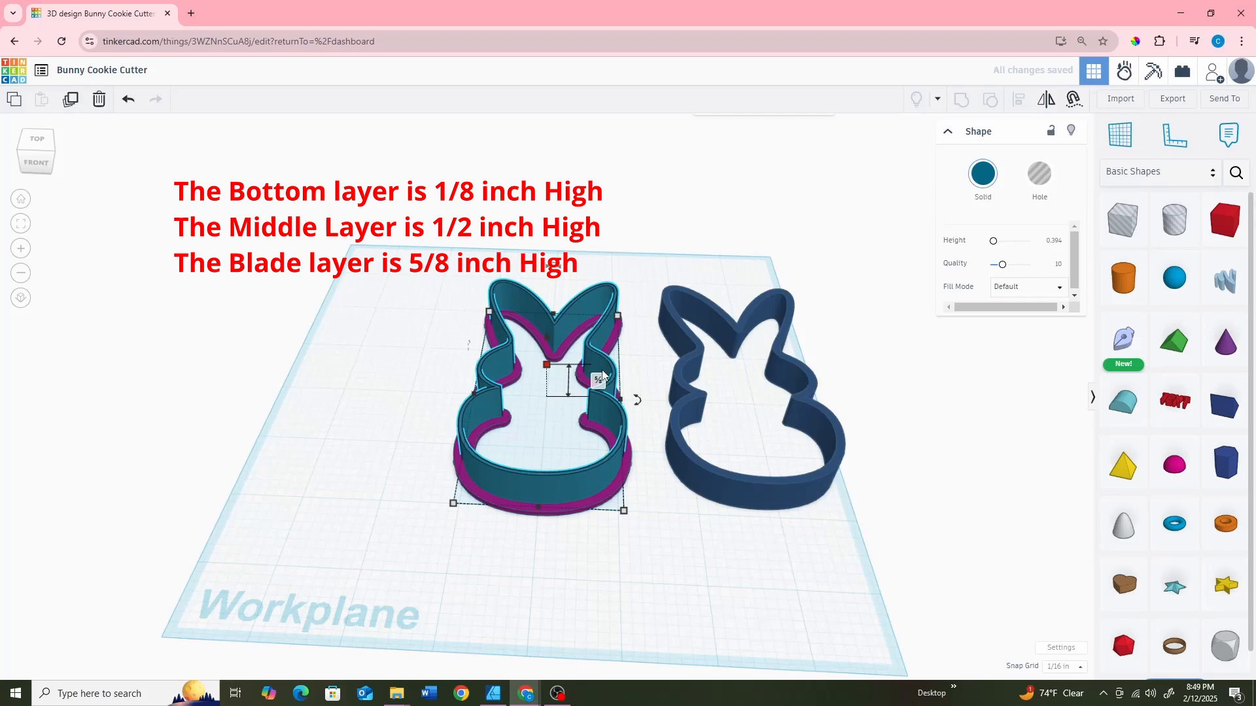
# Shift the dark blue middle shape 1/4 in toward the workplane's back edge and recolor it green with custom color 2f7c62.
pyautogui.click(779, 510)
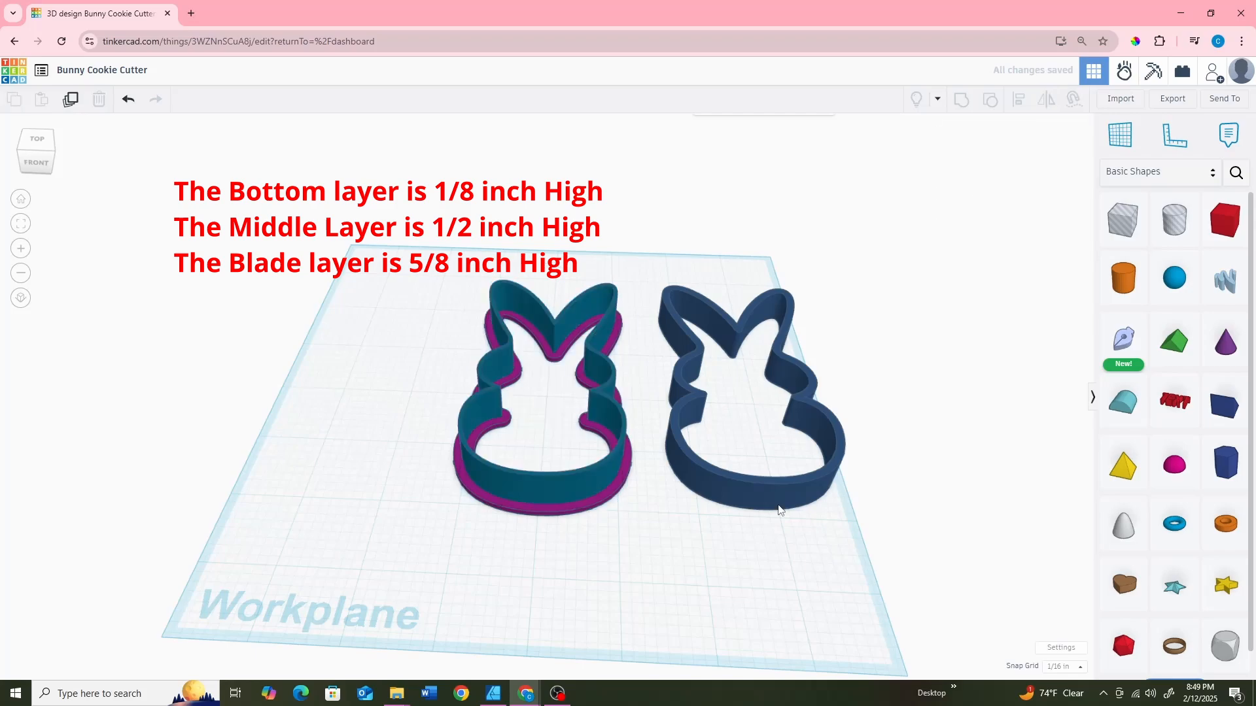
pyautogui.moveTo(779, 510); pyautogui.dragTo(782, 482)
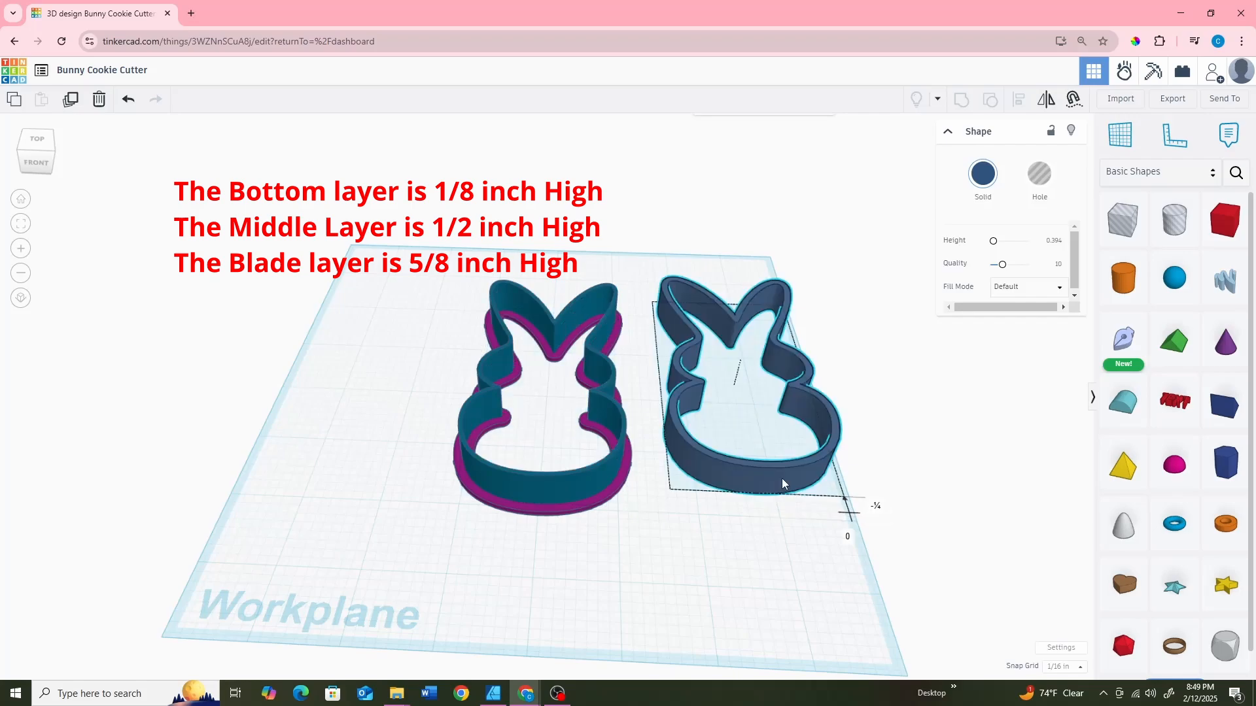
pyautogui.click(984, 177)
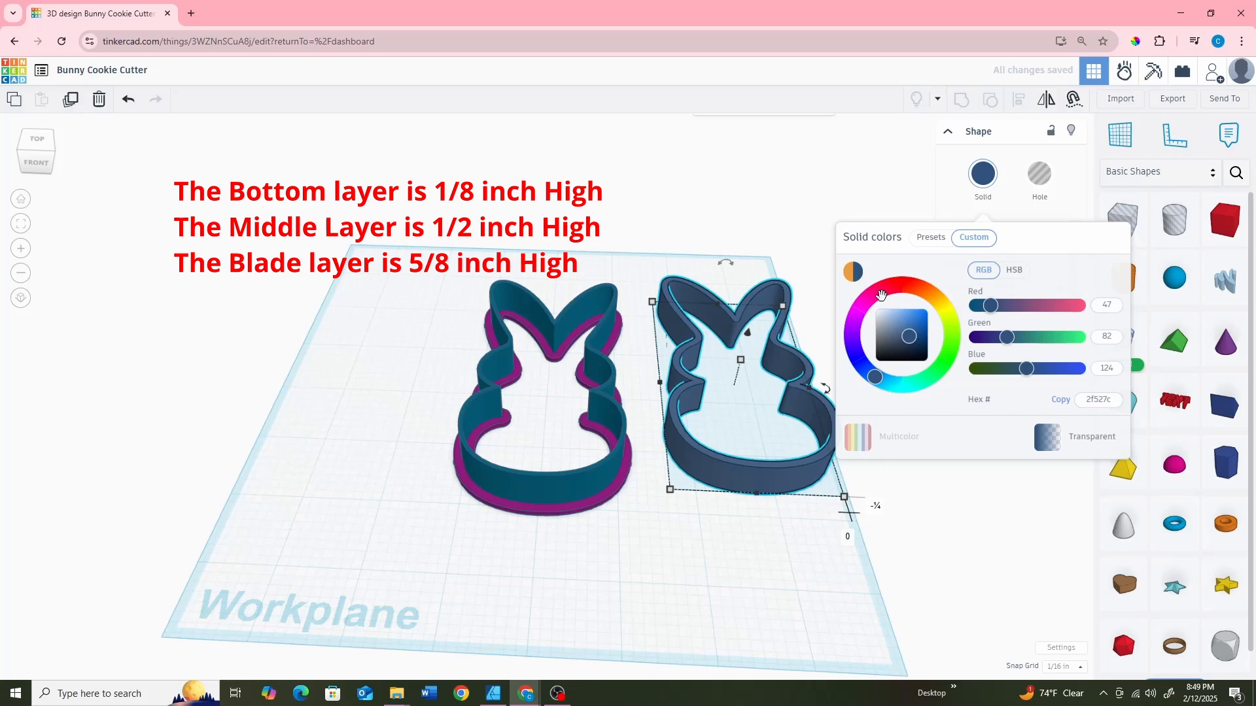
pyautogui.moveTo(881, 296); pyautogui.dragTo(862, 306)
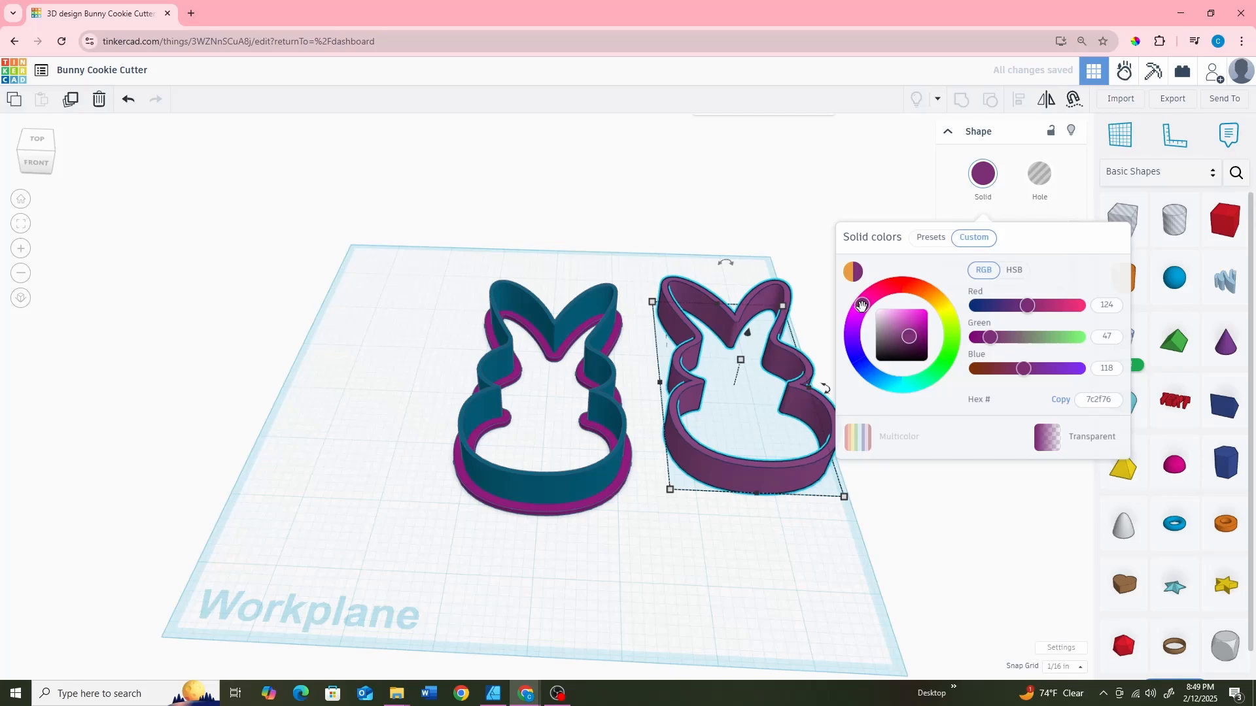
pyautogui.moveTo(862, 306); pyautogui.dragTo(921, 389)
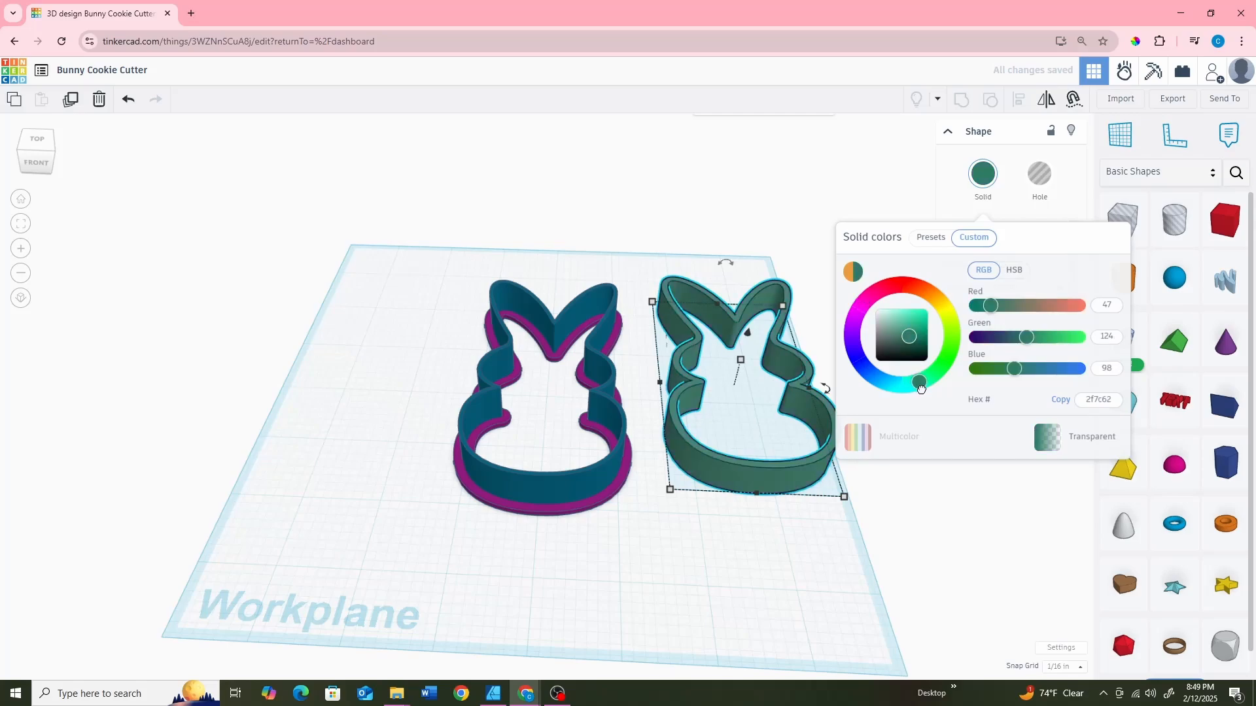
# Move the green middle shape back over the purple bottom shape and center-align all three bunny shapes along the workplane's width and depth.
pyautogui.click(809, 498)
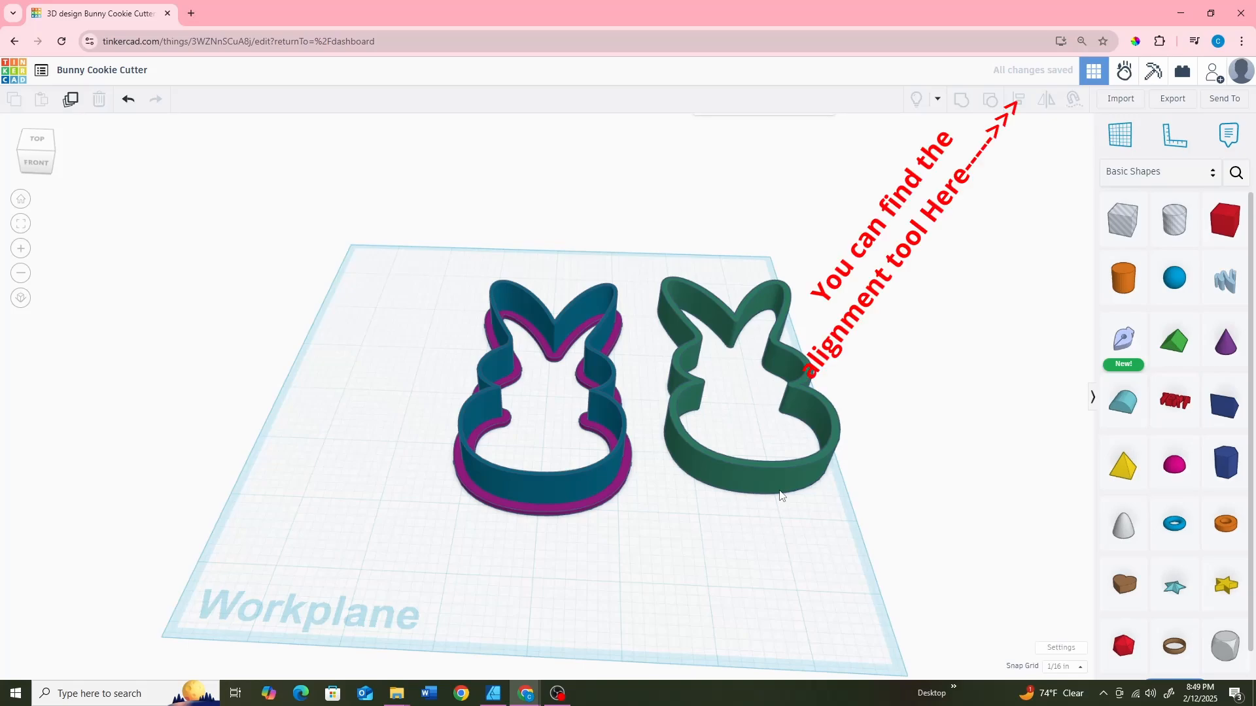
pyautogui.moveTo(780, 495); pyautogui.dragTo(549, 483)
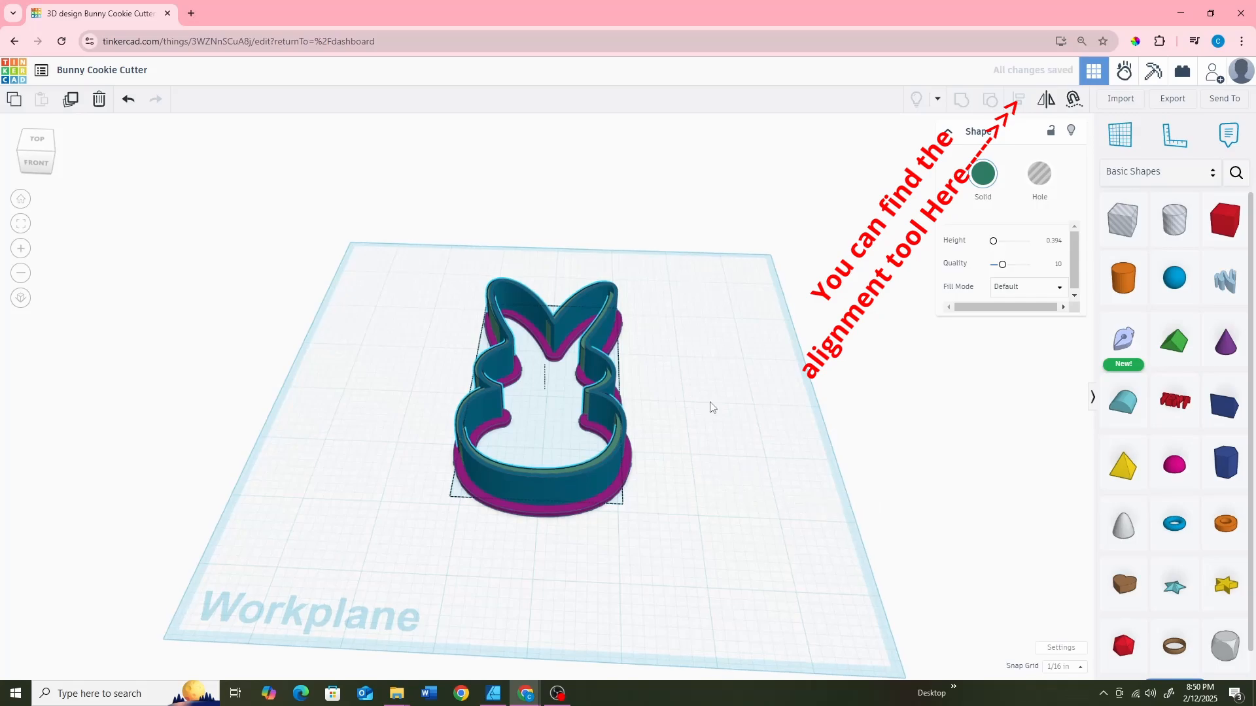
pyautogui.moveTo(713, 408); pyautogui.dragTo(718, 458, button='right')
pyautogui.moveTo(743, 584); pyautogui.dragTo(388, 432)
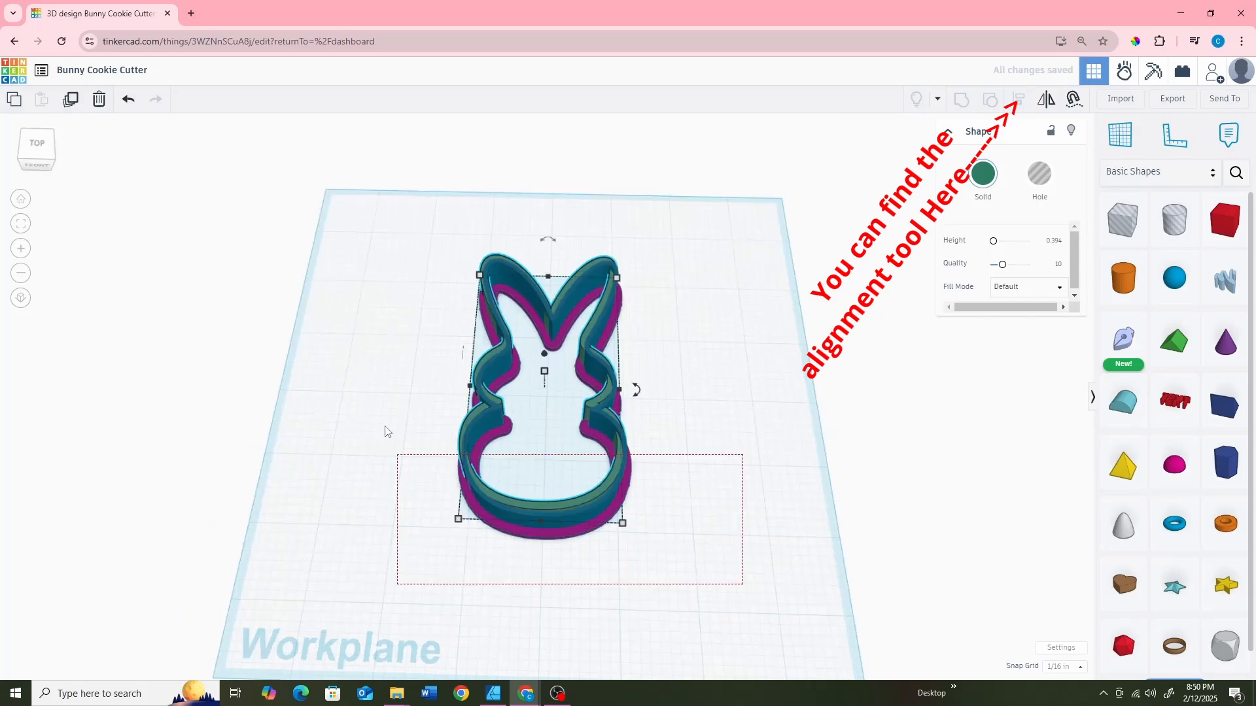
pyautogui.moveTo(384, 432); pyautogui.dragTo(386, 432)
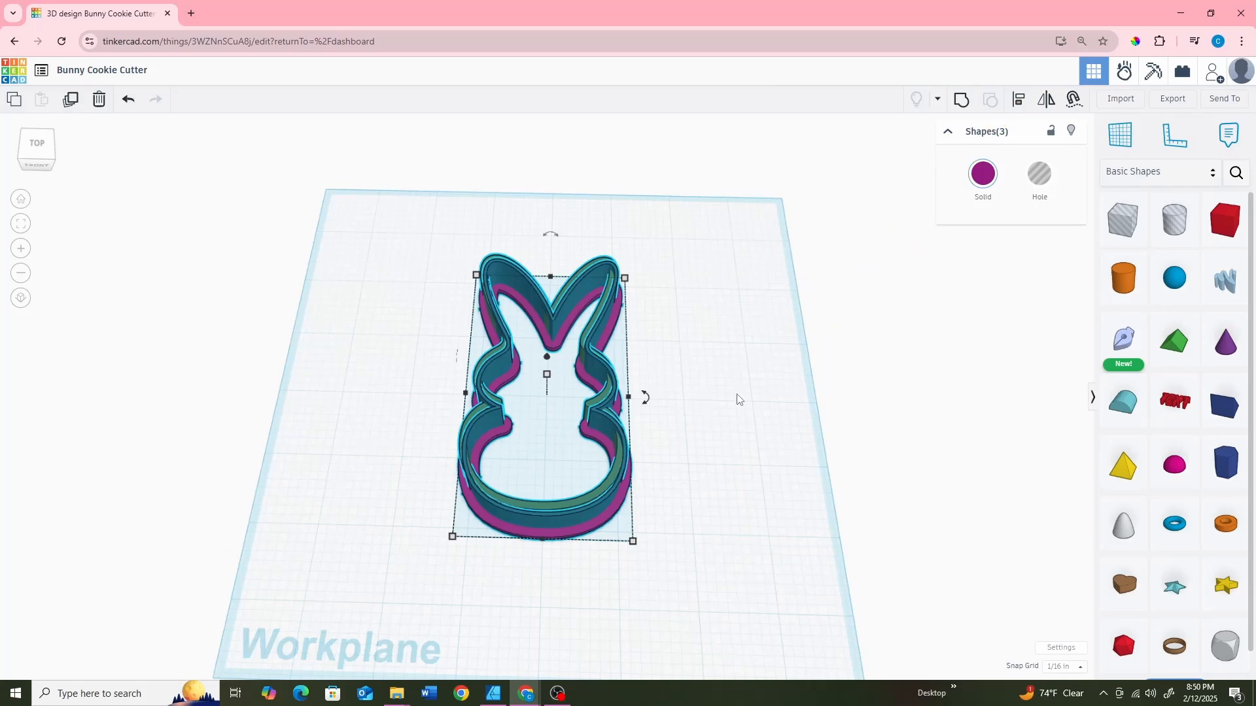
pyautogui.click(1017, 100)
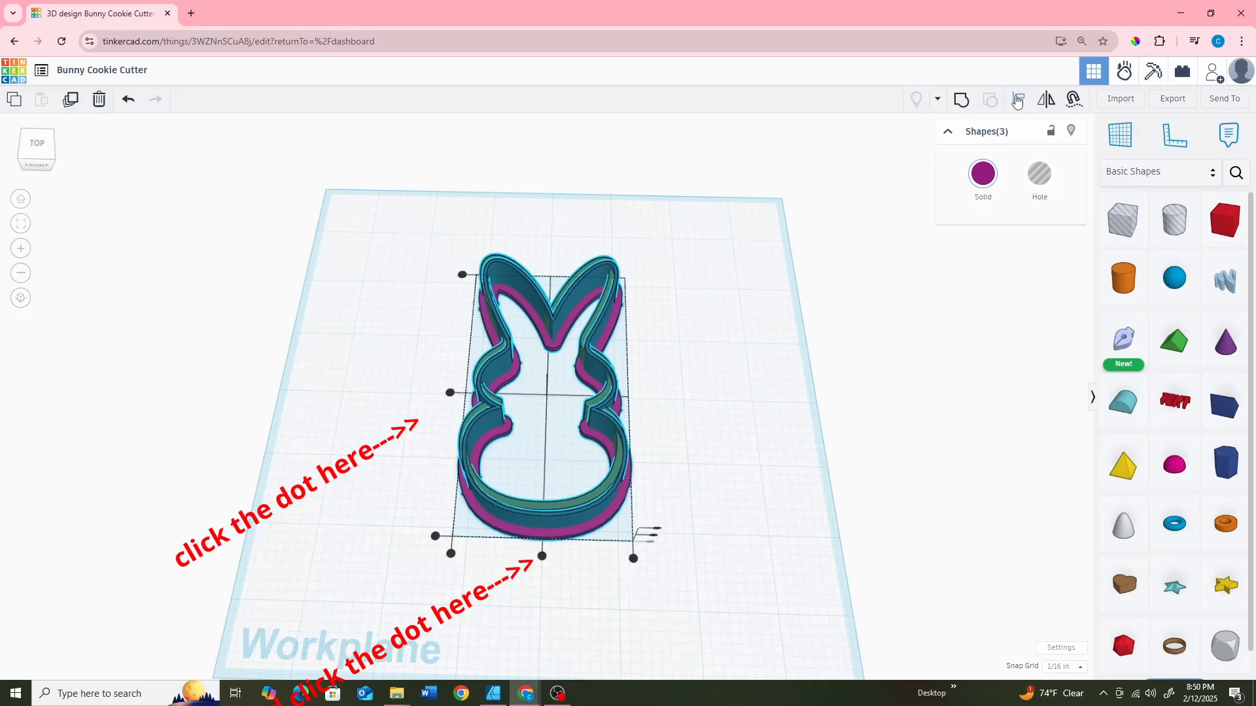
pyautogui.click(450, 392)
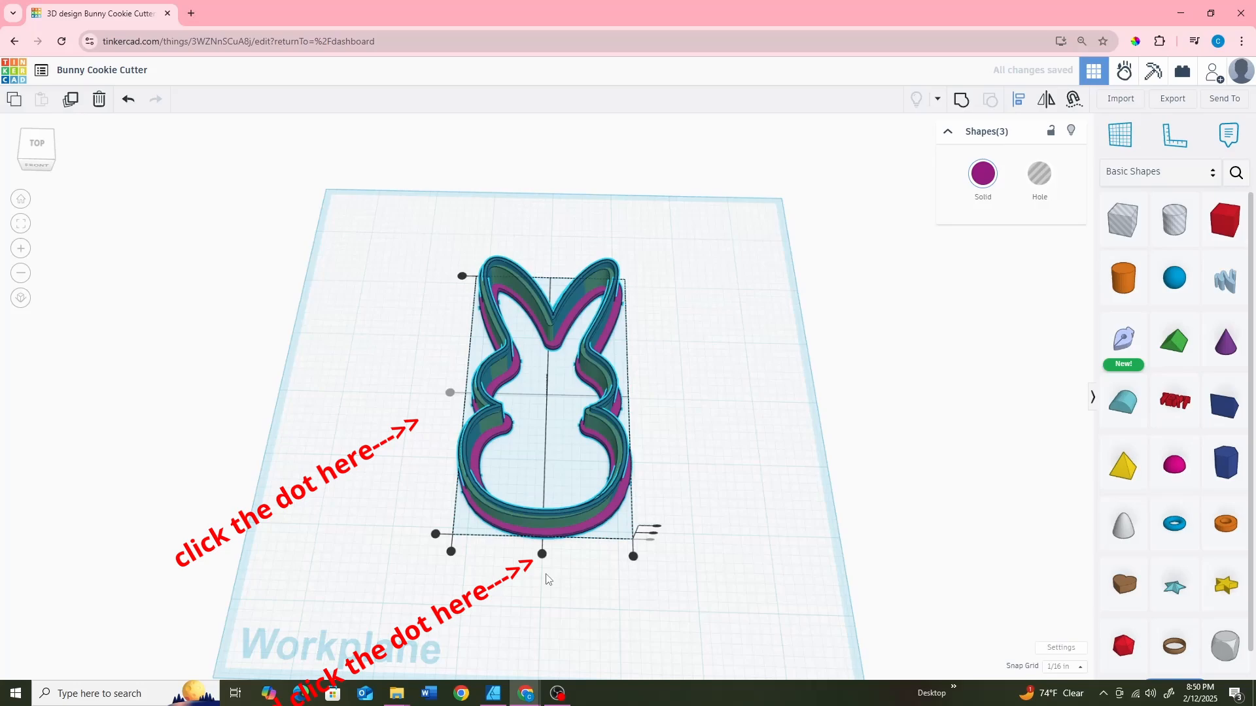
pyautogui.click(542, 554)
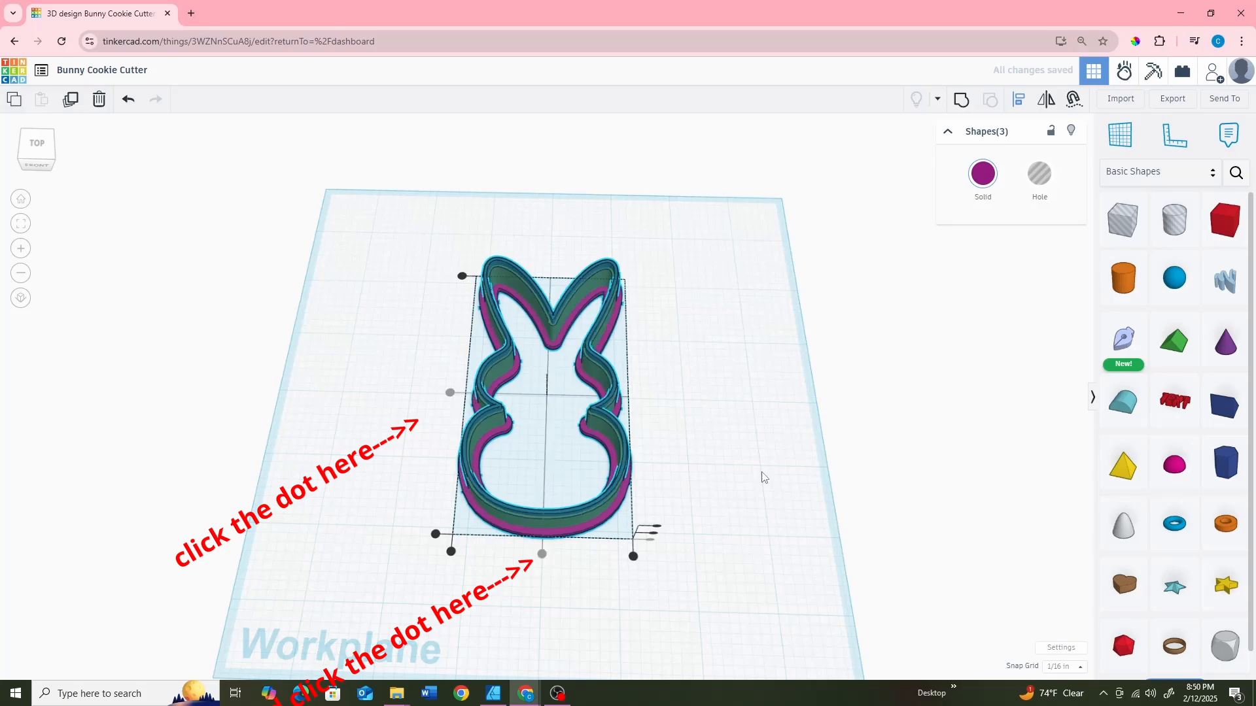
pyautogui.click(762, 477)
# Inspect how the three aligned bunny layers sit on each other from the sides, the front and above.
pyautogui.moveTo(762, 478); pyautogui.dragTo(321, 462, button='right')
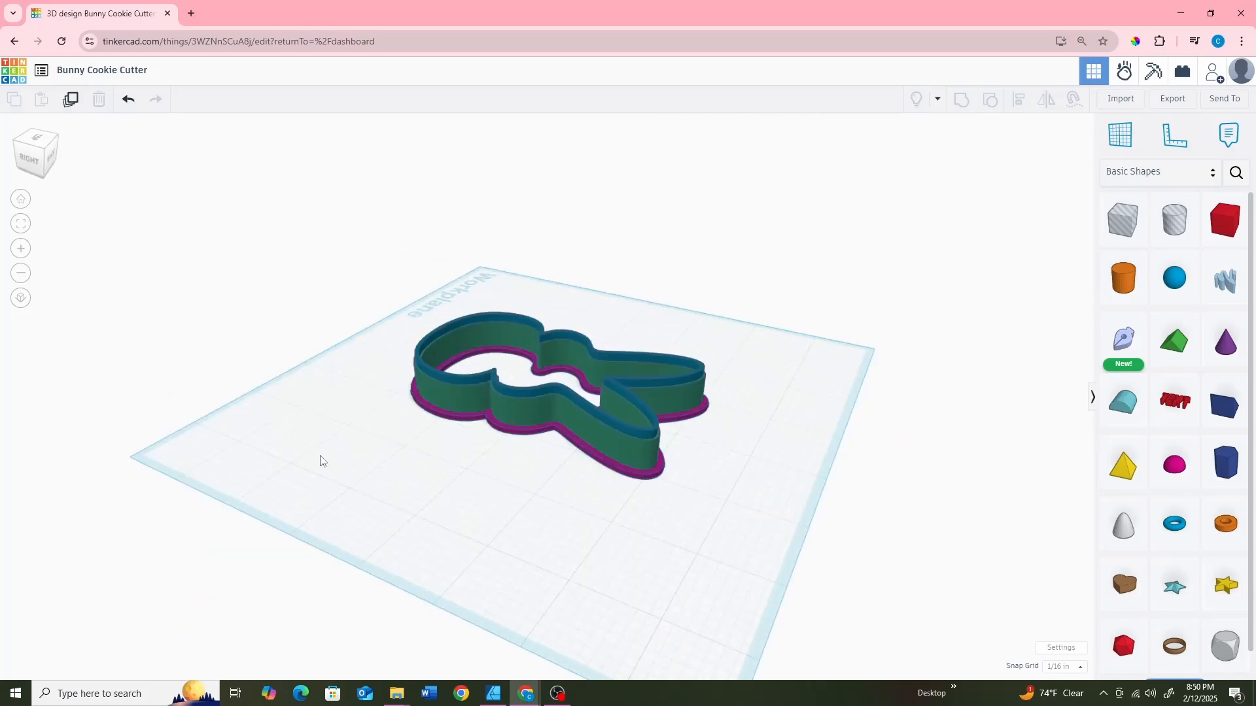
pyautogui.moveTo(320, 461); pyautogui.dragTo(858, 391, button='right')
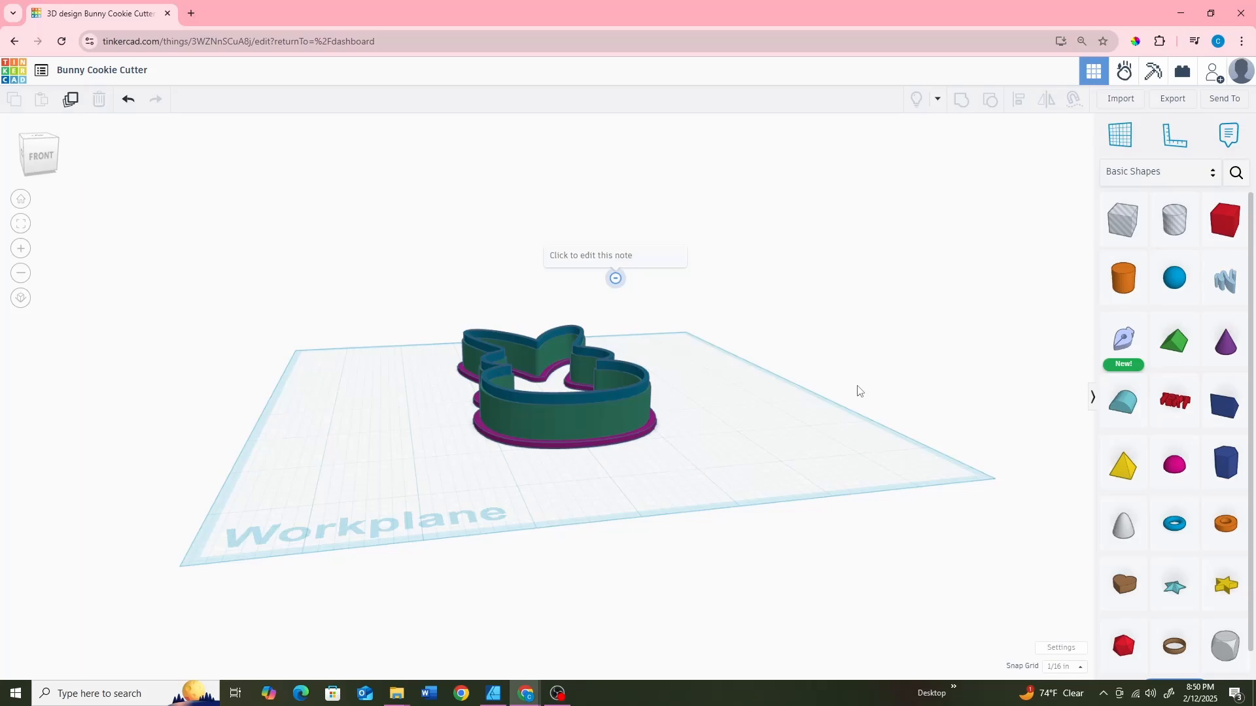
pyautogui.moveTo(859, 391); pyautogui.dragTo(759, 455, button='right')
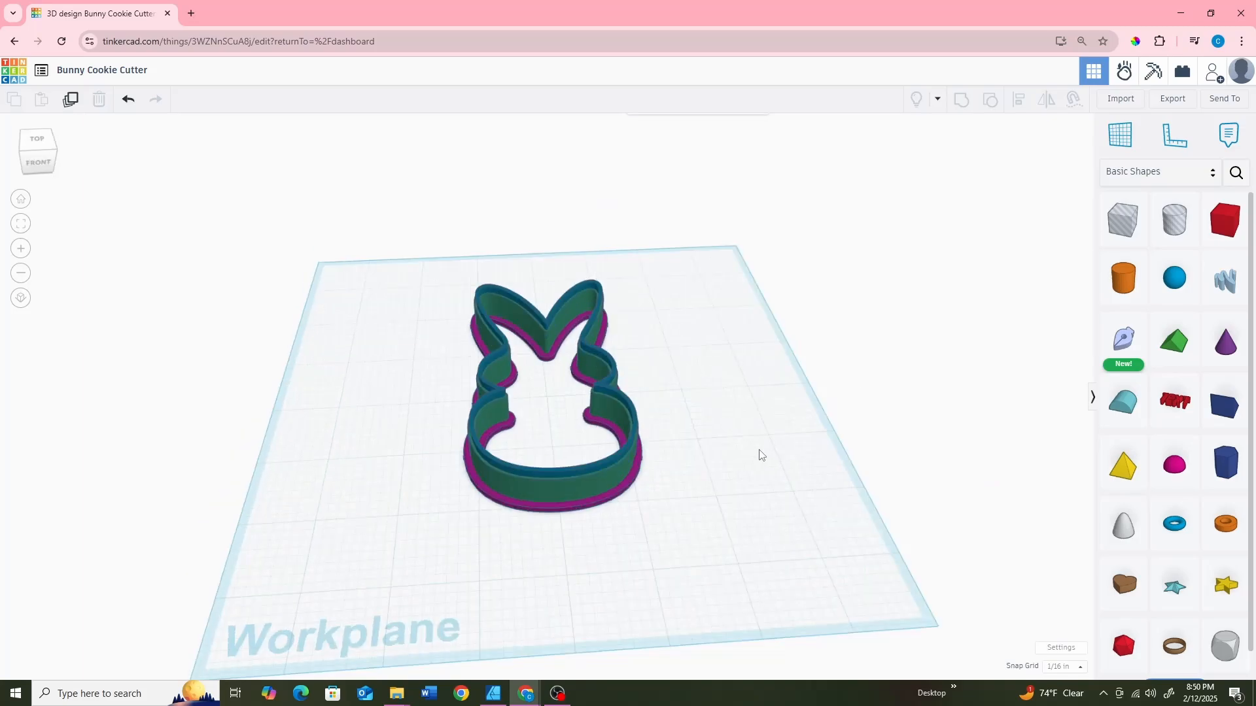
pyautogui.moveTo(759, 455); pyautogui.dragTo(719, 535, button='right')
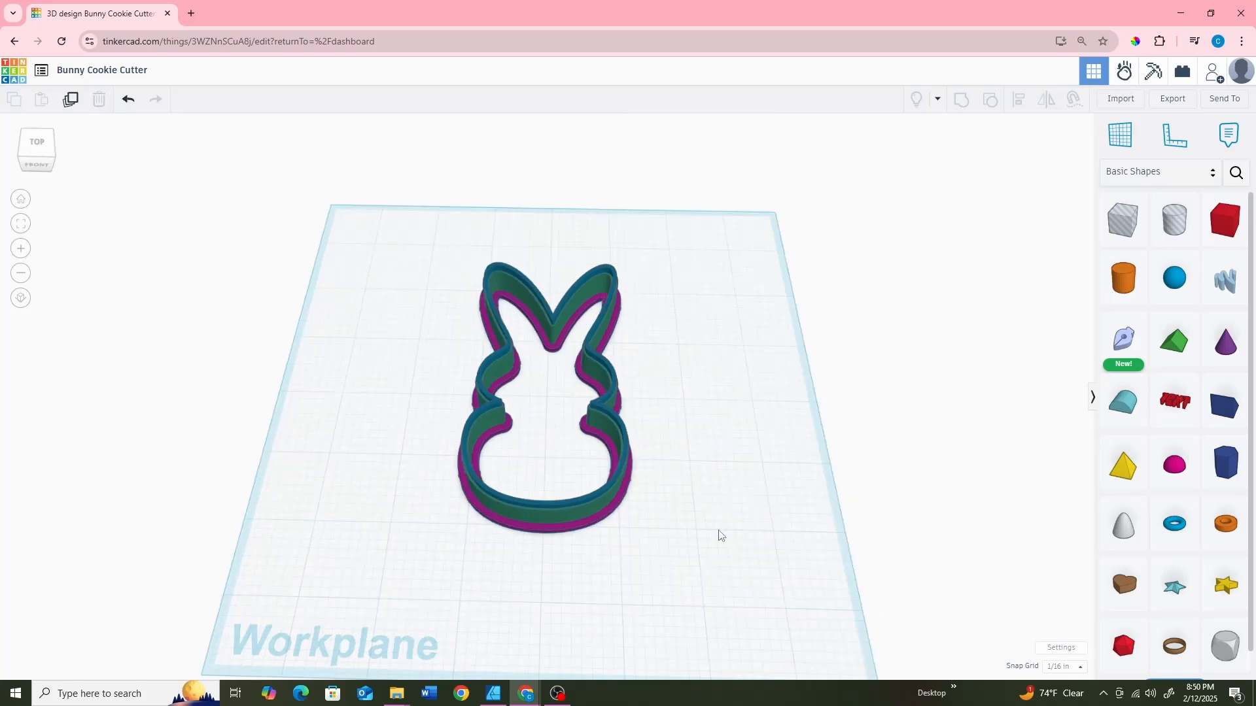
pyautogui.moveTo(728, 558); pyautogui.dragTo(356, 234)
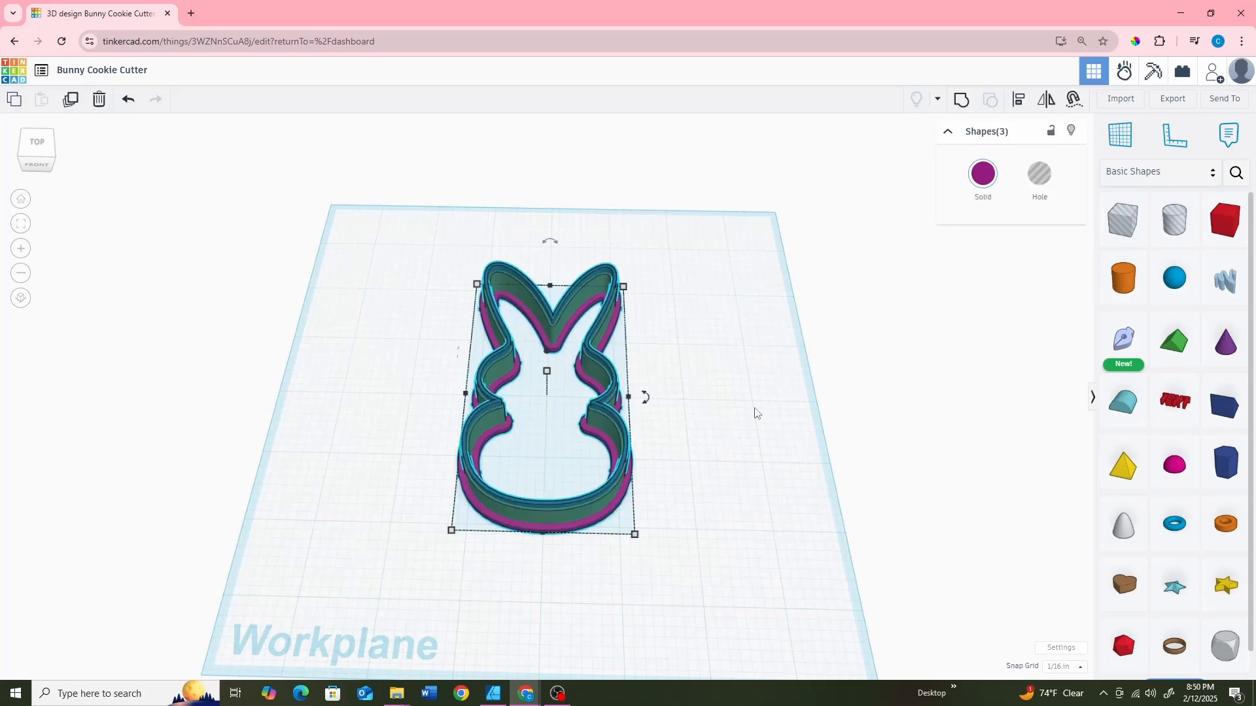
pyautogui.click(718, 340)
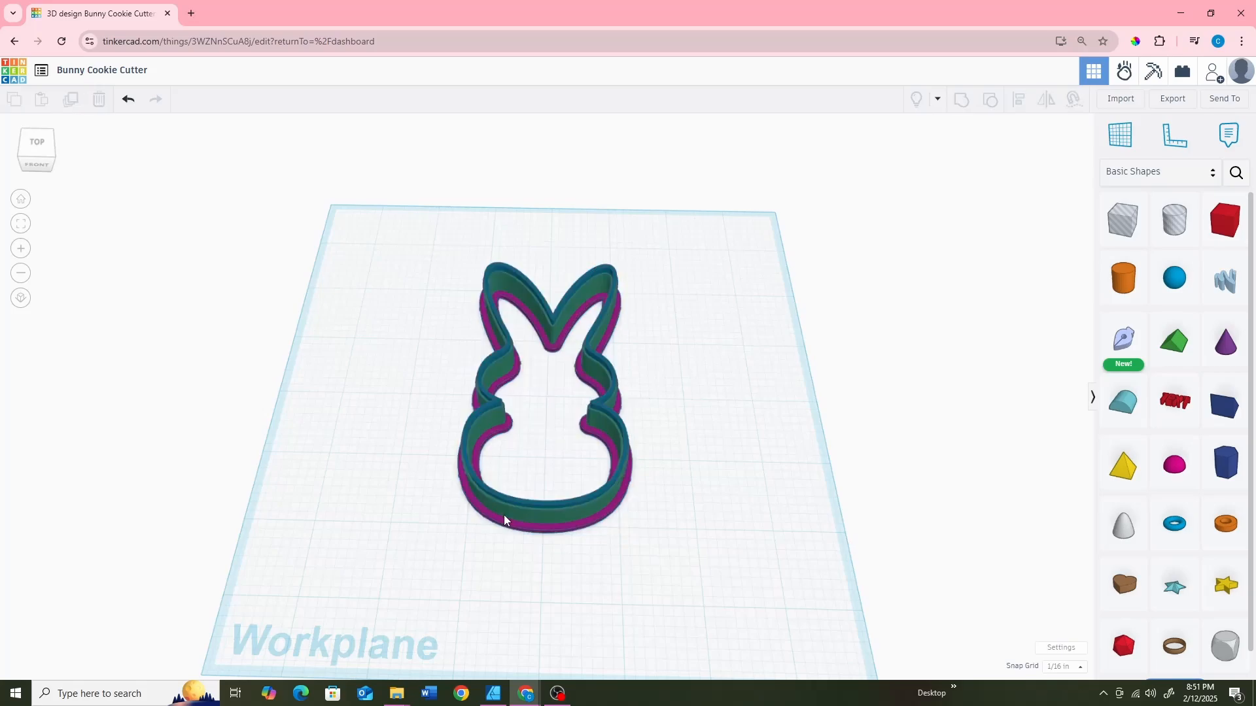
# Pull the teal blade and green middle shapes off the purple bottom shape and set the Quality of all three shapes to 24.
pyautogui.click(504, 519)
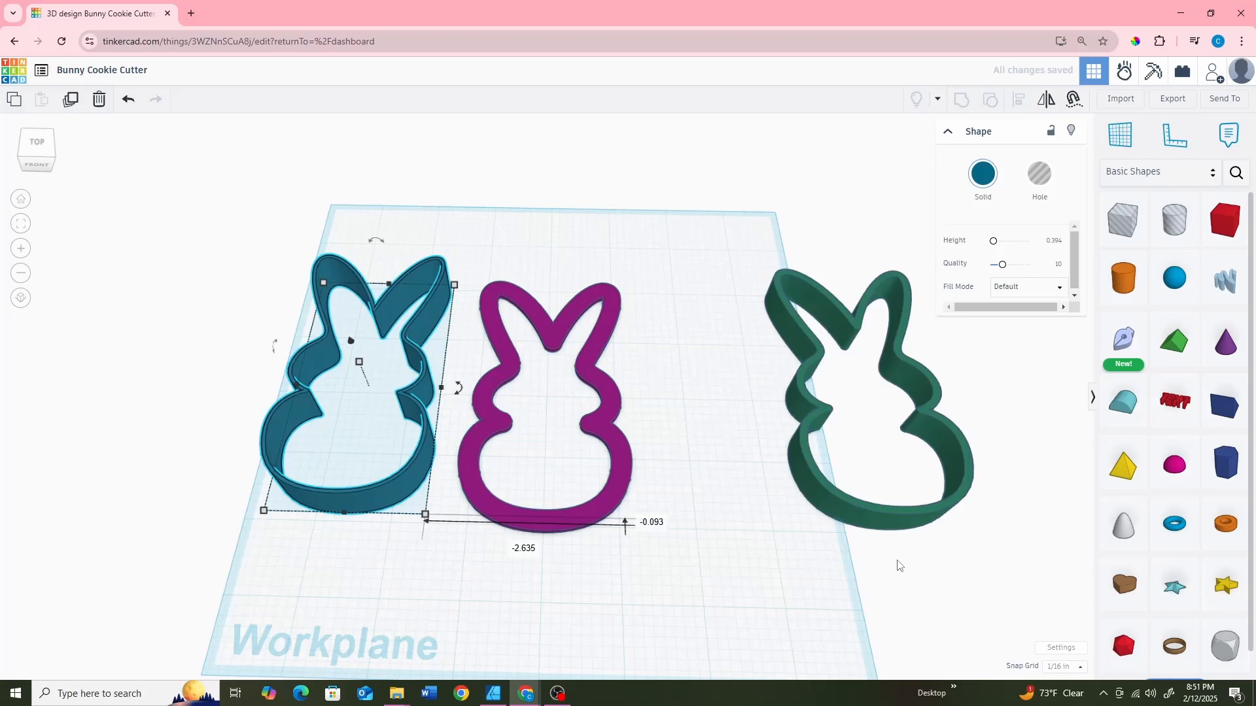
pyautogui.click(951, 458)
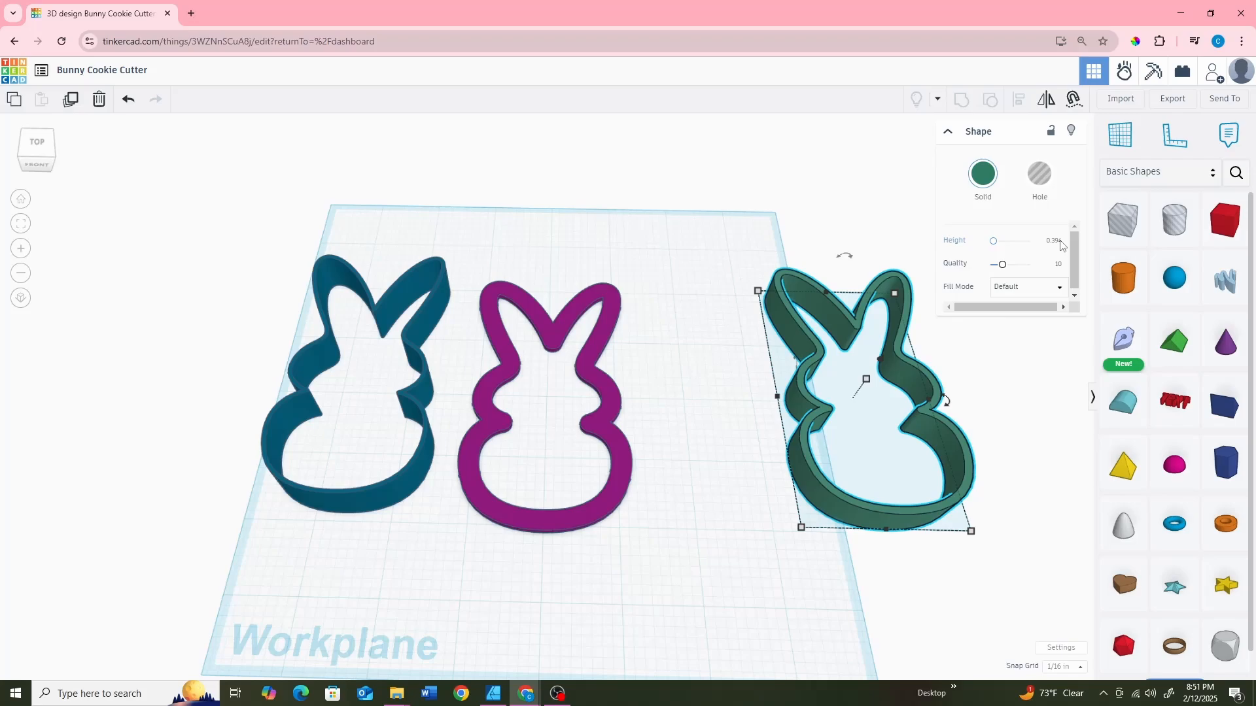
pyautogui.scroll(-1, 1069, 272)
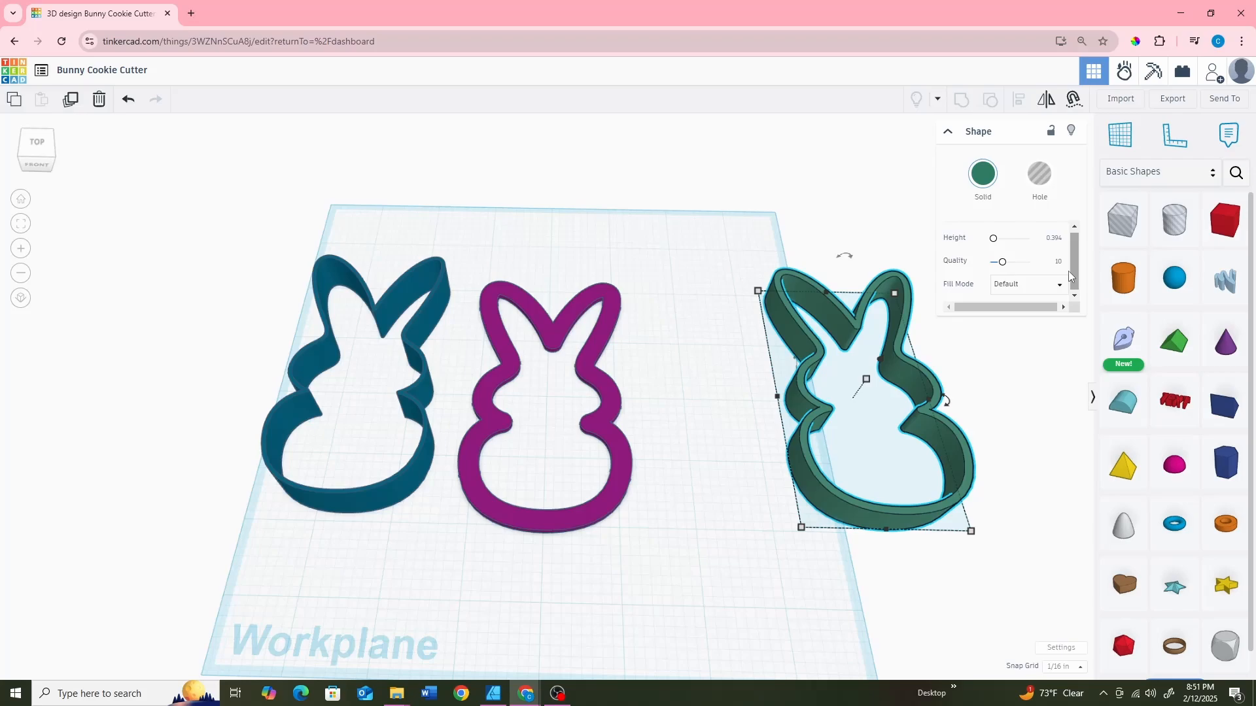
pyautogui.click(1012, 400)
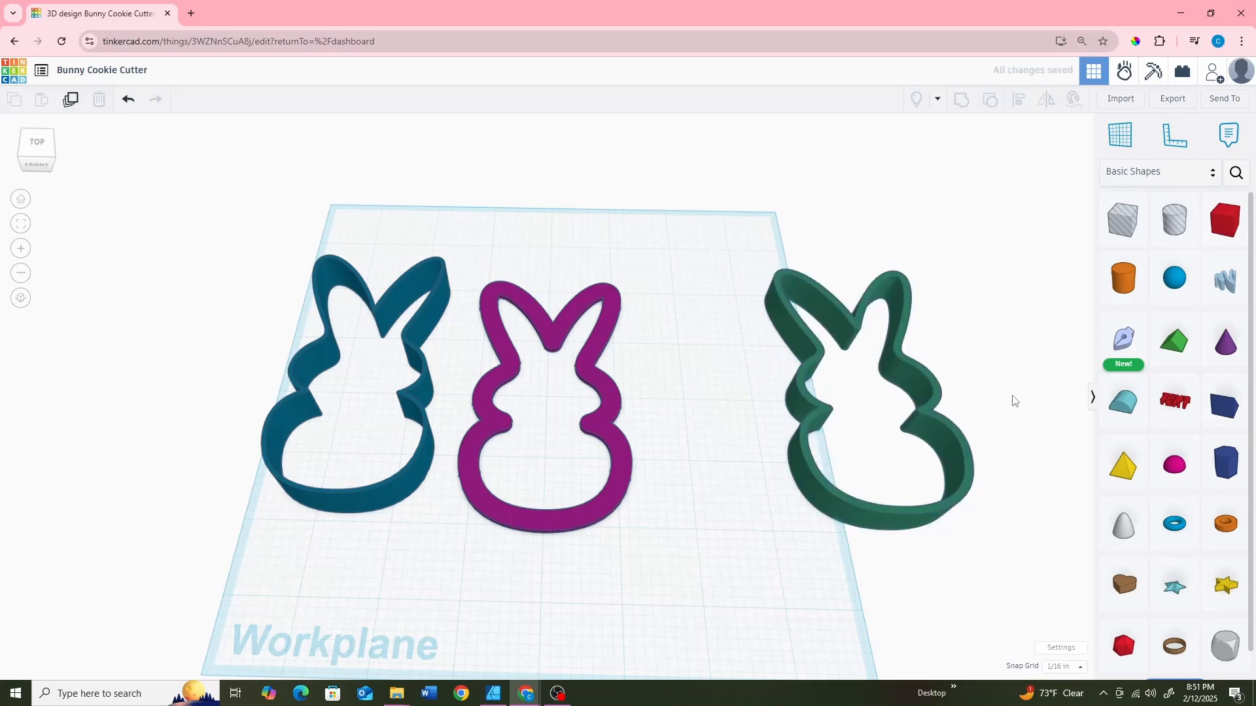
pyautogui.click(560, 522)
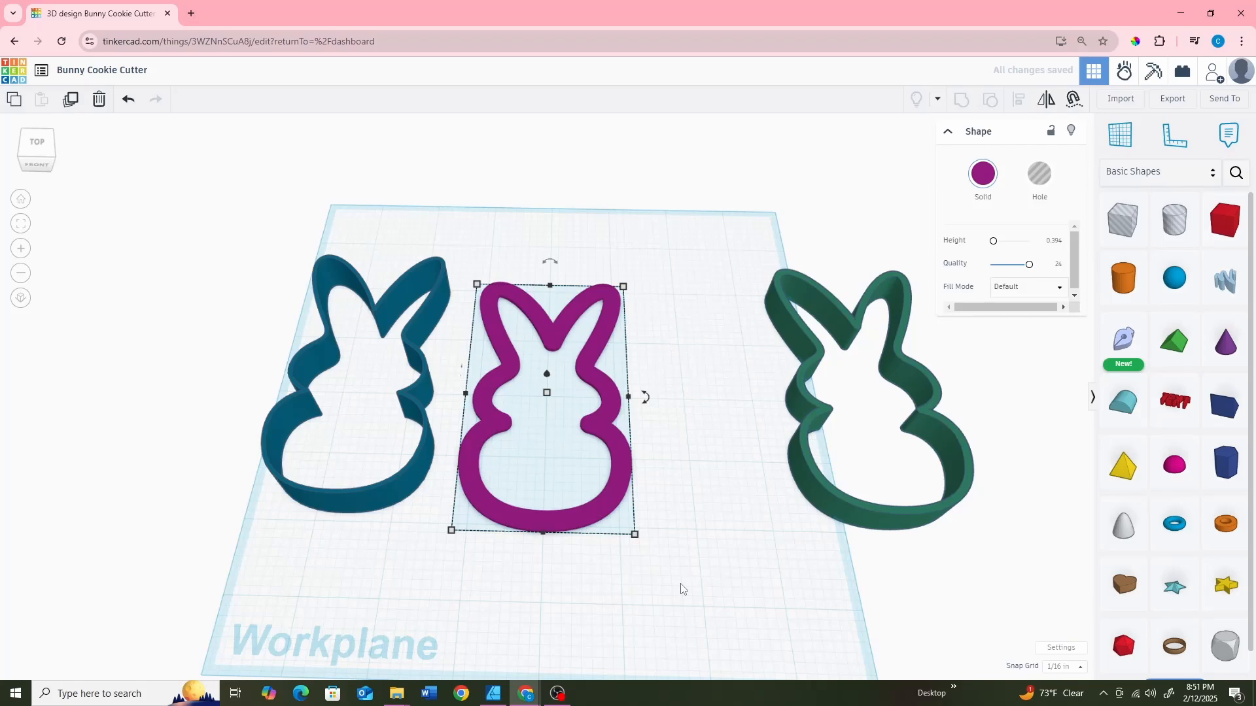
pyautogui.click(355, 508)
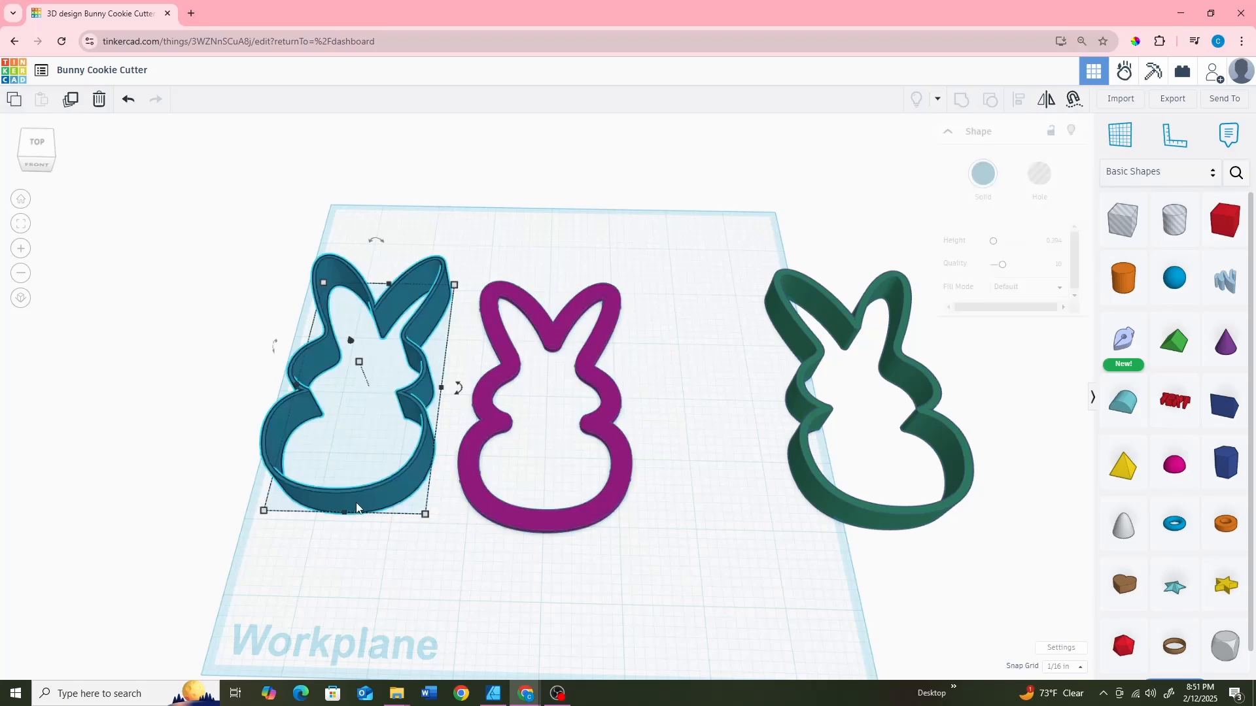
pyautogui.click(633, 652)
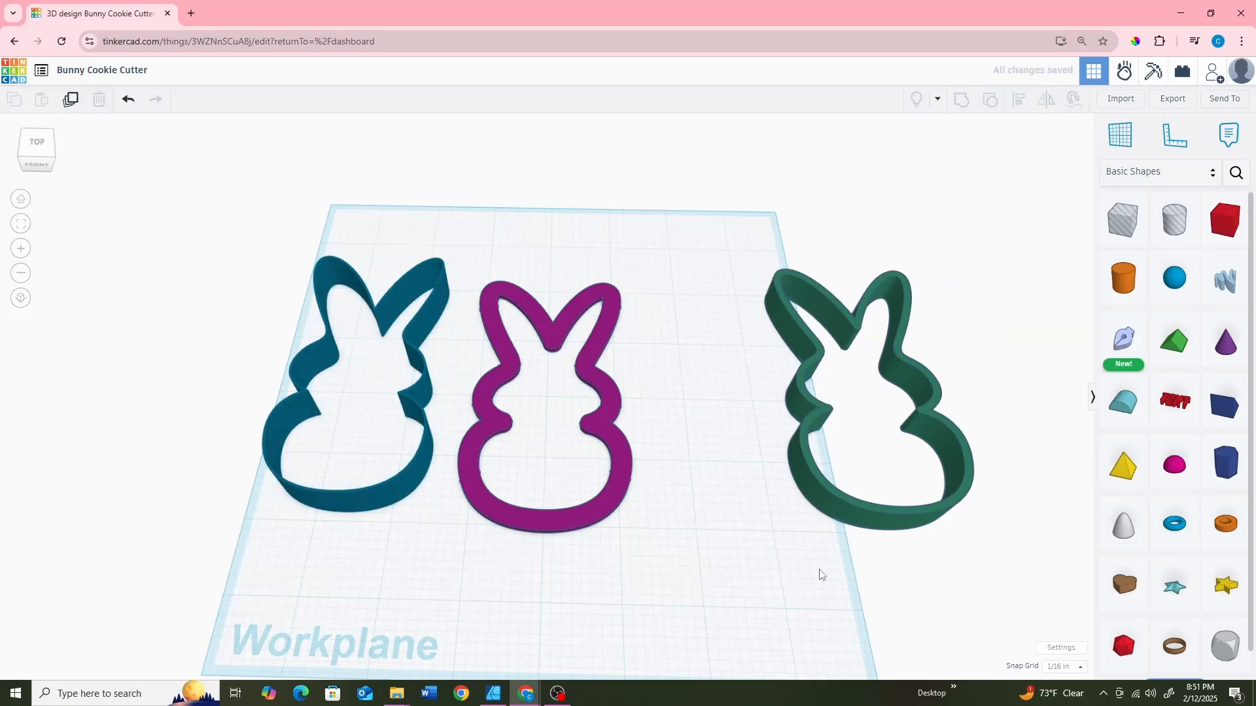
# Move the green and teal shapes back over the purple bottom shape and center all three on each other in width and depth.
pyautogui.moveTo(880, 521); pyautogui.dragTo(564, 517)
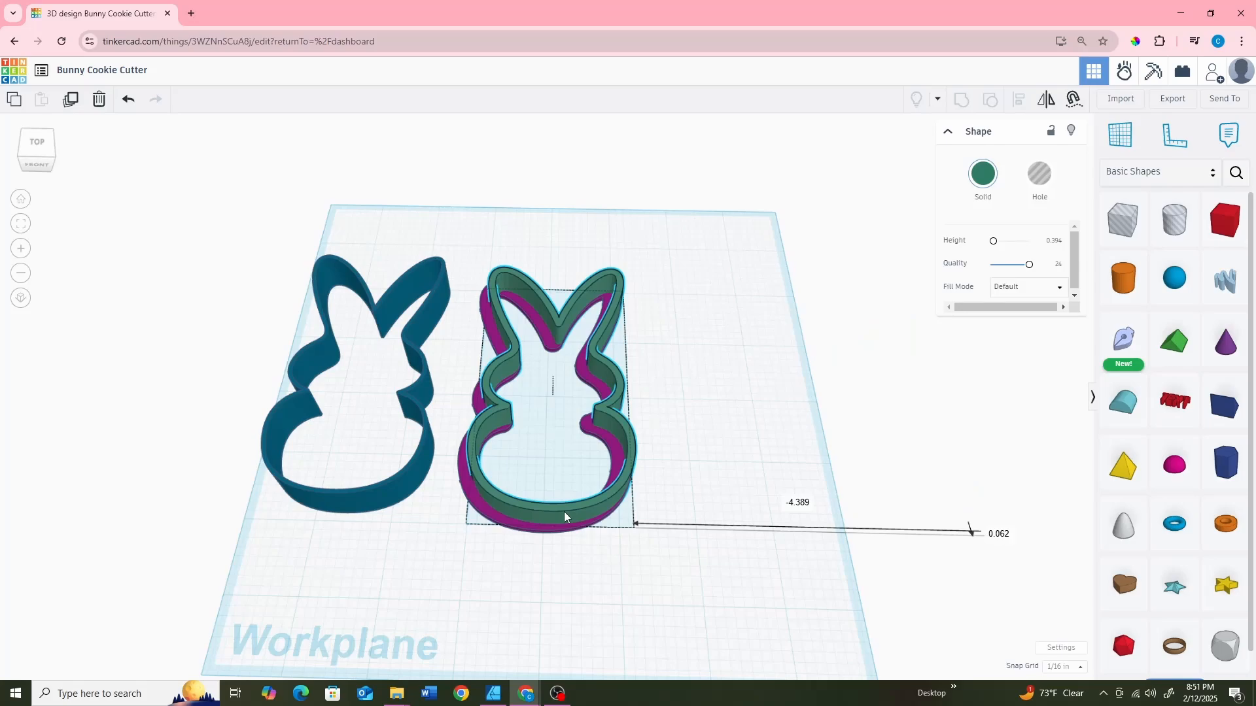
pyautogui.moveTo(776, 606); pyautogui.dragTo(442, 293)
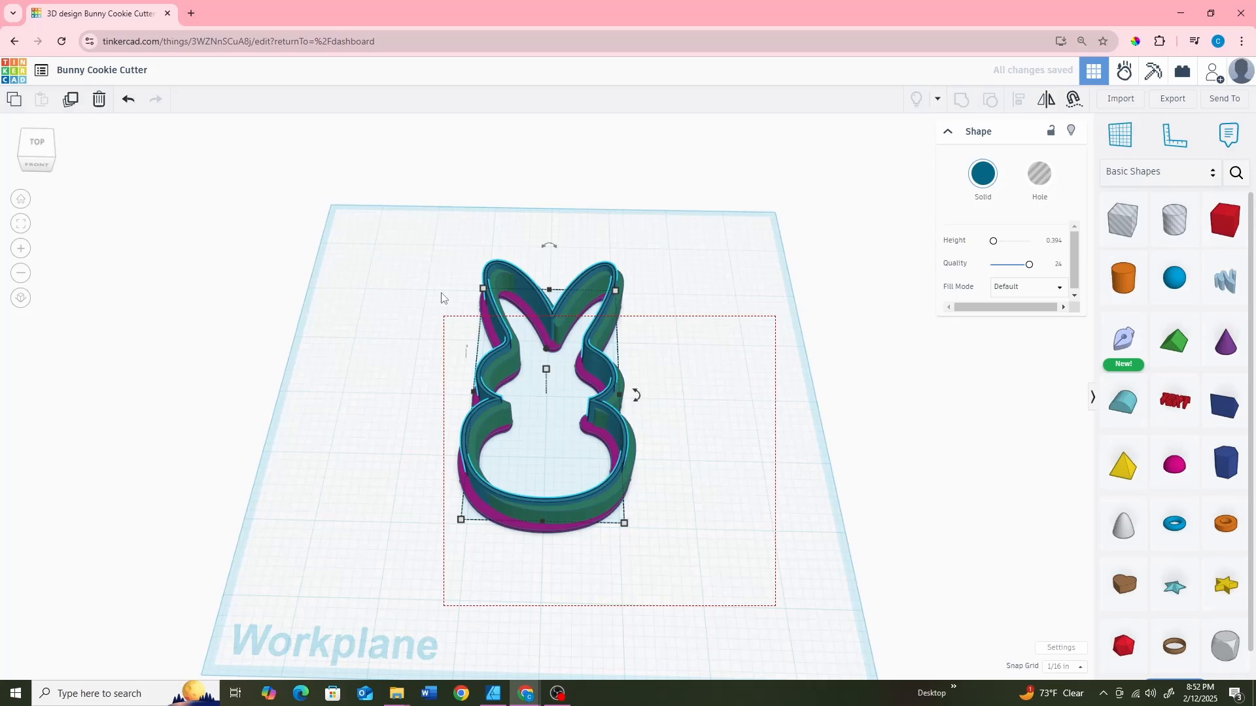
pyautogui.moveTo(441, 297); pyautogui.dragTo(443, 317)
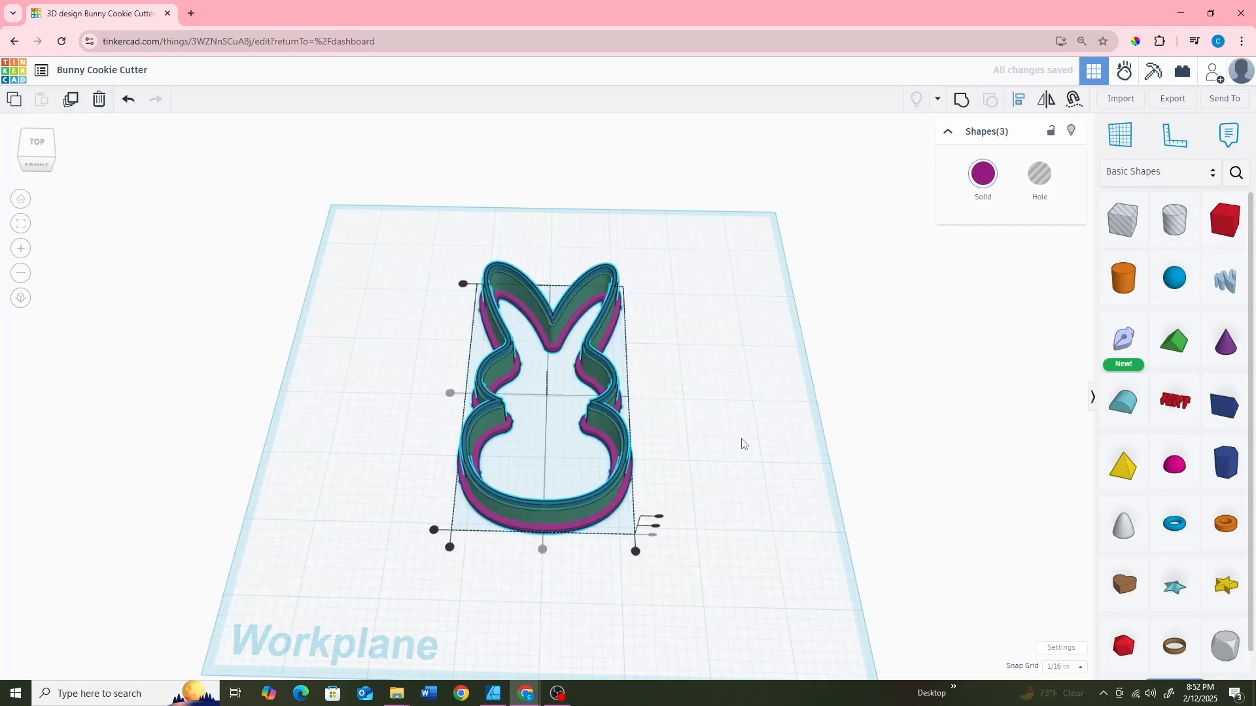
pyautogui.click(744, 445)
# Check the stacked bunny cutter's layer alignment from above, the sides and underneath the workplane.
pyautogui.moveTo(744, 445); pyautogui.dragTo(754, 399, button='right')
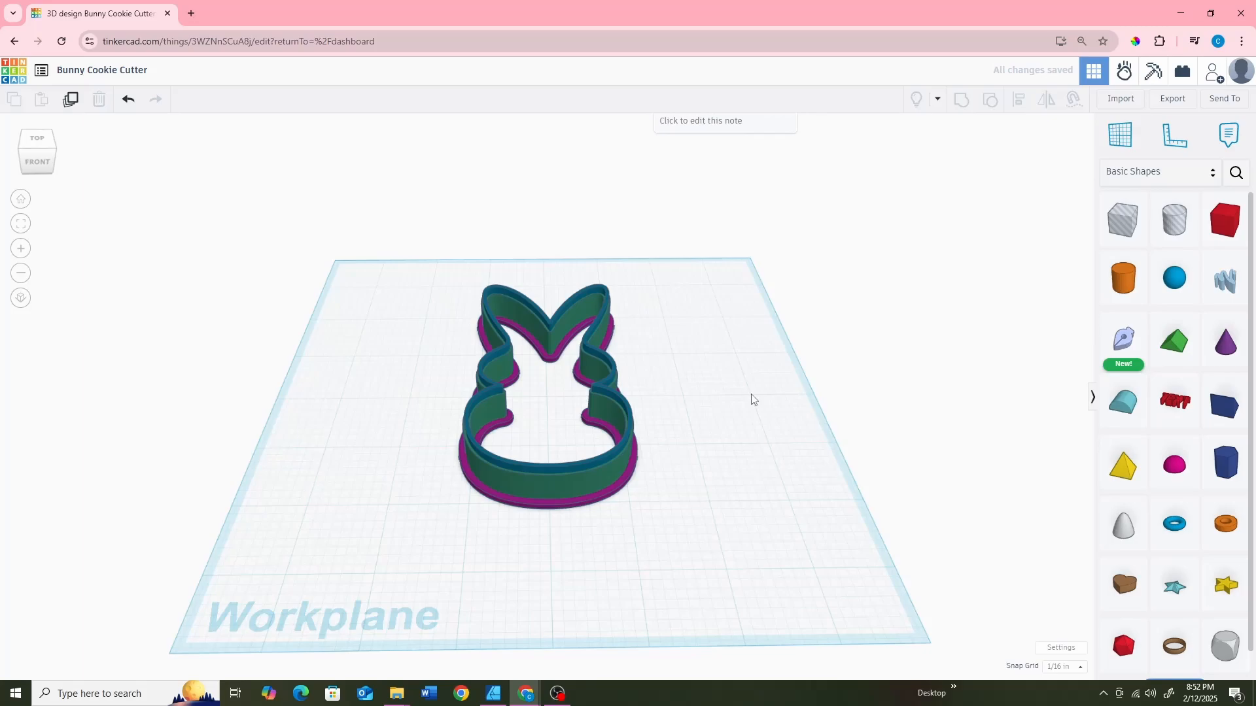
pyautogui.moveTo(751, 399); pyautogui.dragTo(620, 501, button='right')
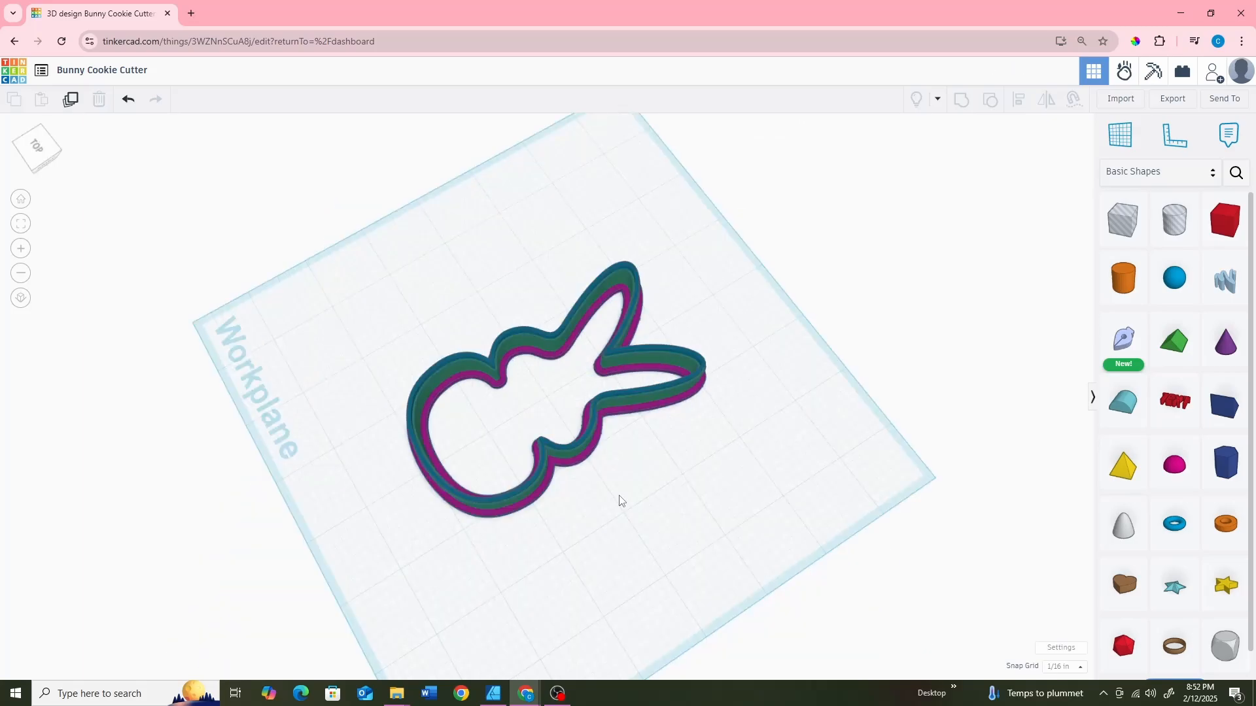
pyautogui.moveTo(620, 501); pyautogui.dragTo(847, 424, button='right')
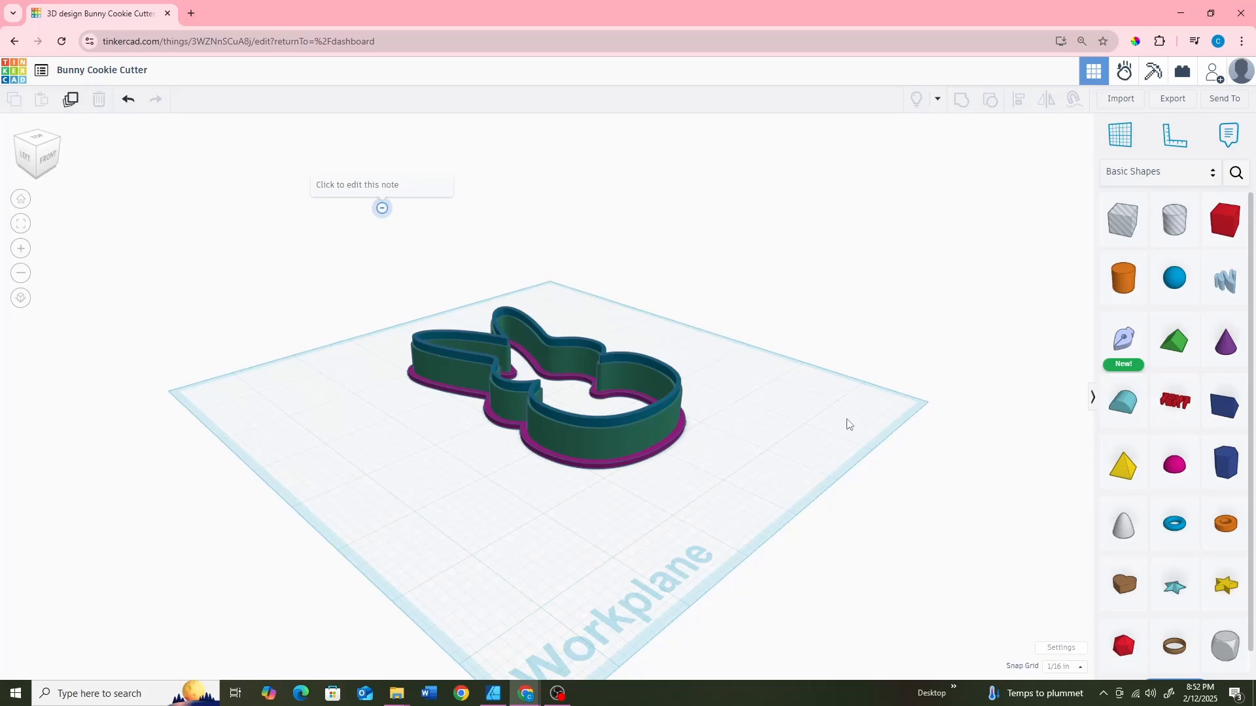
pyautogui.moveTo(847, 424); pyautogui.dragTo(717, 472, button='right')
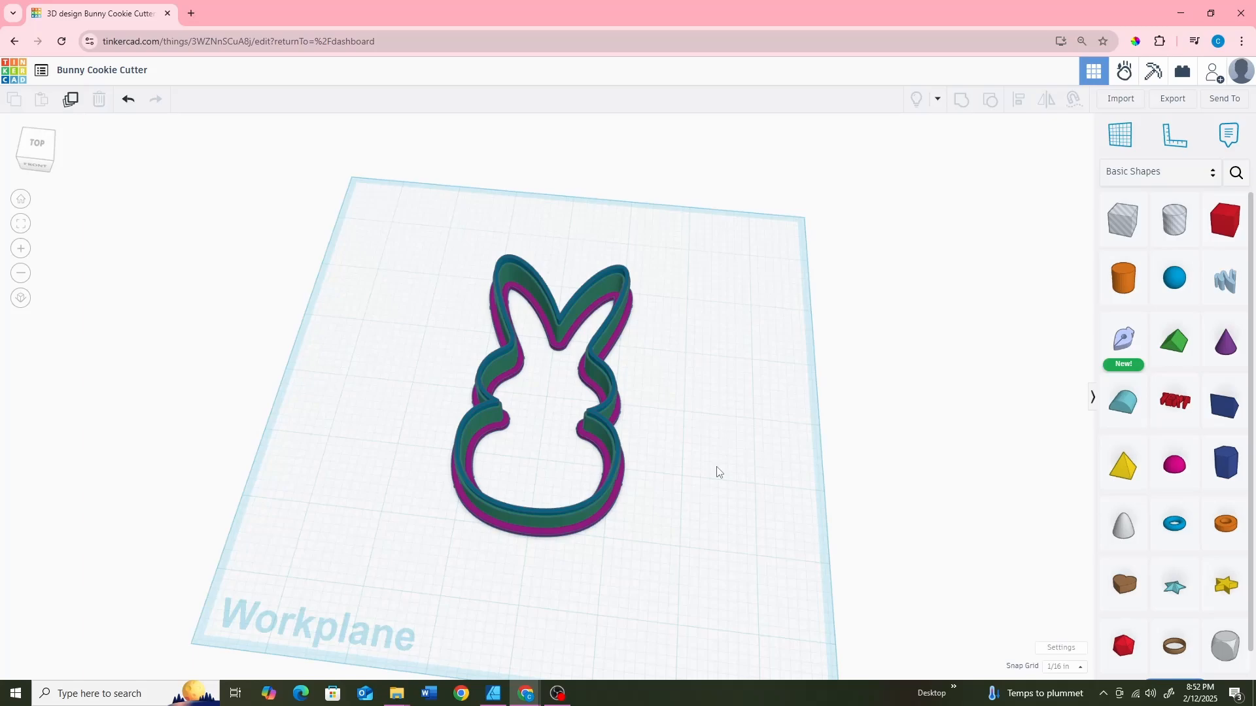
pyautogui.moveTo(718, 472); pyautogui.dragTo(738, 195, button='right')
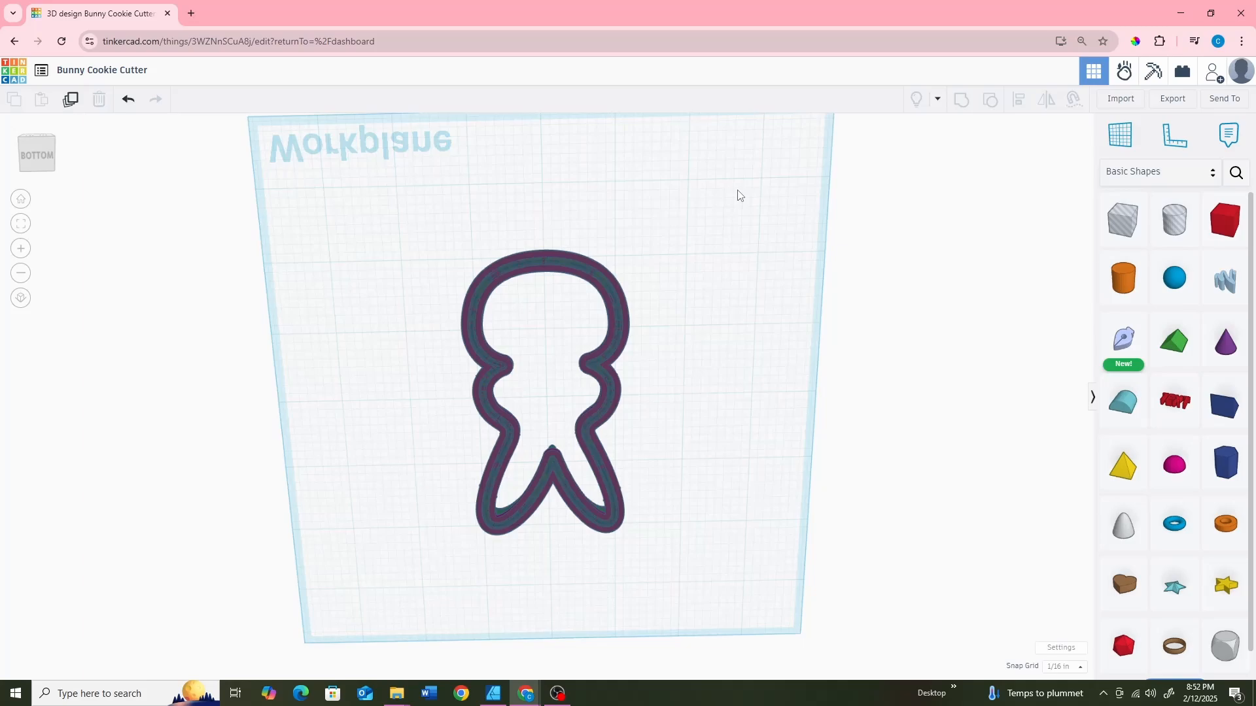
pyautogui.moveTo(738, 195); pyautogui.dragTo(732, 429, button='right')
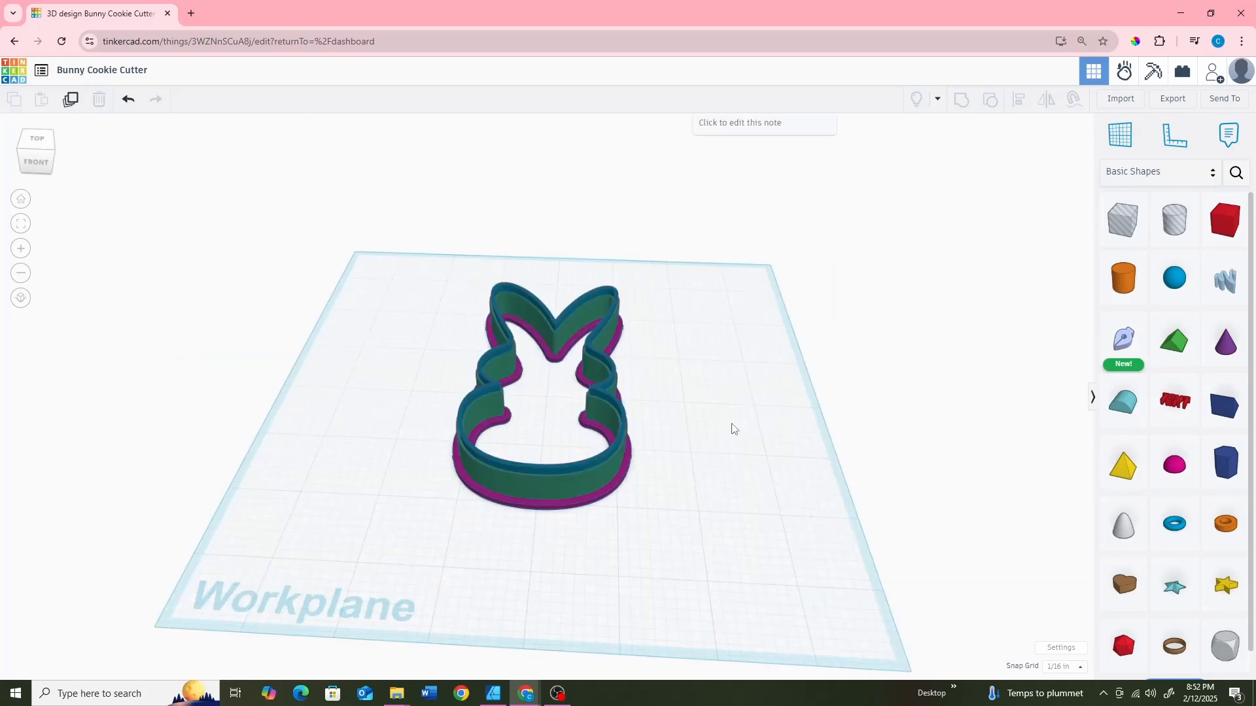
# Select all three bunny shapes and recolor them with one custom light pink-purple solid color.
pyautogui.moveTo(732, 429); pyautogui.dragTo(763, 546, button='right')
pyautogui.moveTo(763, 546); pyautogui.dragTo(370, 231)
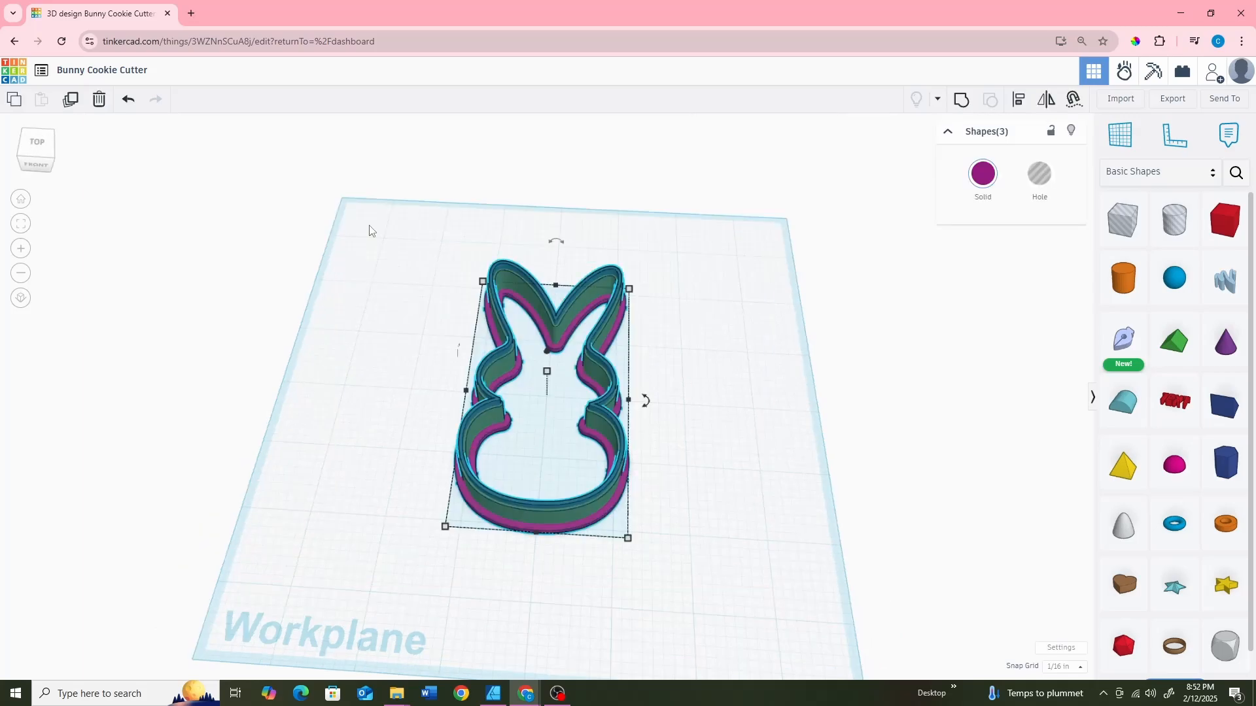
pyautogui.click(983, 173)
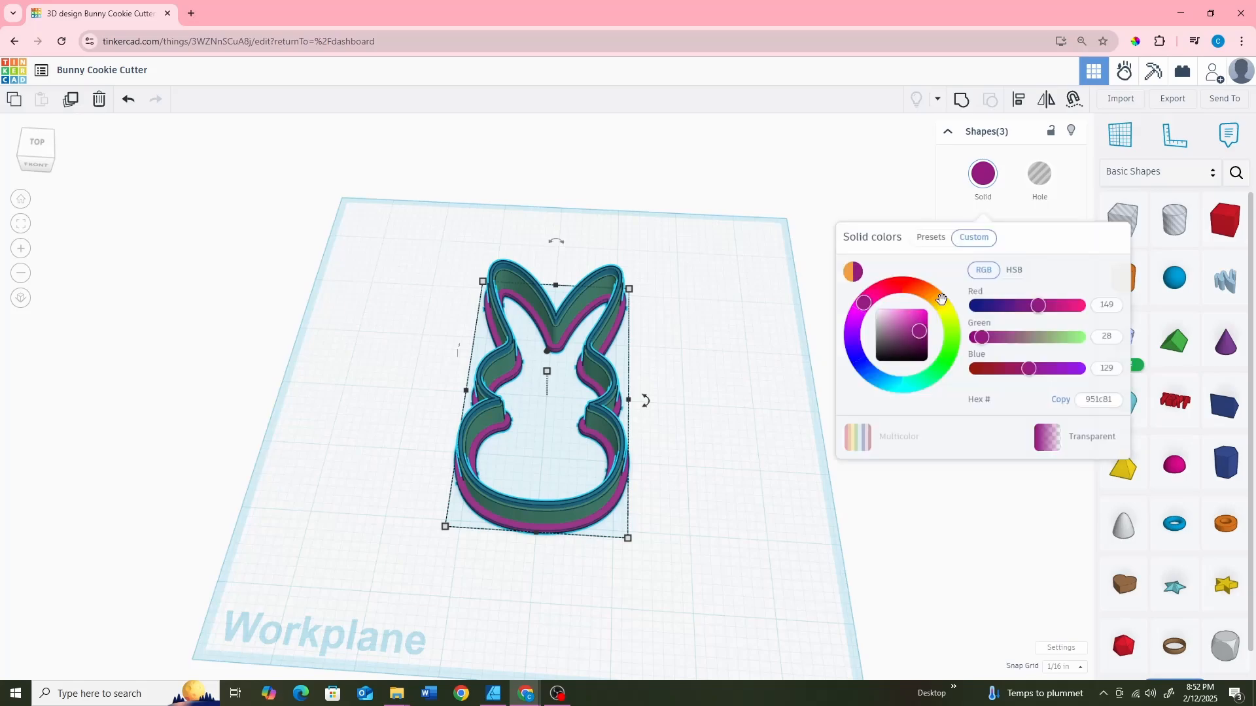
pyautogui.click(895, 314)
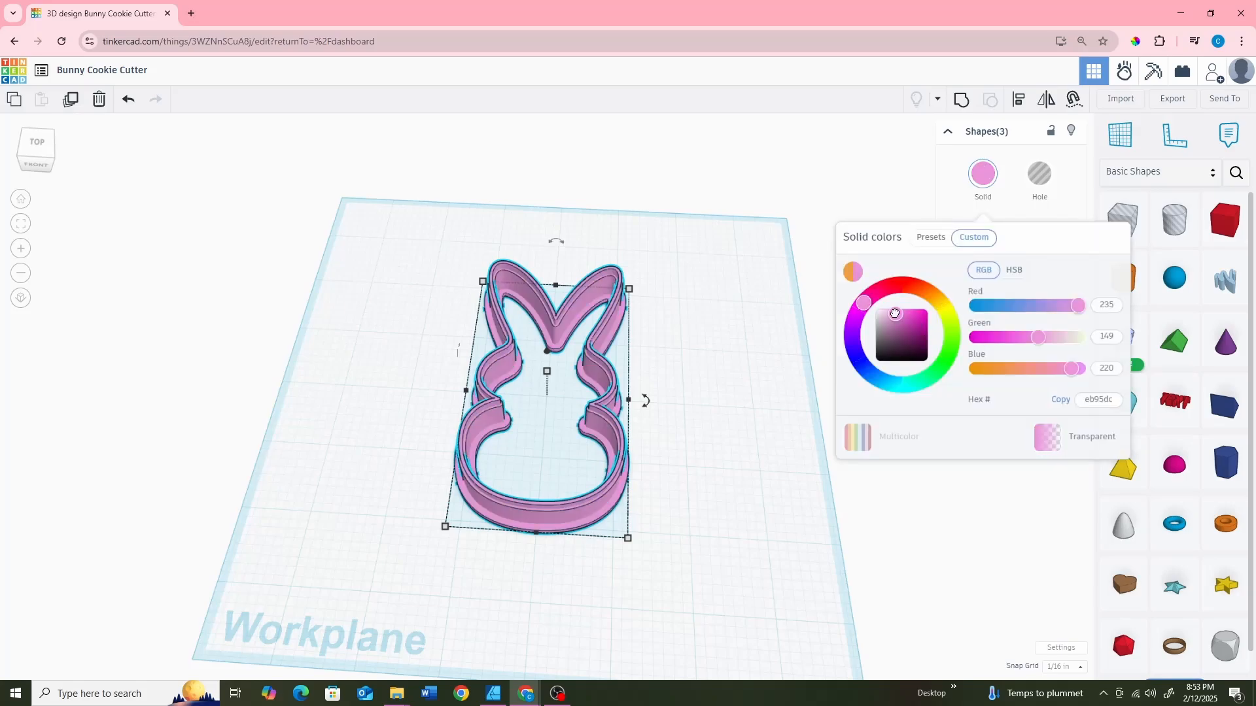
pyautogui.moveTo(895, 314); pyautogui.dragTo(889, 320)
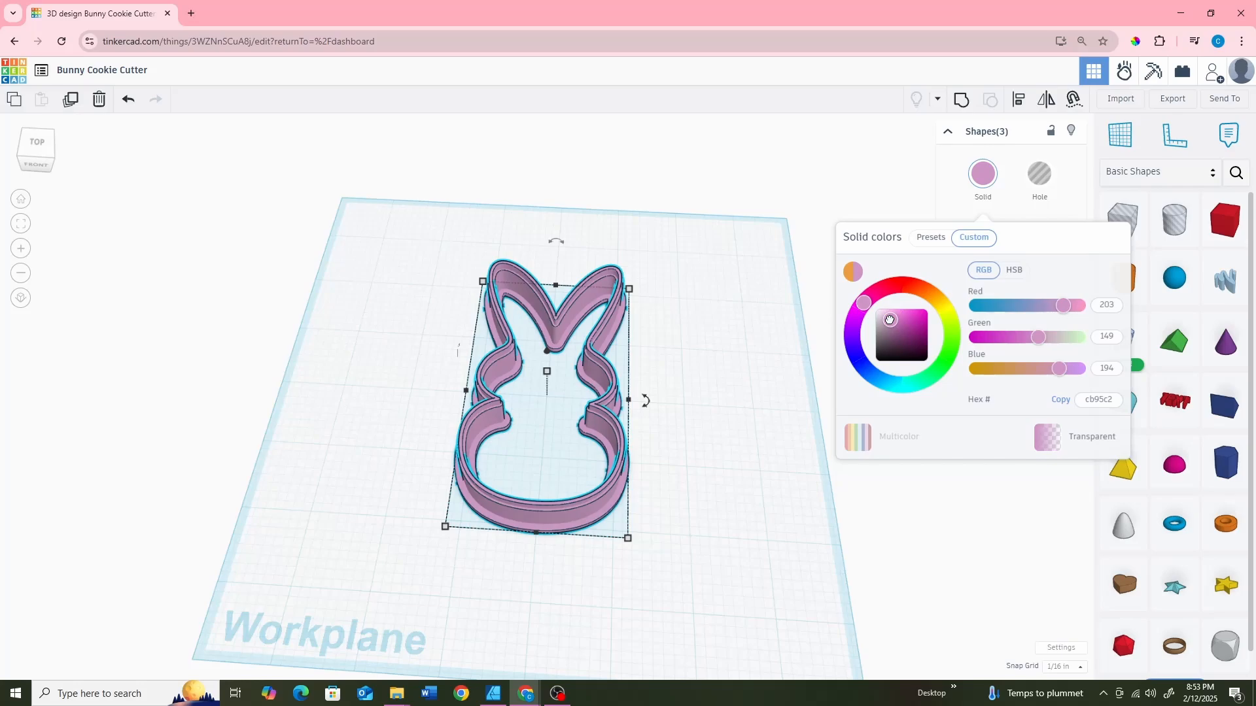
pyautogui.moveTo(889, 319); pyautogui.dragTo(891, 316)
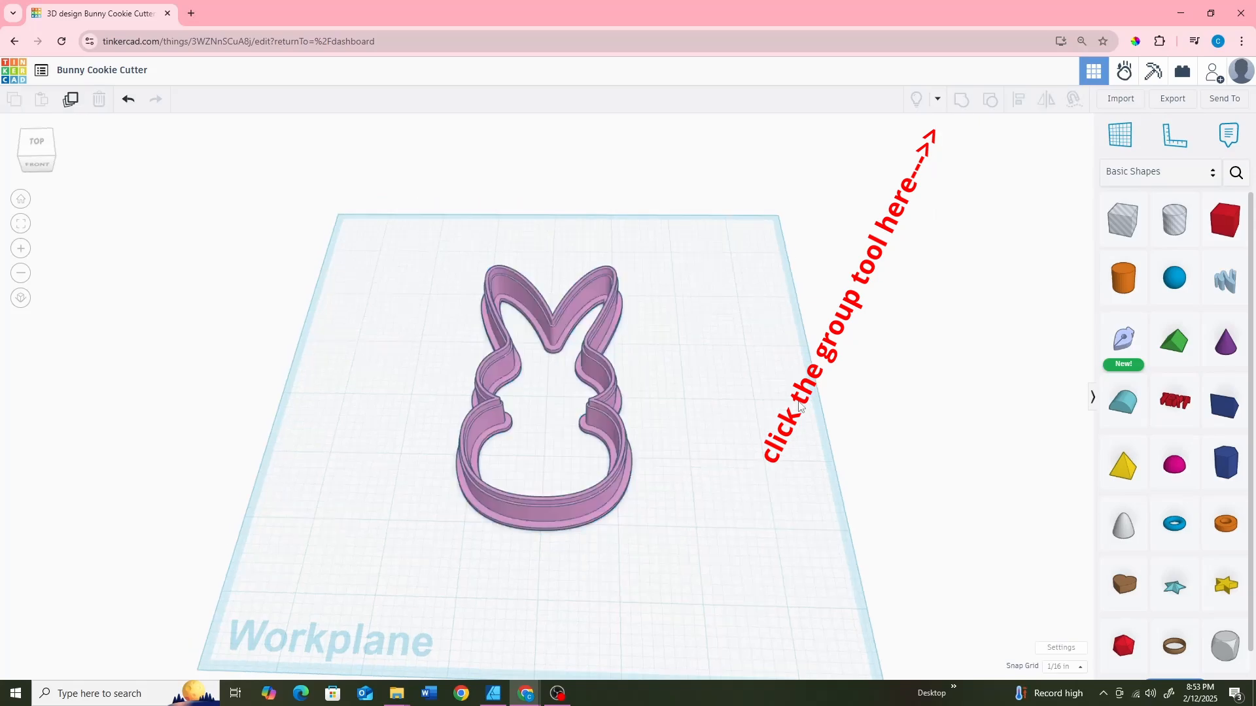
pyautogui.moveTo(799, 407); pyautogui.dragTo(826, 371, button='right')
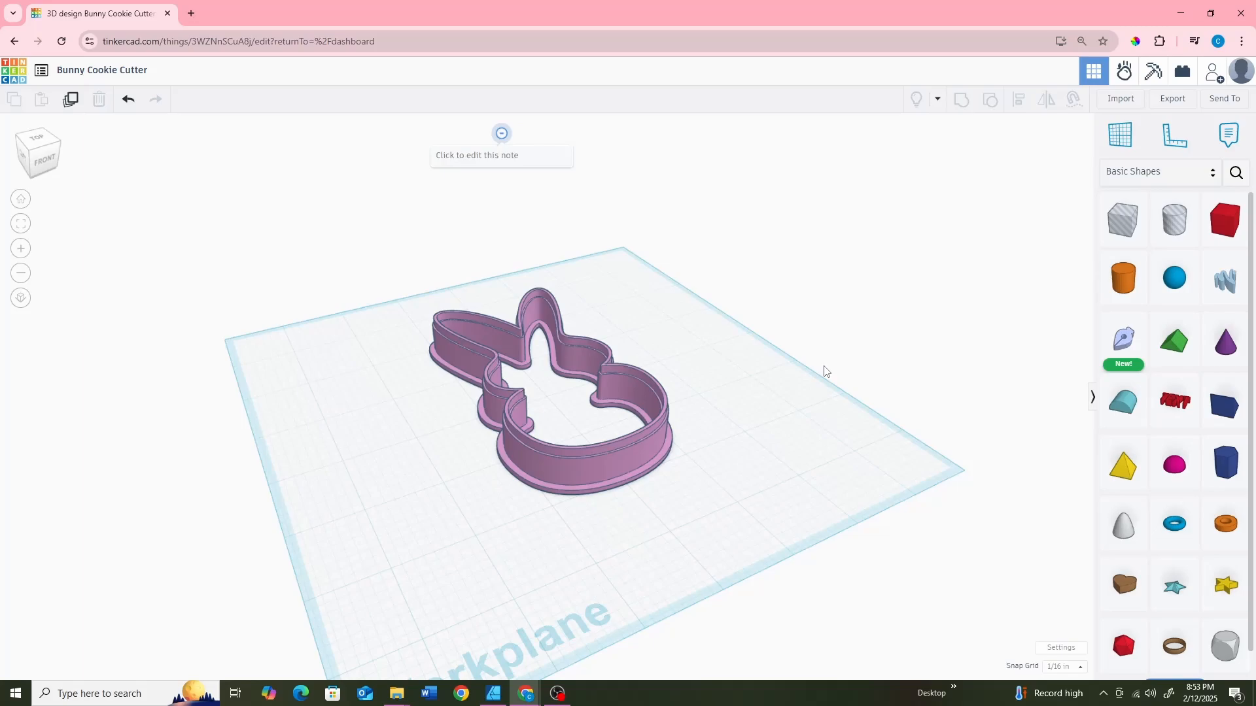
# Scale the grouped bunny cutter down proportionally to about 51 mm wide and 91 mm long.
pyautogui.moveTo(824, 371); pyautogui.dragTo(749, 390, button='right')
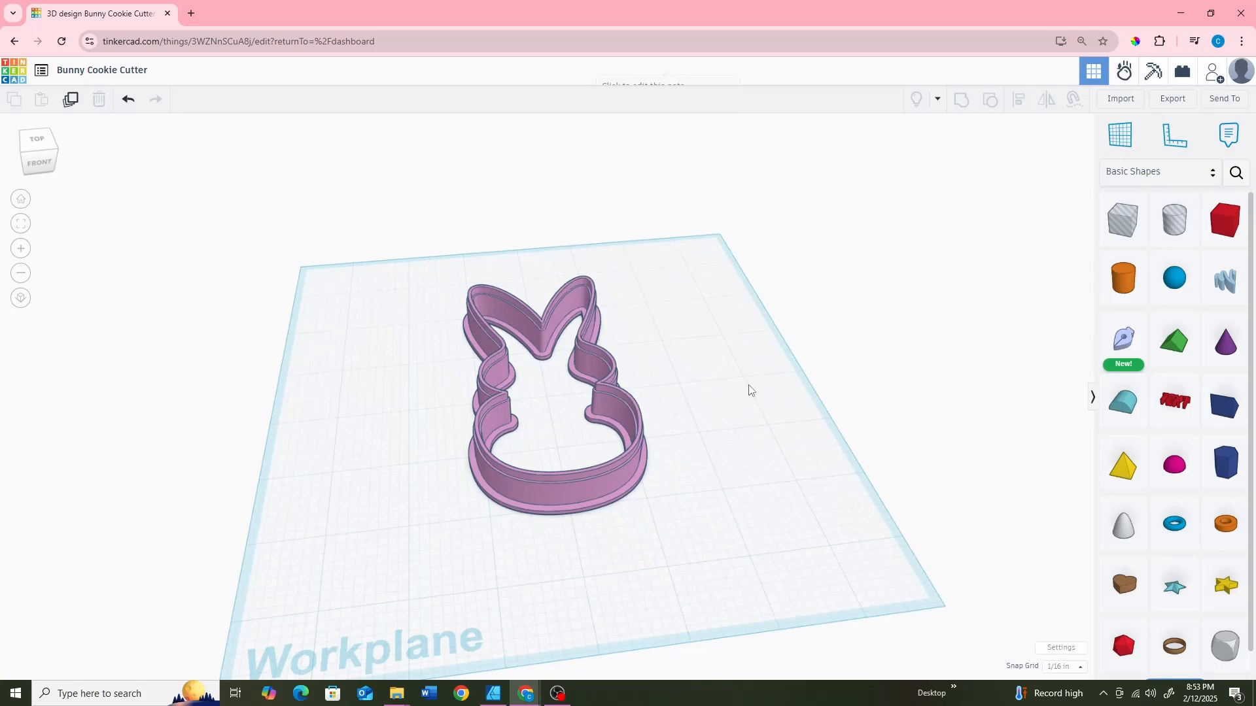
pyautogui.moveTo(749, 390); pyautogui.dragTo(736, 393, button='right')
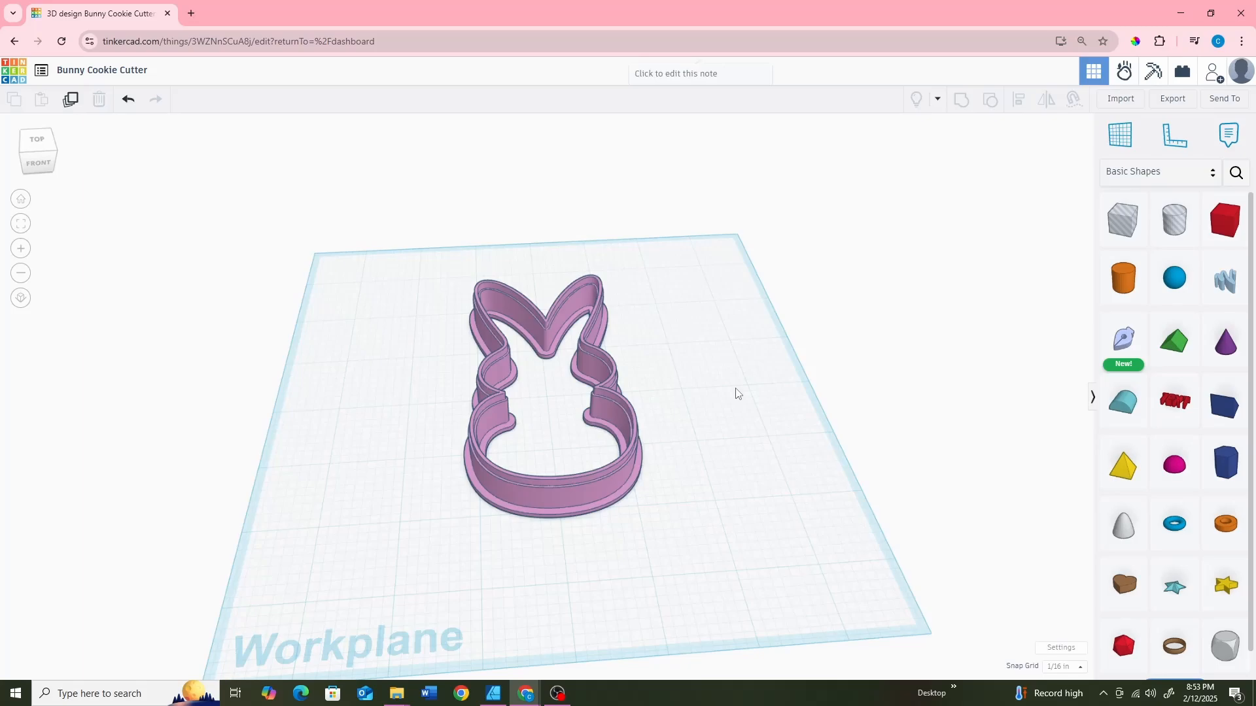
pyautogui.moveTo(736, 393); pyautogui.dragTo(673, 406, button='right')
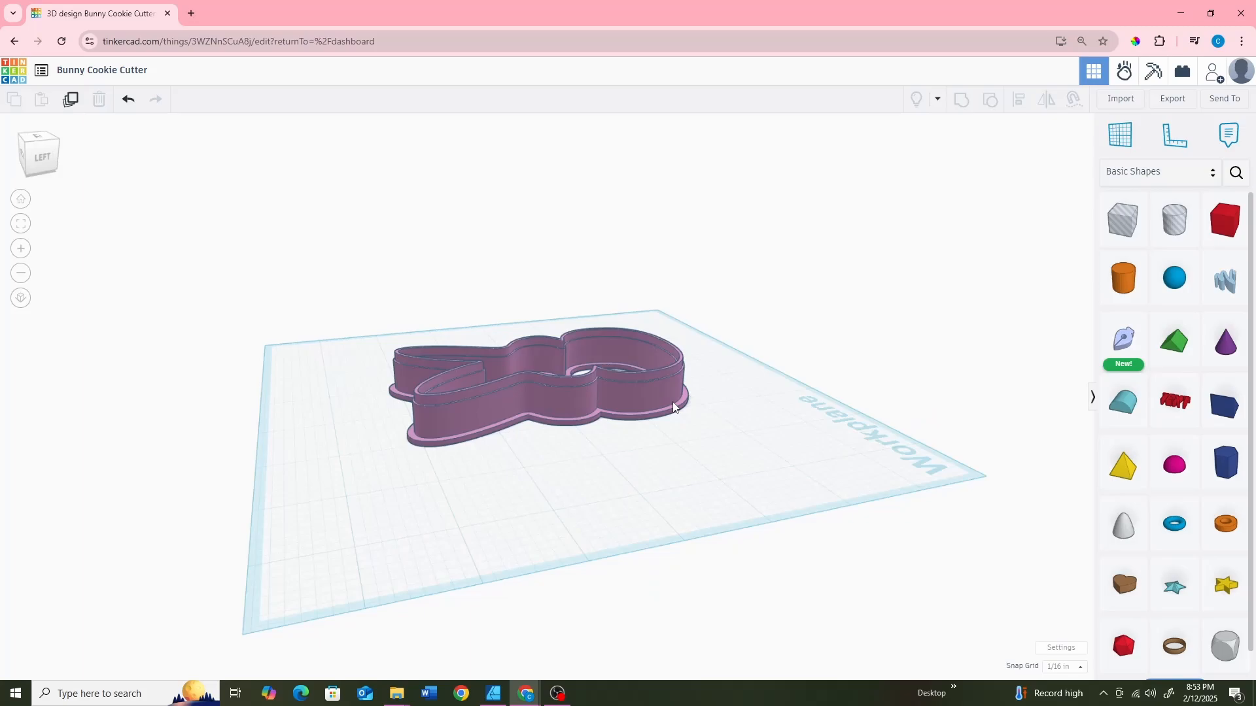
pyautogui.moveTo(674, 407); pyautogui.dragTo(301, 423, button='right')
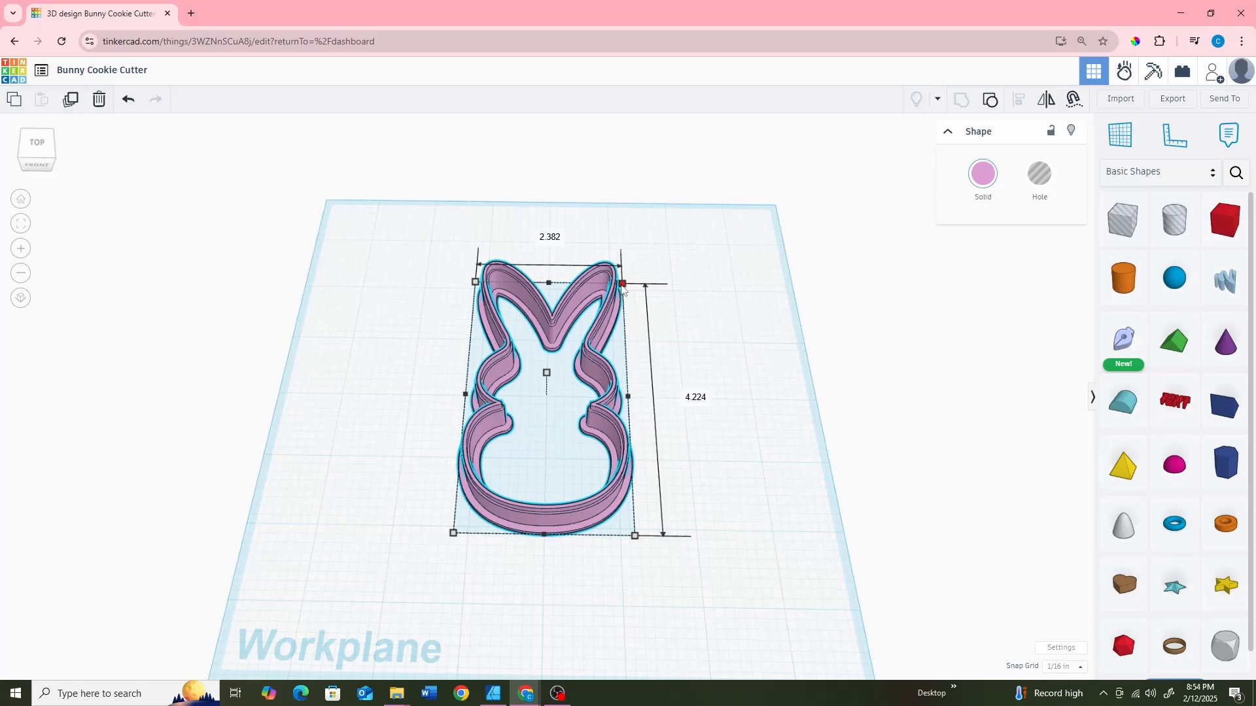
pyautogui.moveTo(622, 285); pyautogui.dragTo(608, 306)
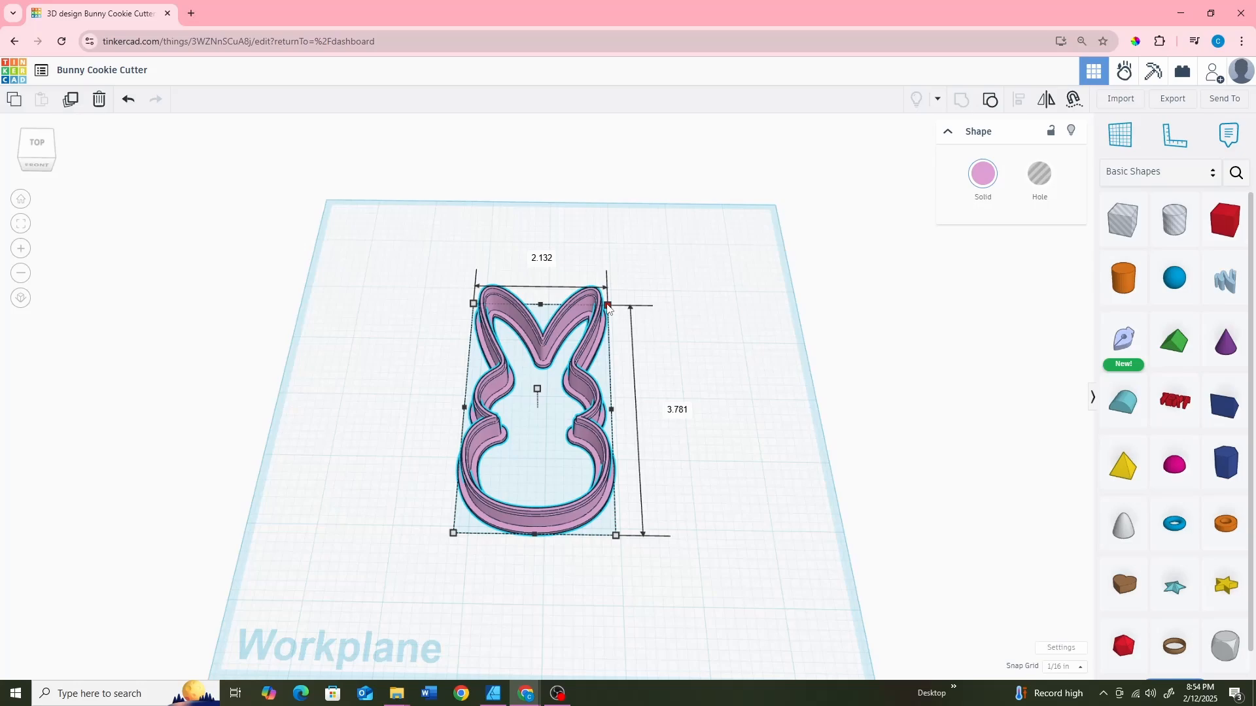
pyautogui.moveTo(608, 307); pyautogui.dragTo(601, 315)
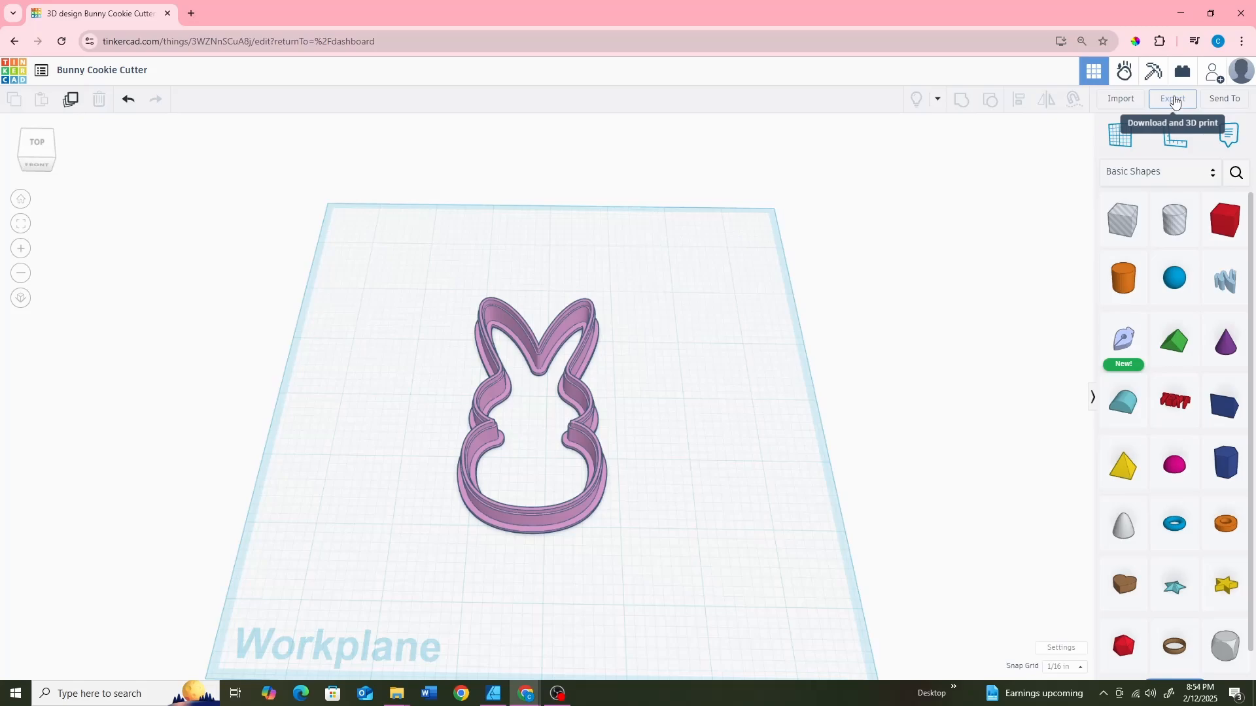
# Export everything in the bunny cutter design as an STL file for 3D printing.
pyautogui.click(1173, 99)
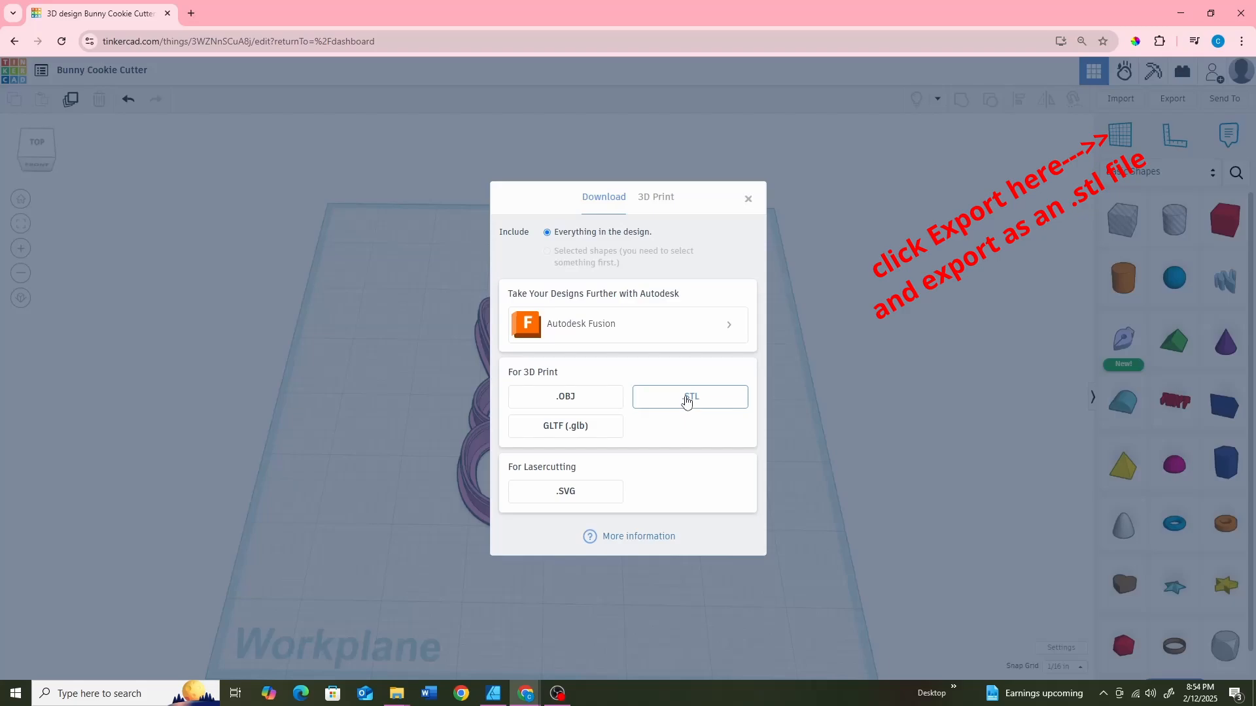
pyautogui.click(686, 400)
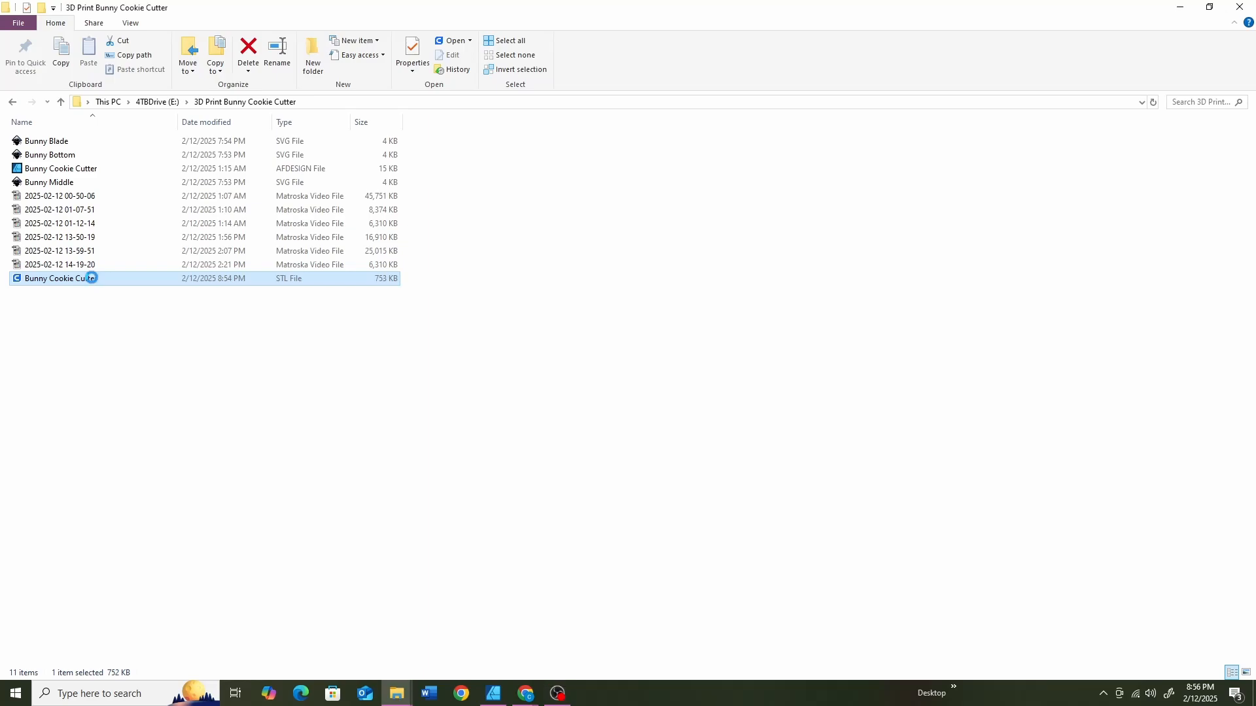
# Open the exported Bunny Cookie Cutter STL file in UltiMaker Cura, set as the default app for .stl files, and maximize its window.
pyautogui.rightClick(92, 281)
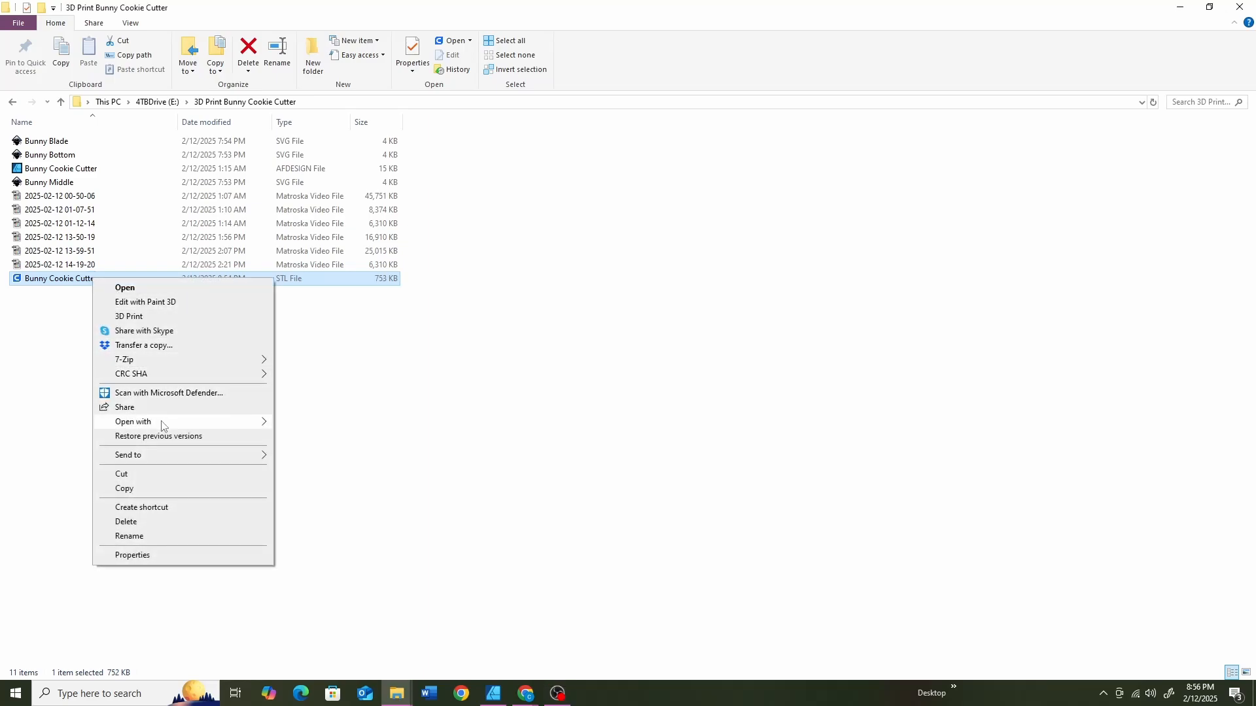
pyautogui.moveTo(163, 425)
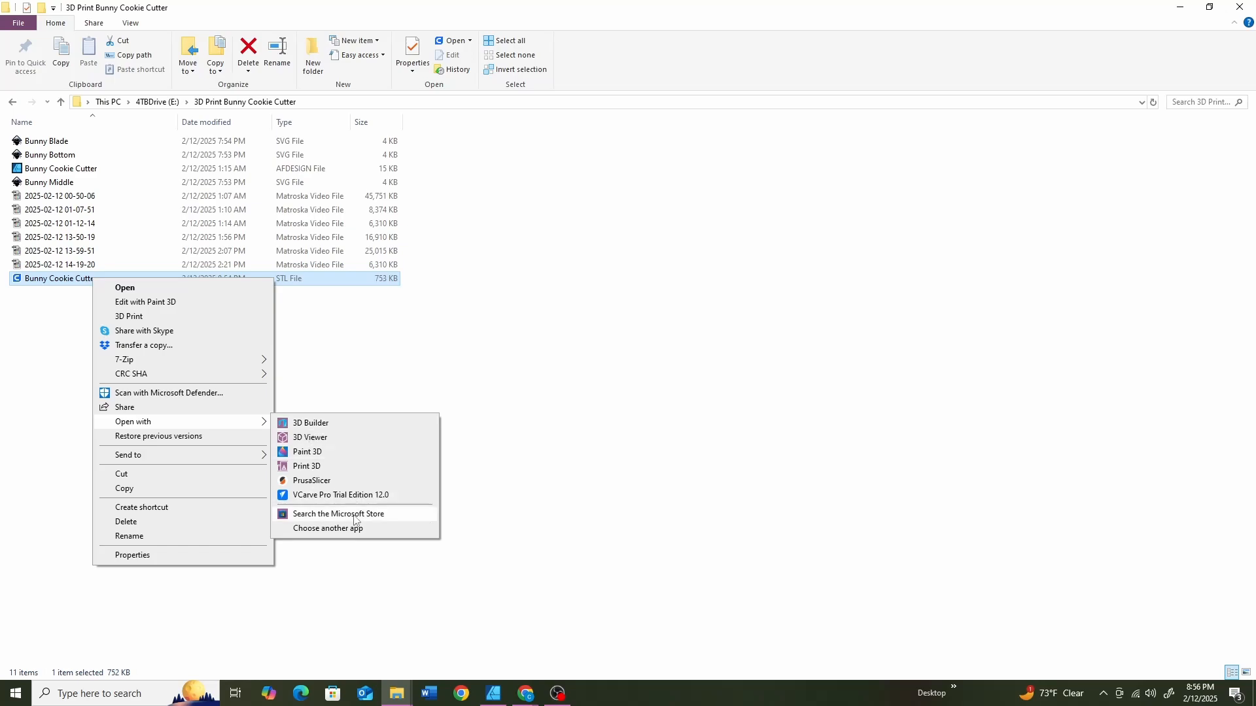
pyautogui.click(325, 530)
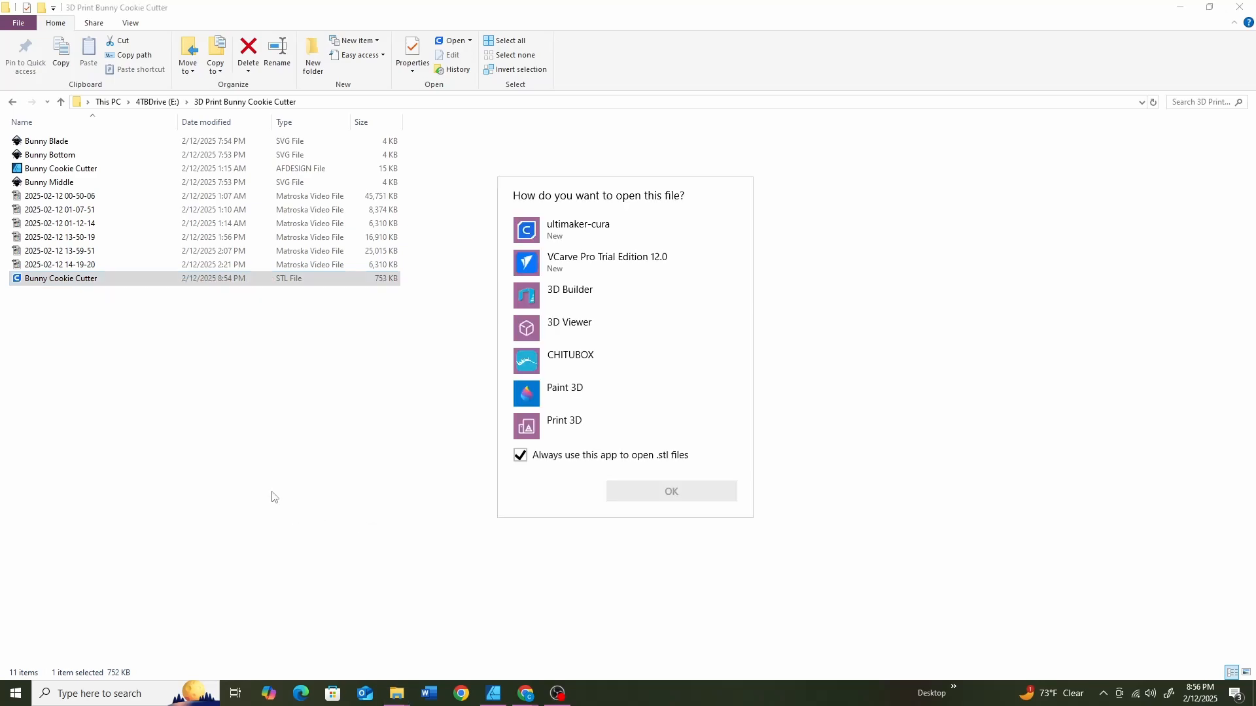
pyautogui.click(544, 233)
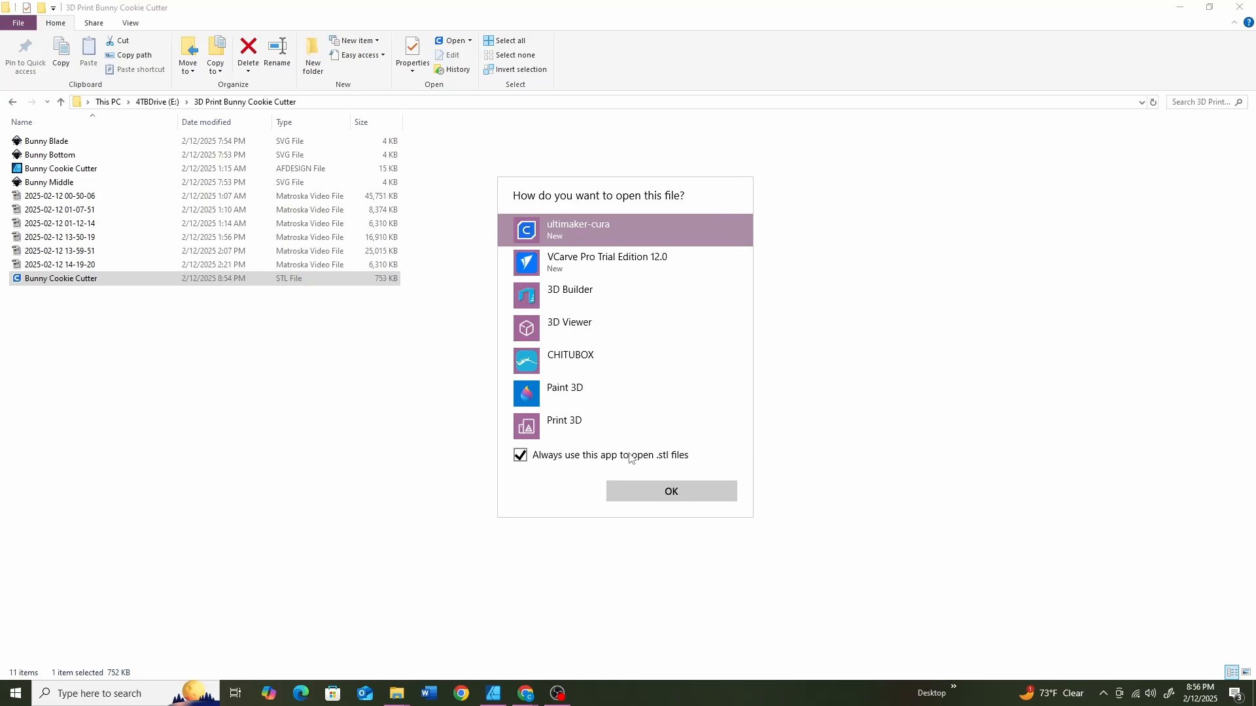
pyautogui.click(658, 492)
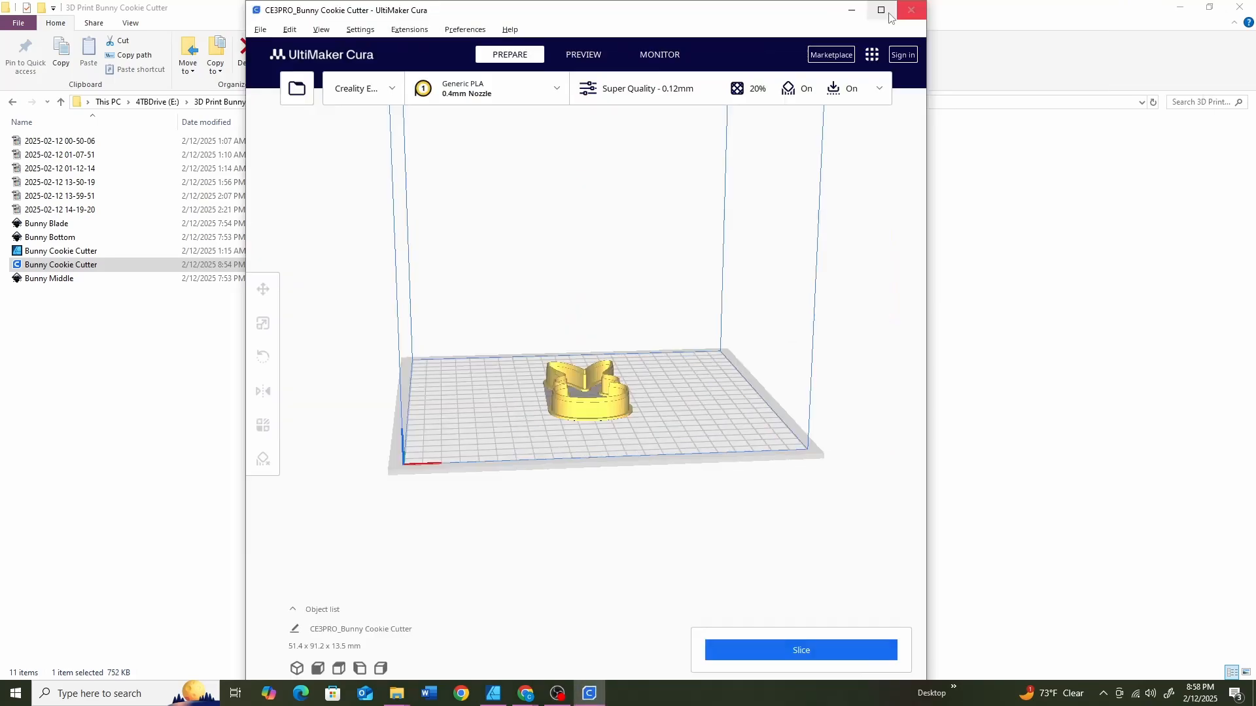
pyautogui.click(889, 14)
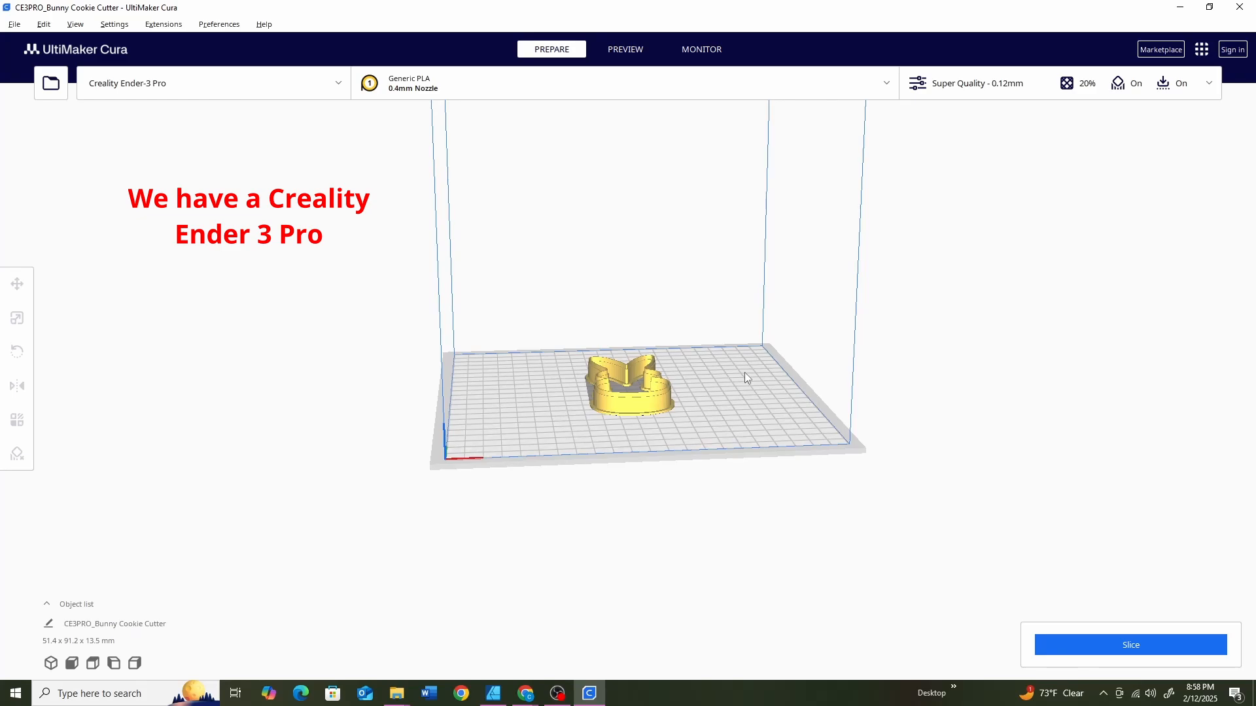
# Review the bunny cutter on the build plate and its Super Quality 0.12 mm print settings, and slice the model.
pyautogui.moveTo(718, 434); pyautogui.dragTo(678, 451, button='right')
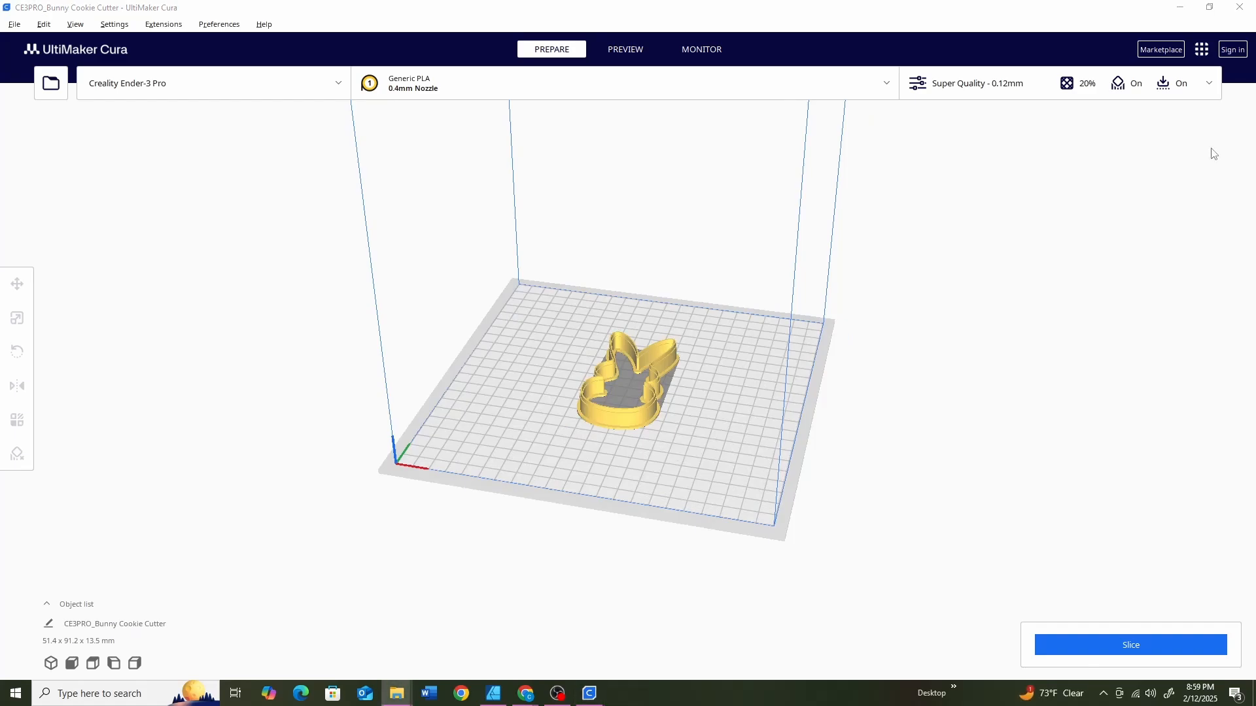
pyautogui.click(1209, 84)
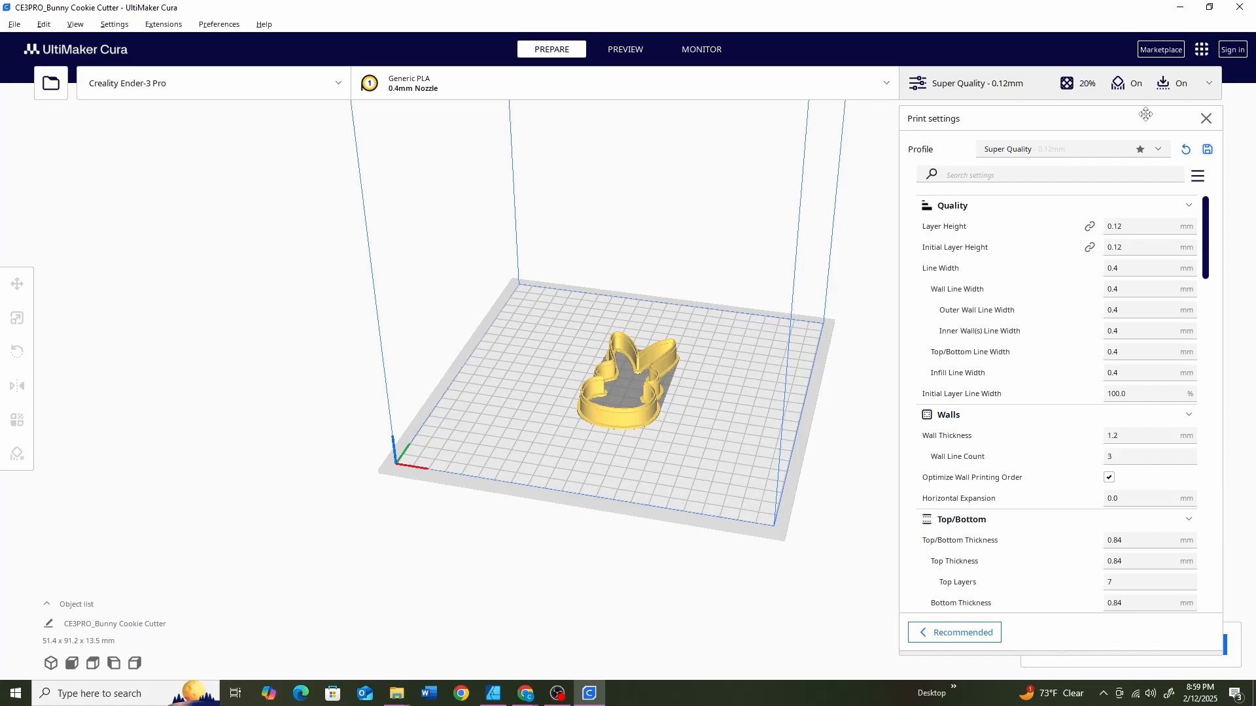
pyautogui.click(1207, 120)
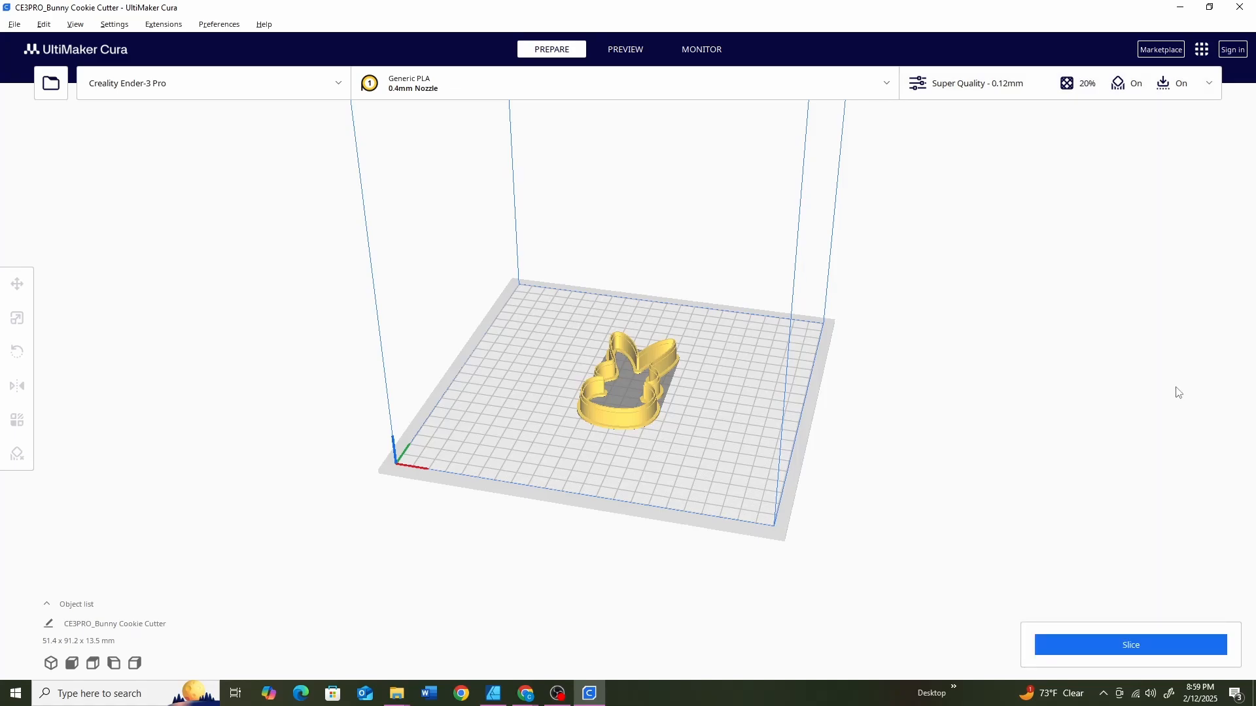
pyautogui.click(1132, 651)
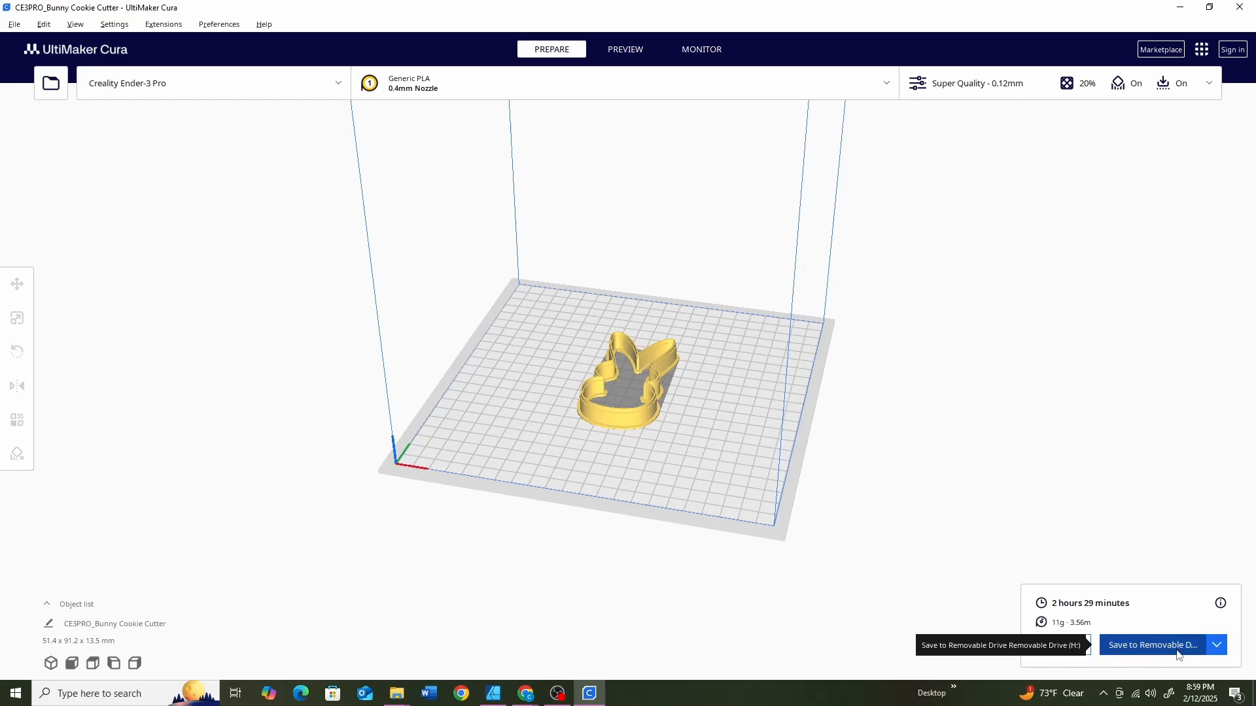
# Save the sliced bunny cutter to Removable Drive (H:) and eject the drive.
pyautogui.click(1130, 646)
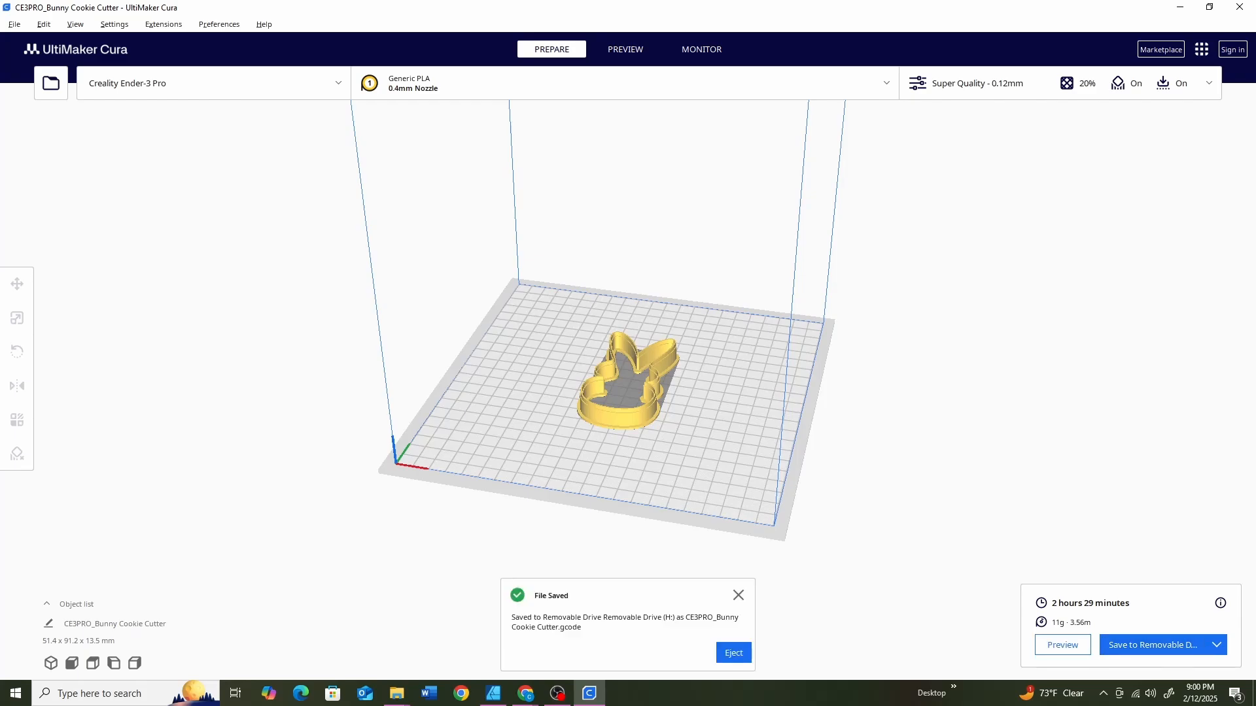
pyautogui.click(751, 660)
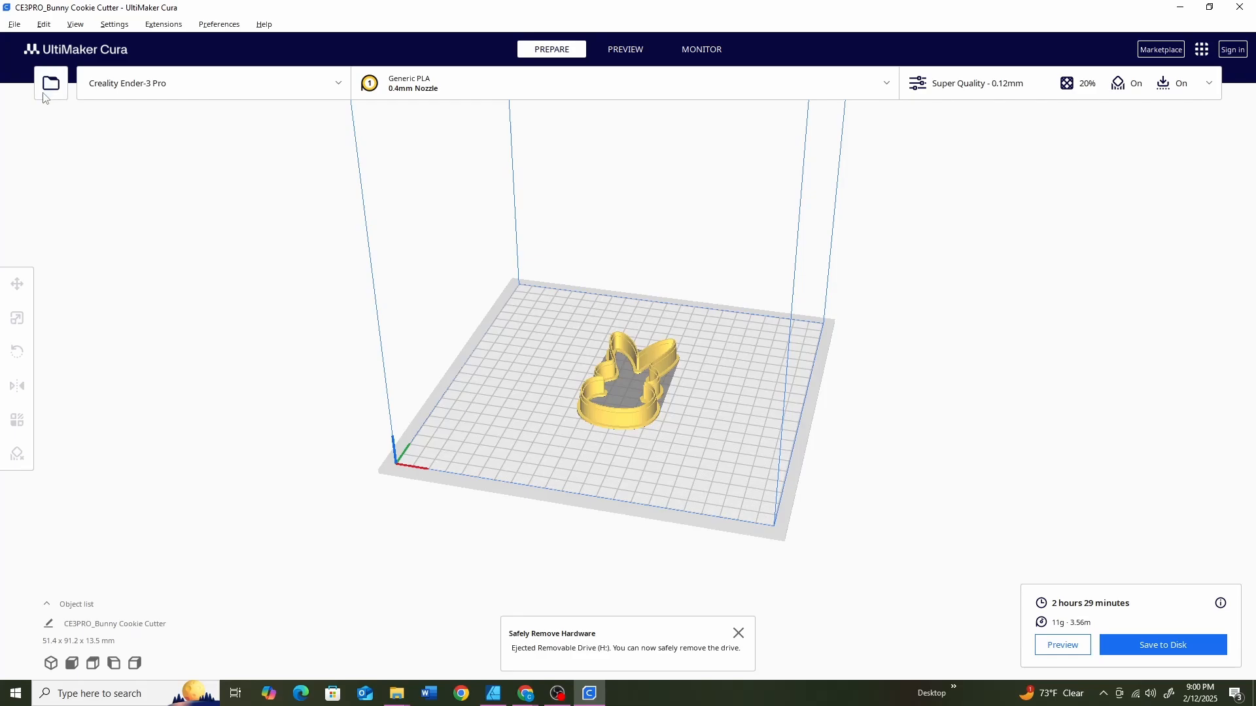
# Save the project as a Cura 3MF file named CE3PRO_Bunny Cookie Cutter.
pyautogui.click(13, 25)
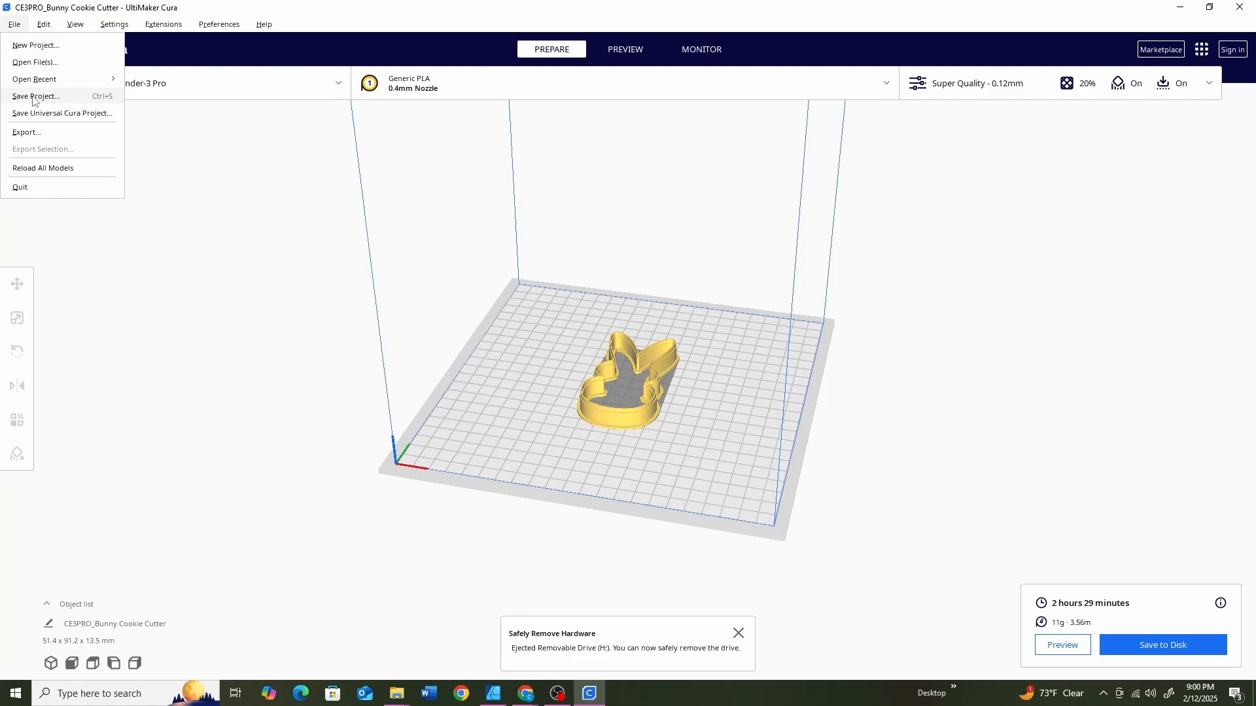
pyautogui.click(34, 97)
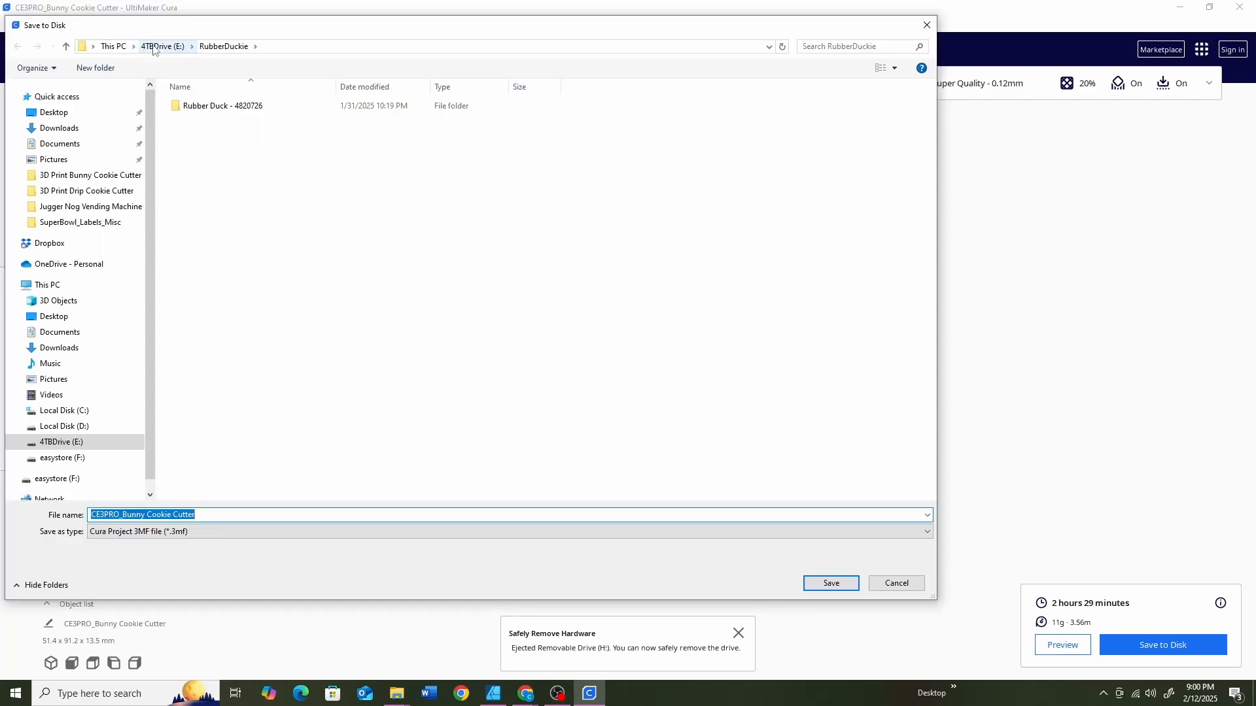